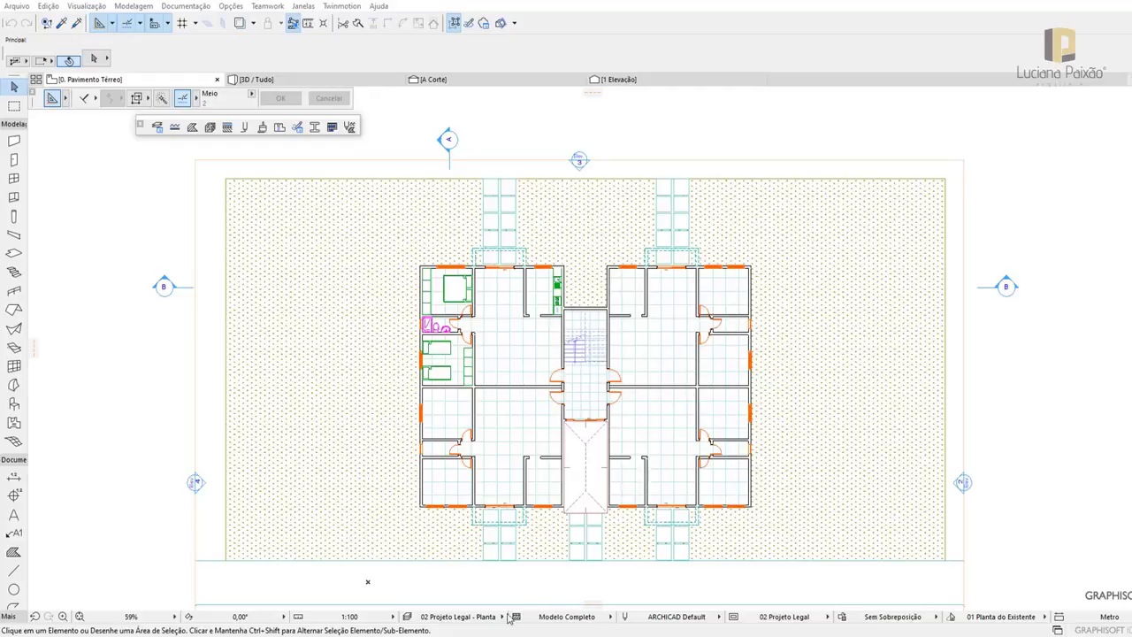
Orbit and zoom the whole-building 3D view from several angles, then display the A Corte section
key("F3")
scroll(684, 330, "down", 2)
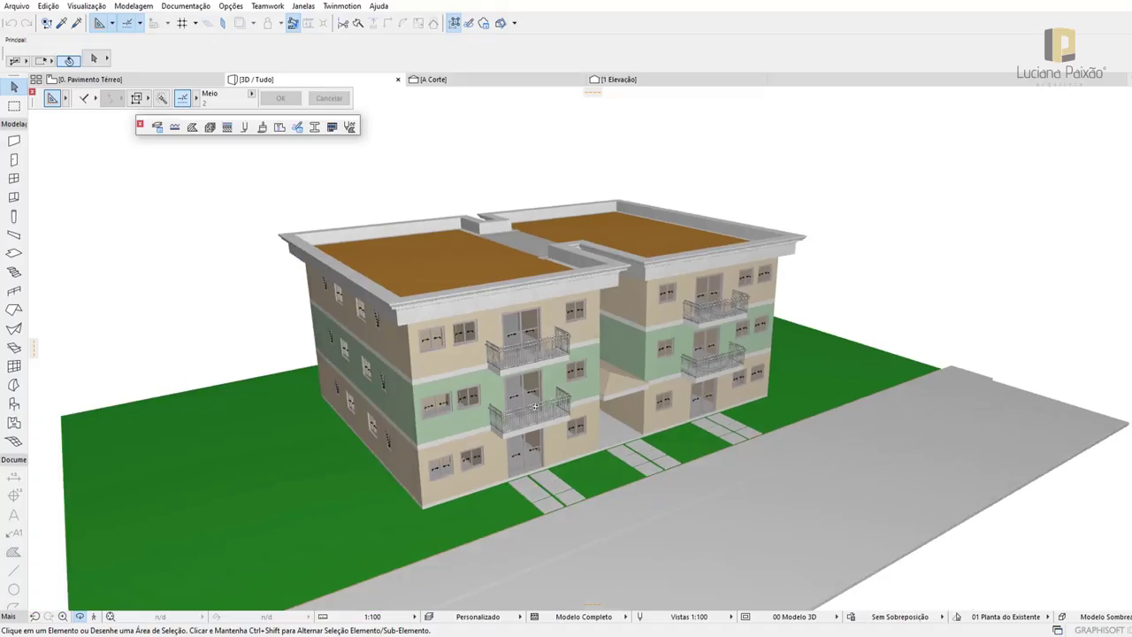
middle_click_drag(684, 330, 528, 394, "shift")
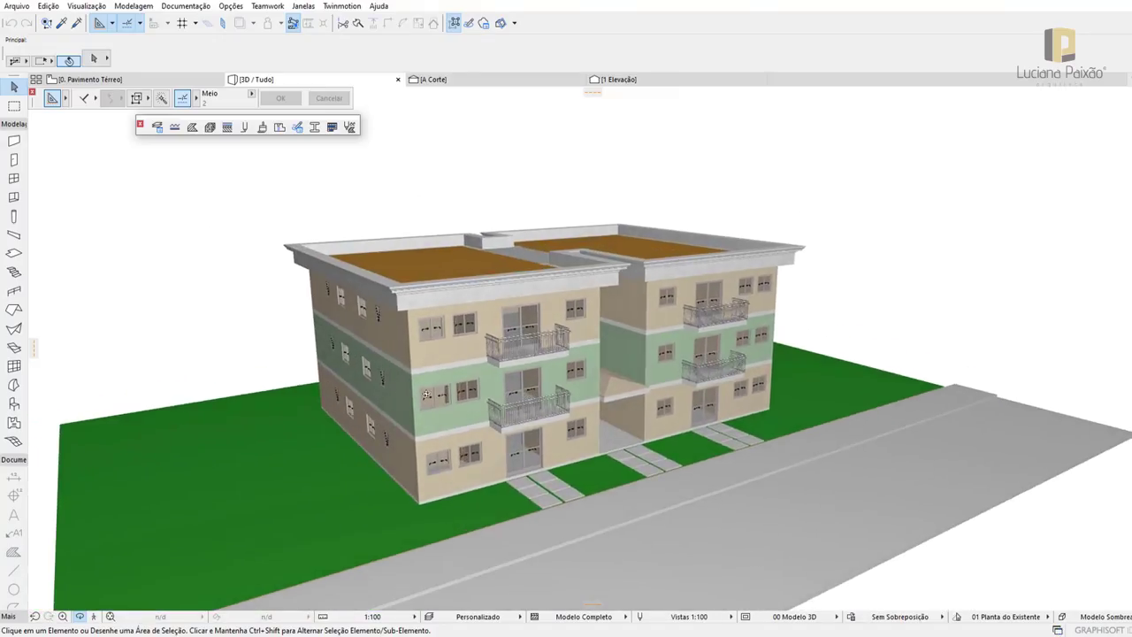
middle_click_drag(427, 394, 726, 478, "shift")
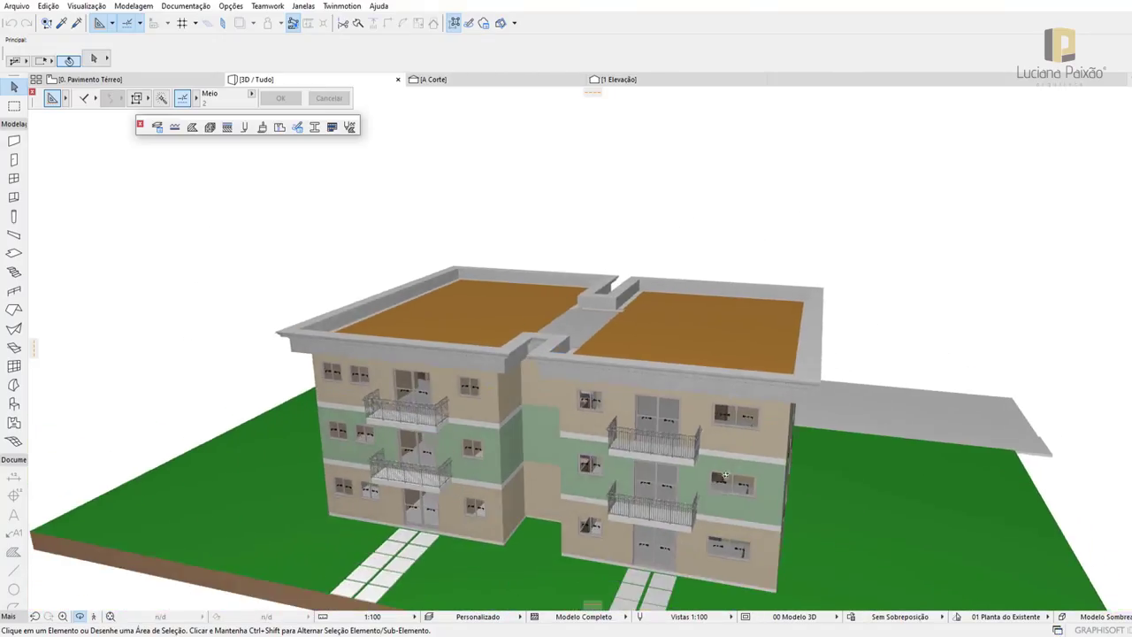
scroll(614, 441, "down", 2)
mouse_move(539, 234)
middle_mouse_down("shift")
mouse_move(572, 405)
mouse_move(549, 375)
mouse_move(599, 381)
middle_mouse_up("shift")
scroll(573, 404, "up", 3)
scroll(549, 375, "up", 1)
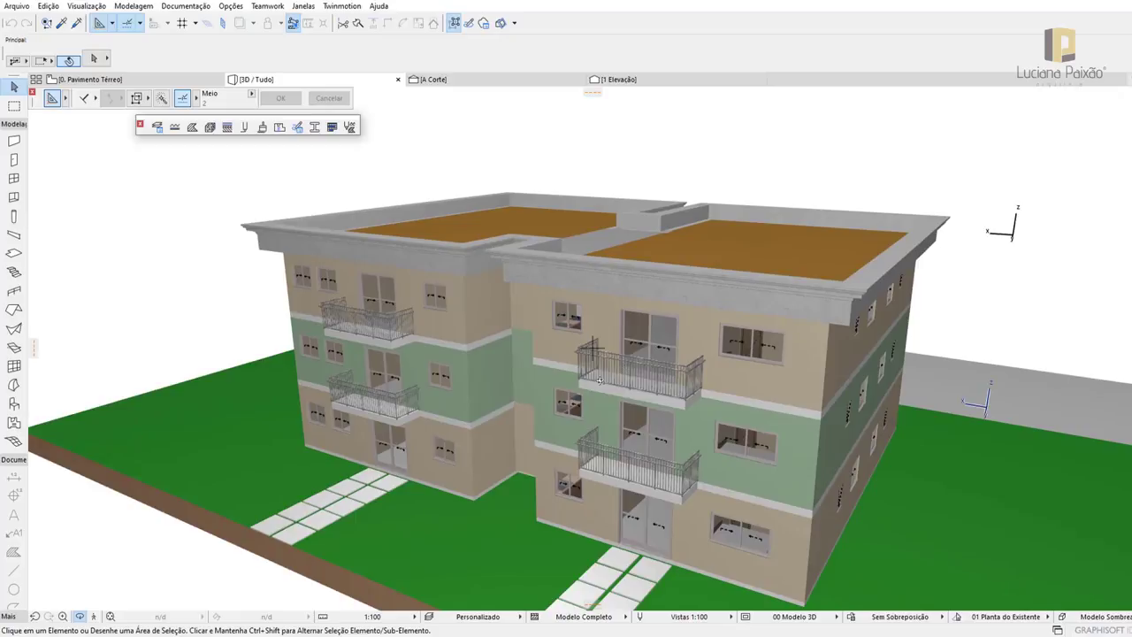
left_click(488, 81)
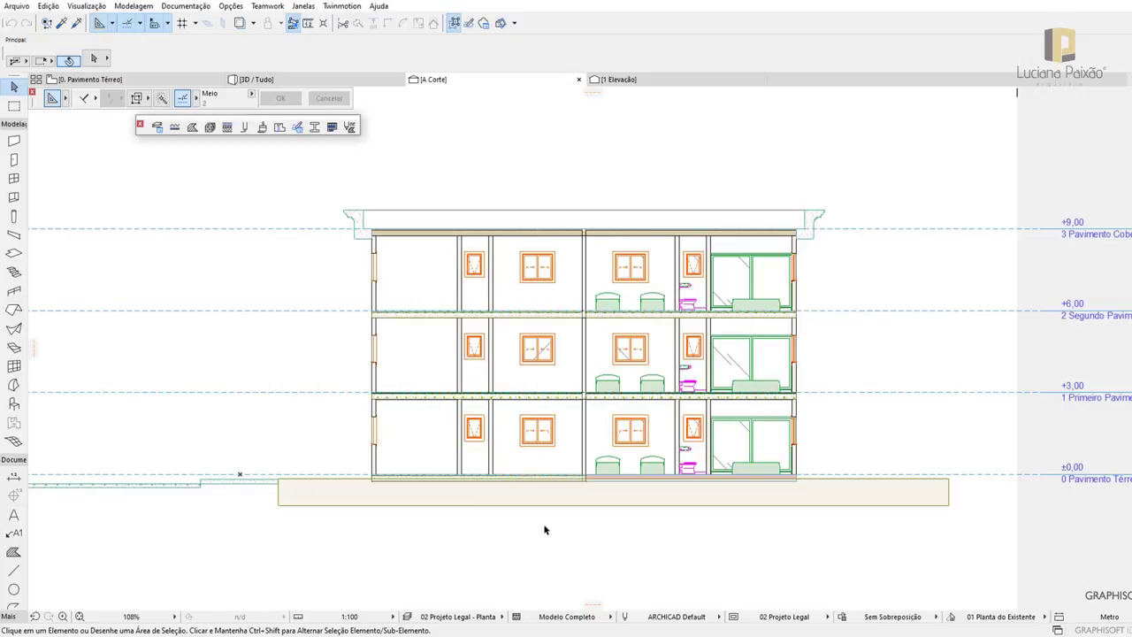
View the coloured 1 Elevação facade drawing, then go back to the 3D model
left_click(646, 81)
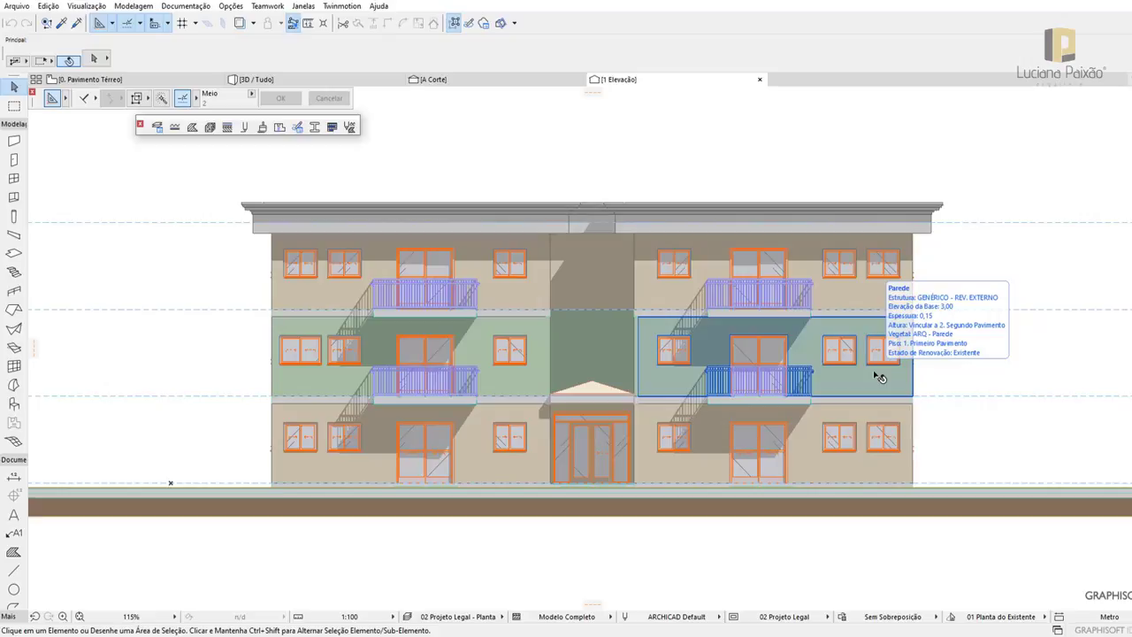
left_click(347, 82)
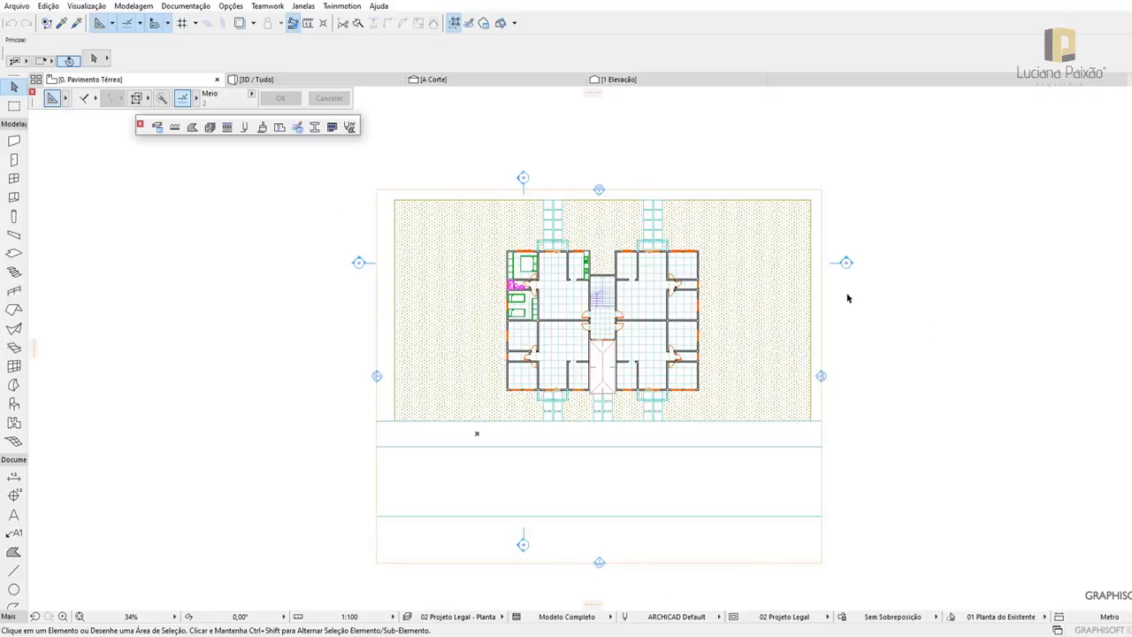
Display the 1 Elevação facade drawing and bring up the Edição menu
left_click(695, 81)
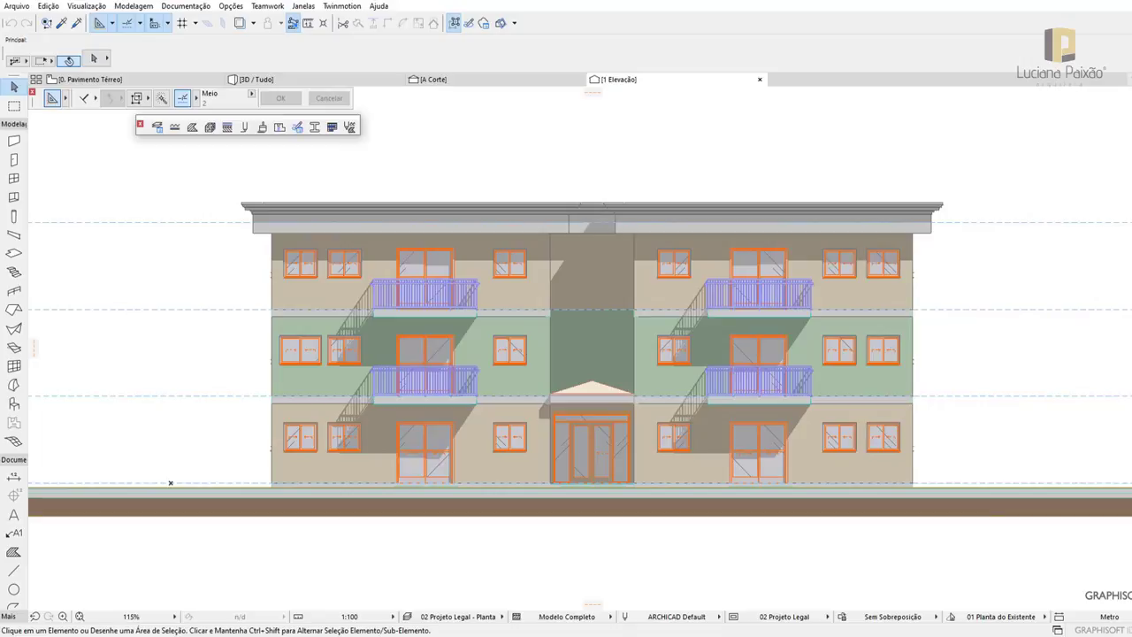
left_click(62, 11)
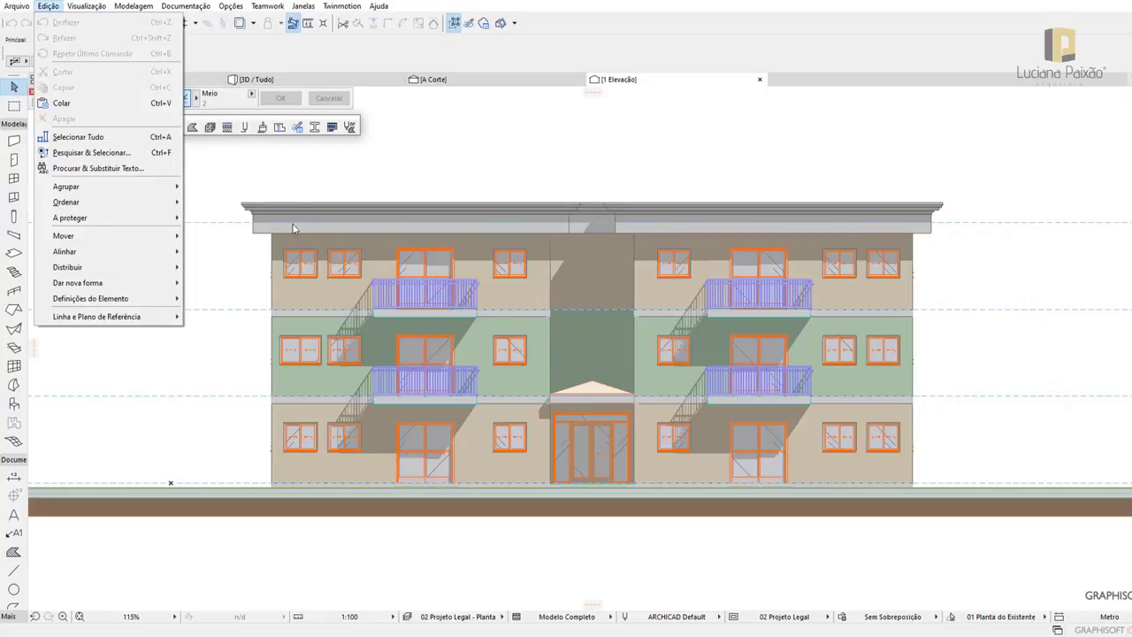
Dismiss the Edição menu and collapse the Modelagem, Mais and Documentação toolbox groups
left_click(598, 3)
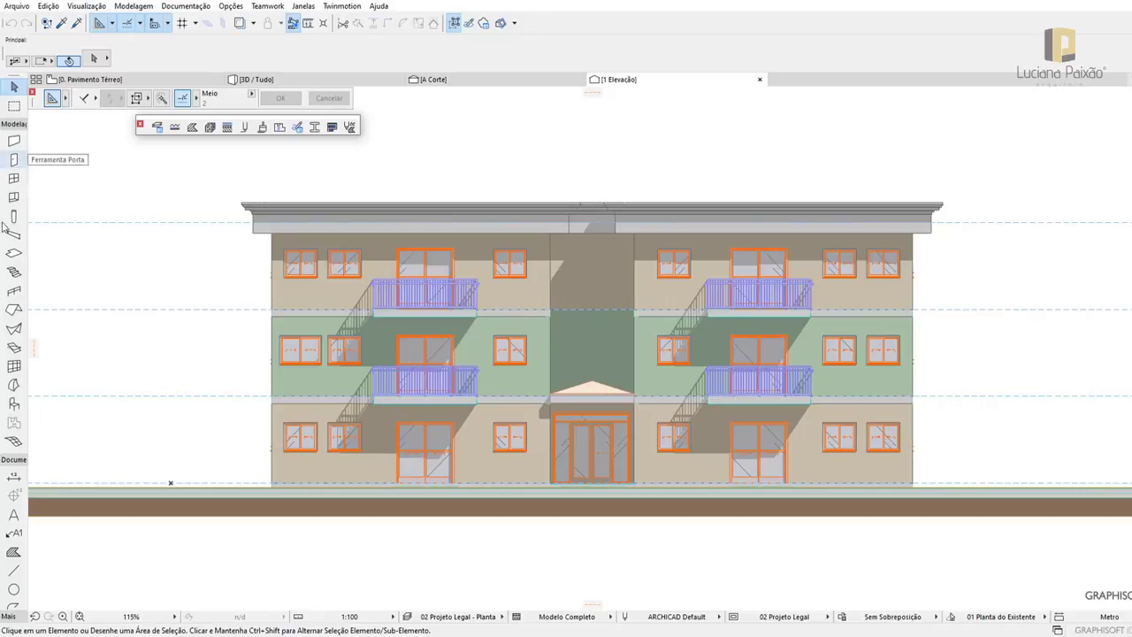
left_click(15, 124)
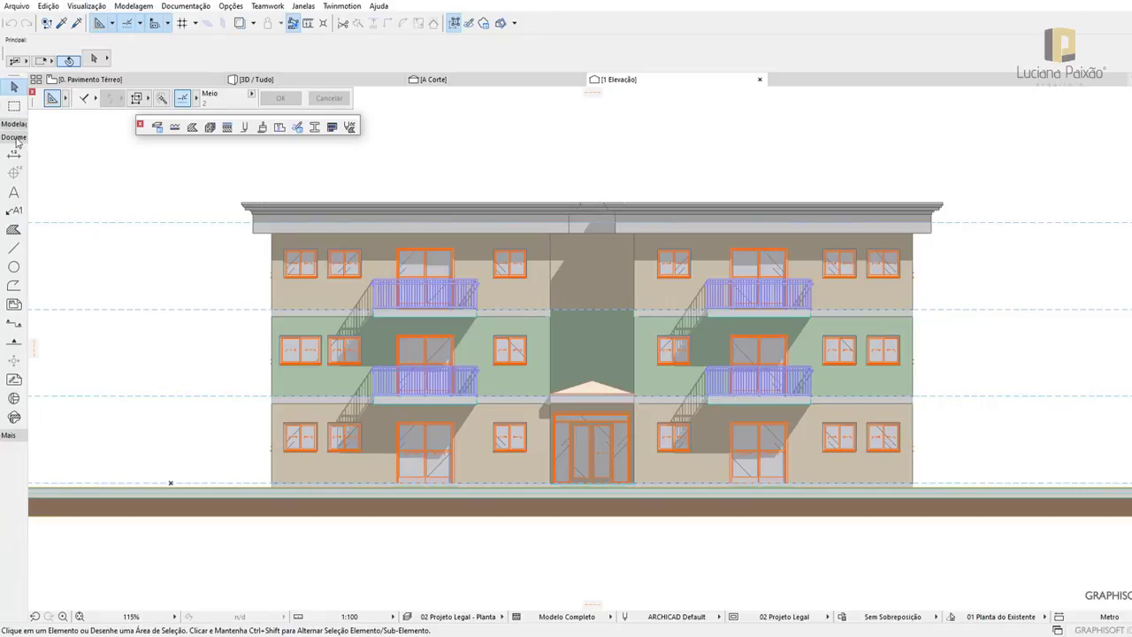
left_click(8, 435)
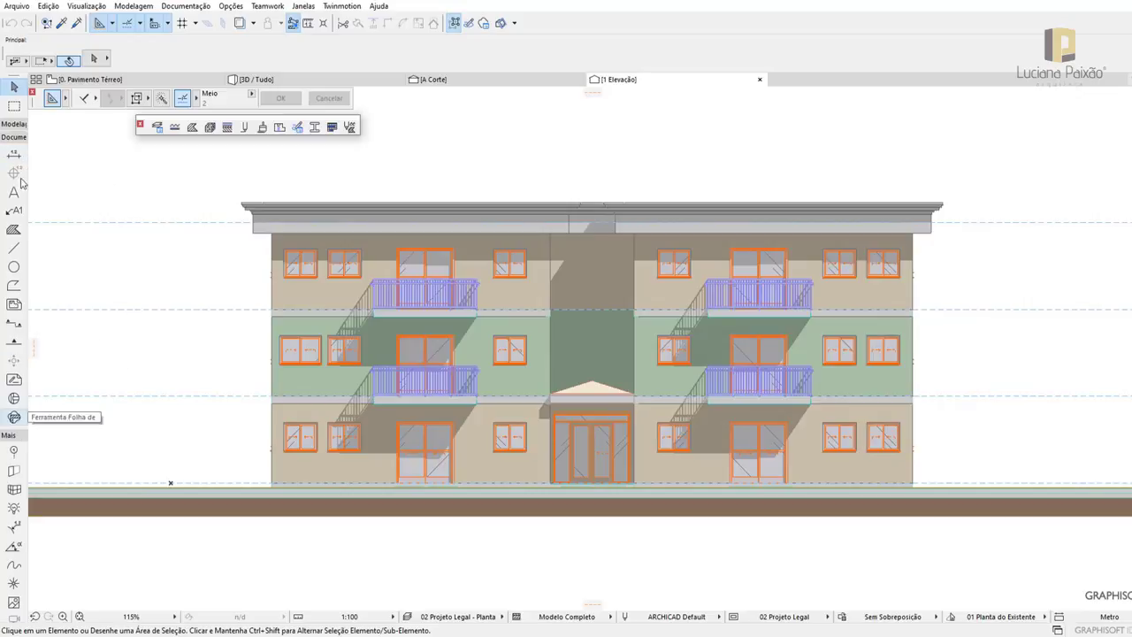
left_click(8, 435)
left_click(14, 137)
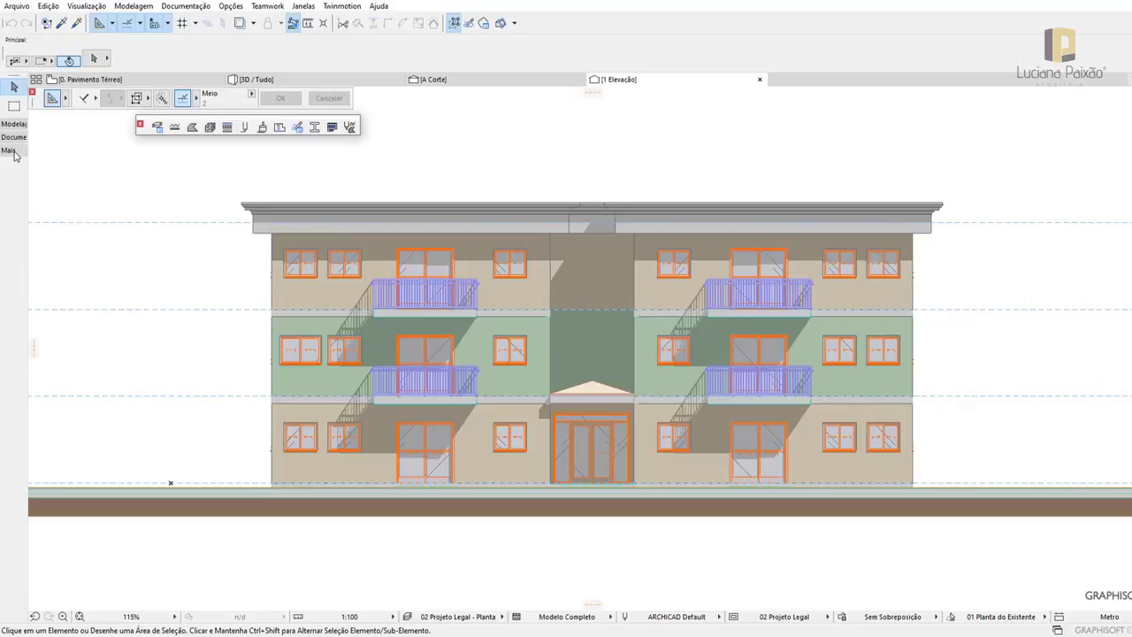
Widen the toolbox, browse the Modelagem, Documentação and Mais groups, and leave Modelagem expanded
left_click_drag(28, 164, 105, 164)
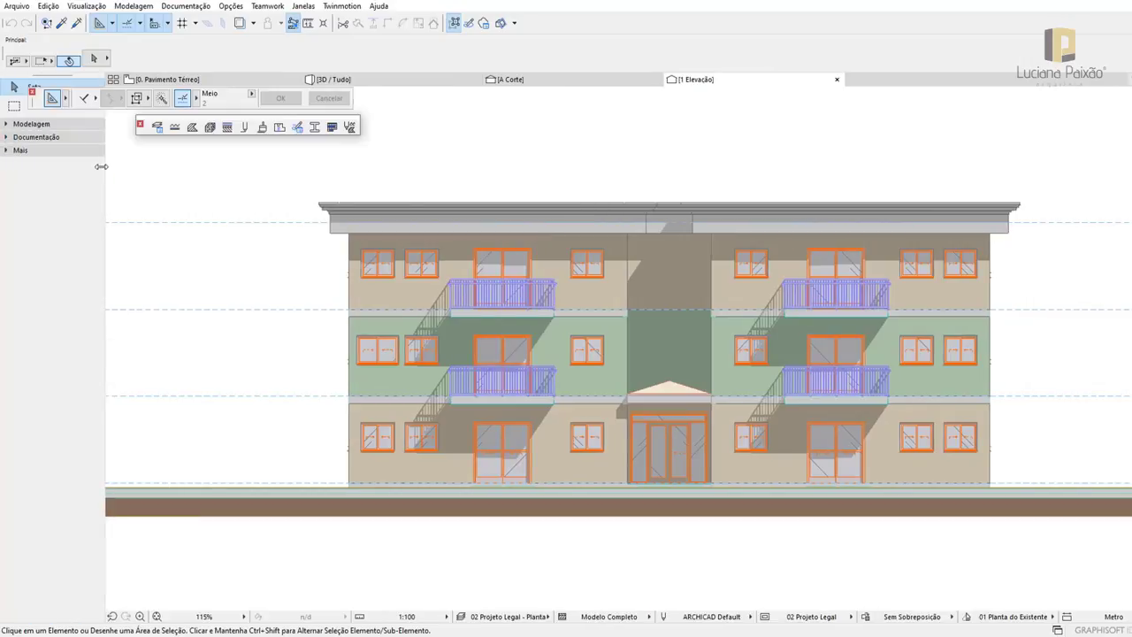
left_click(24, 126)
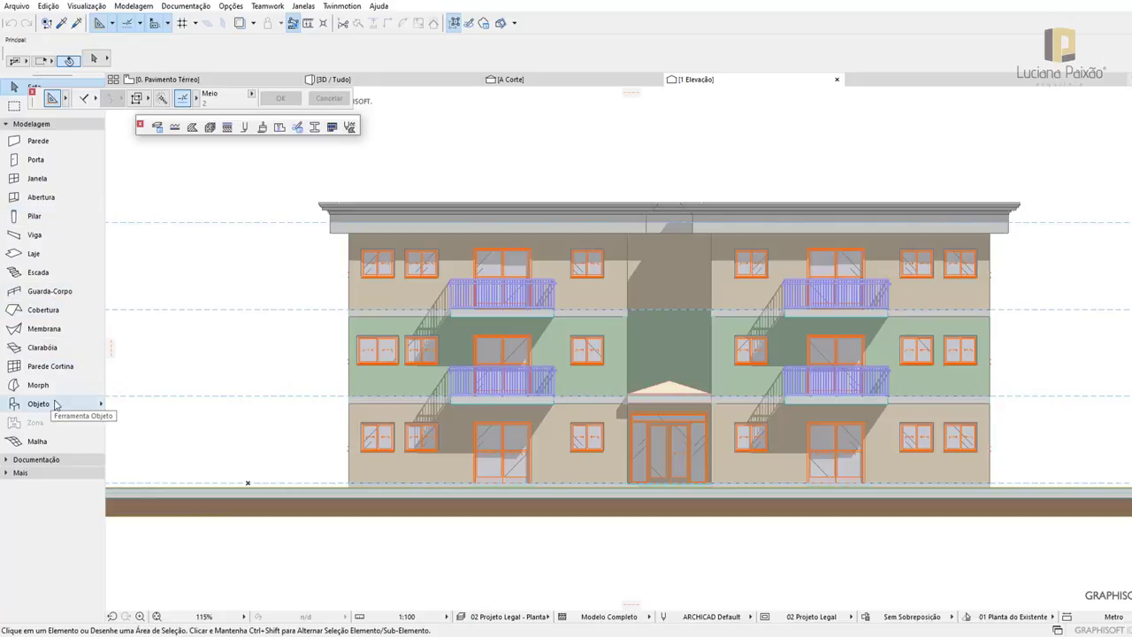
left_click(5, 125)
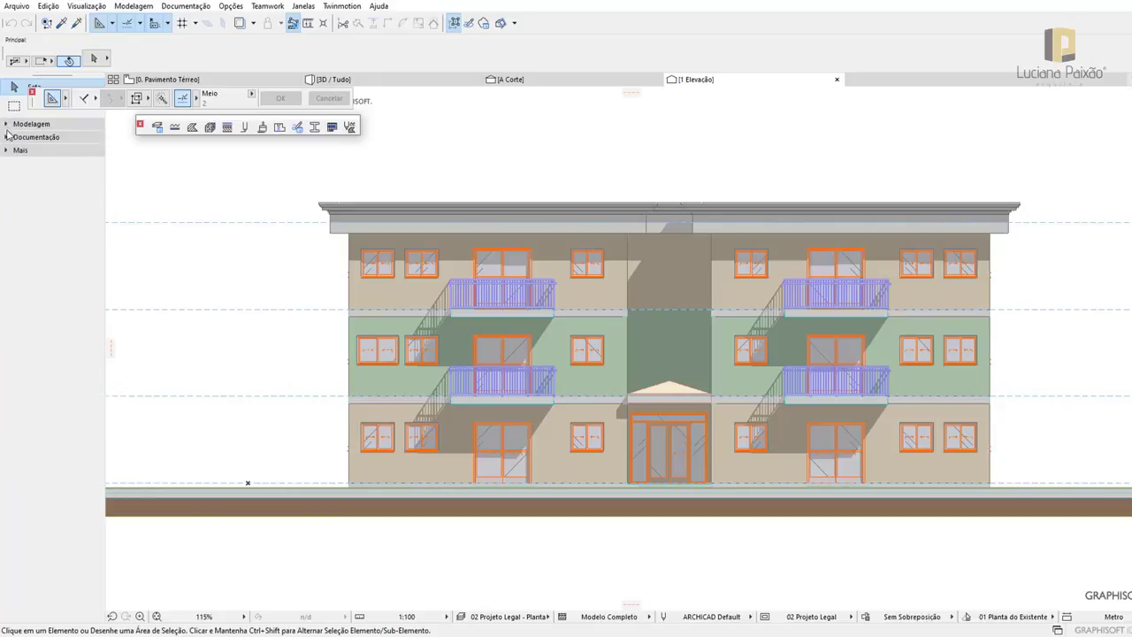
left_click(7, 137)
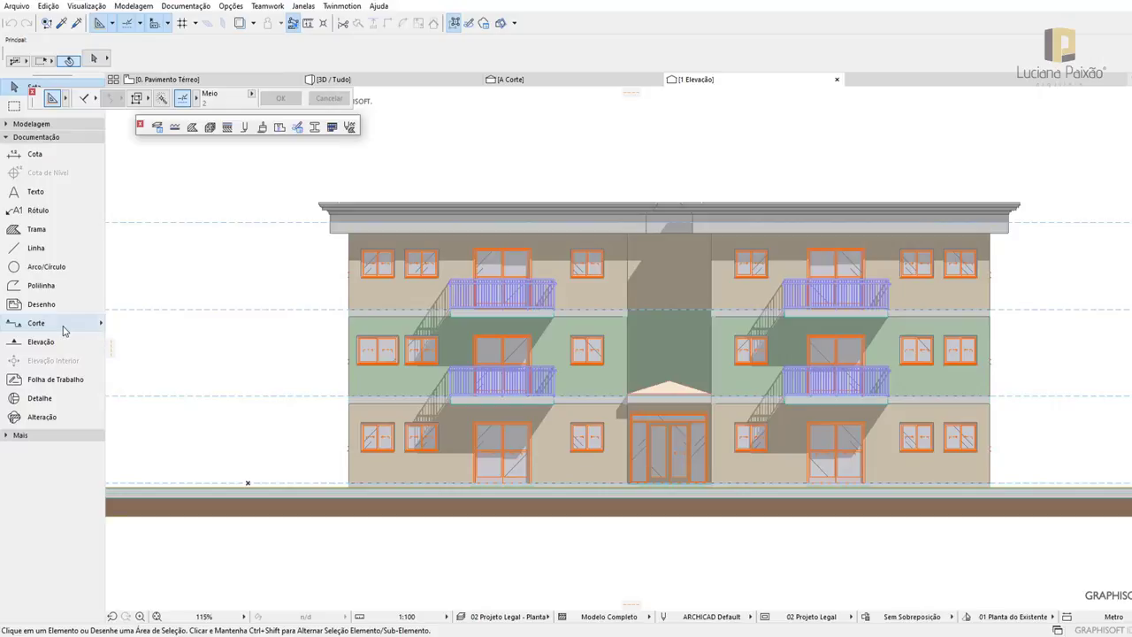
left_click(15, 434)
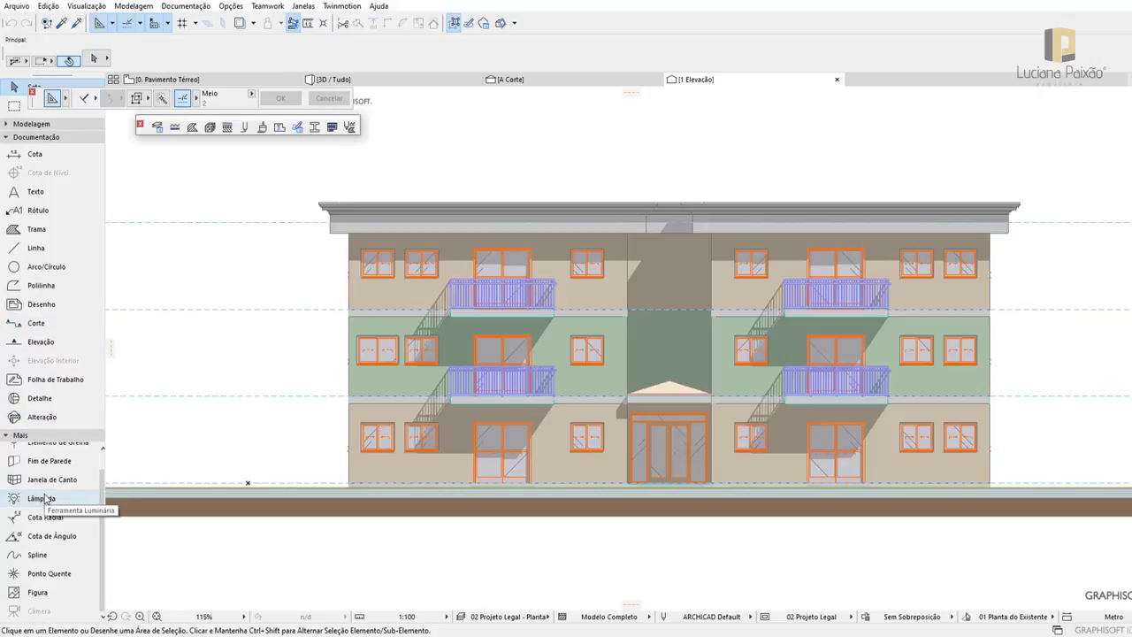
left_click(17, 434)
left_click(44, 137)
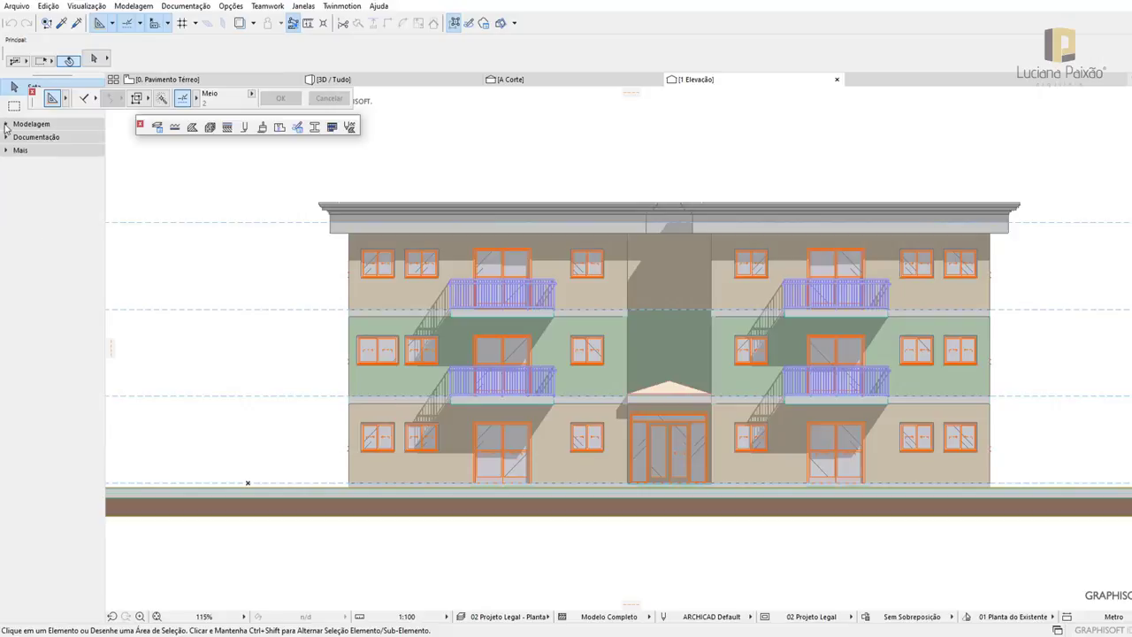
left_click(7, 125)
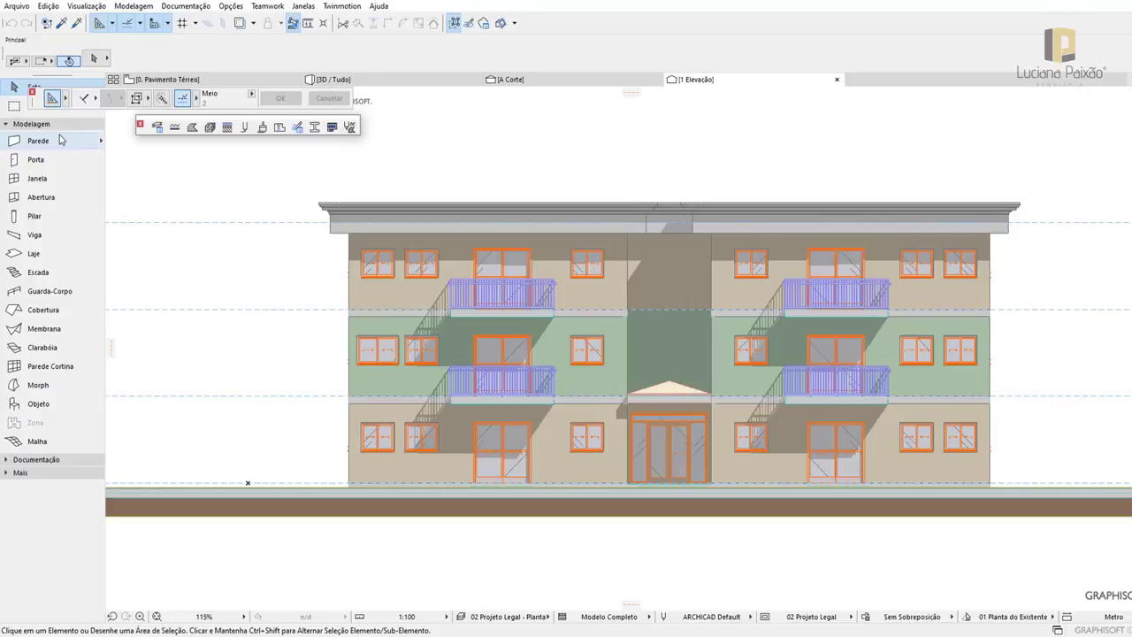
Orbit the 3D / Tudo view, expand Documentação, and zoom into the 0. Pavimento Térreo plan
left_click(401, 86)
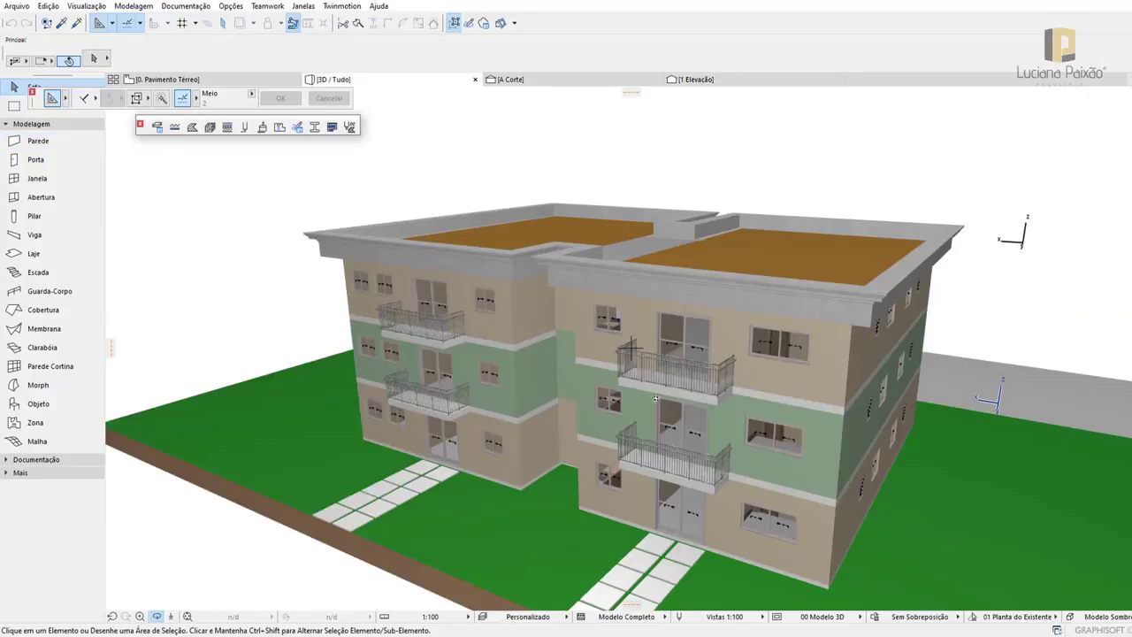
mouse_move(627, 403)
middle_mouse_down("shift")
mouse_move(607, 403)
mouse_move(609, 416)
middle_mouse_up("shift")
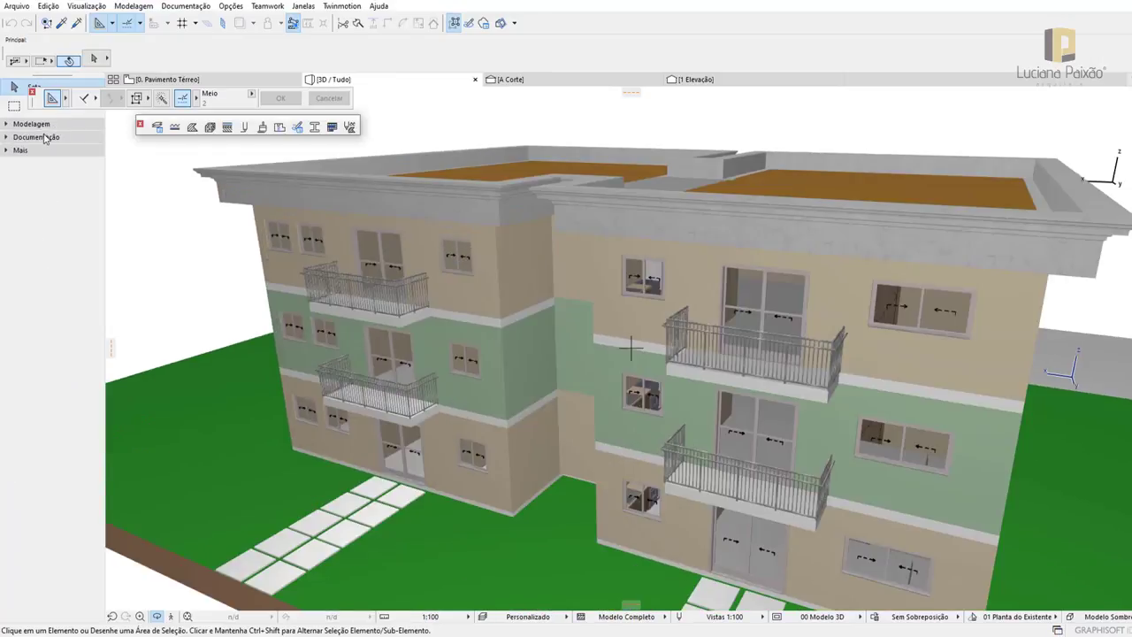
left_click(44, 139)
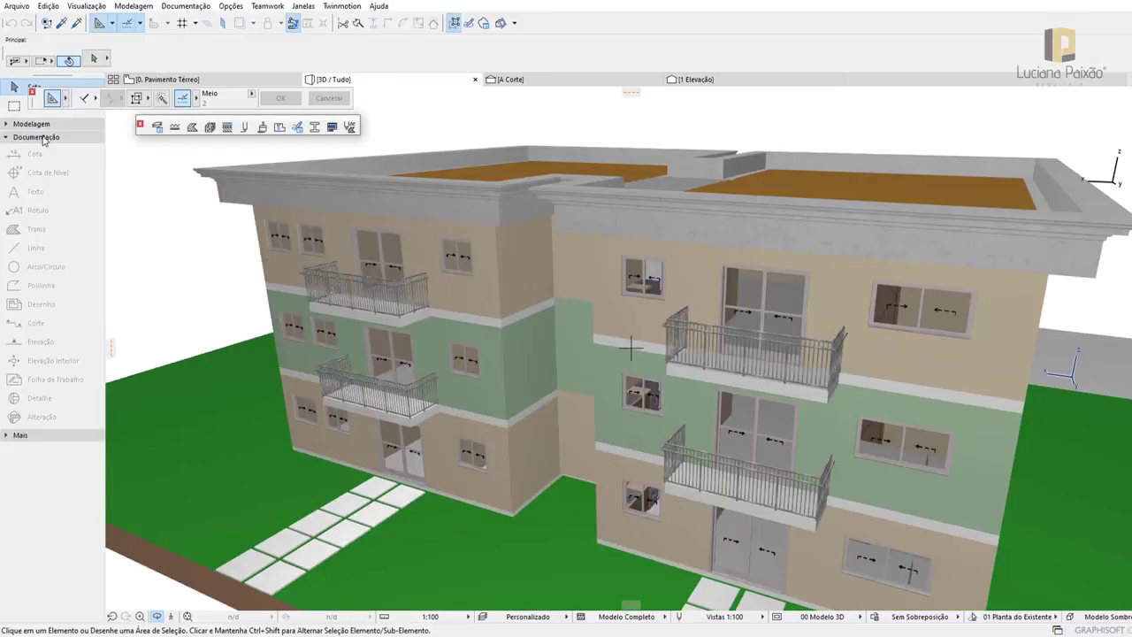
left_click(196, 80)
scroll(838, 248, "up", 1)
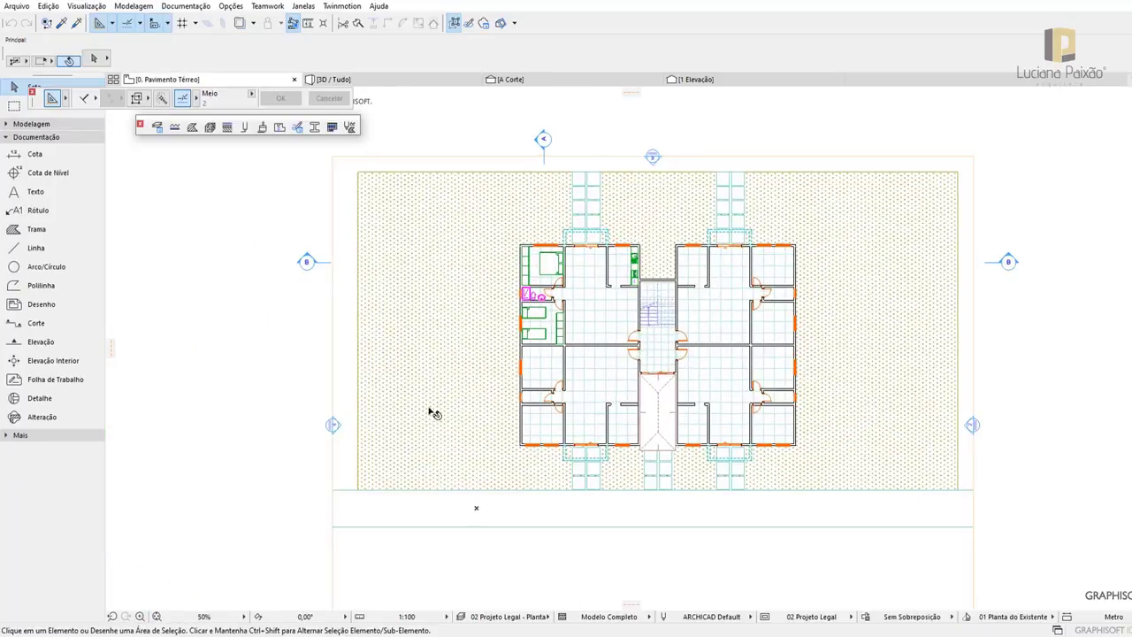
scroll(854, 222, "up", 1)
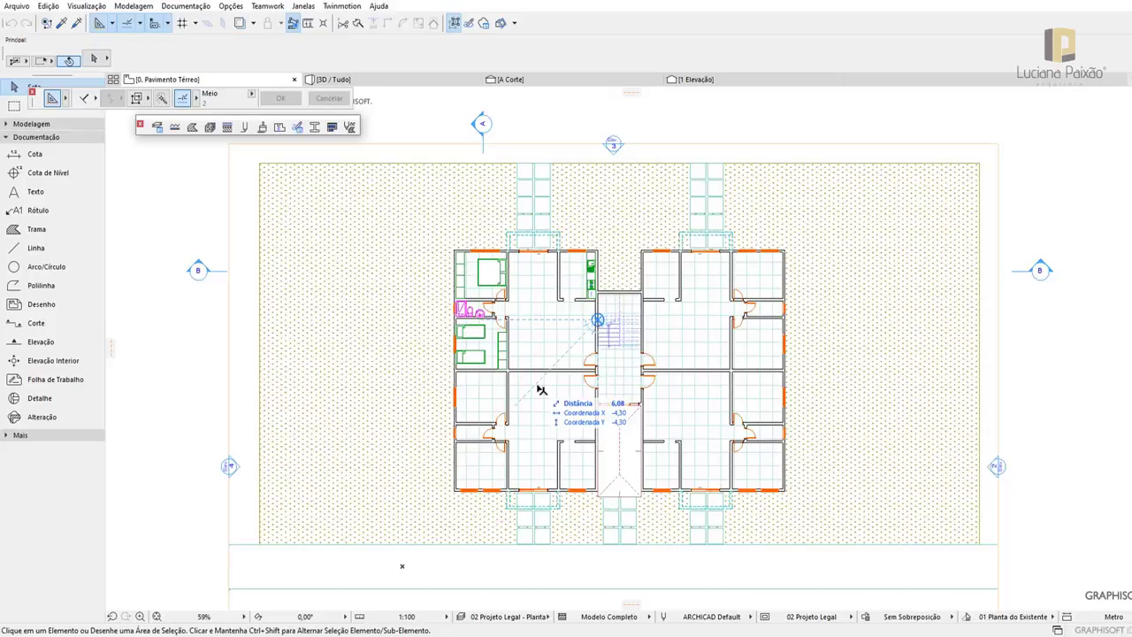
Review the plan scale options keeping 1:100, then bring up the layer-combination list
scroll(541, 389, "down", 2)
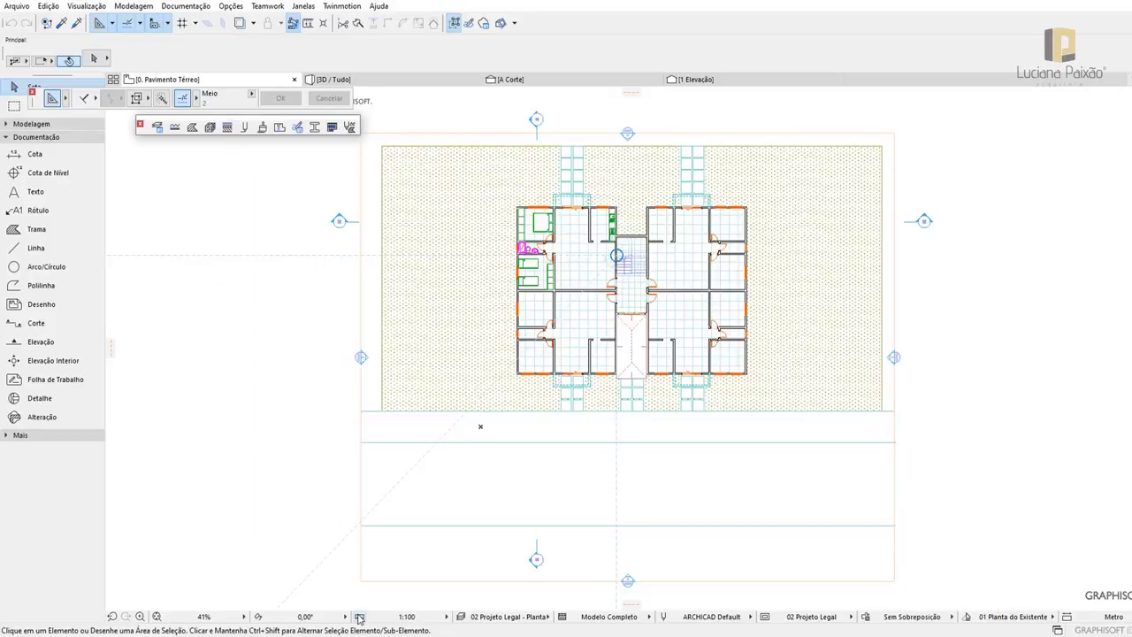
left_click(359, 617)
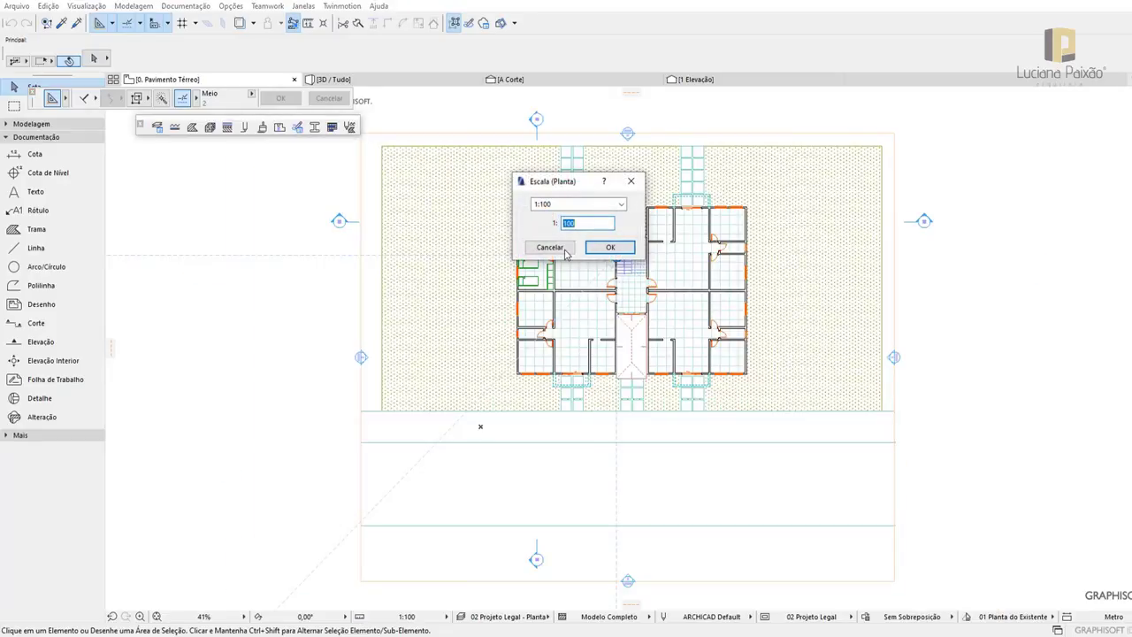
left_click(622, 204)
left_click(567, 286)
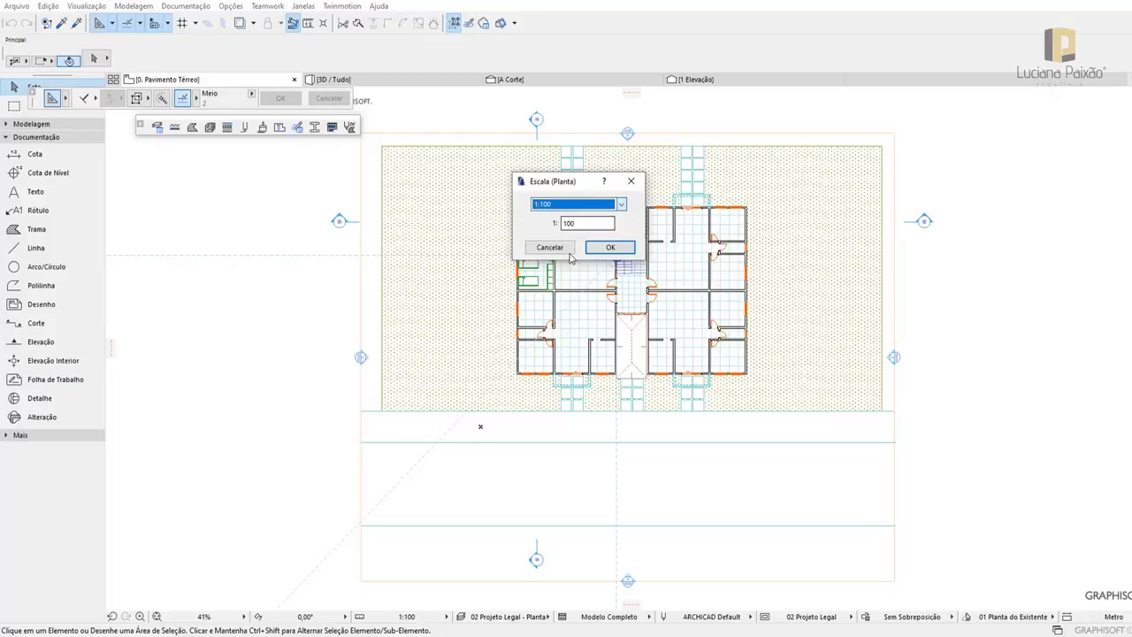
left_click(548, 245)
left_click(407, 617)
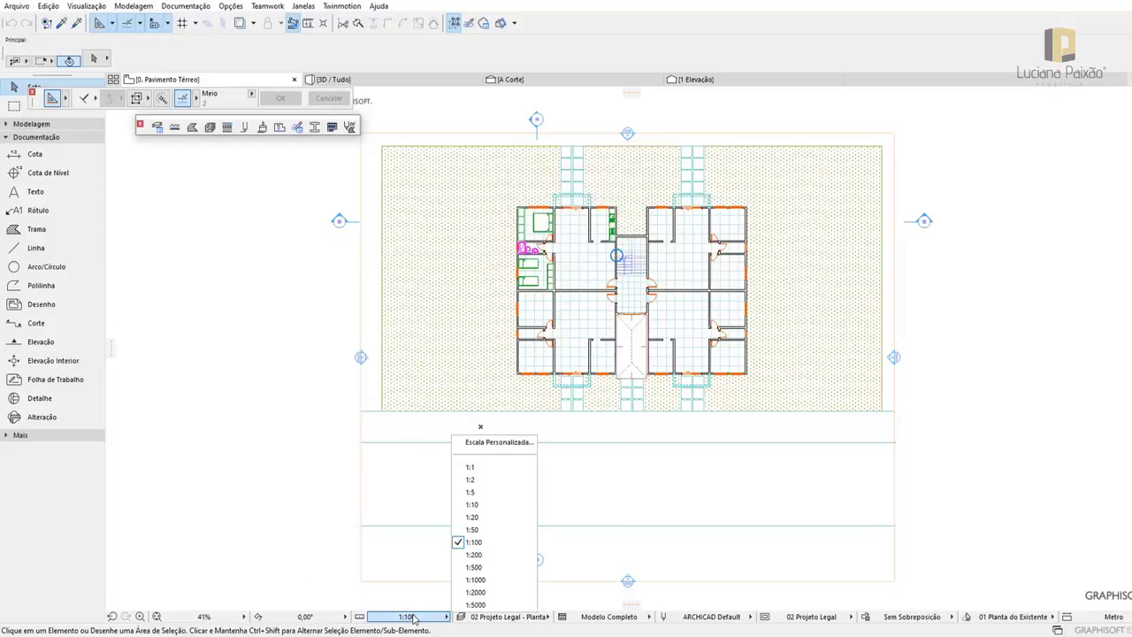
left_click(413, 619)
left_click(493, 617)
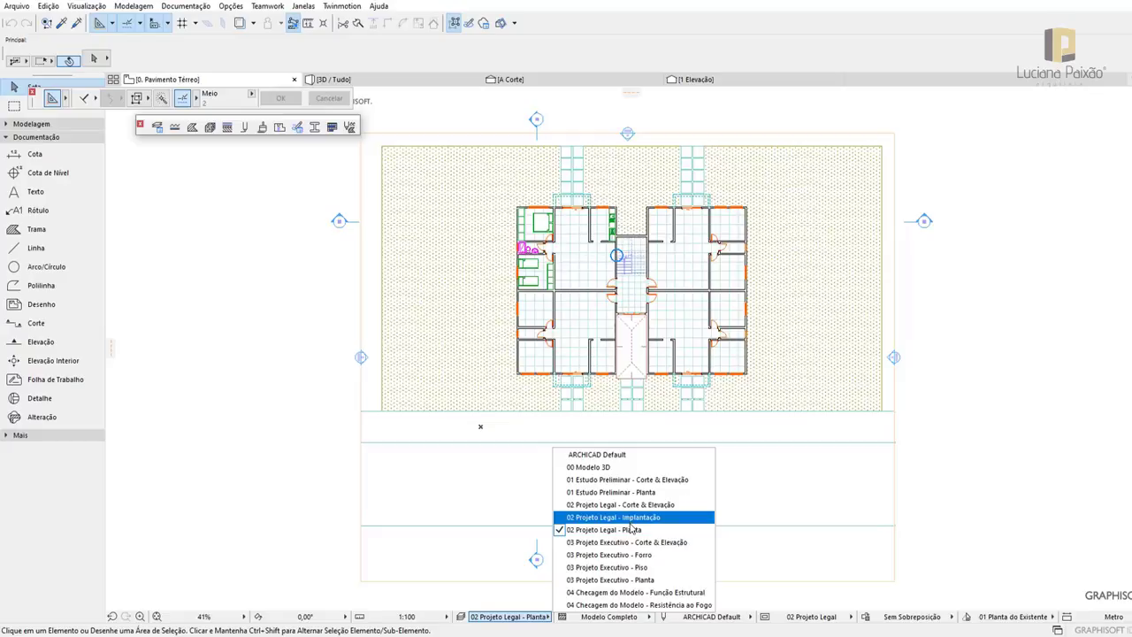
Keep Modelo Completo structure, 02 Projeto Legal model view and the existing-plan renovation filter
left_click(608, 616)
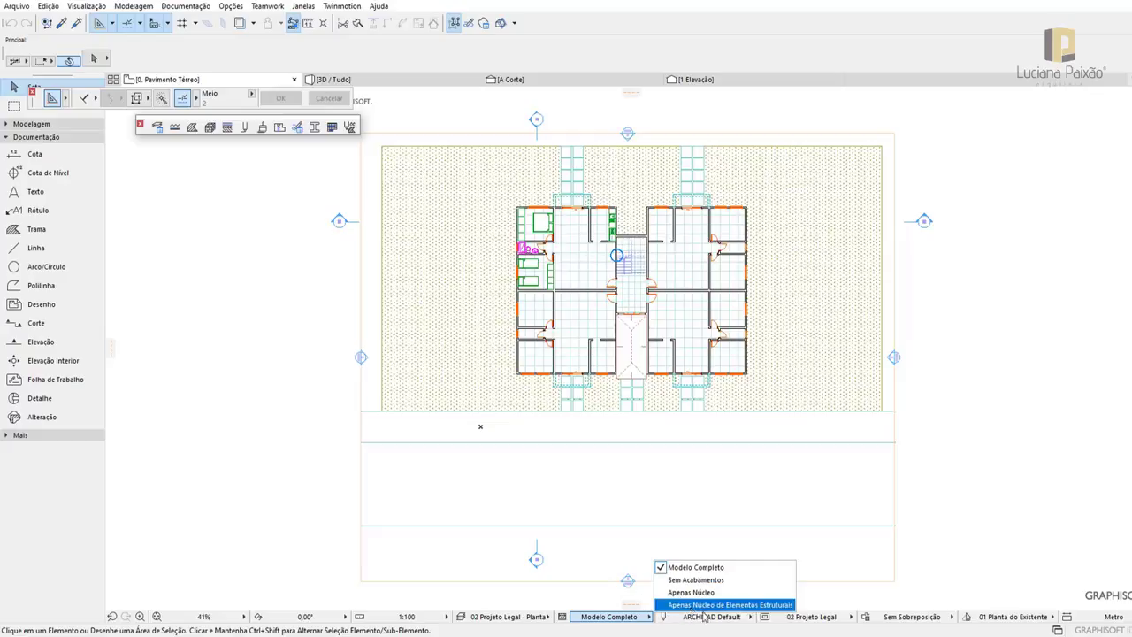
left_click(708, 620)
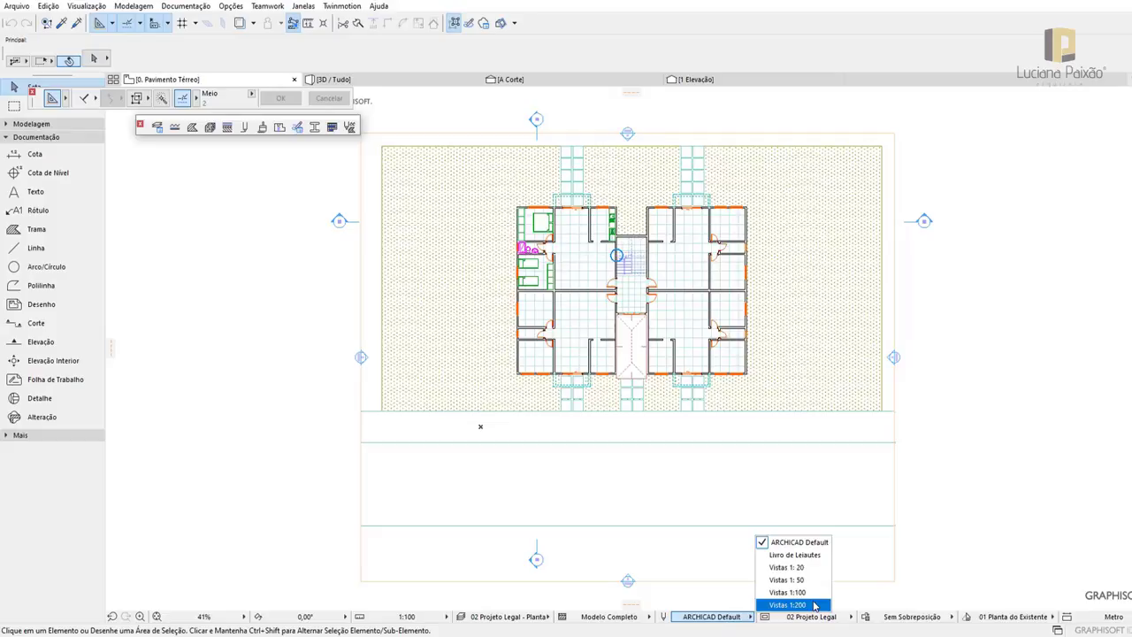
left_click(799, 620)
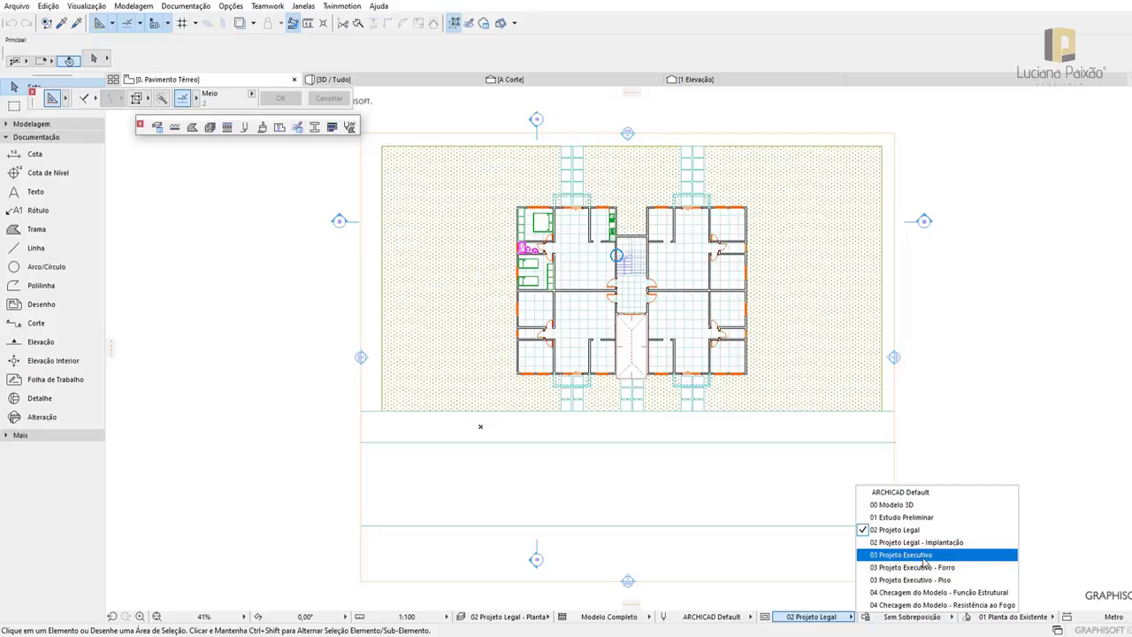
left_click(1002, 463)
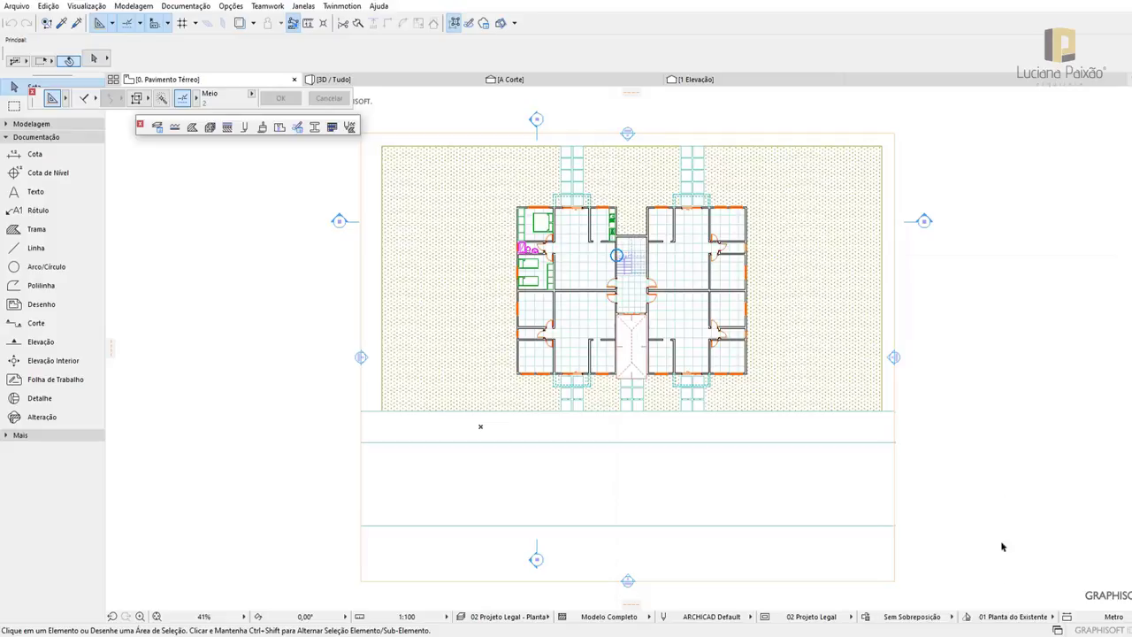
left_click(977, 619)
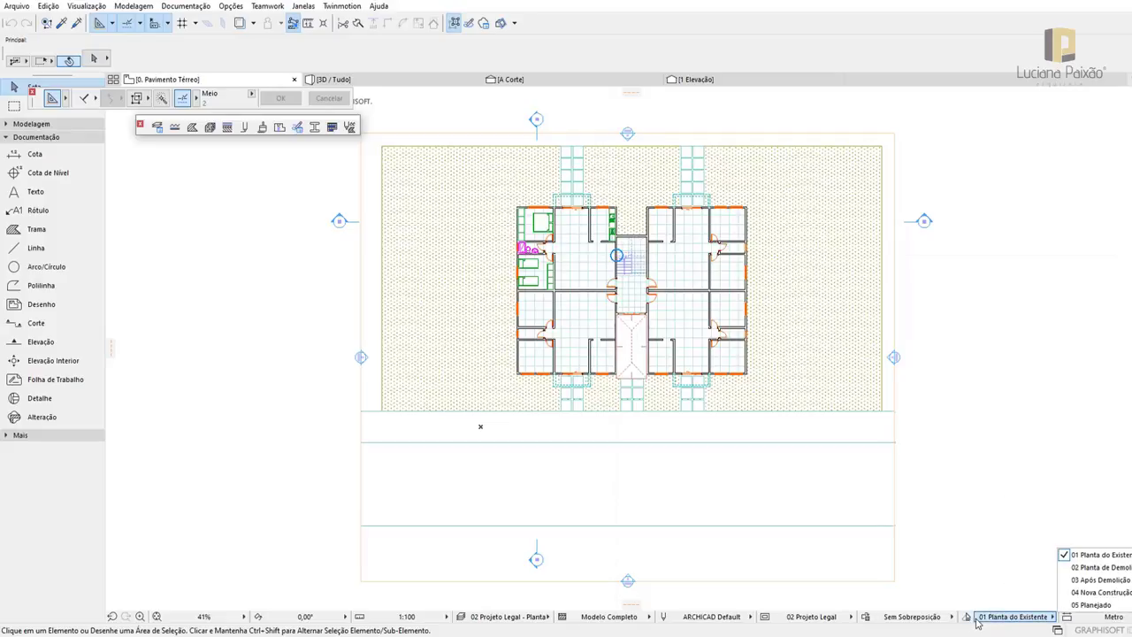
left_click(978, 622)
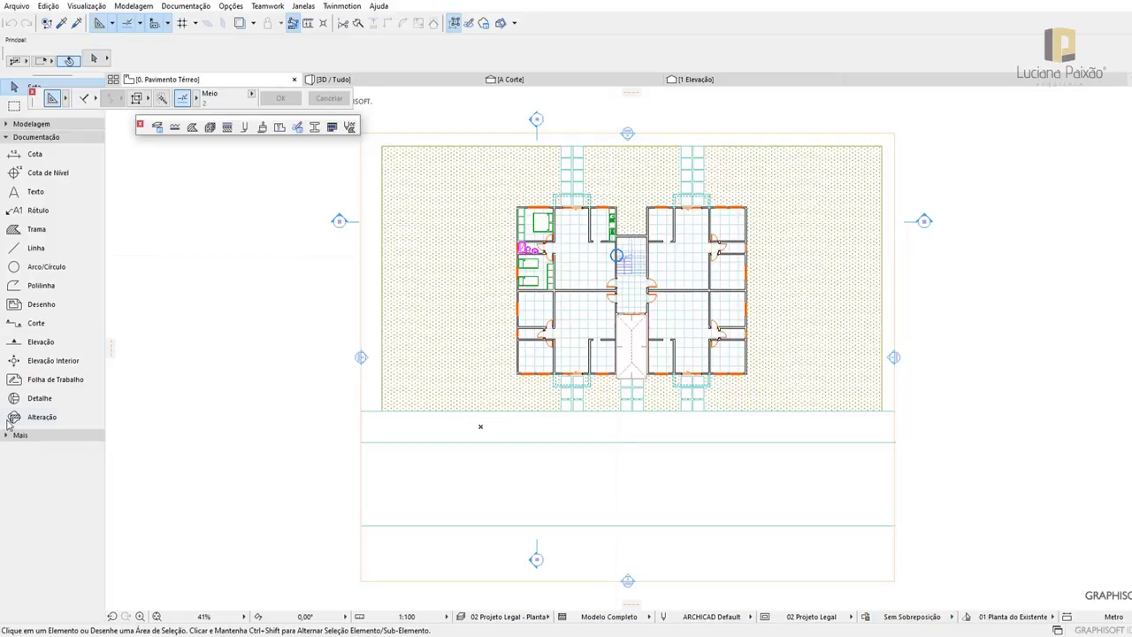
Zoom the plan and keep 02 Projeto Legal - Planta as the layer combination
scroll(692, 208, "up", 2)
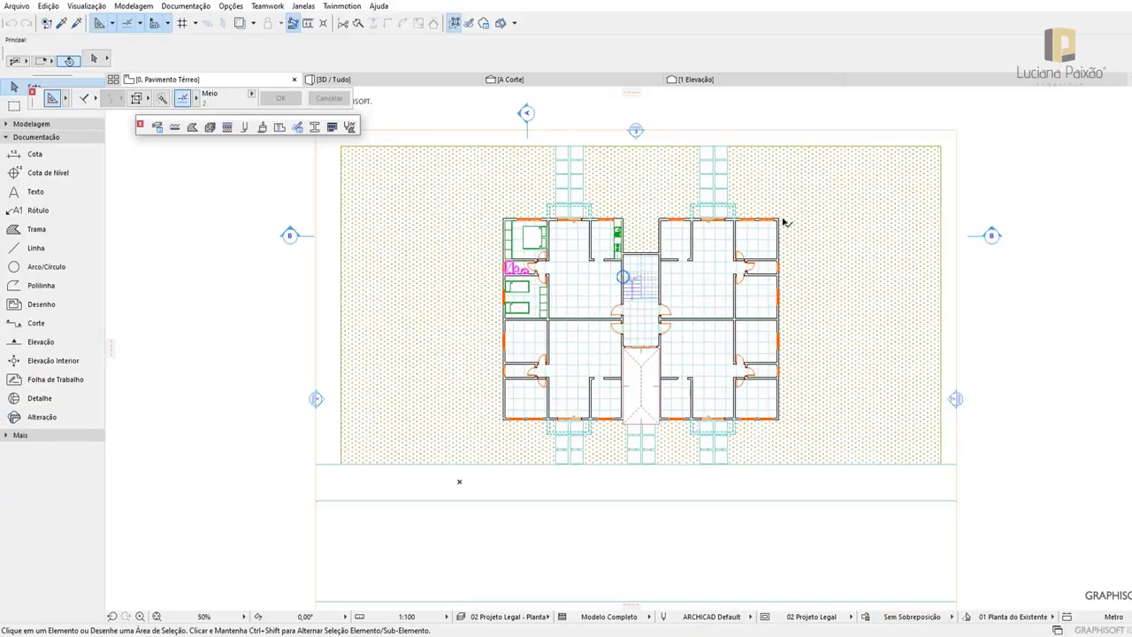
scroll(804, 234, "up", 1)
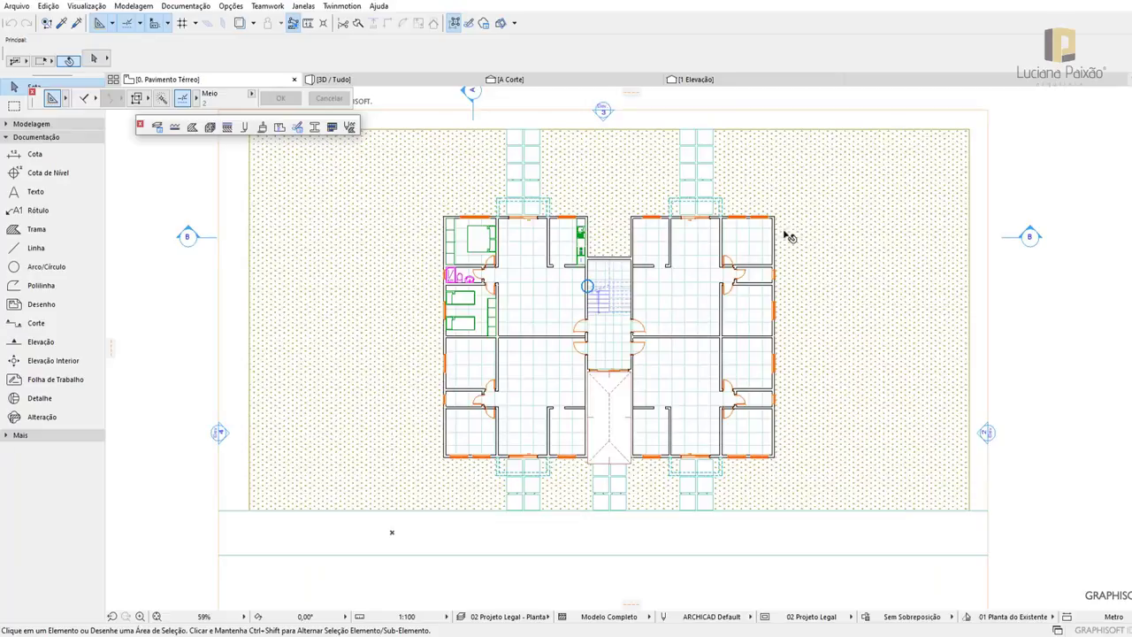
left_click(510, 622)
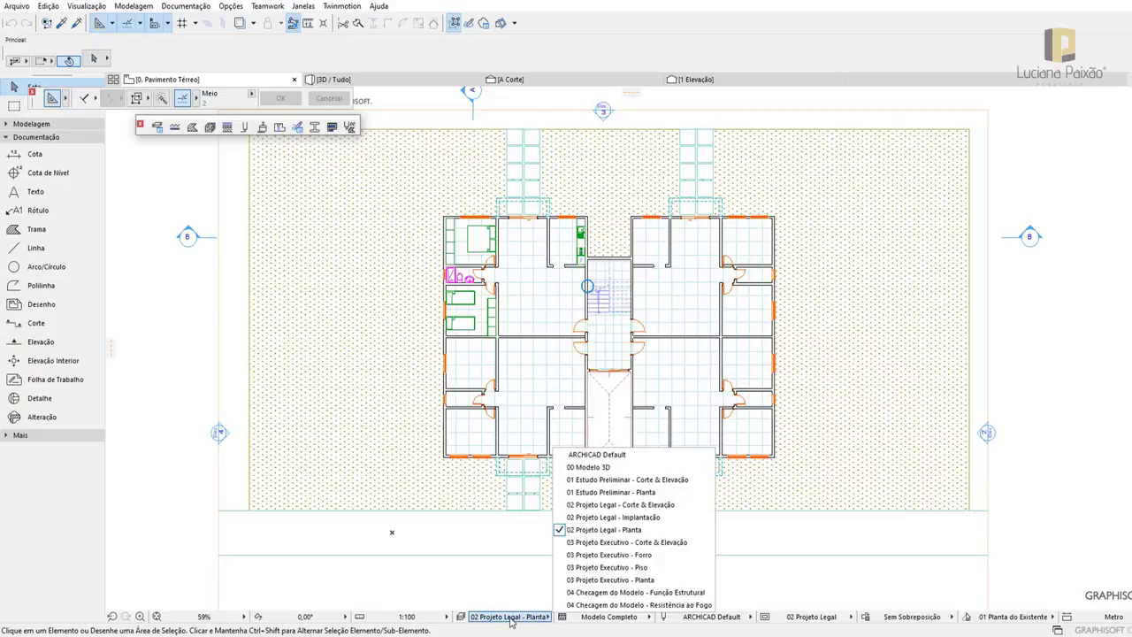
left_click(598, 532)
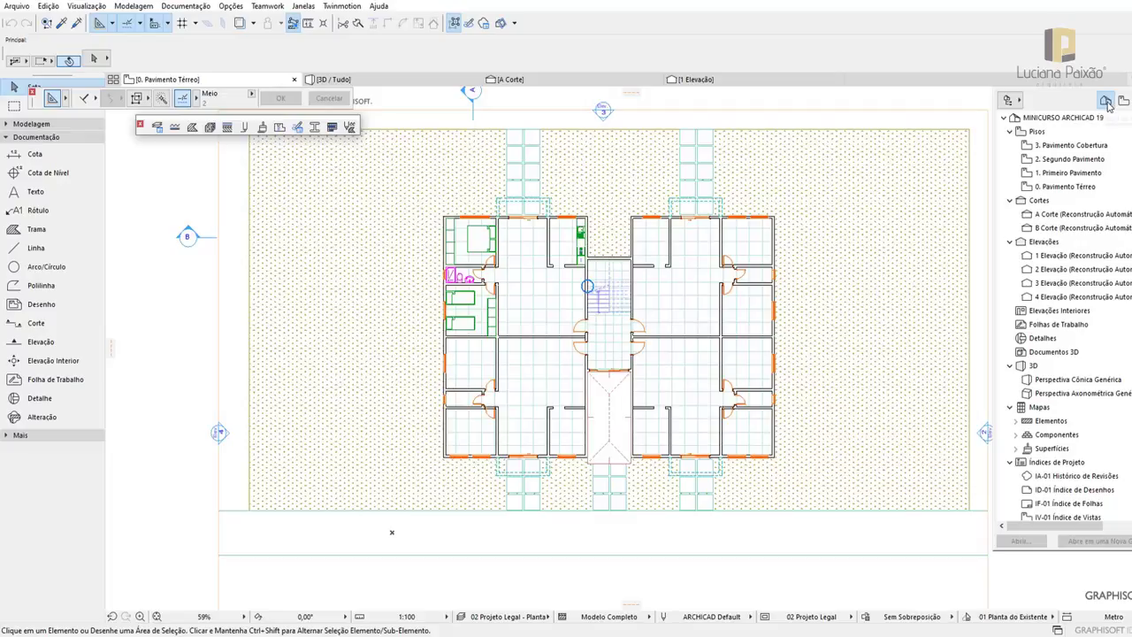
Open the A Corte section from the Cortes list in the Project Map
mouse_move(1062, 186)
double_click(1070, 183)
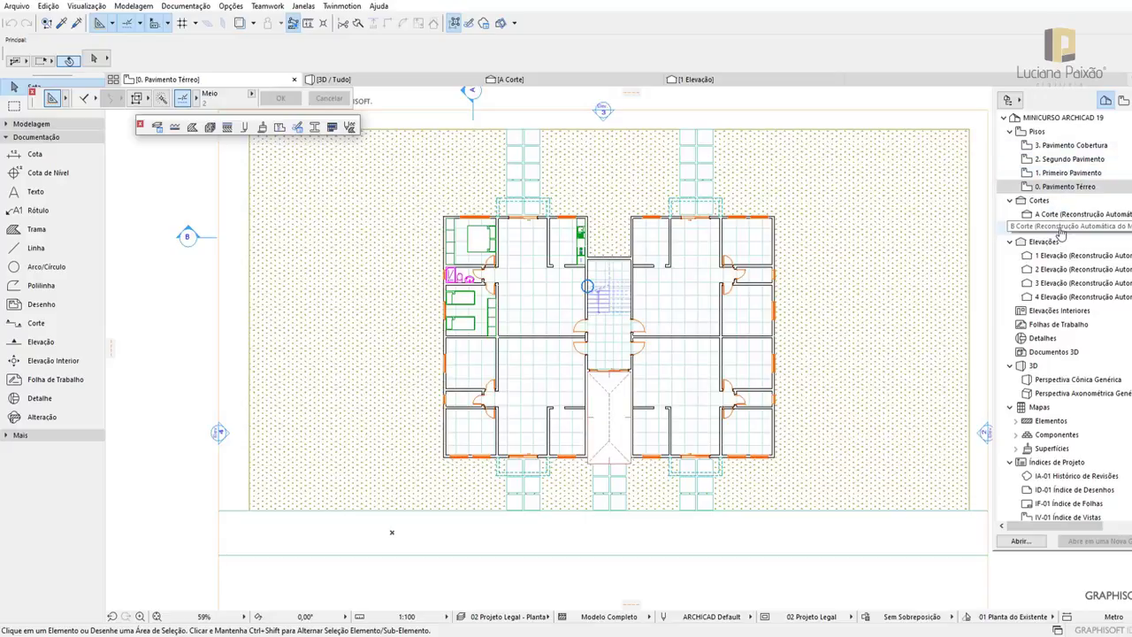
left_click_drag(1061, 215, 1061, 221)
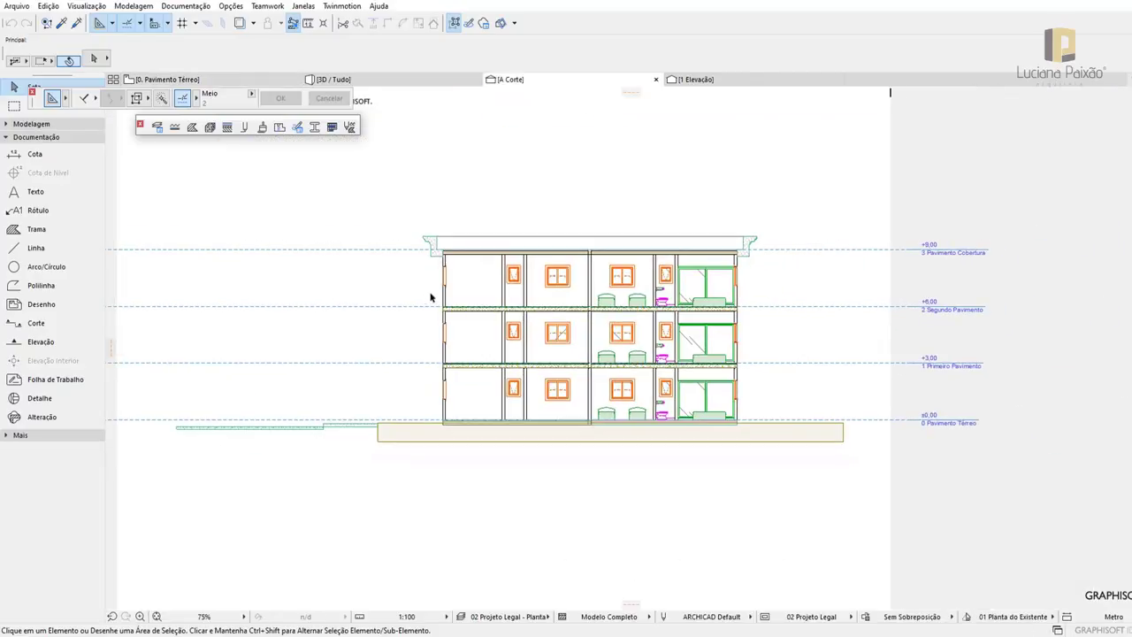
Open 1 Elevação from the Navigator and zoom over its ±0,00 to +9,00 level markers
scroll(973, 310, "up", 2)
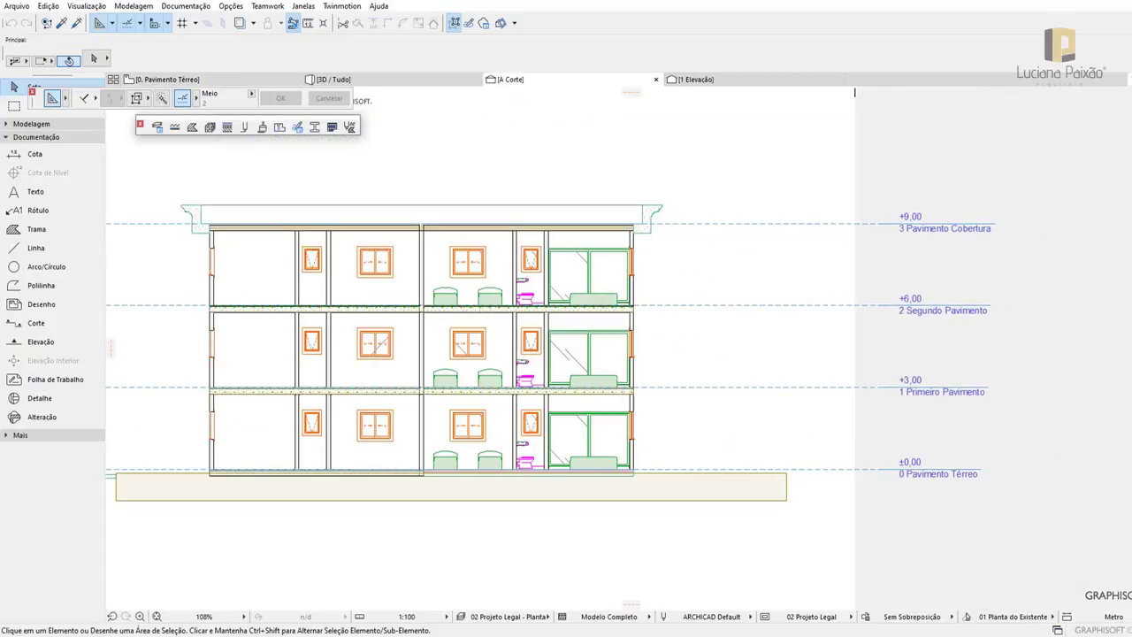
left_click_drag(1071, 255, 1066, 259)
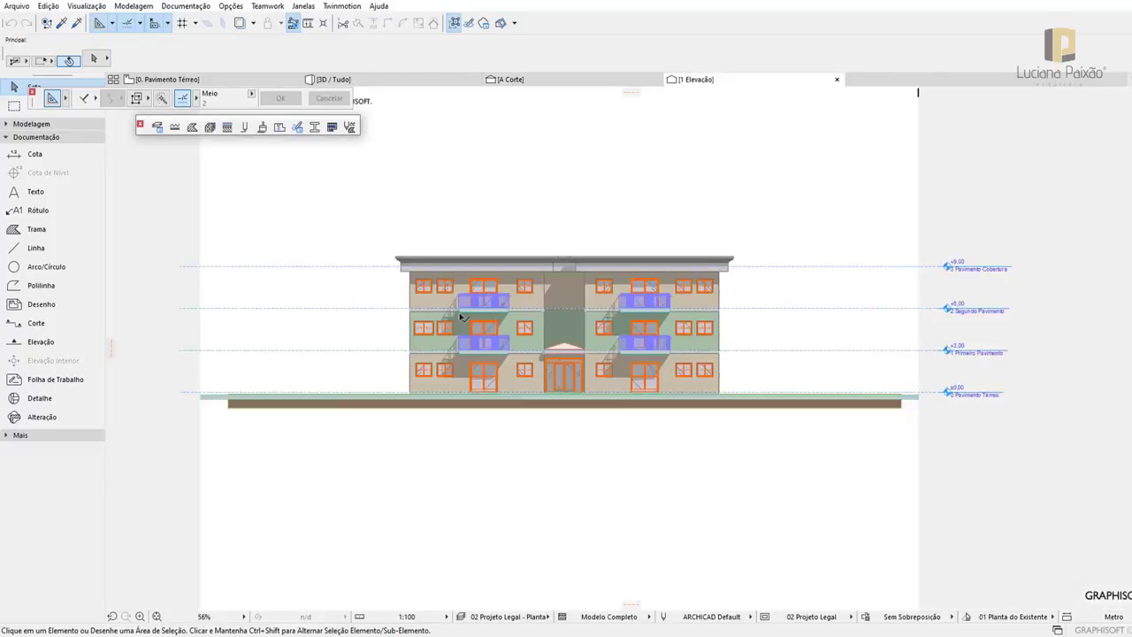
scroll(888, 346, "up", 4)
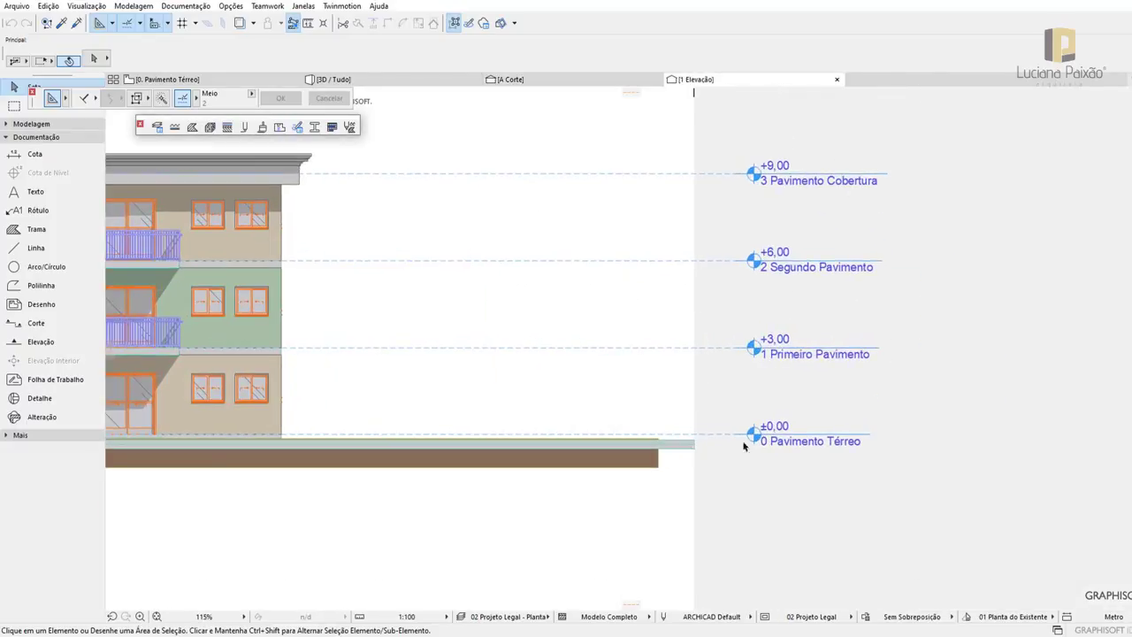
scroll(919, 452, "down", 2)
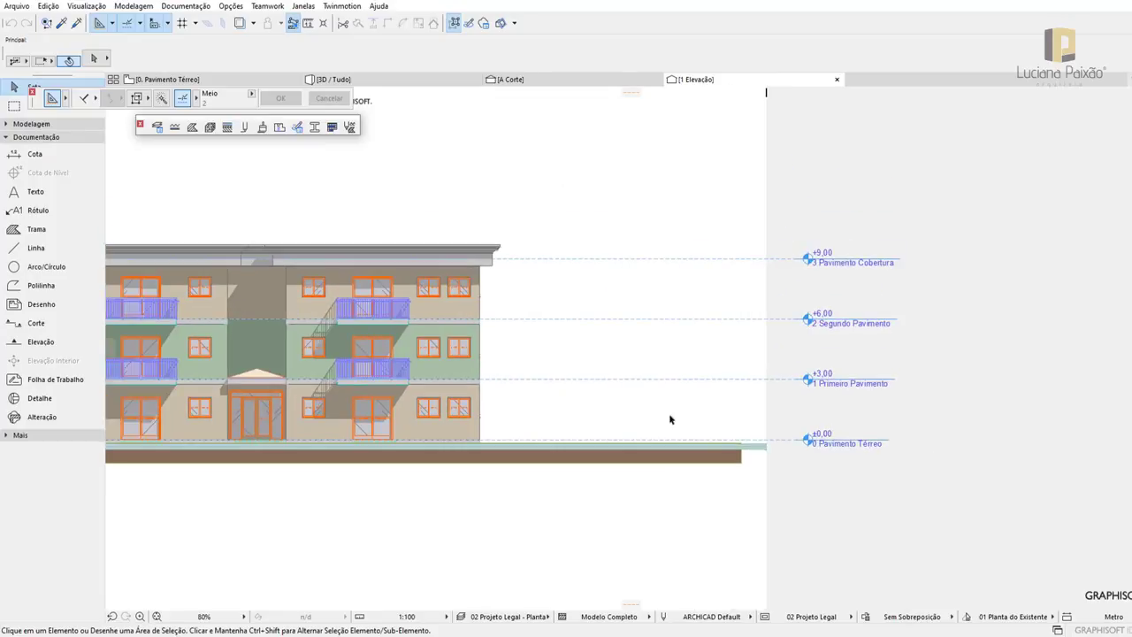
scroll(808, 390, "up", 3)
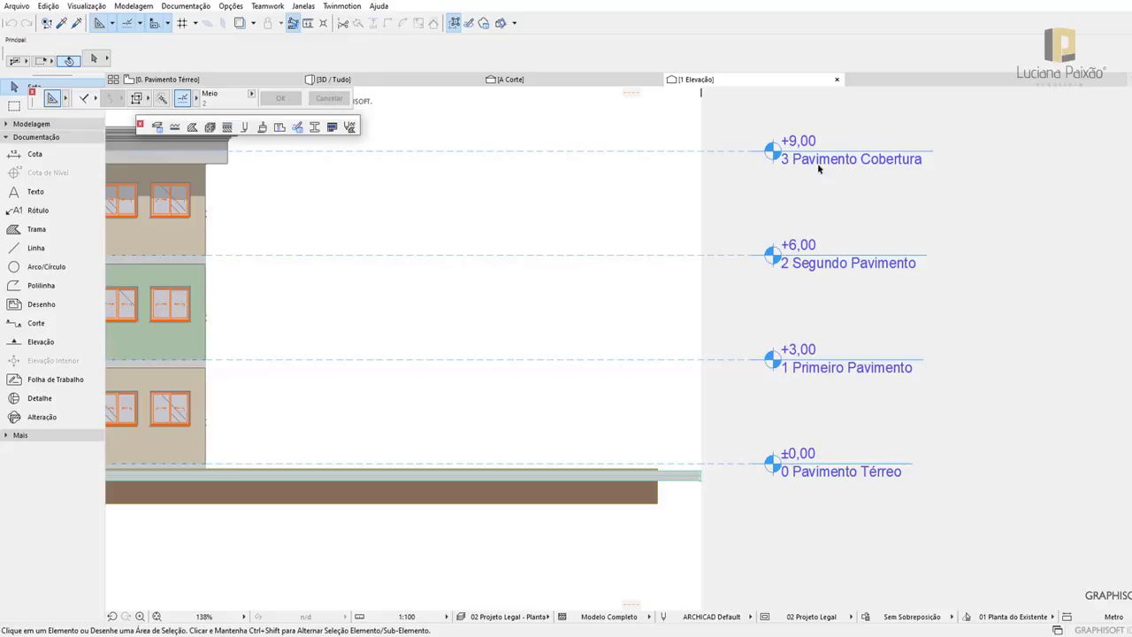
scroll(805, 398, "down", 1)
scroll(800, 477, "down", 1)
scroll(800, 496, "down", 1)
scroll(800, 496, "down", 1)
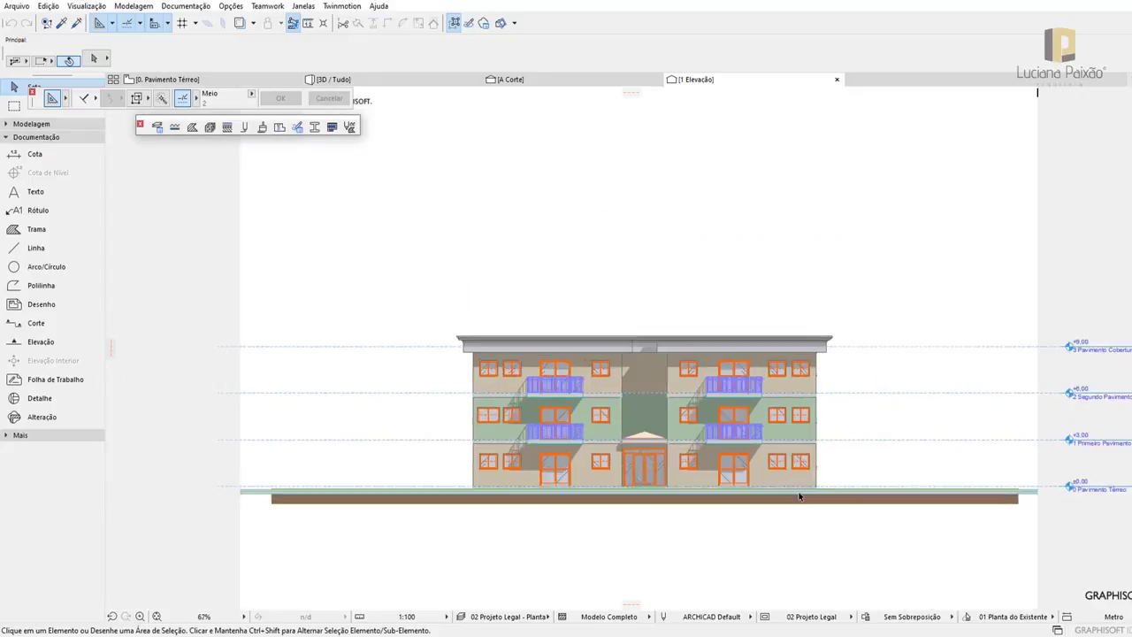
scroll(799, 497, "up", 1)
scroll(537, 361, "down", 1)
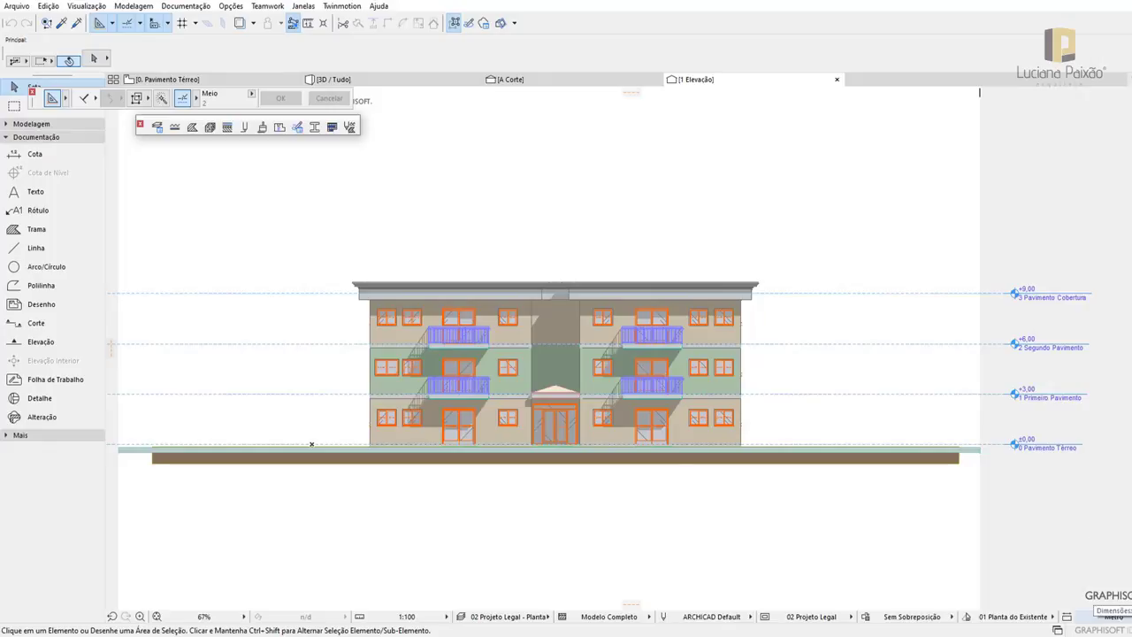
Switch the status-bar dimension units to Metro (NBR 6492) and bring the project map back into view
left_click(1129, 620)
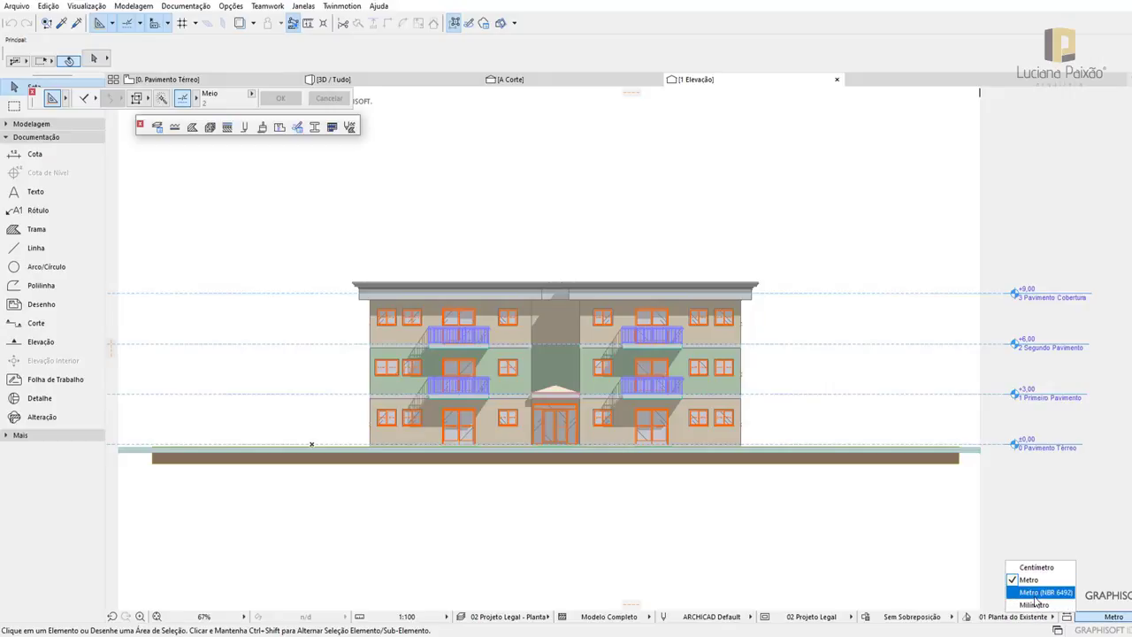
left_click(1045, 592)
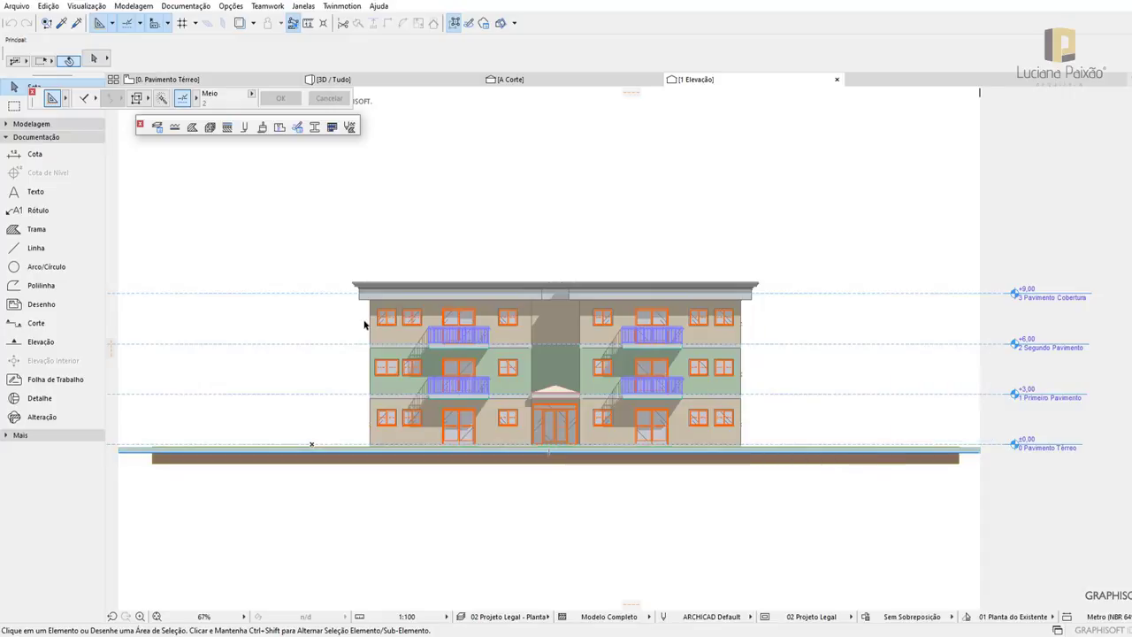
scroll(368, 321, "up", 1)
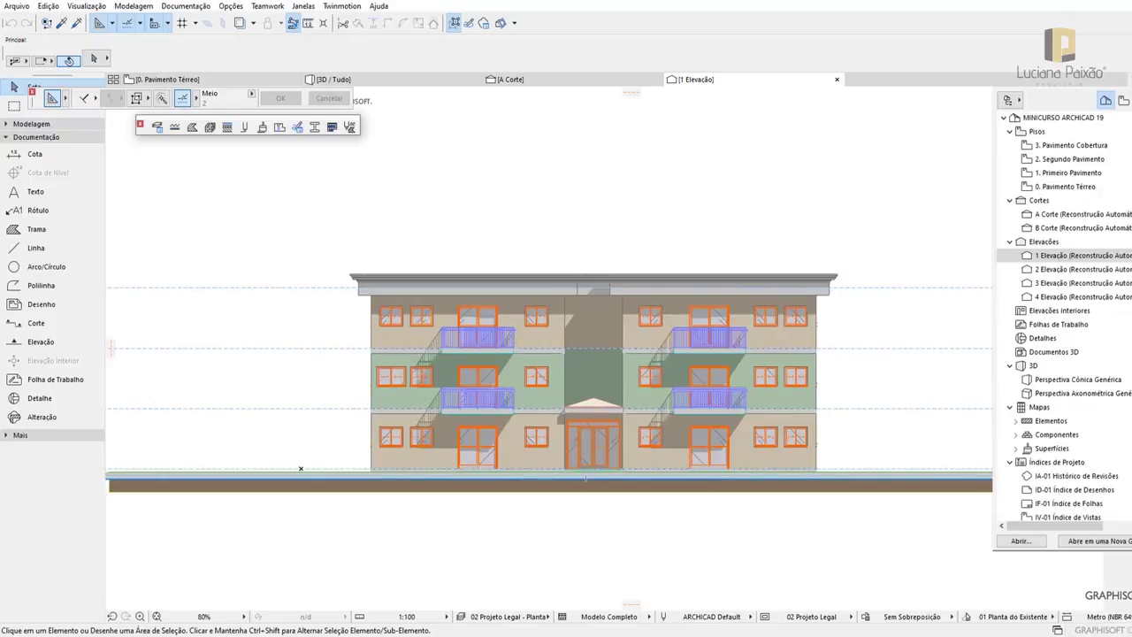
mouse_move(1066, 187)
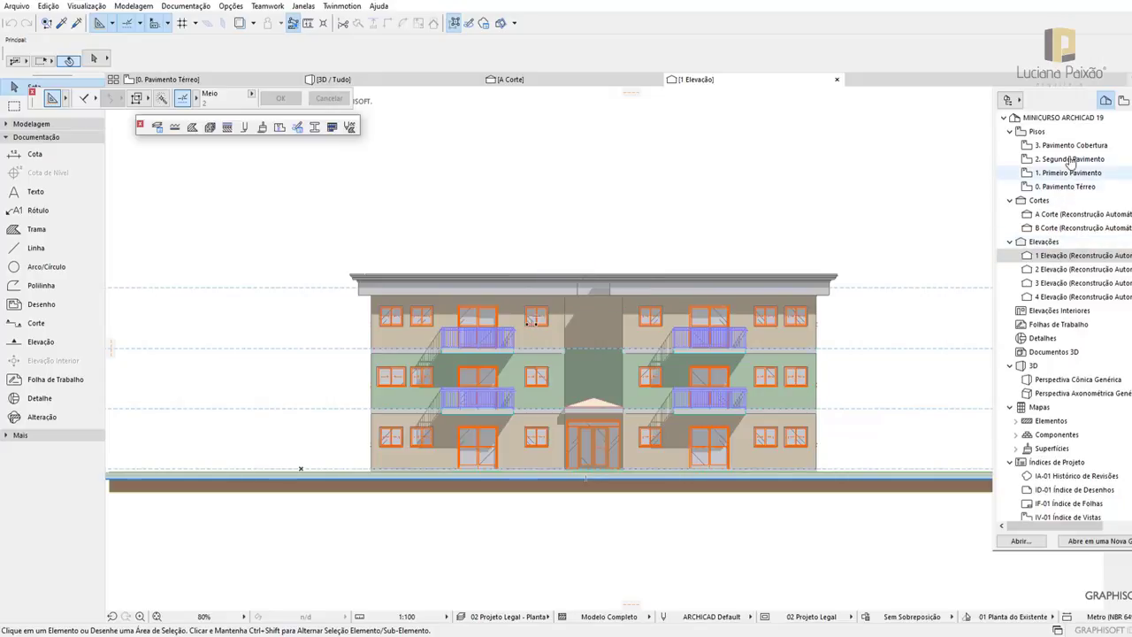
Open the 0. Pavimento Térreo plan, glance at the A Corte section, then return and move the floating palette aside
double_click(1066, 189)
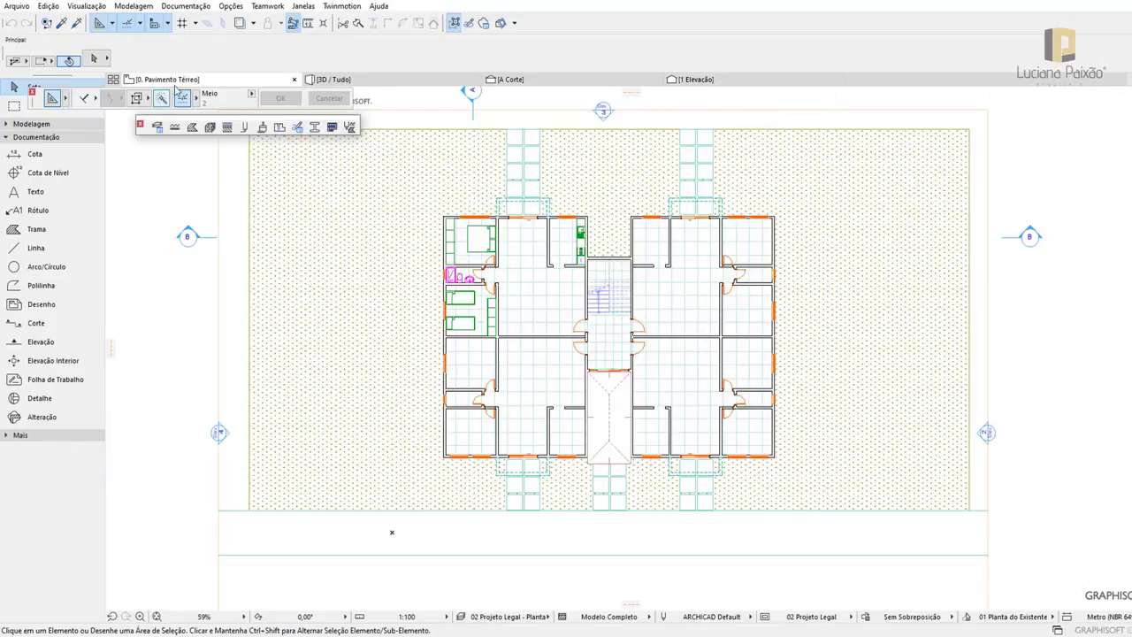
left_click(541, 79)
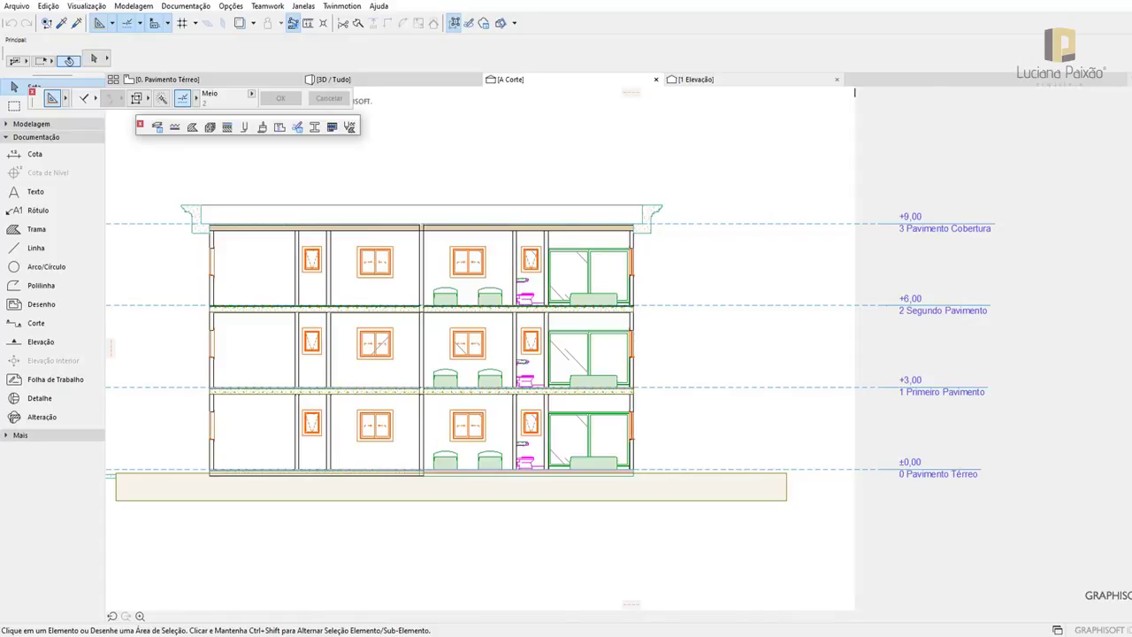
left_click(227, 79)
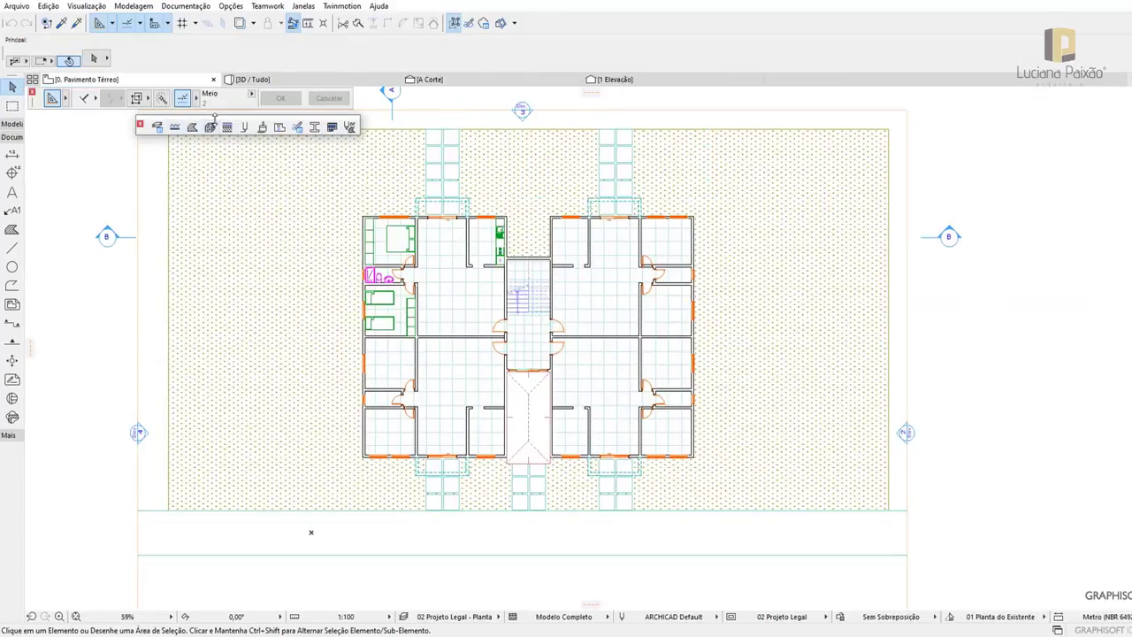
left_click_drag(146, 129, 9, 131)
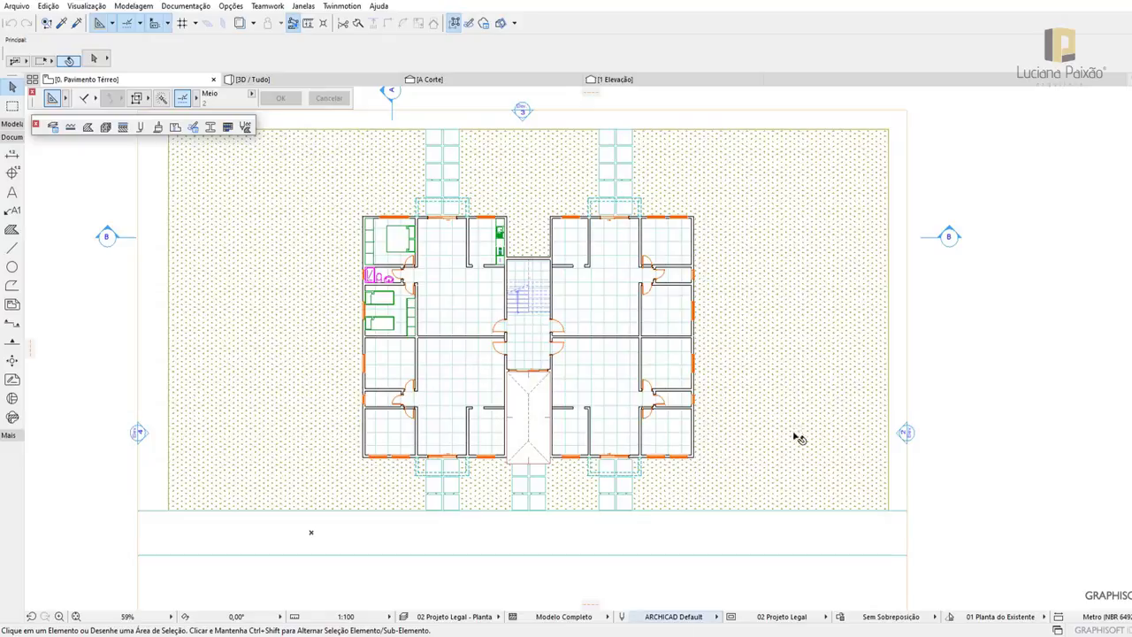
scroll(620, 536, "down", 2)
scroll(531, 407, "up", 1)
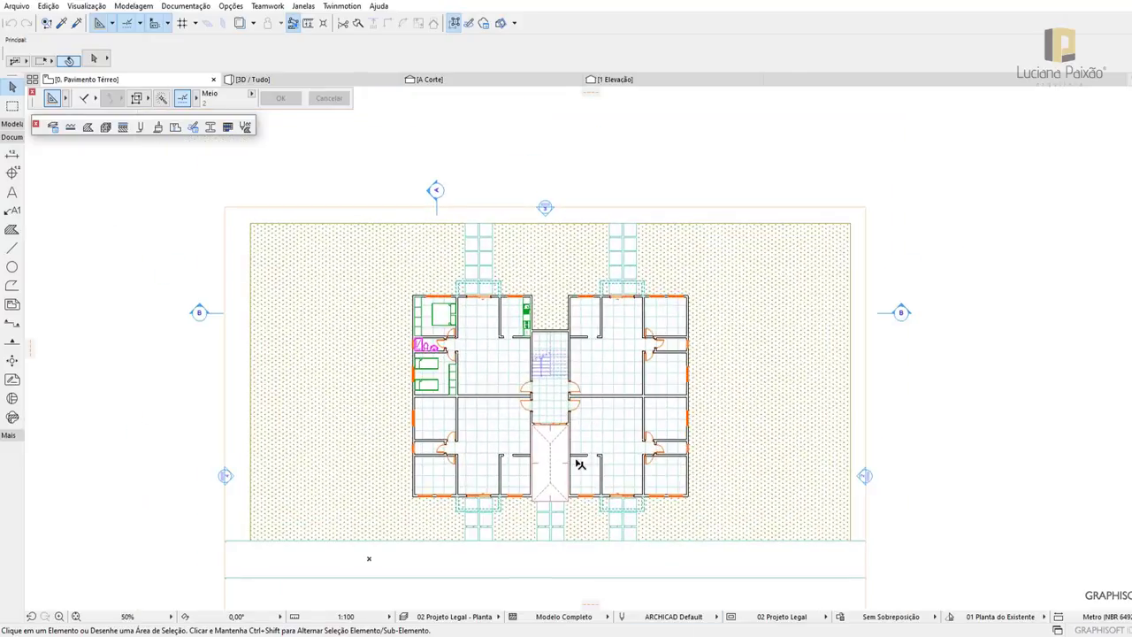
scroll(580, 464, "up", 2)
Scroll over the empty 0. Pavimento Térreo plan at 1:50
scroll(933, 550, "down", 1)
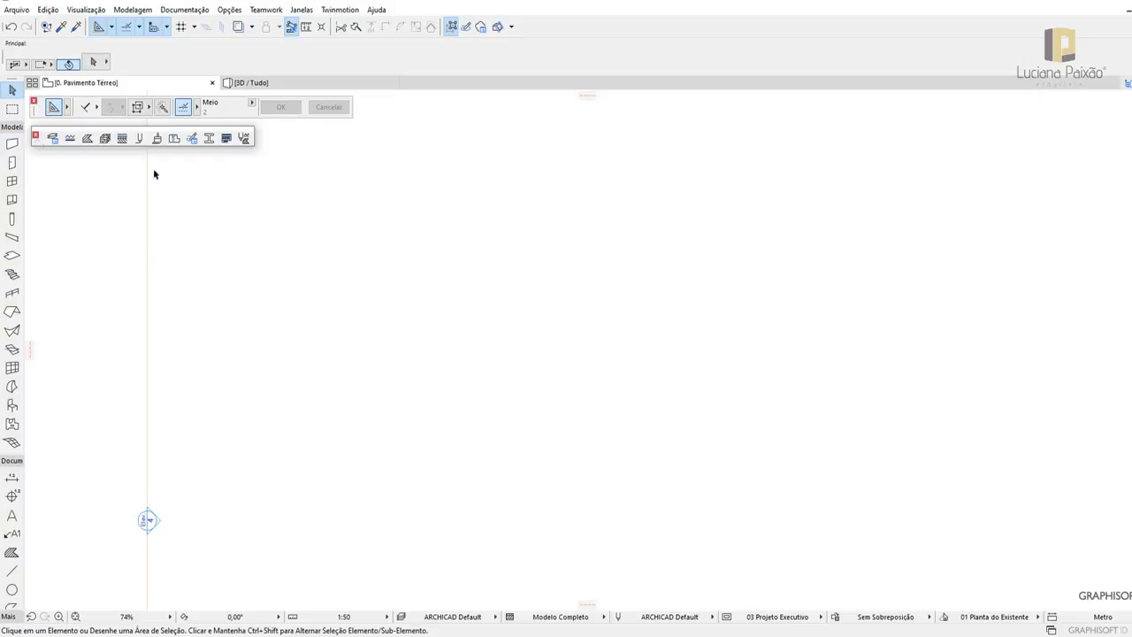
Activate the Wall tool, review its Info Box settings and bring up the full Wall Settings
left_click(12, 143)
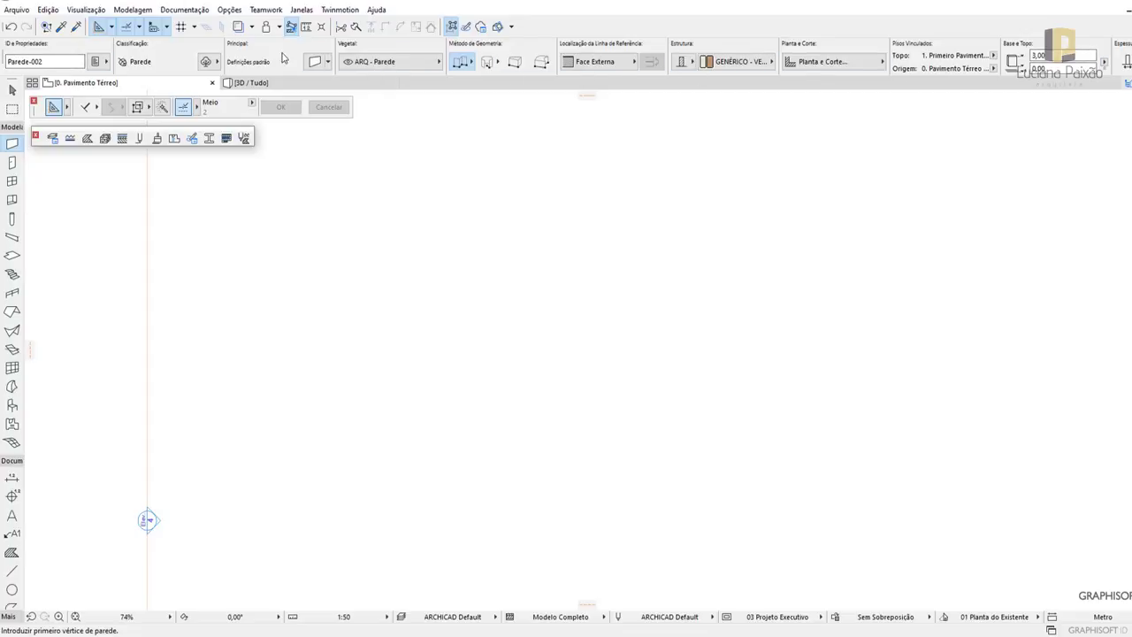
scroll(460, 59, "down", 3)
scroll(575, 60, "down", 3)
scroll(638, 60, "down", 3)
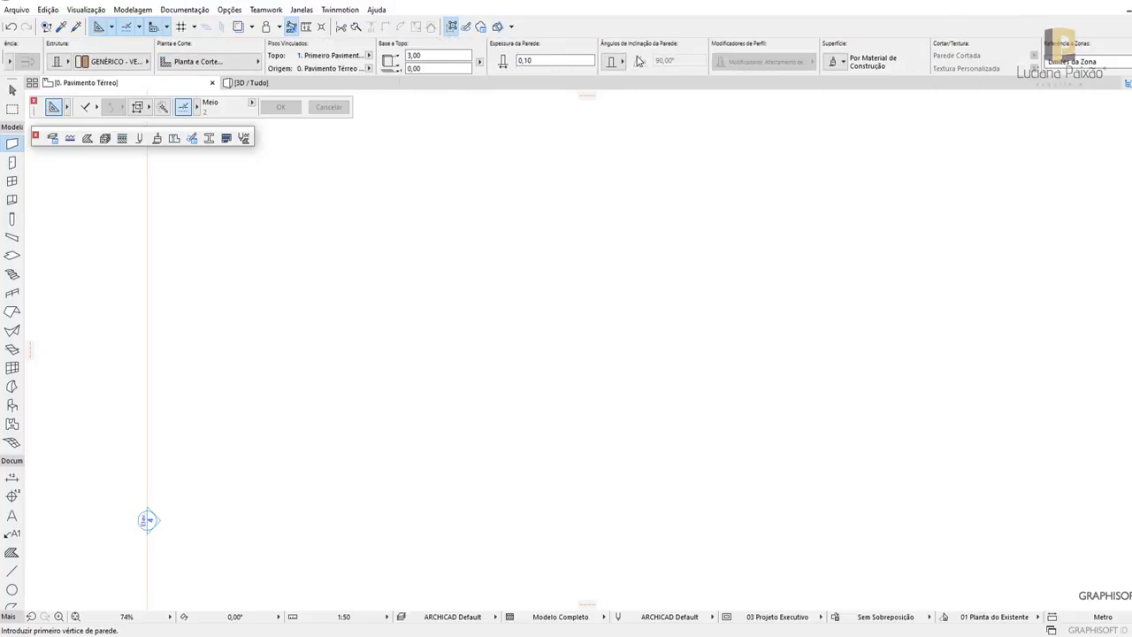
scroll(638, 60, "up", 3)
scroll(639, 60, "up", 3)
scroll(639, 60, "down", 2)
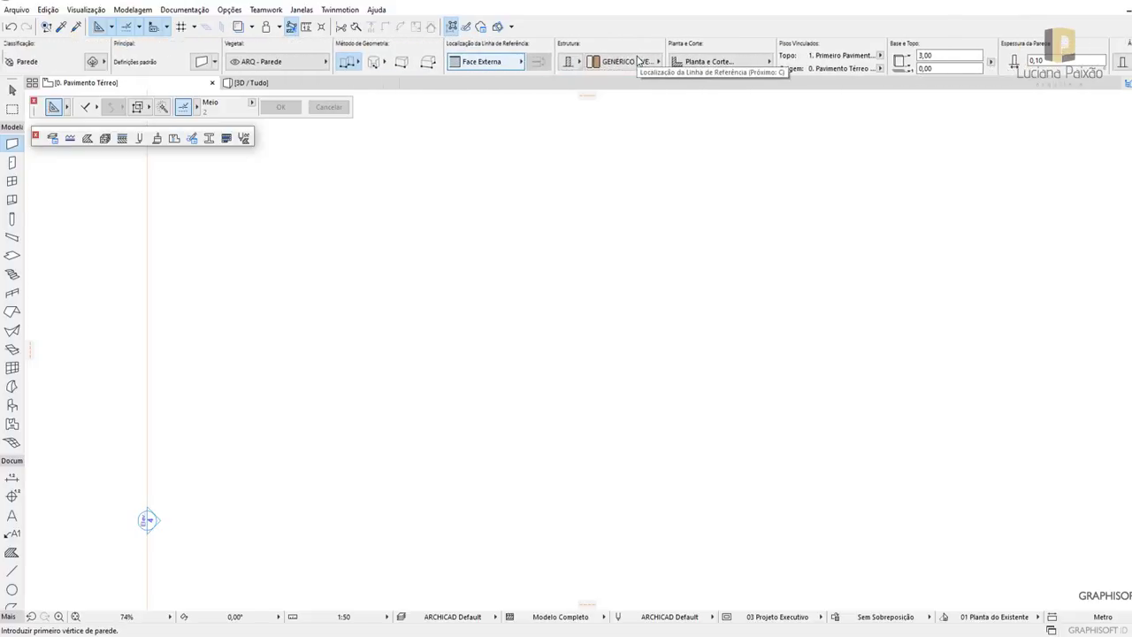
scroll(638, 60, "down", 2)
scroll(639, 60, "down", 3)
scroll(638, 60, "up", 4)
scroll(637, 60, "up", 3)
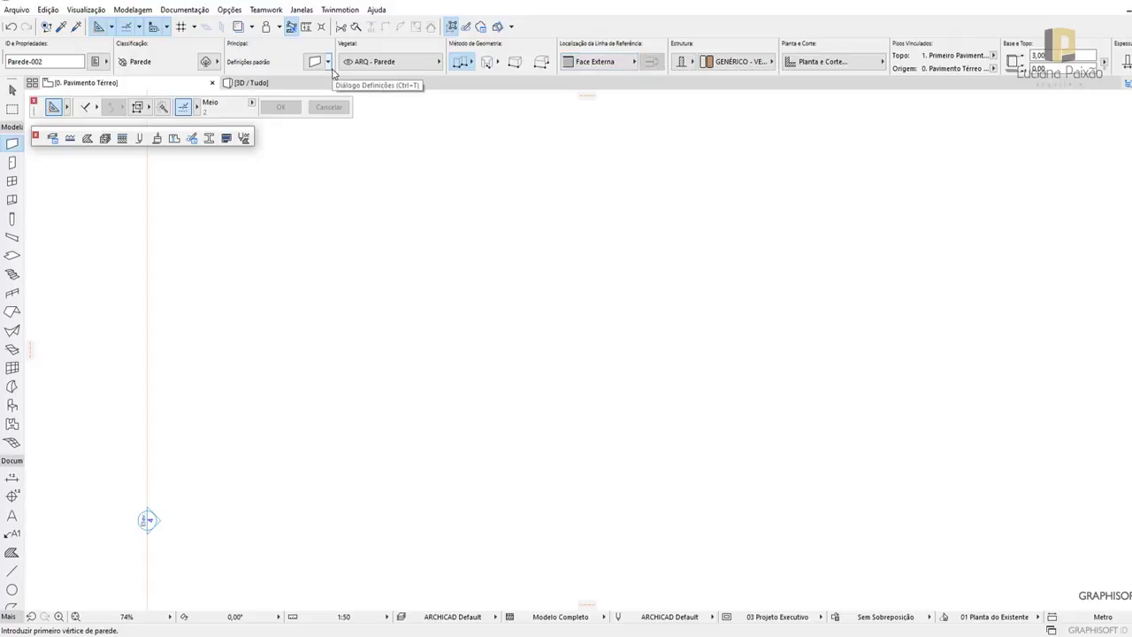
left_click(314, 64)
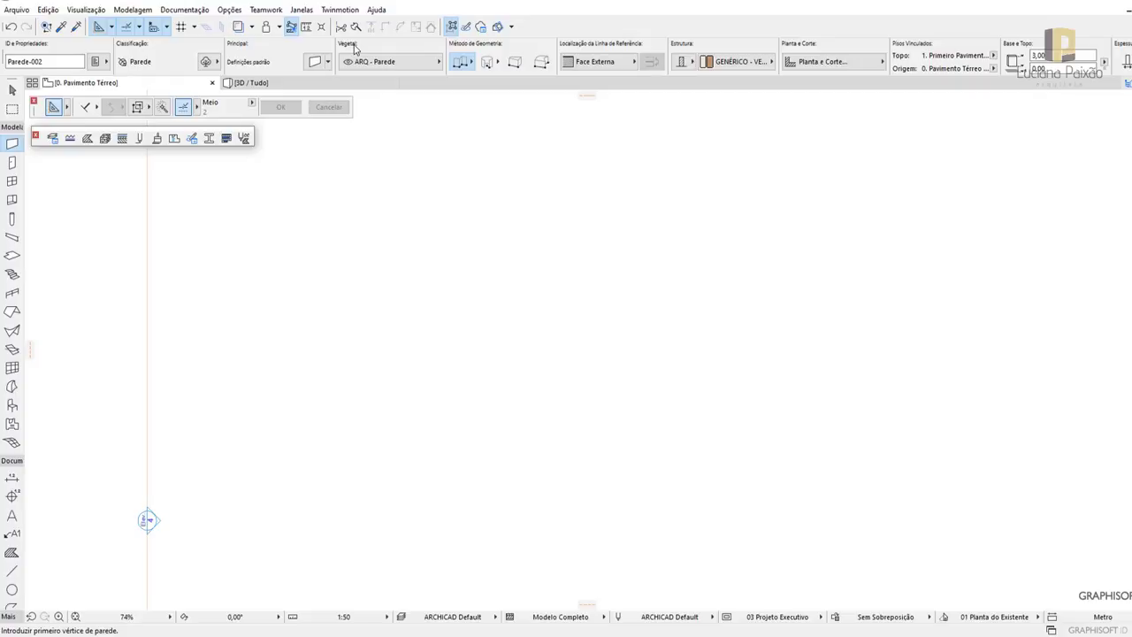
Keep new walls on the ARQ - Parede layer and use the straight single-wall geometry method
left_click(433, 64)
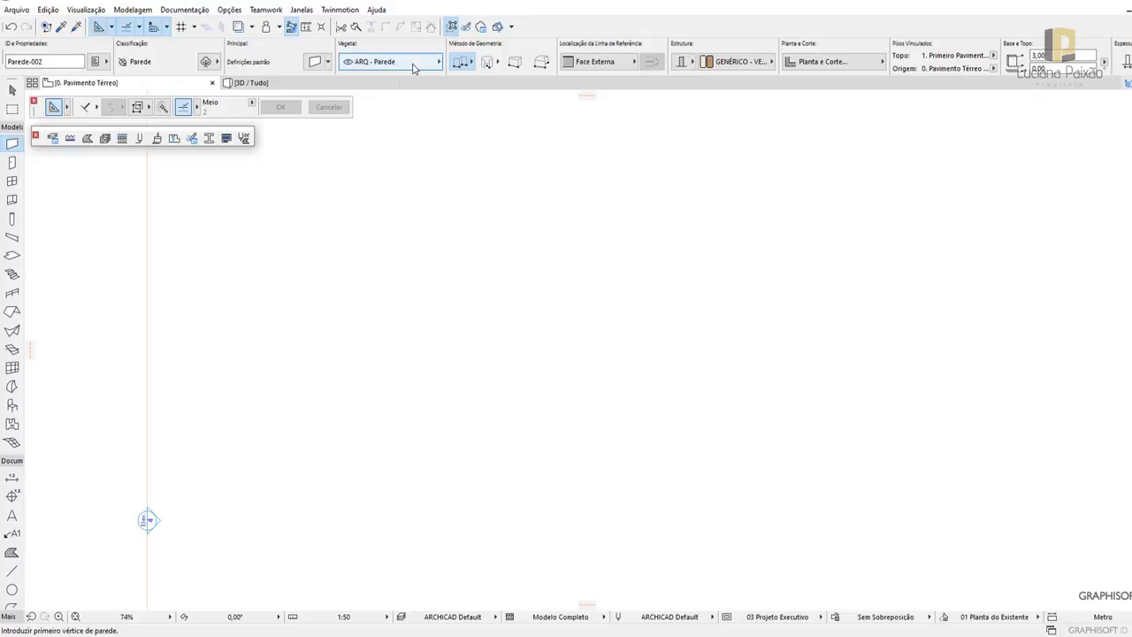
left_click(412, 68)
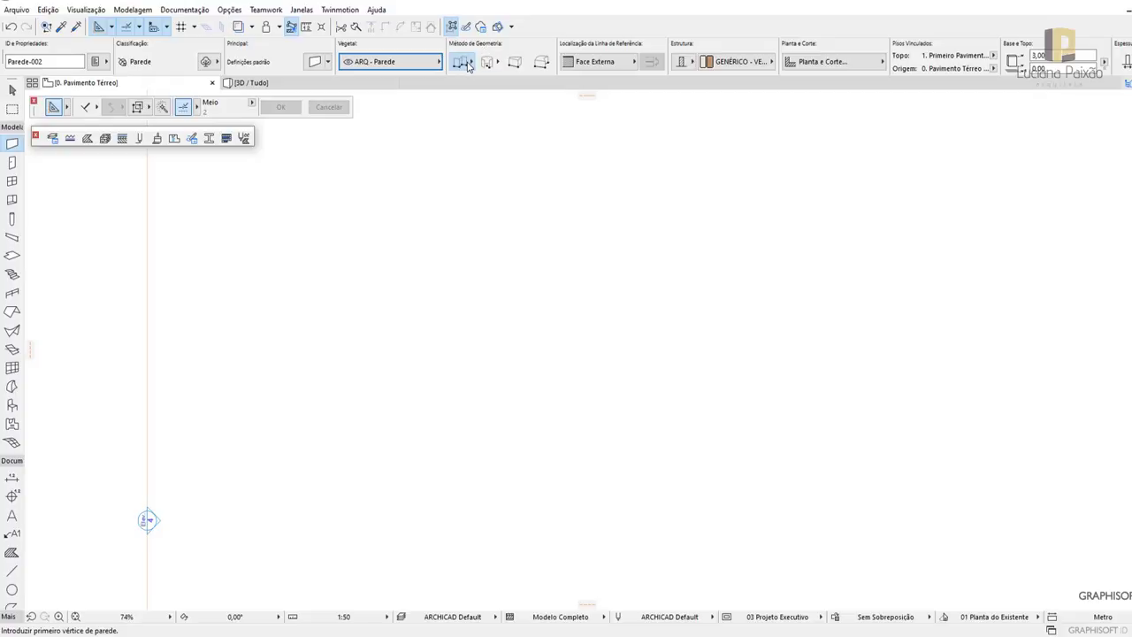
left_click(464, 64)
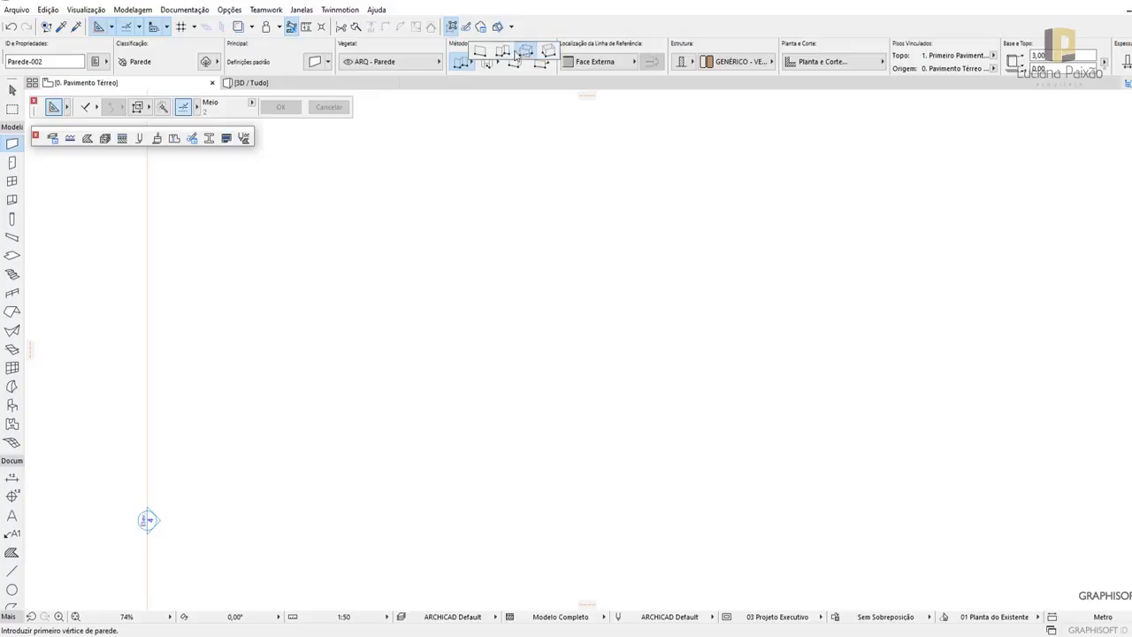
left_click(479, 54)
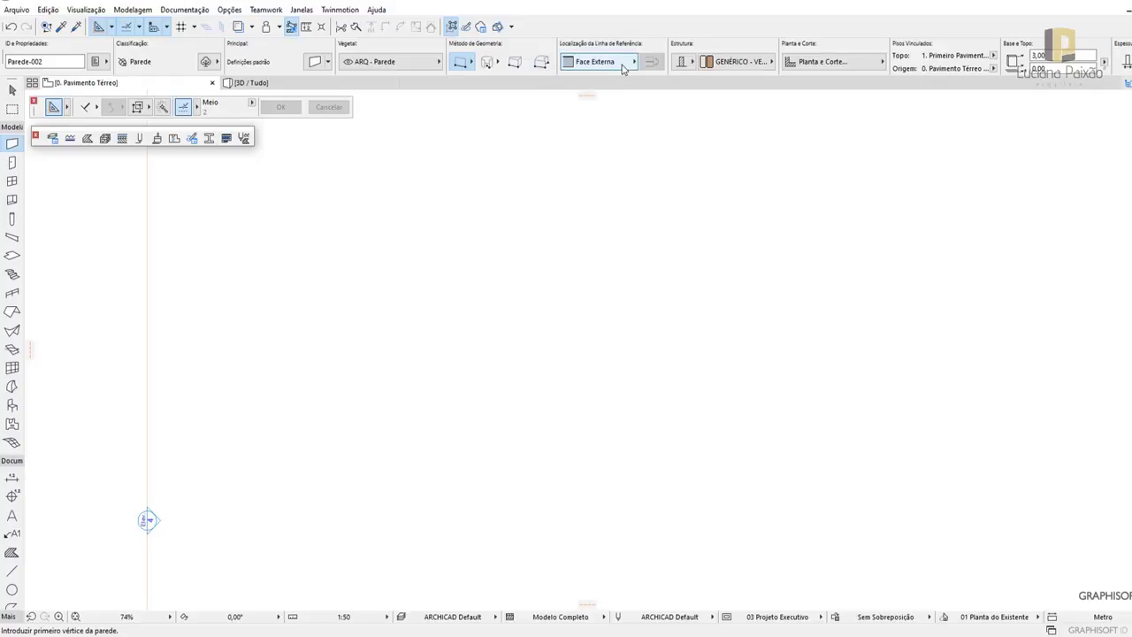
Keep the reference line on Face Externa and set the building material to GENÉRICO - VEDAÇÃO INTERNA
left_click(622, 68)
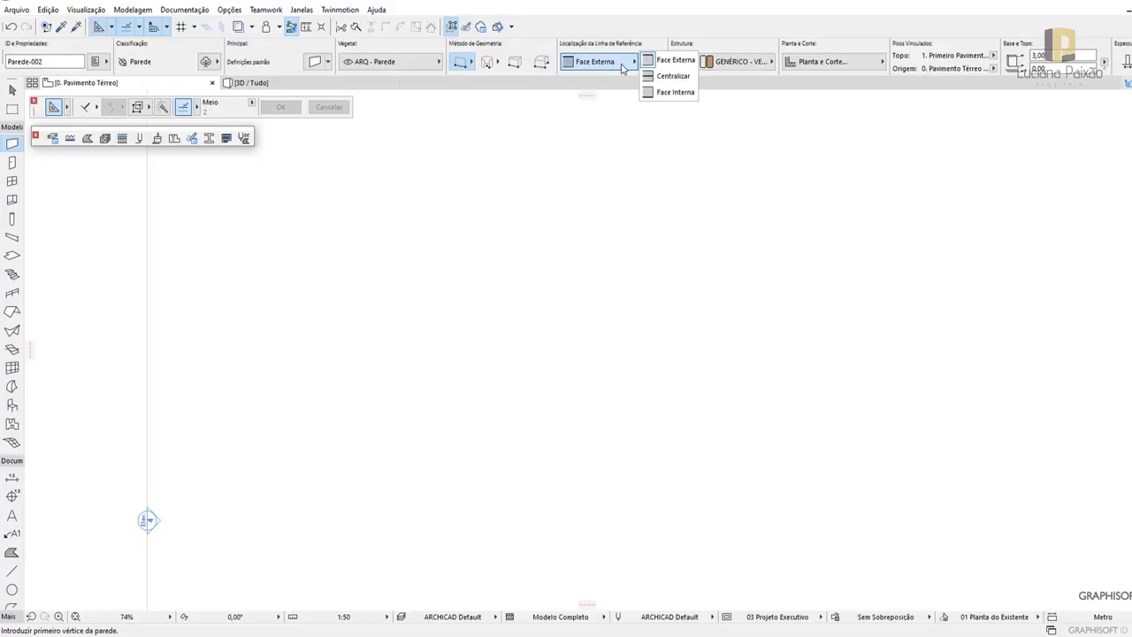
left_click(677, 62)
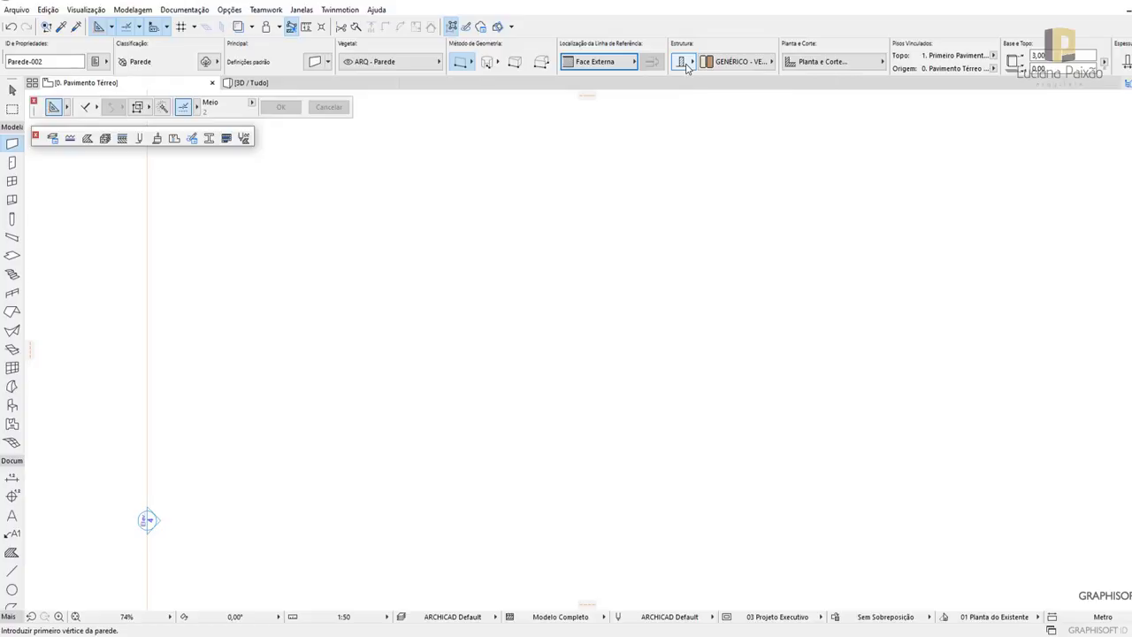
left_click(687, 68)
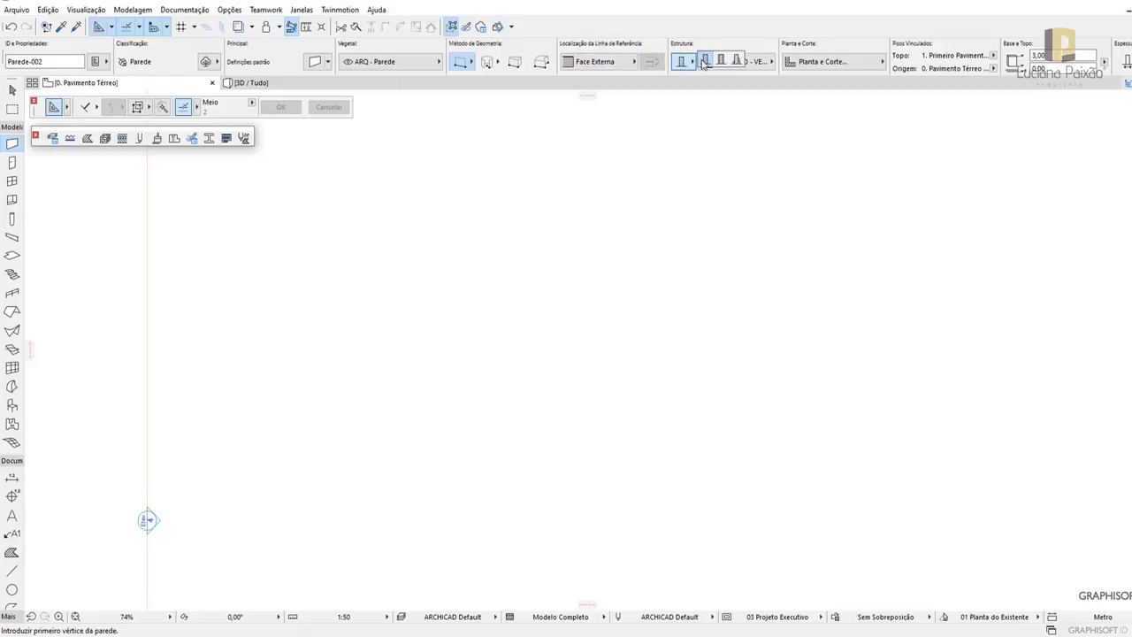
left_click(706, 60)
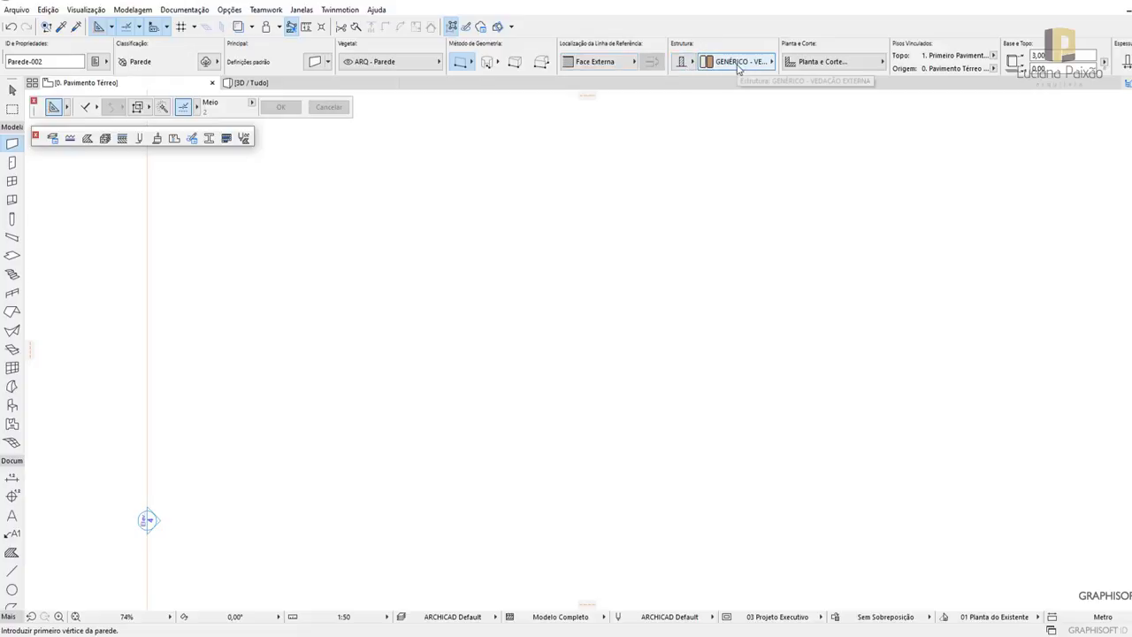
left_click(739, 67)
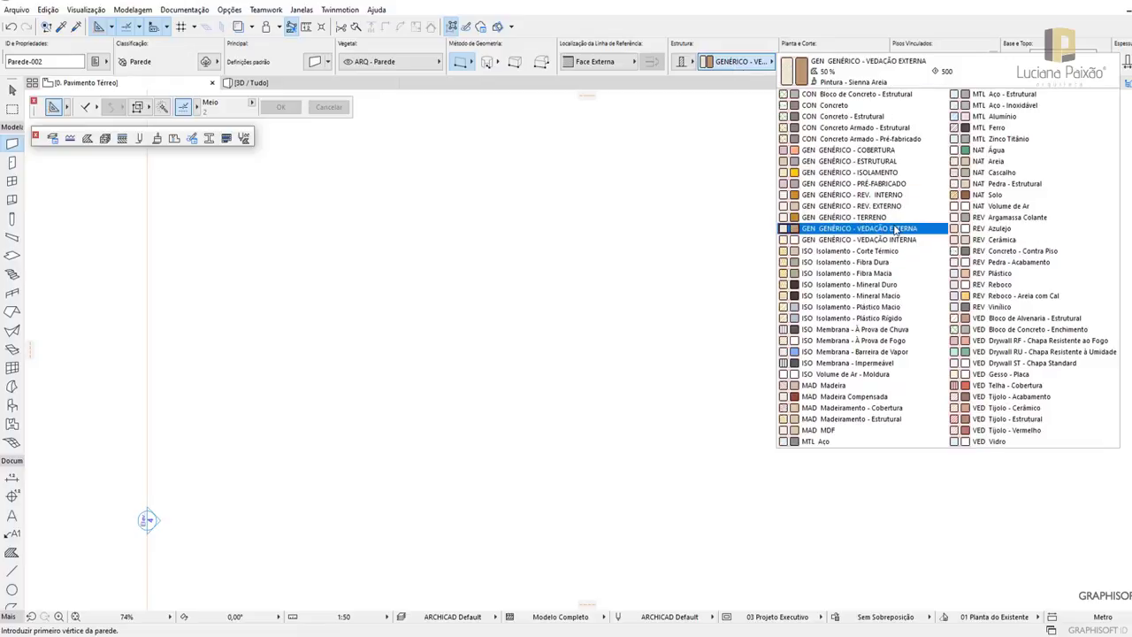
left_click(893, 238)
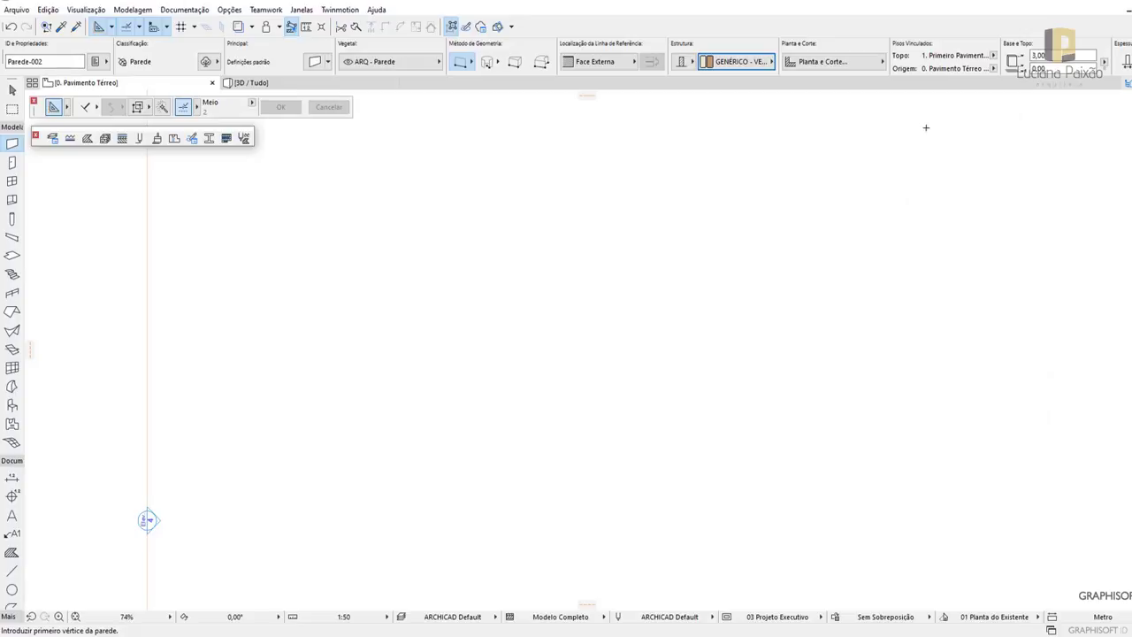
scroll(973, 62, "right", 2)
scroll(884, 62, "right", 2)
scroll(832, 68, "right", 2)
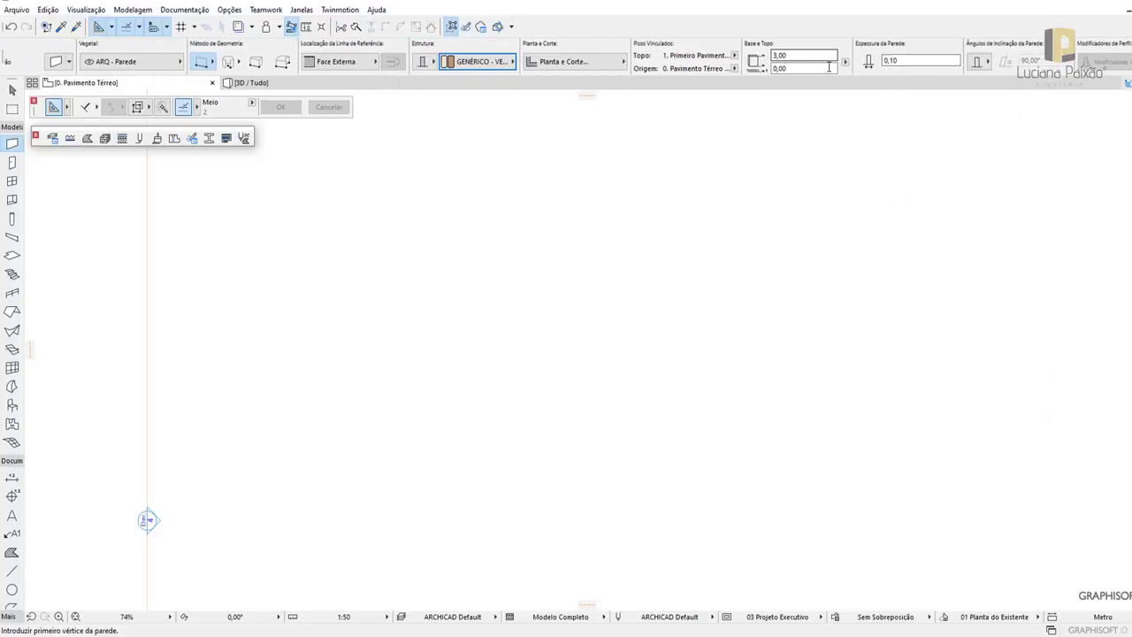
Confirm the 3,00 wall height and change the wall thickness to 0,15
left_click(801, 55)
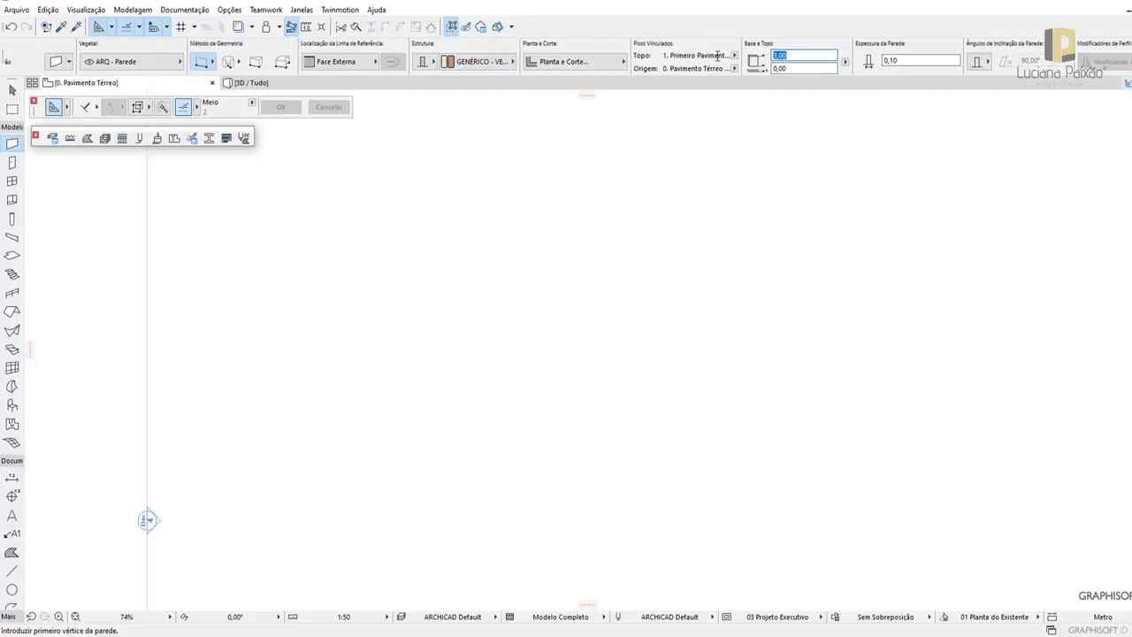
left_click(924, 62)
key("BackSpace")
type("0,1")
type("5")
scroll(984, 73, "right", 1)
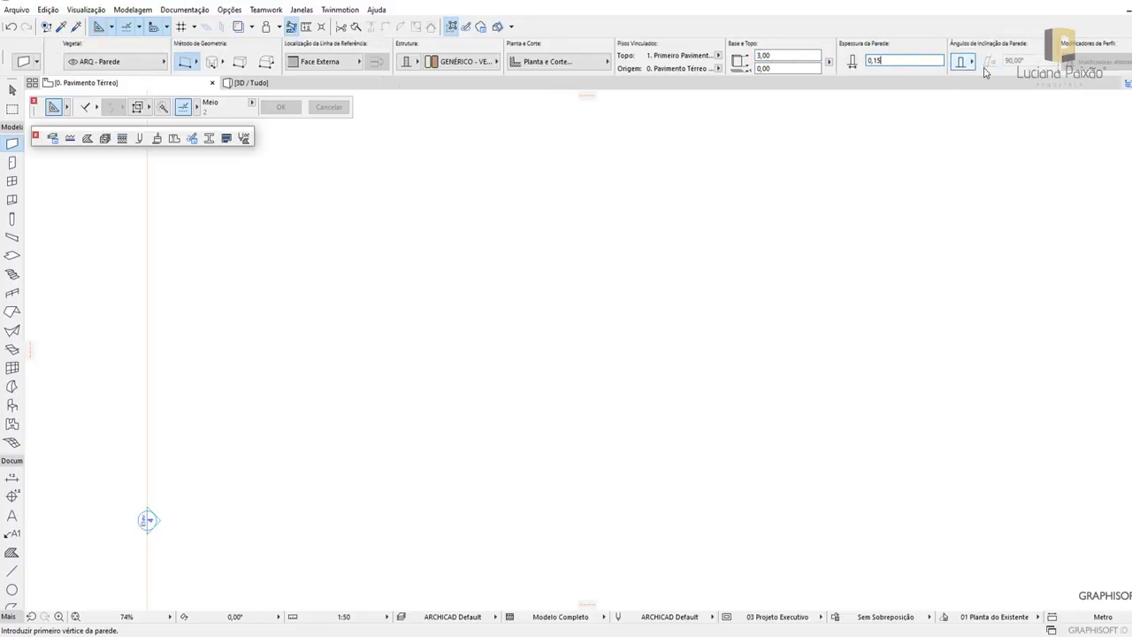
scroll(985, 73, "right", 3)
scroll(943, 62, "right", 3)
scroll(943, 62, "left", 7)
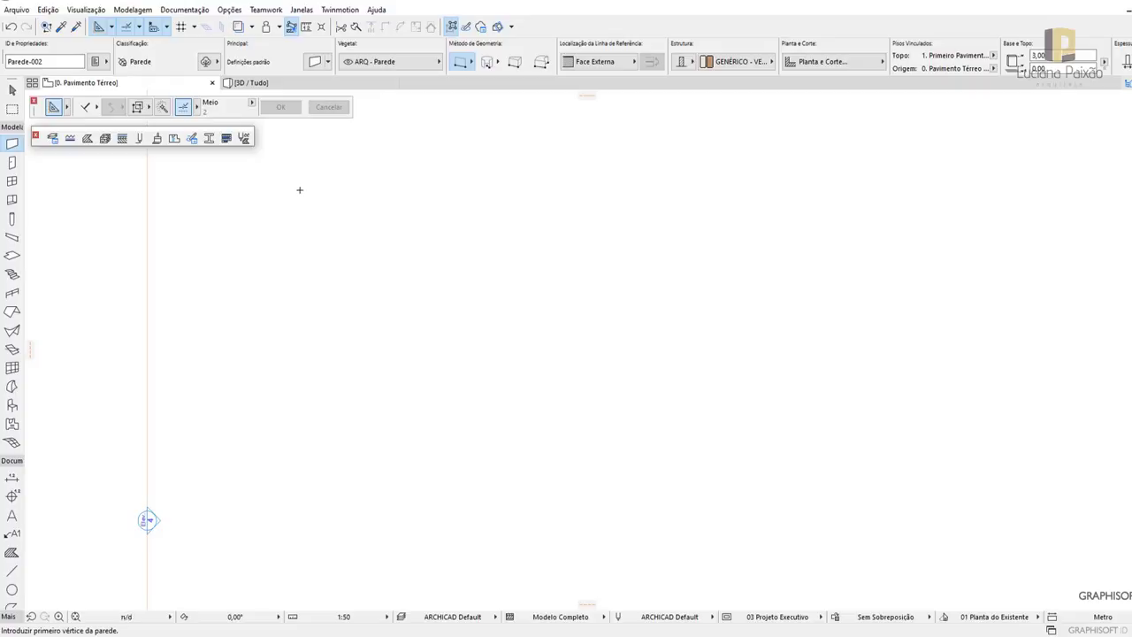
Draw the first vertical wall upward from its lower end, 8 m long
left_click(300, 189)
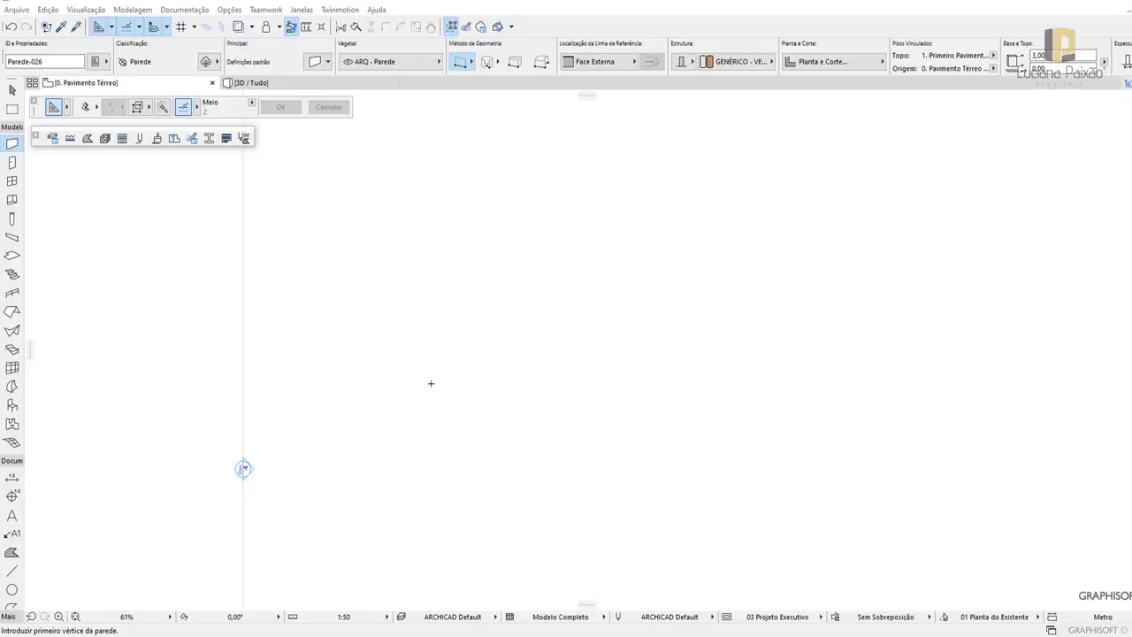
left_click(407, 470)
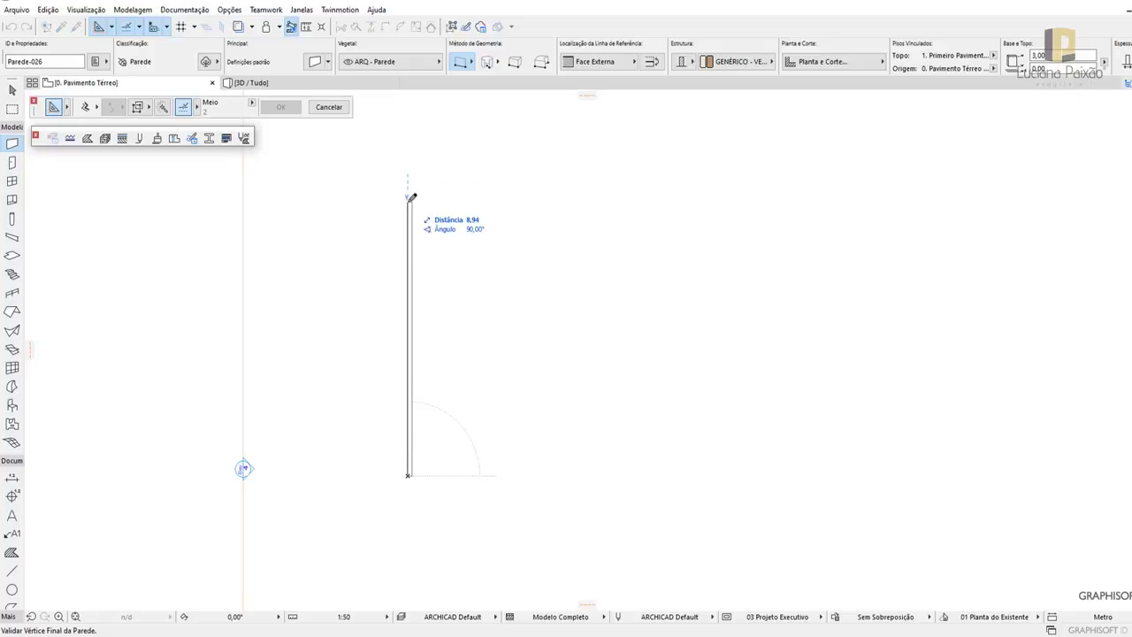
type("8")
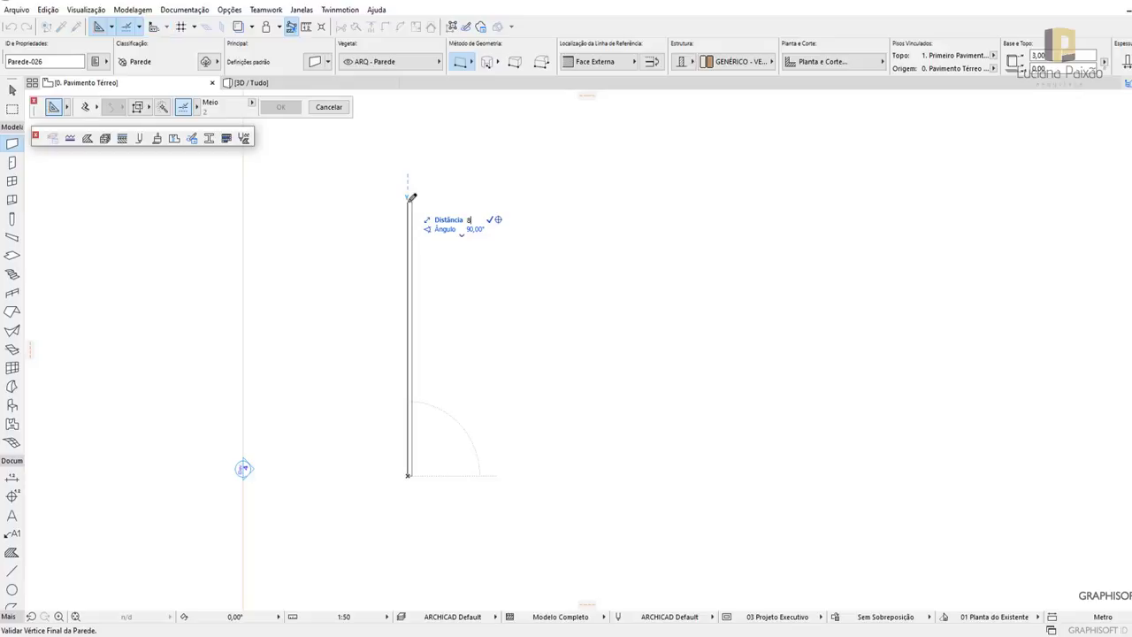
key("Return")
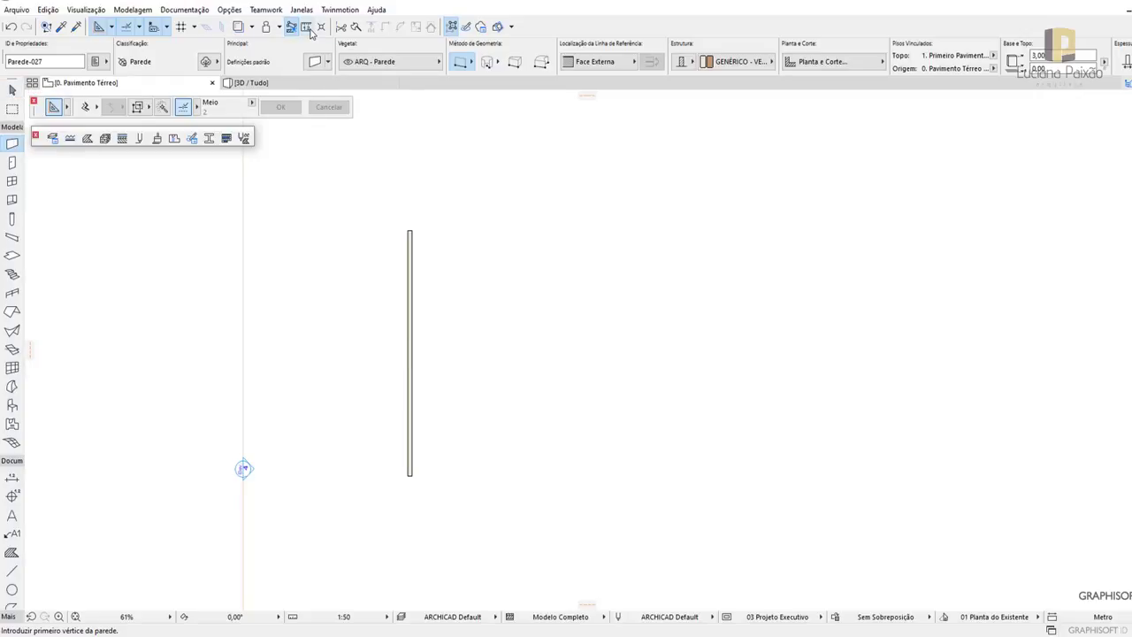
Measure the new wall from top to bottom to confirm it is 8,00 long
left_click(308, 28)
scroll(411, 469, "up", 2)
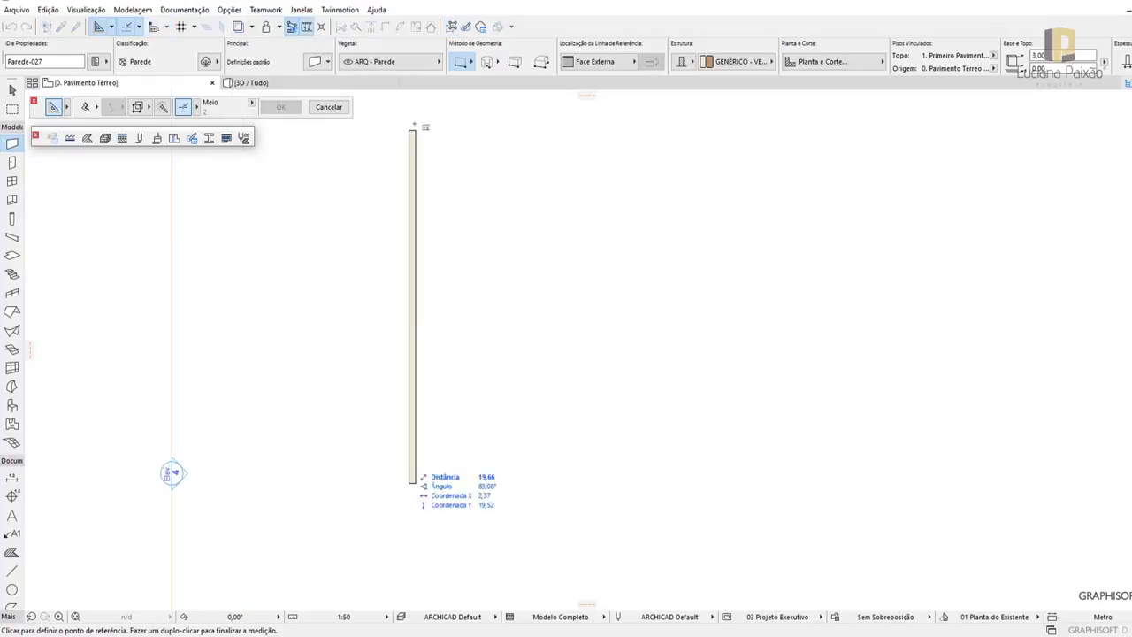
left_click(410, 131)
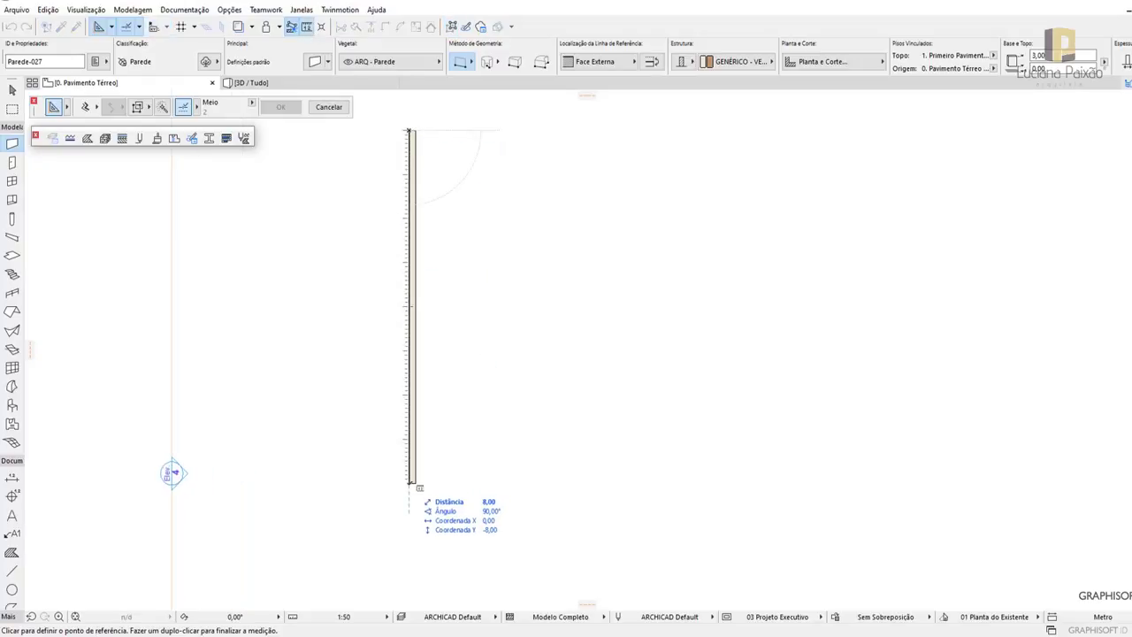
left_click(410, 483)
key("Escape")
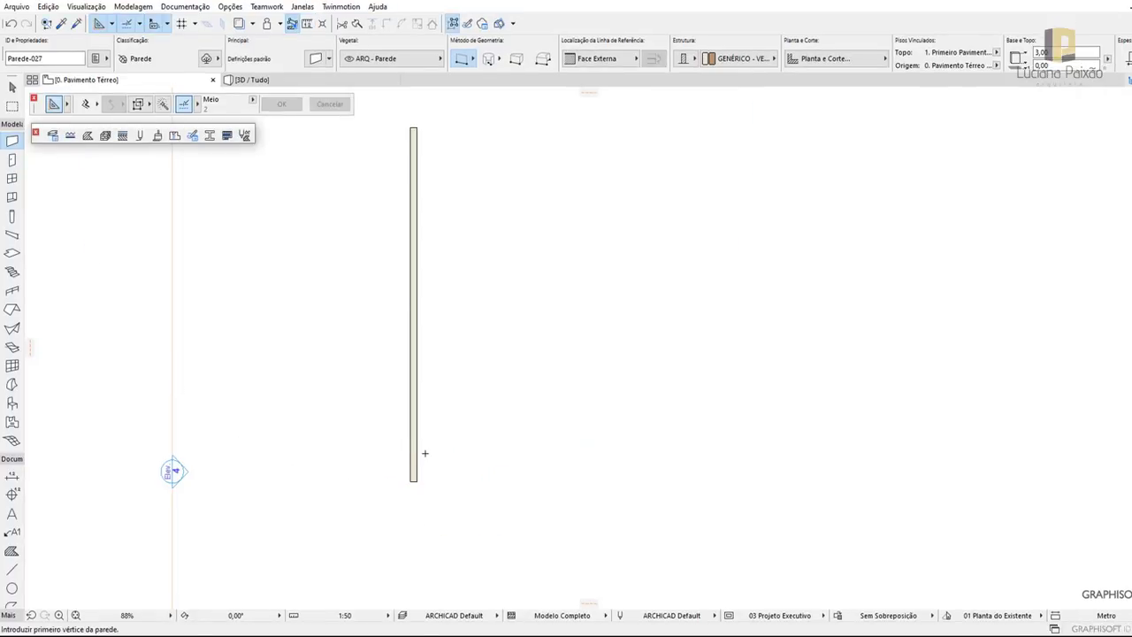
scroll(375, 523, "down", 1)
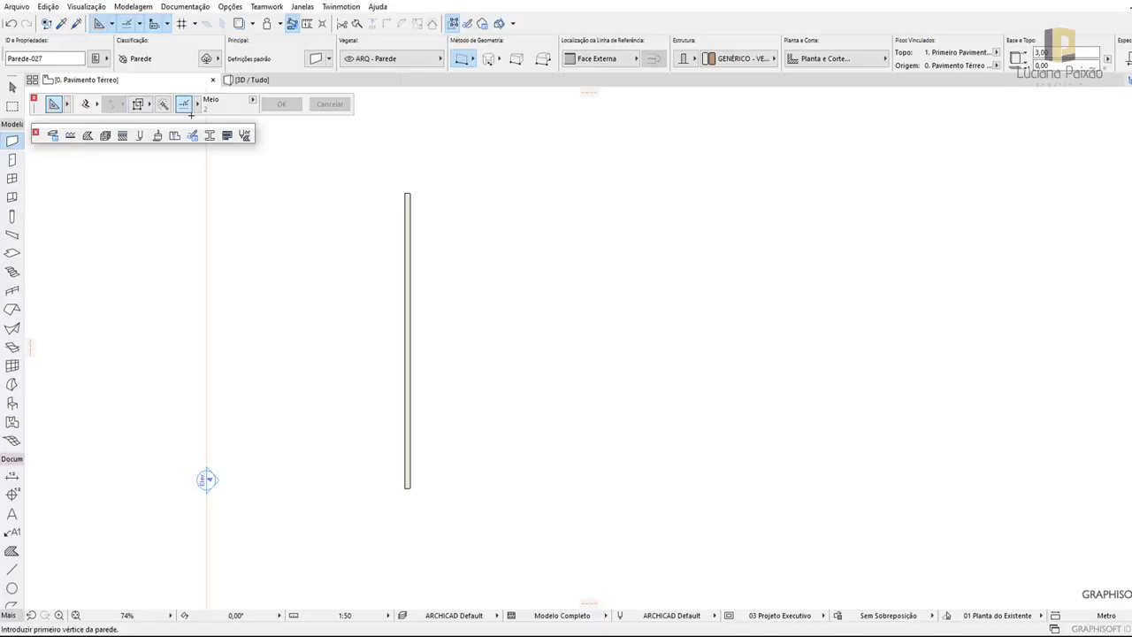
left_click(305, 7)
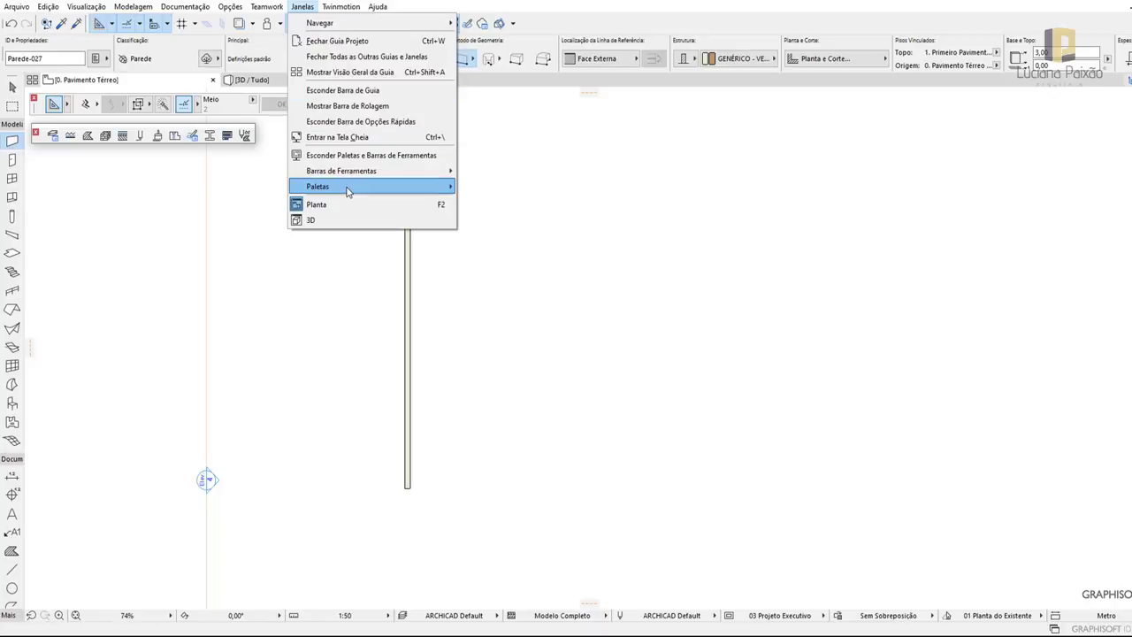
mouse_move(336, 187)
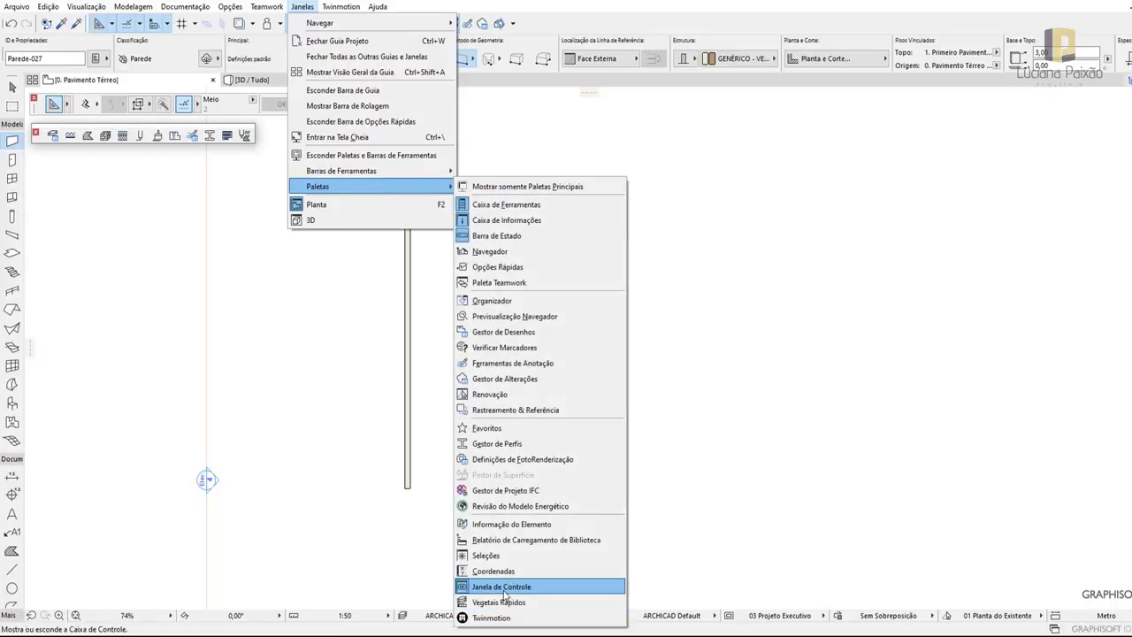
Dismiss the open menu and switch the wall construction method to Offset
left_click(411, 3)
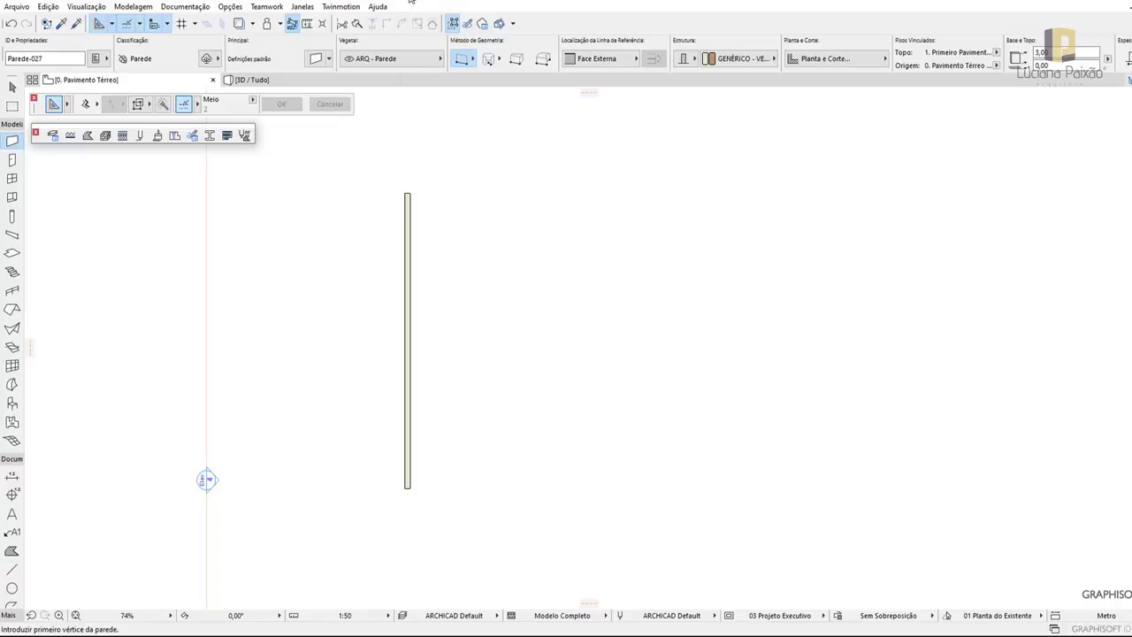
left_click(87, 105)
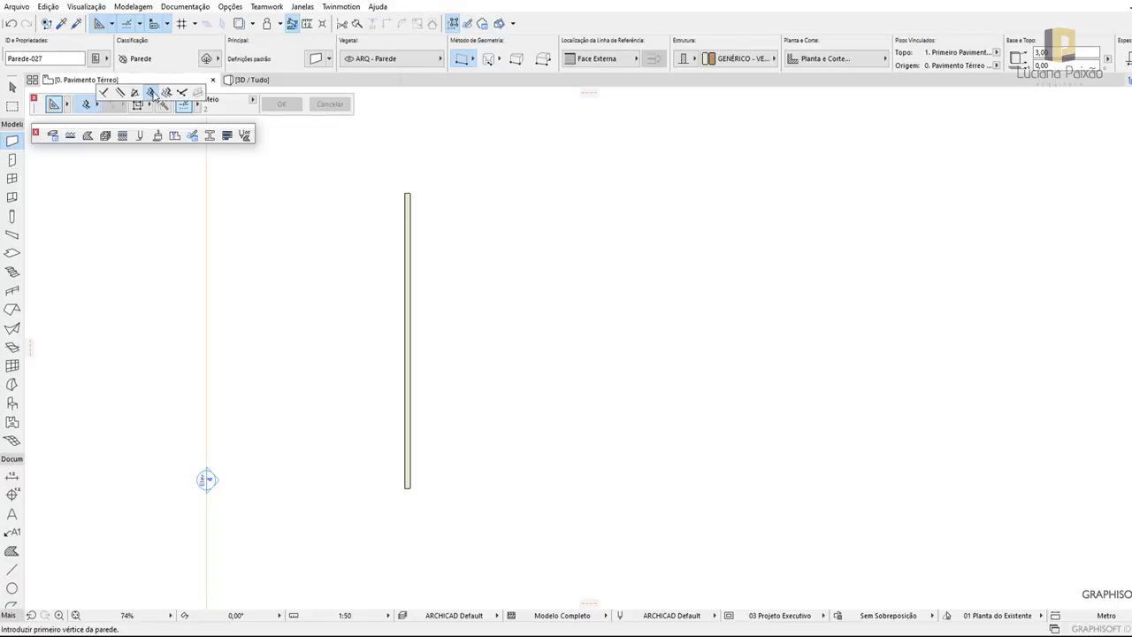
left_click(152, 95)
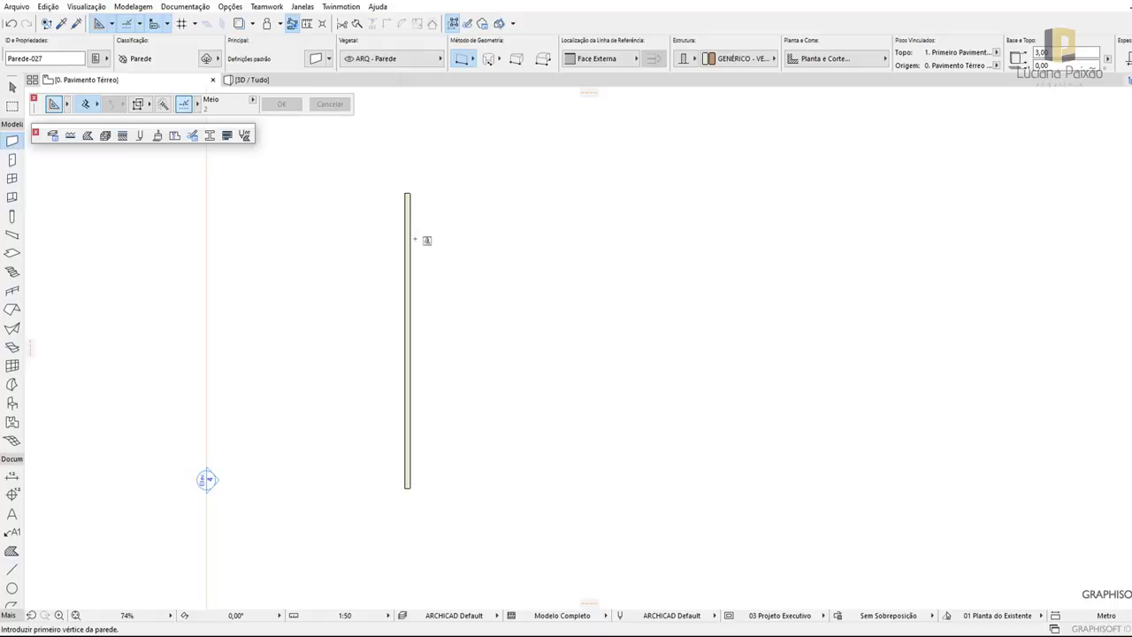
Offset a second vertical wall 3,50 m right of the first and measure the gap
left_click(411, 308)
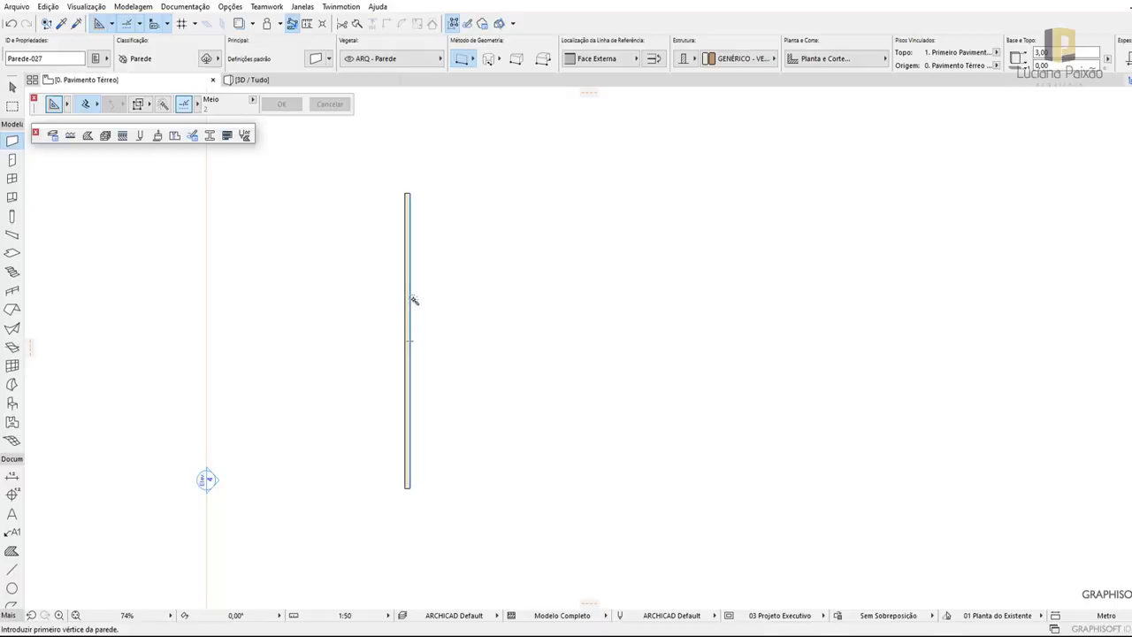
left_click(412, 301)
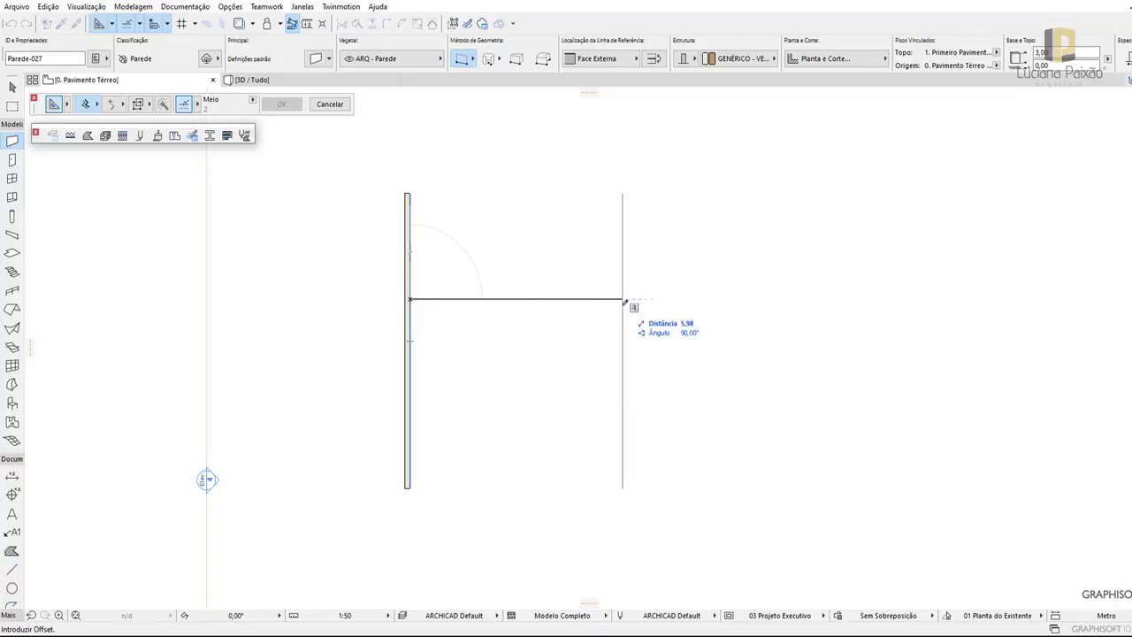
type("3,50")
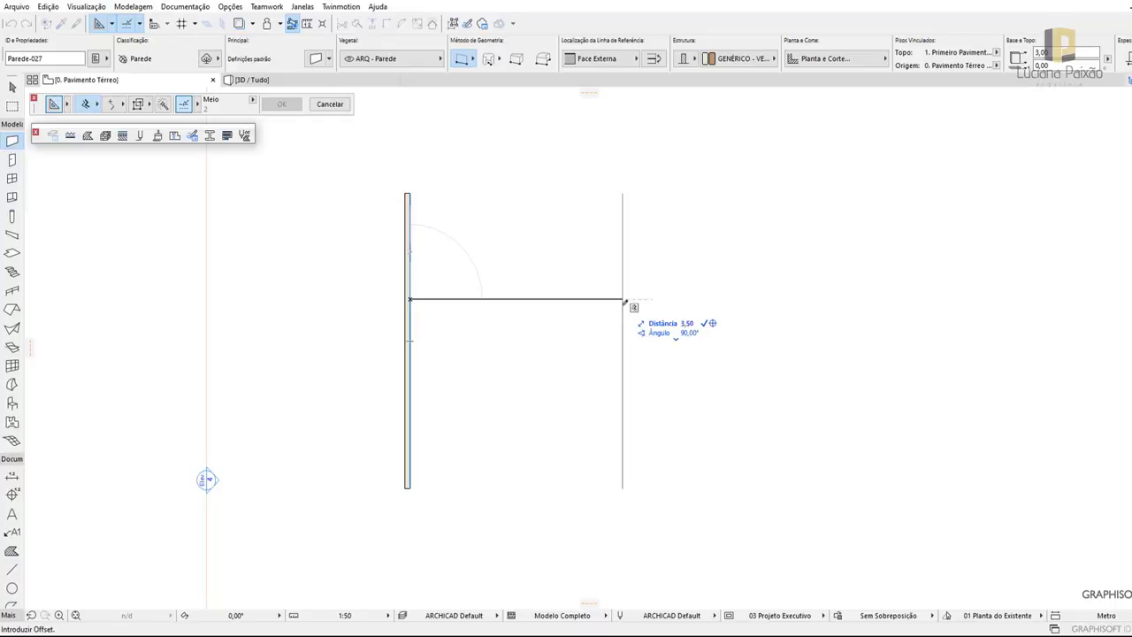
key("Return")
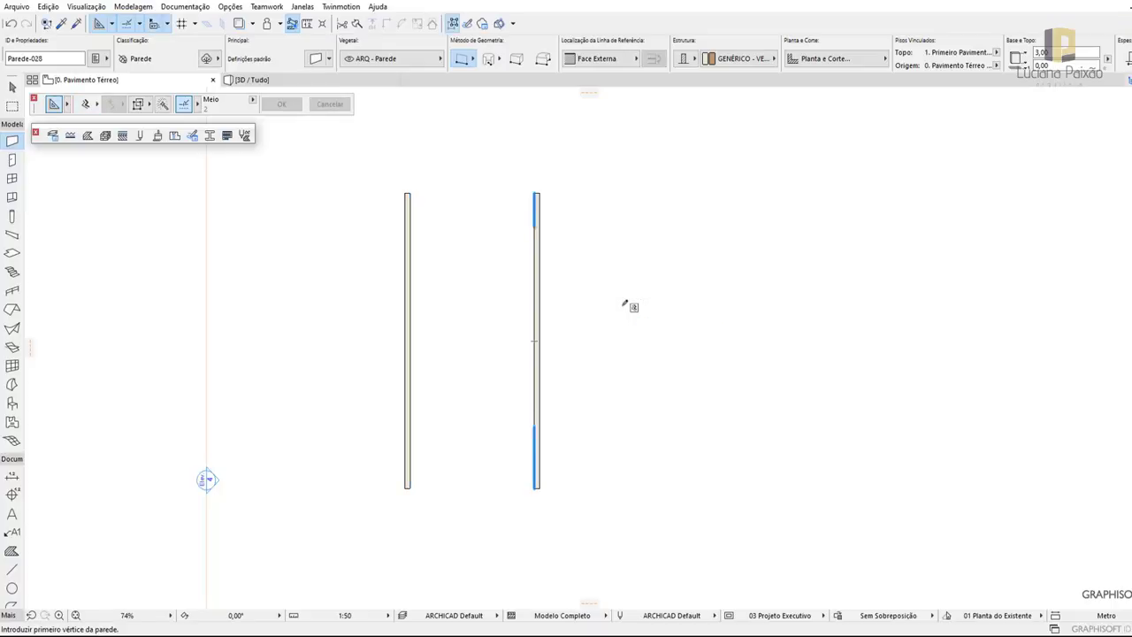
left_click(307, 24)
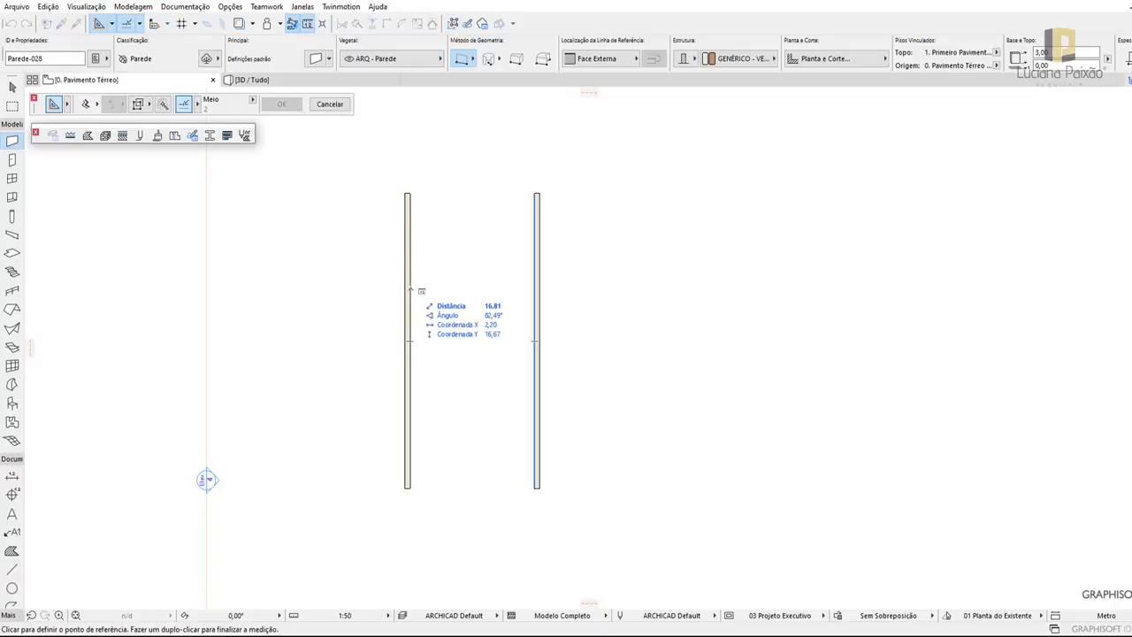
left_click(410, 289)
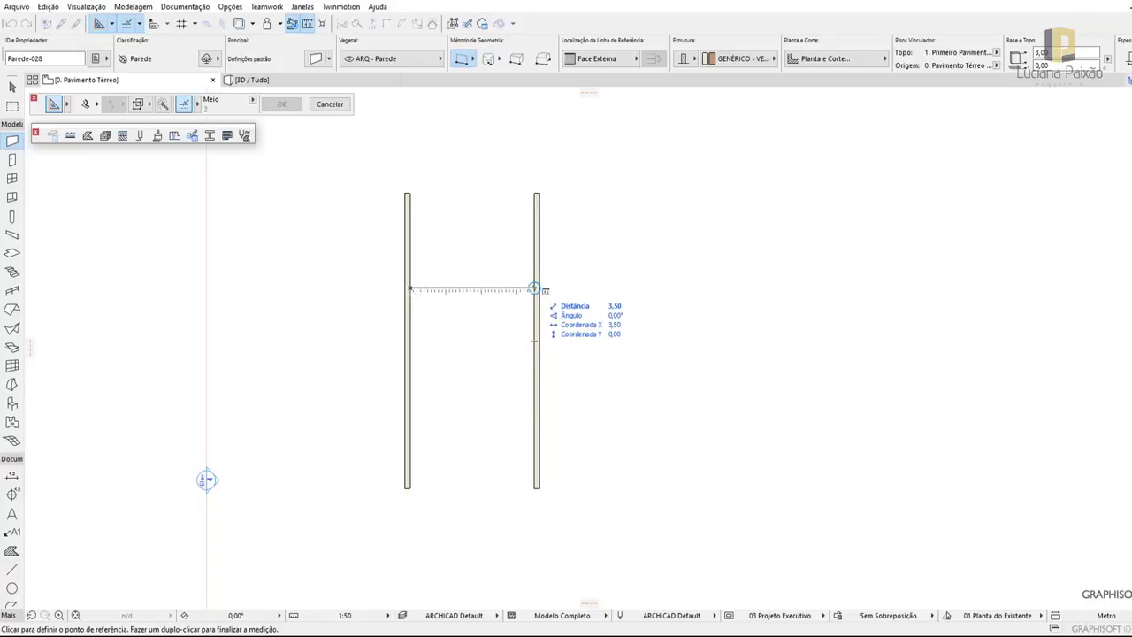
Draw a 10 m horizontal top wall starting from the left wall's top end
key("Escape")
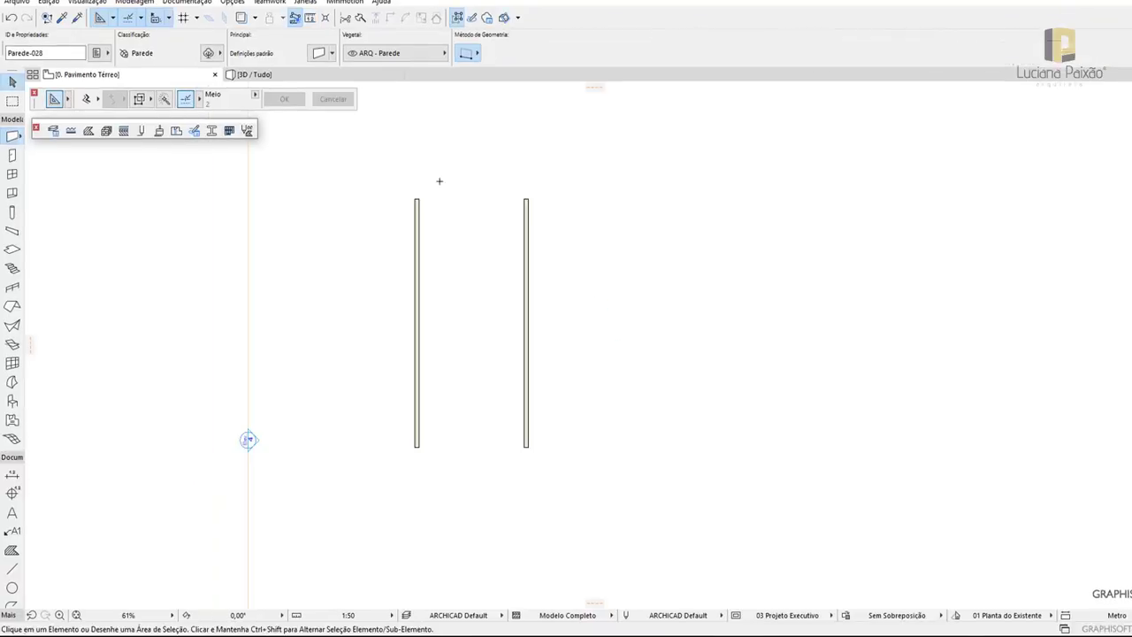
left_click(416, 200)
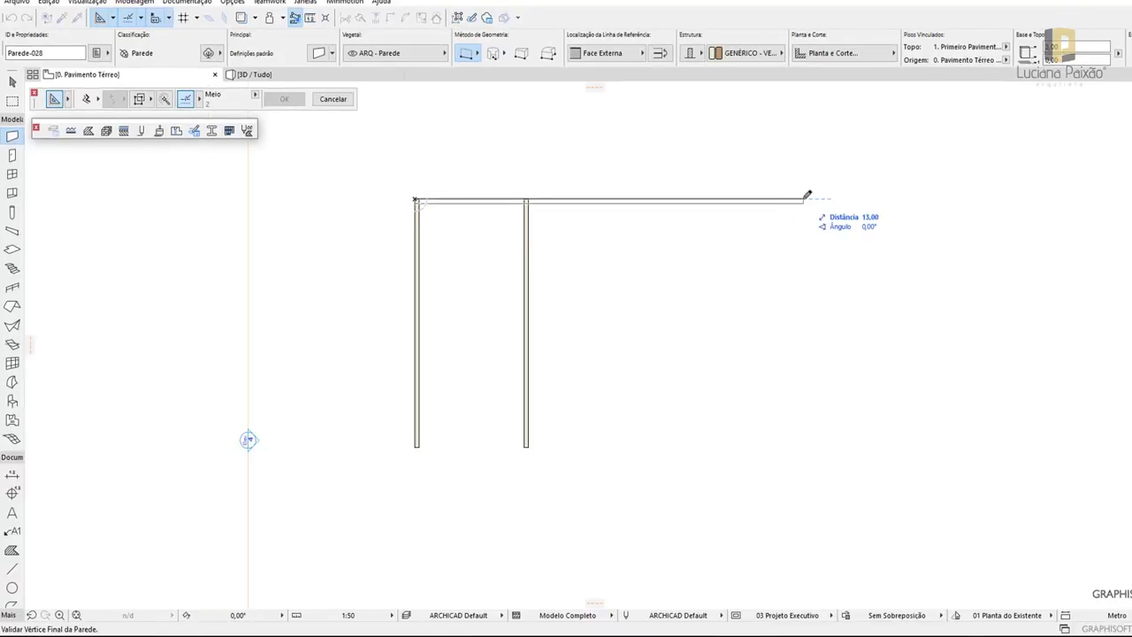
type("10")
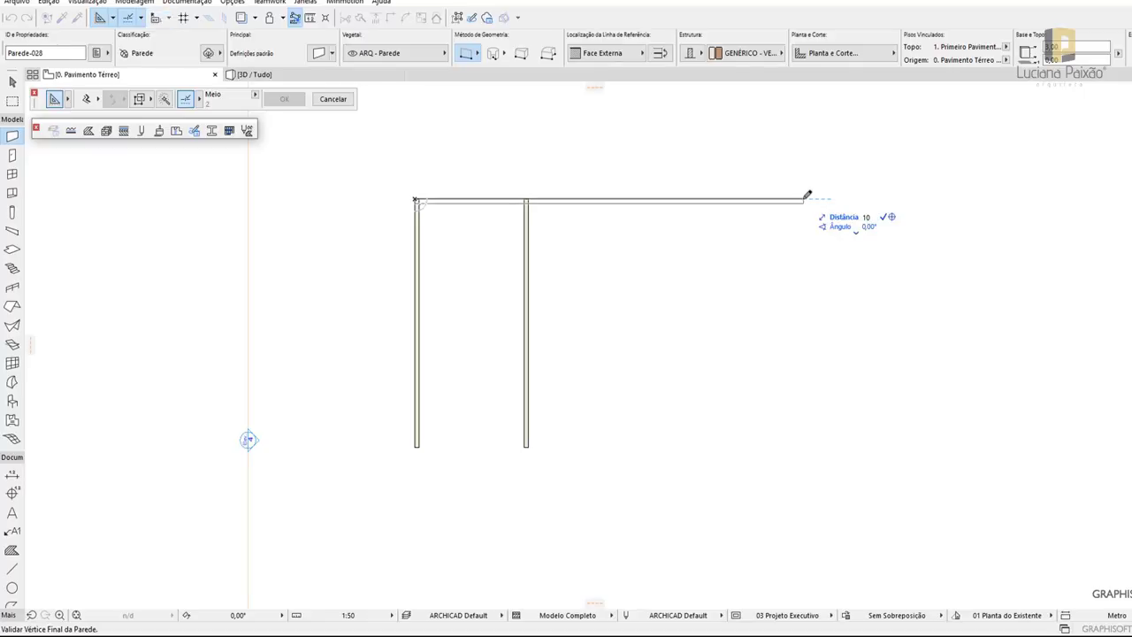
key("Return")
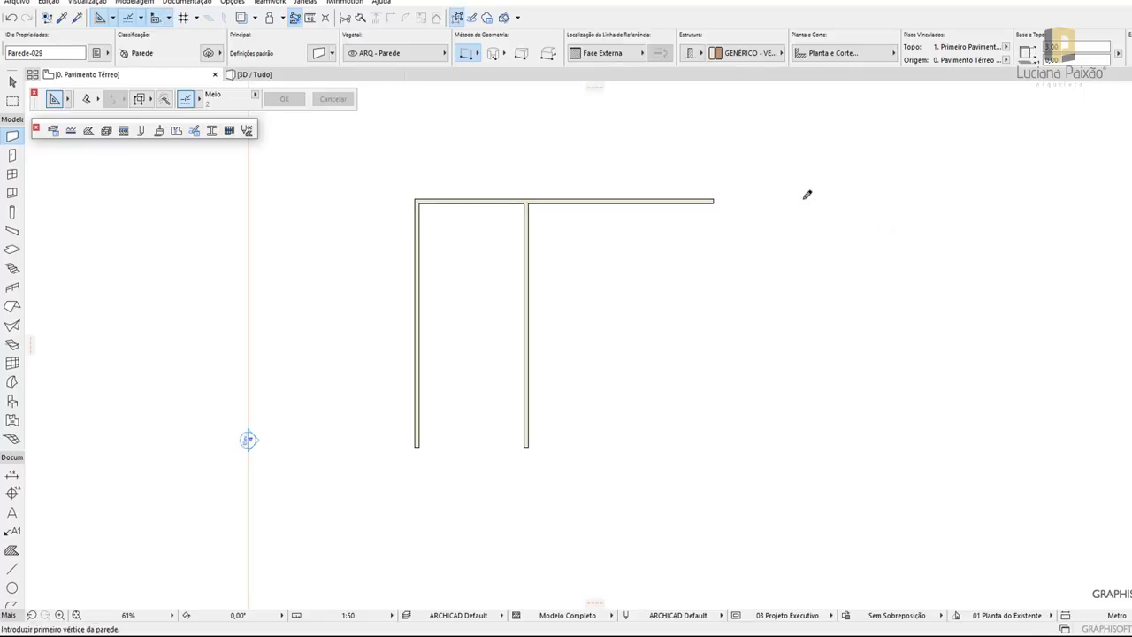
Offset a third vertical wall 3,40 m from the middle wall and verify the spacing by measuring
left_click(12, 81)
left_click(13, 137)
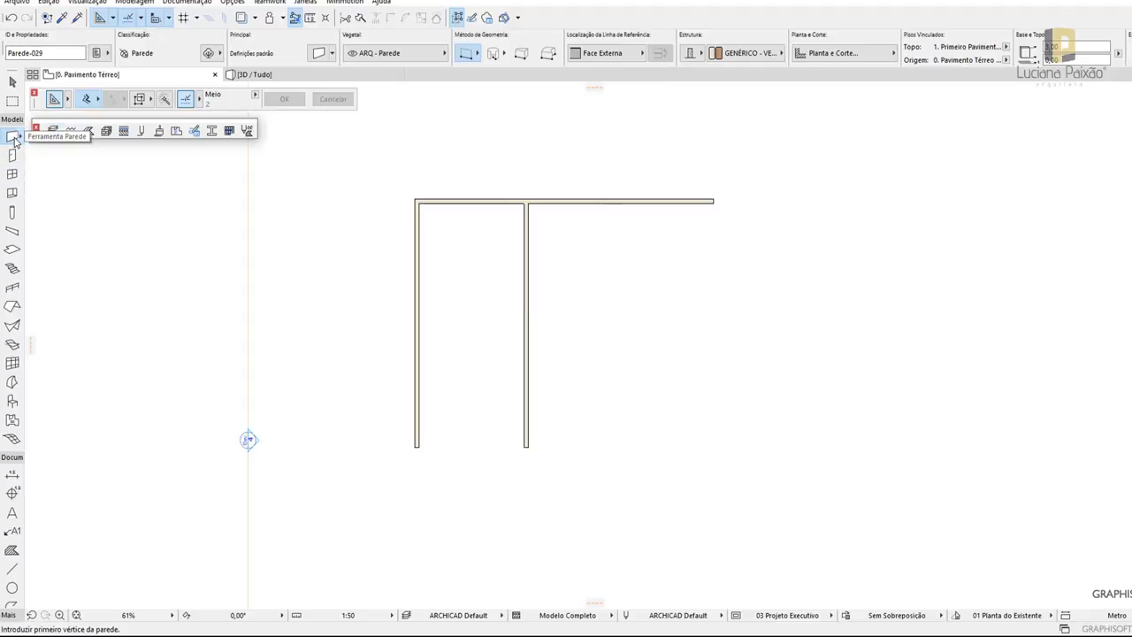
left_click(528, 258)
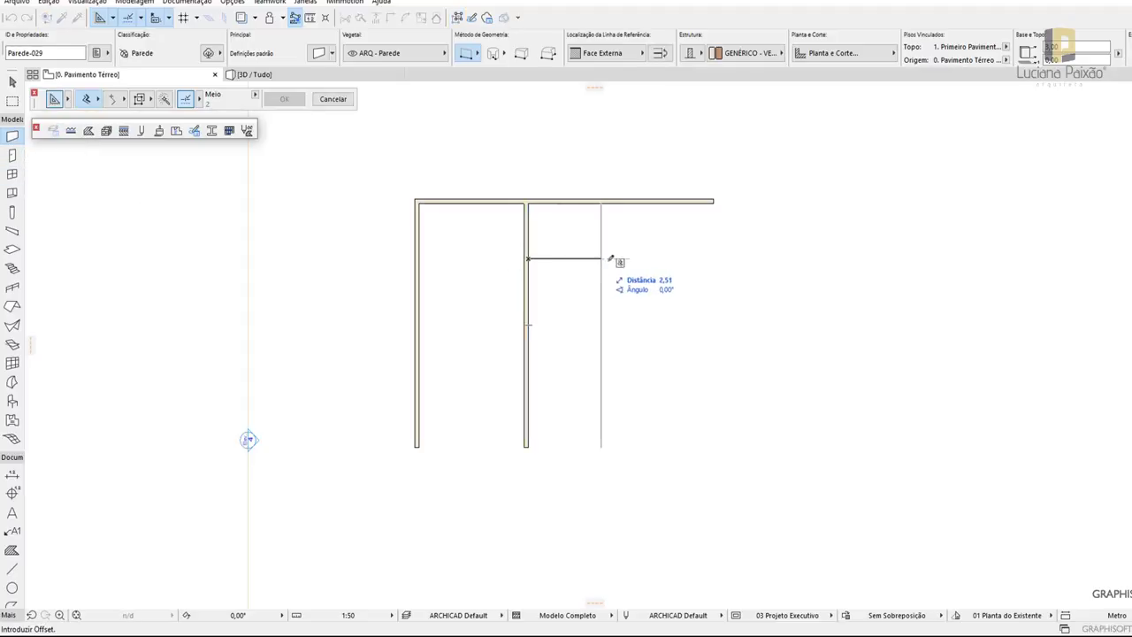
type("3,40")
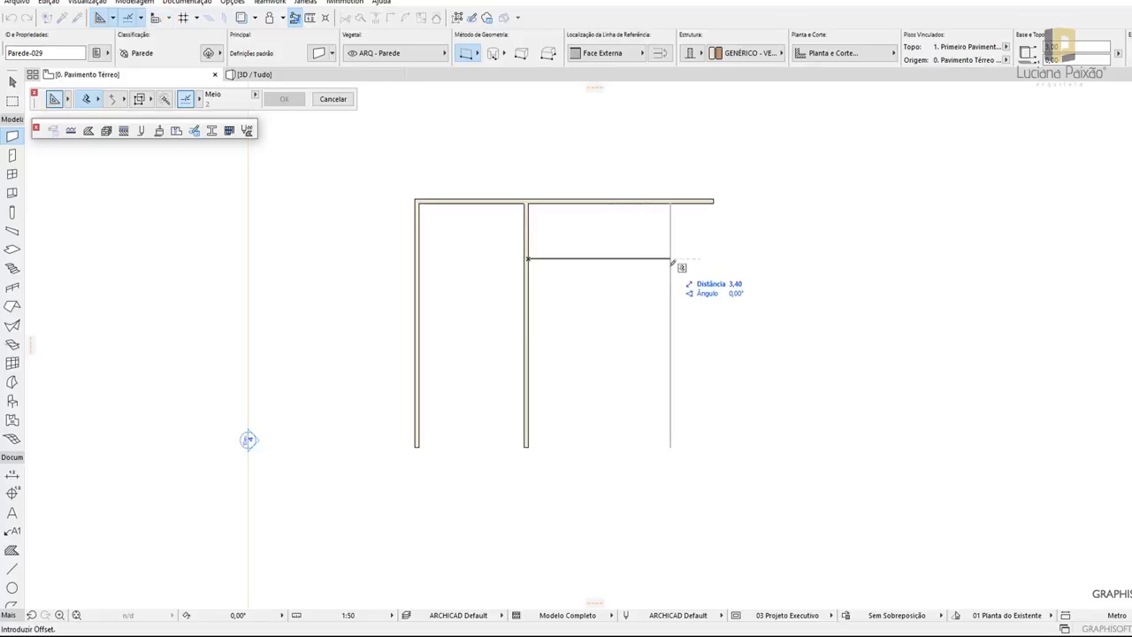
key("Return")
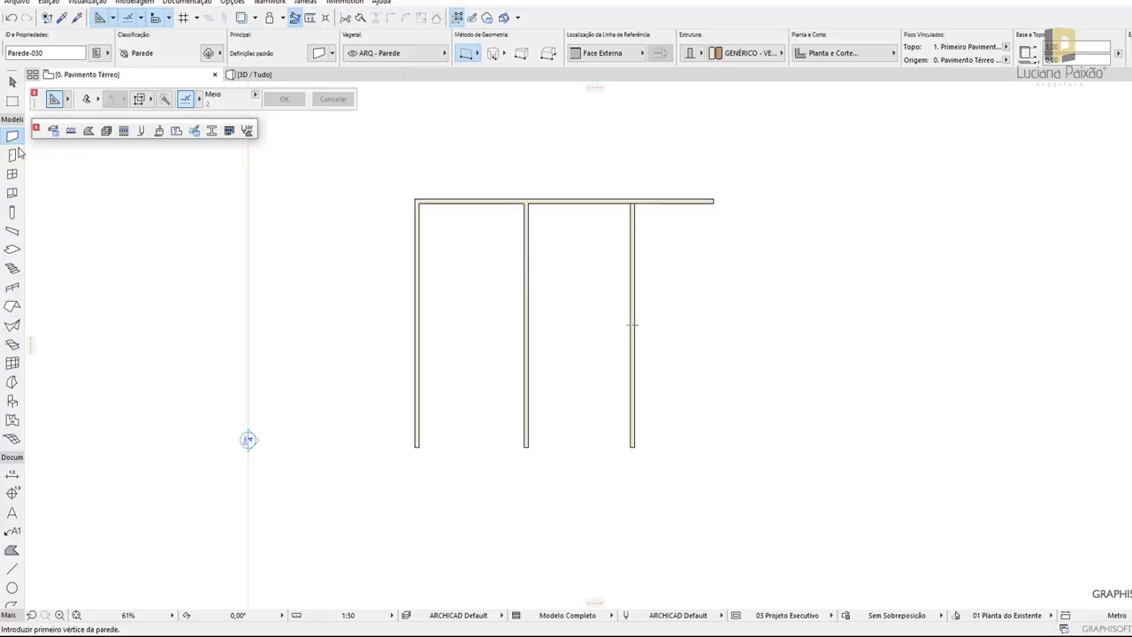
left_click(311, 18)
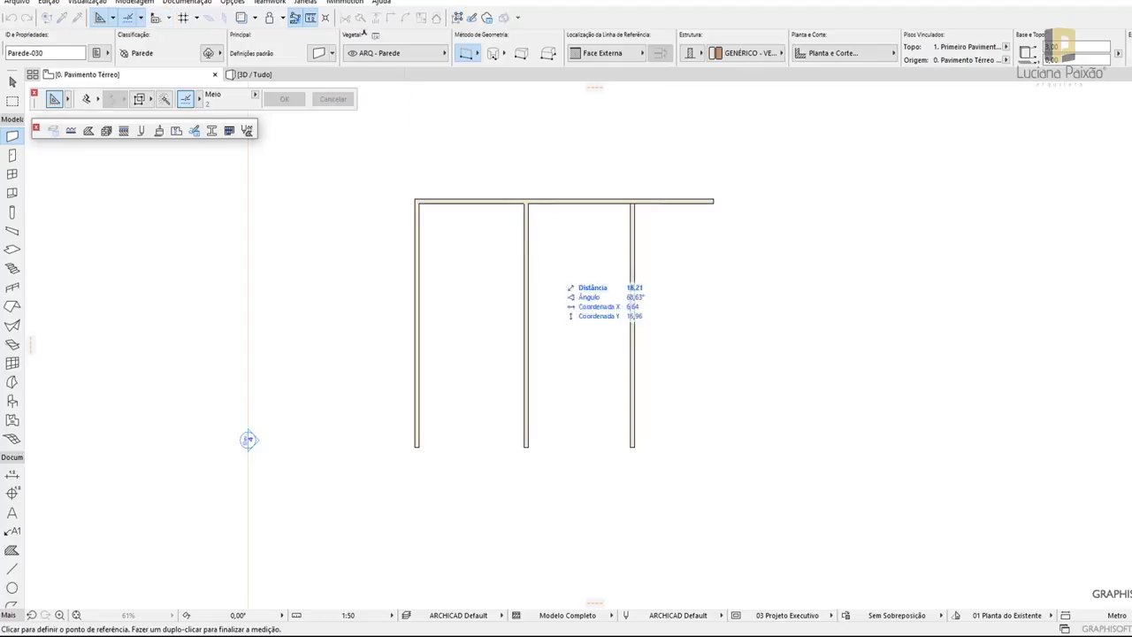
left_click(528, 284)
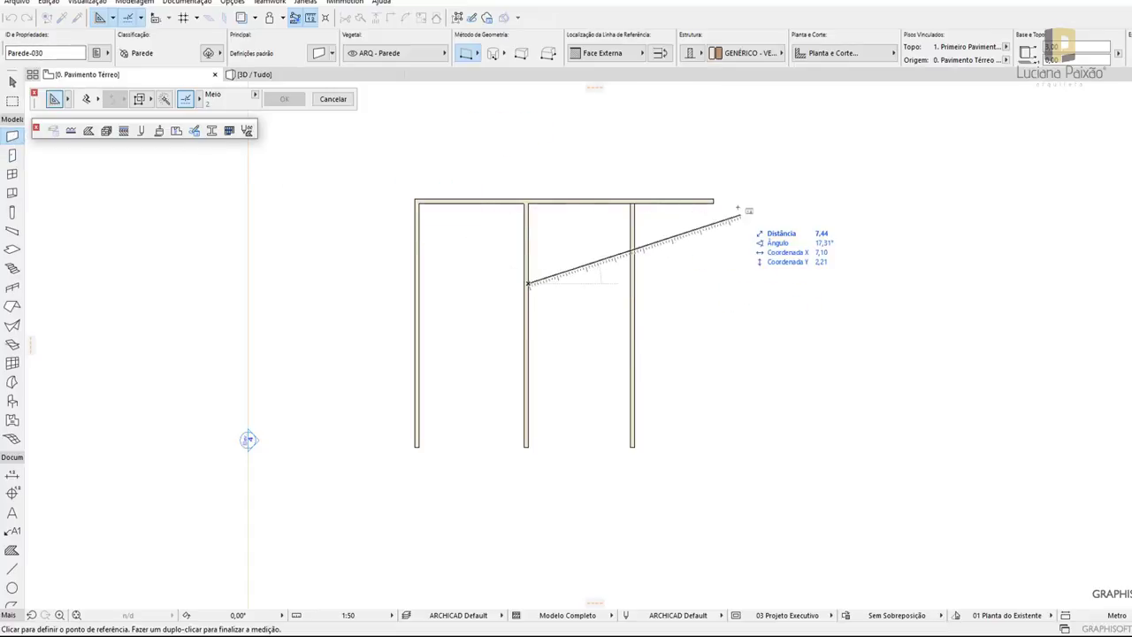
key("Escape")
key("Escape")
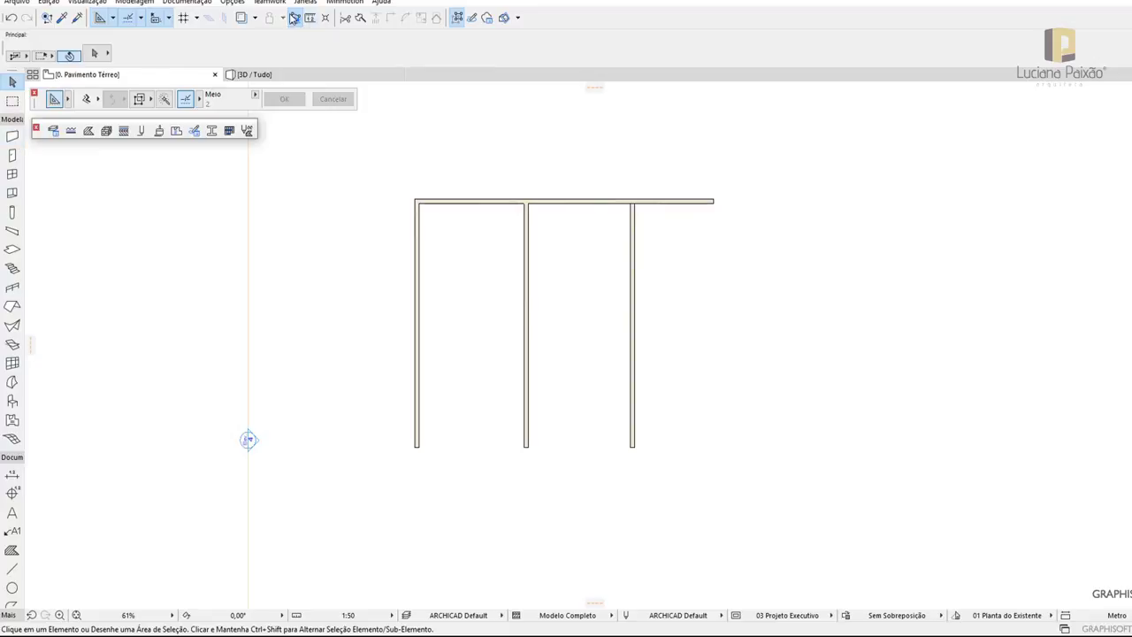
Draw an 8 m outer wall downward from the top-right corner
left_click(12, 135)
left_click(714, 200)
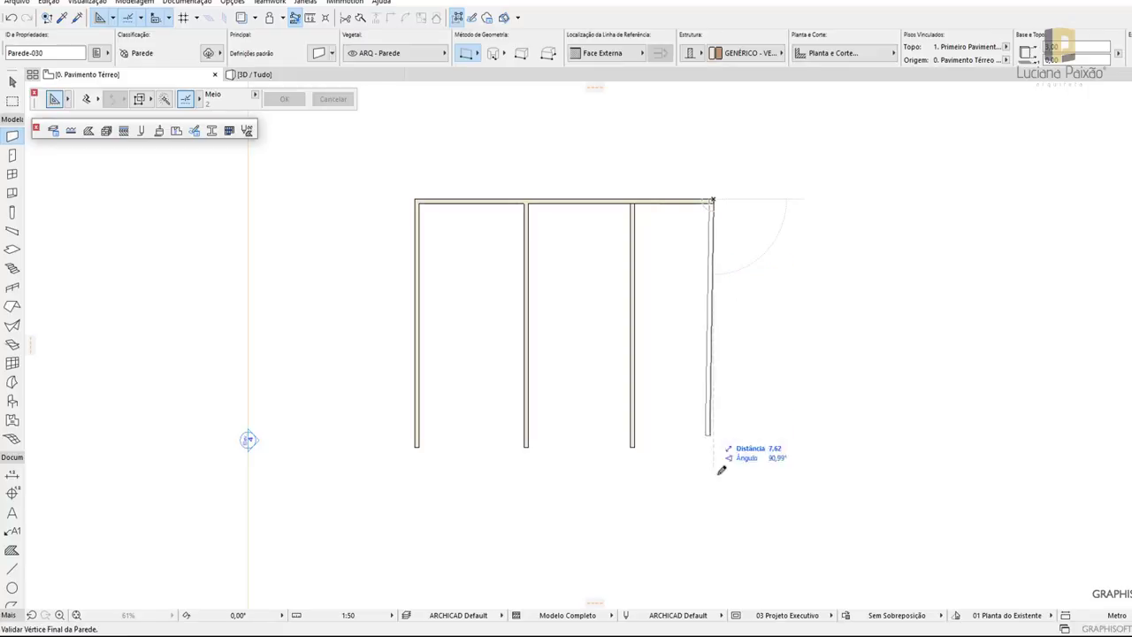
scroll(714, 205, "up", 2)
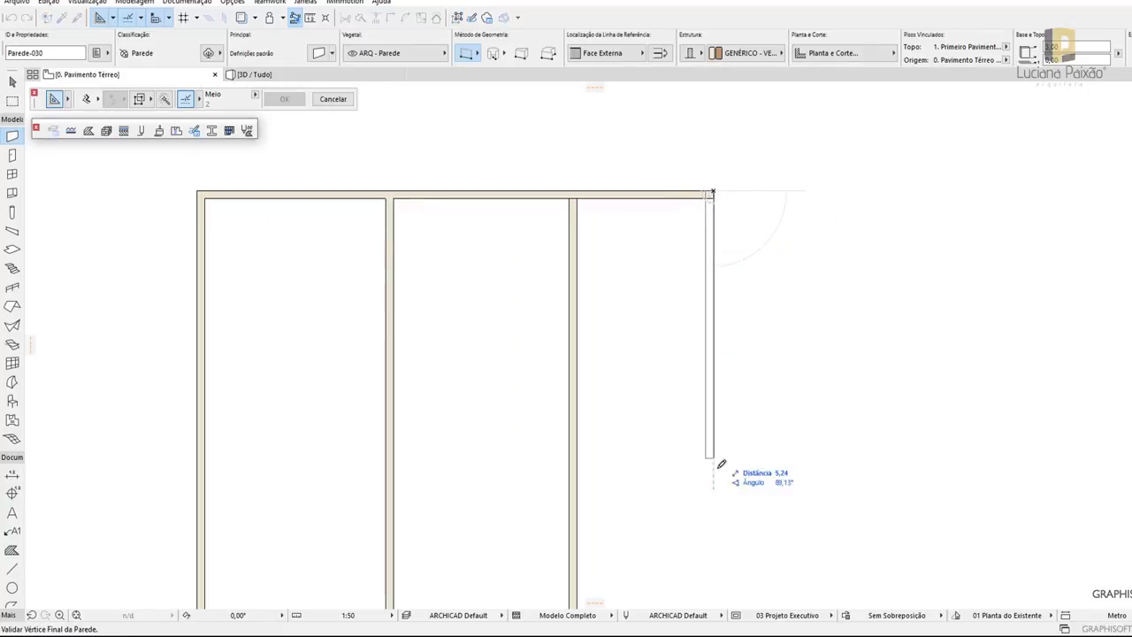
scroll(712, 194, "up", 2)
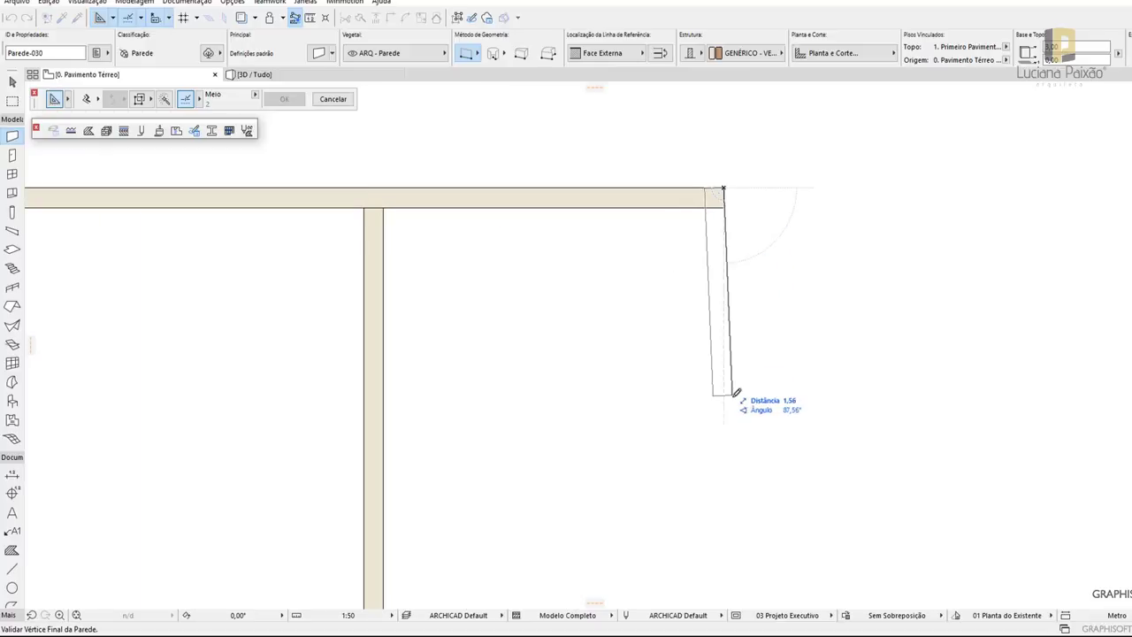
scroll(699, 208, "down", 2)
scroll(695, 208, "down", 2)
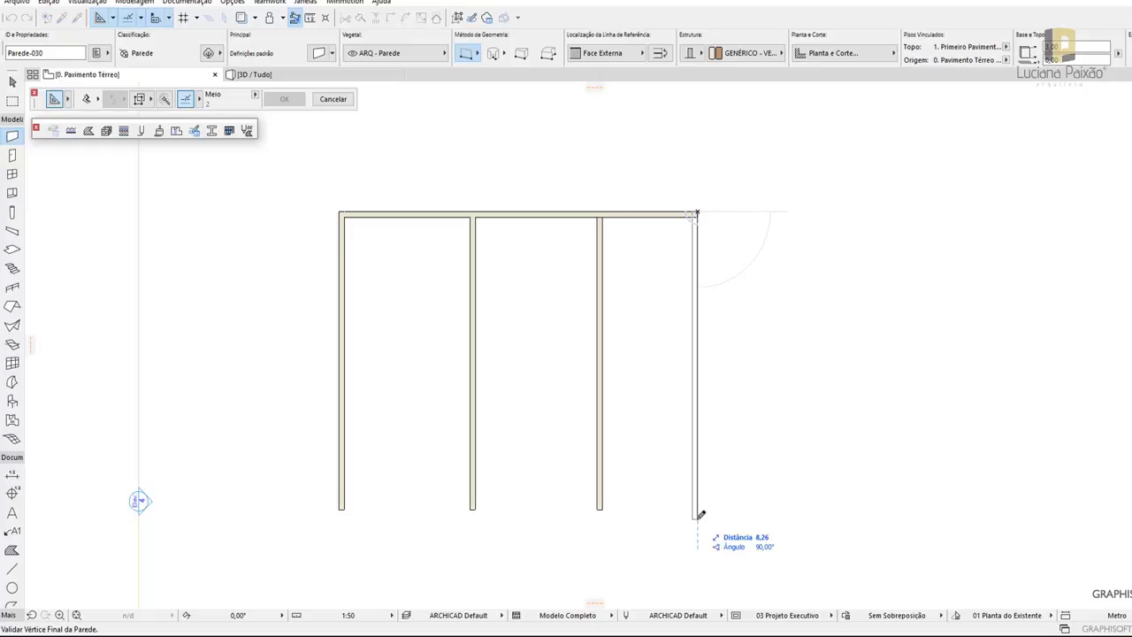
type("8")
key("Return")
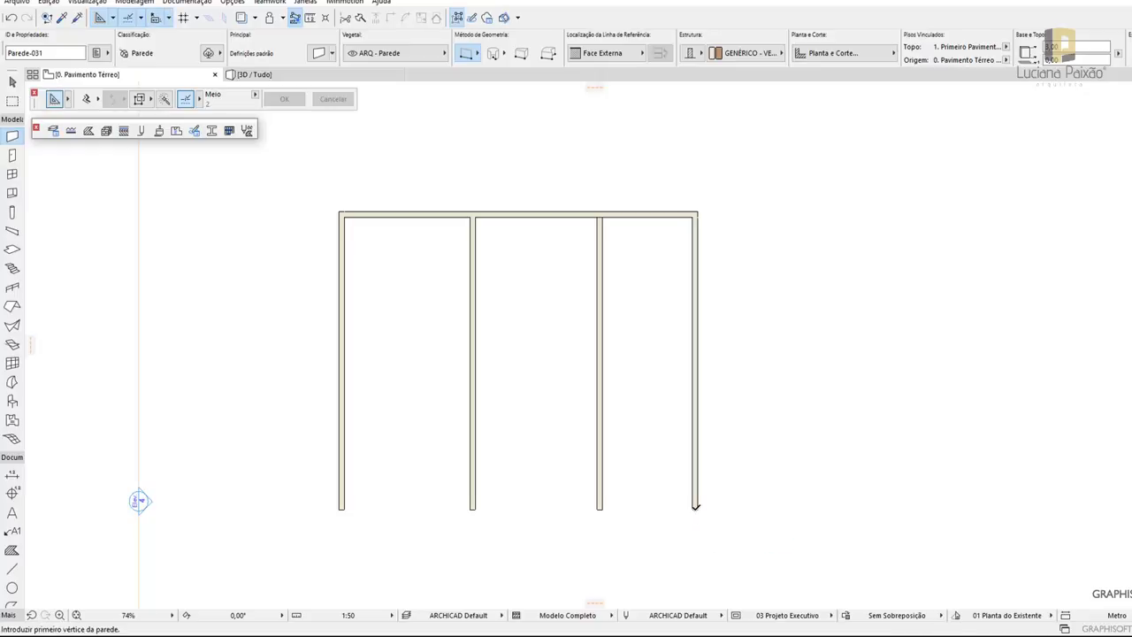
key("Escape")
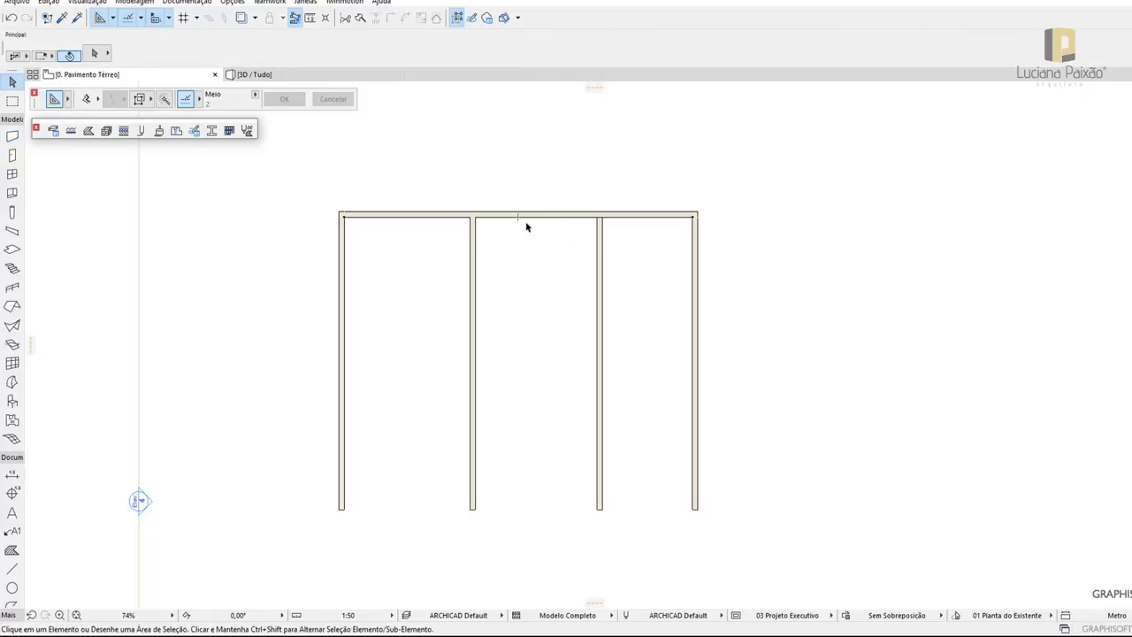
Switch the Wall tool to Offset construction and begin offsetting from the outer wall chain
left_click(13, 136)
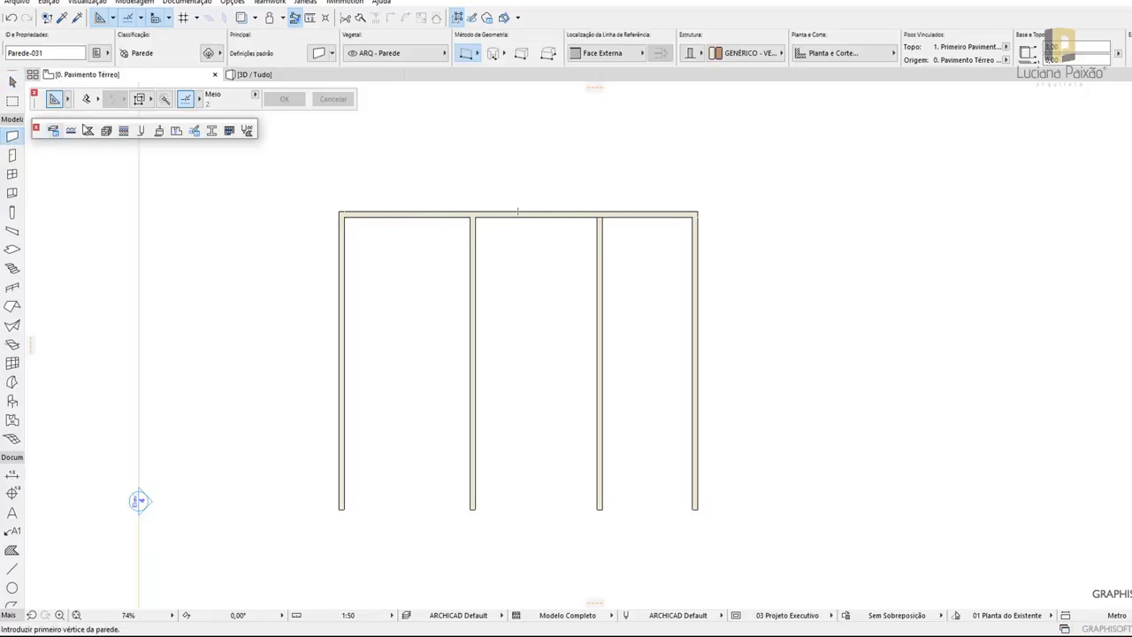
left_click(88, 100)
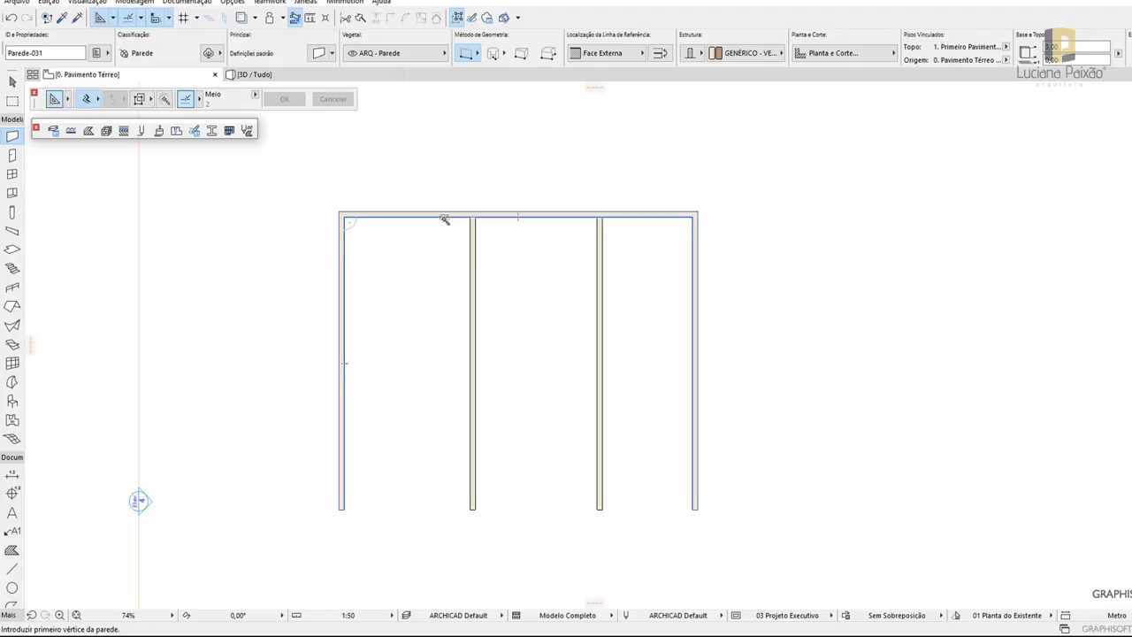
left_click(444, 218)
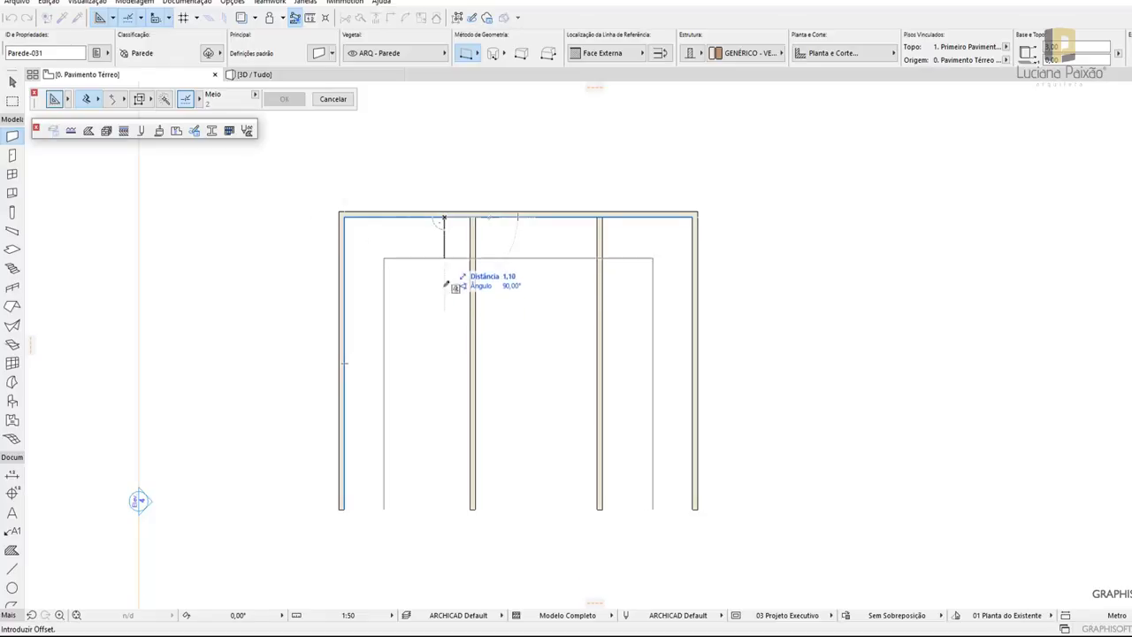
Place the offset walls at 1, then delete the two short vertical offset walls, keeping the horizontal one
type("1")
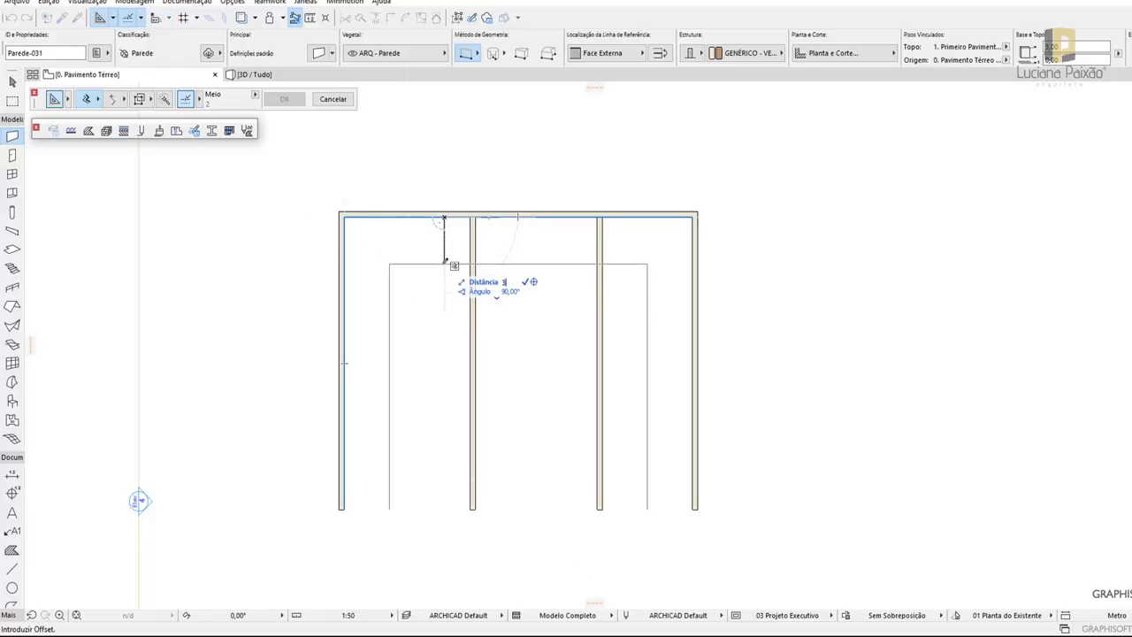
key("Return")
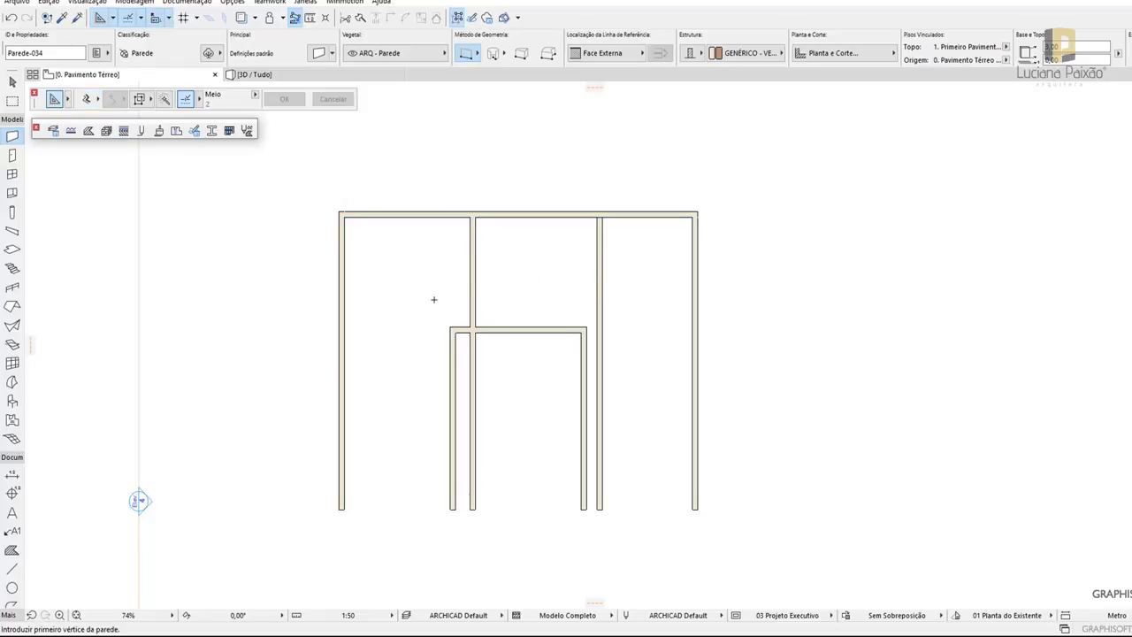
left_click(13, 81)
left_click(455, 404)
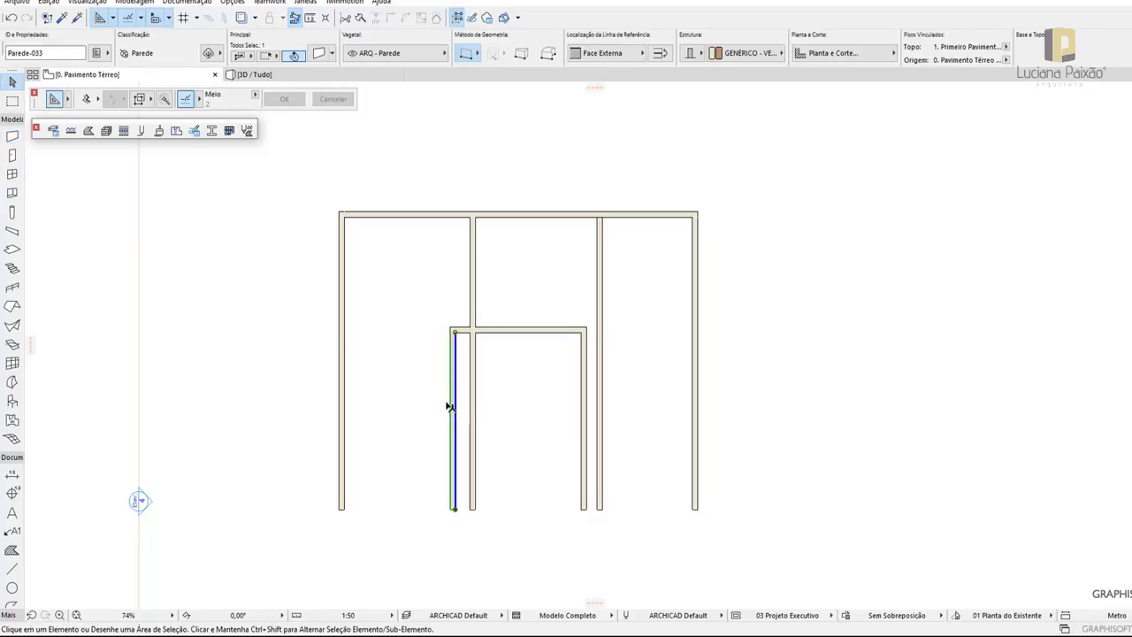
key("Delete")
left_click(584, 392)
key("Delete")
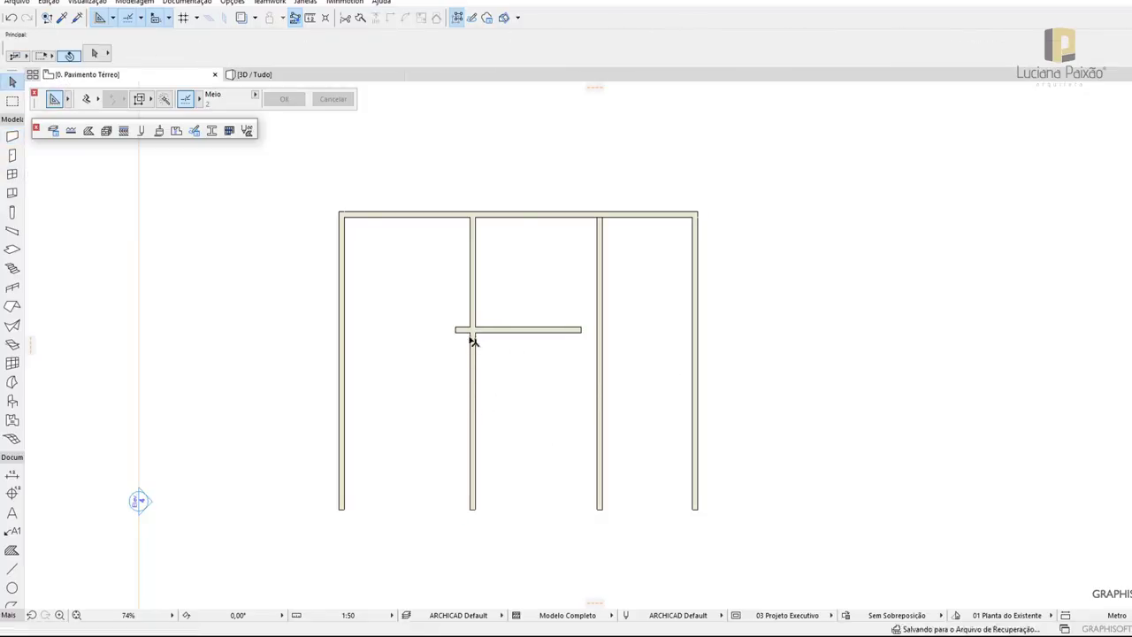
left_click(458, 332)
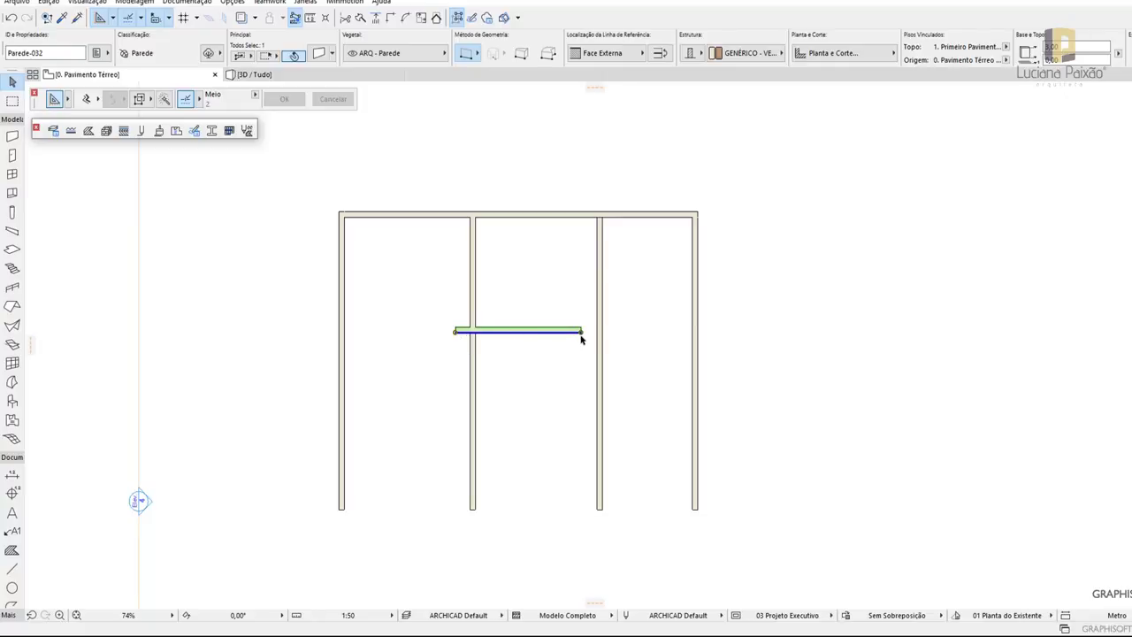
scroll(501, 339, "up", 2)
scroll(522, 319, "up", 3)
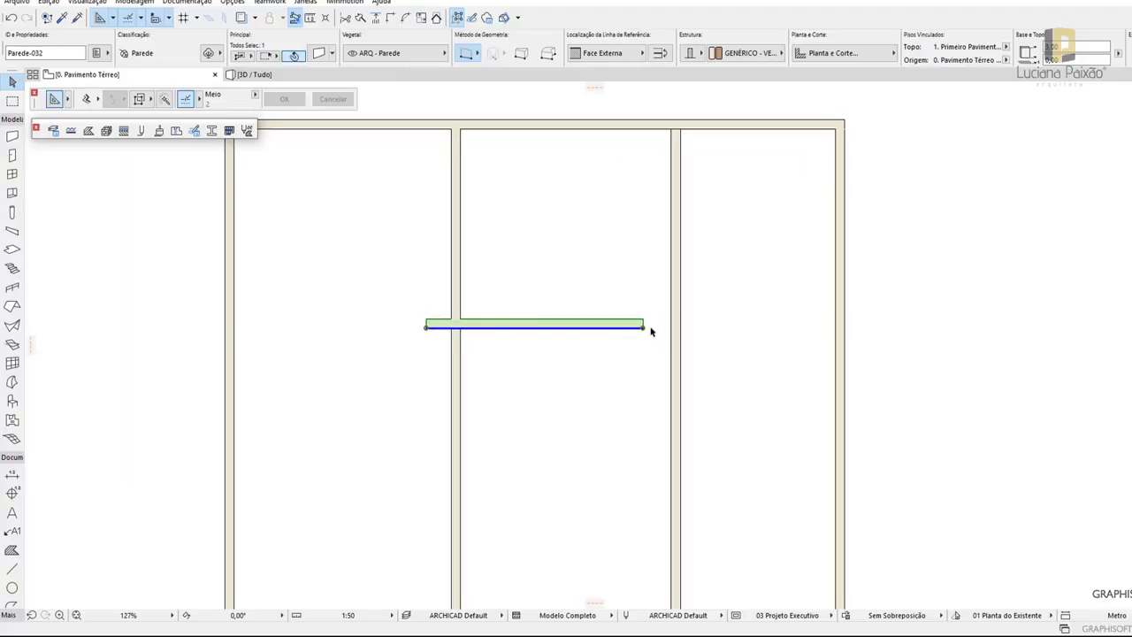
left_click(607, 55)
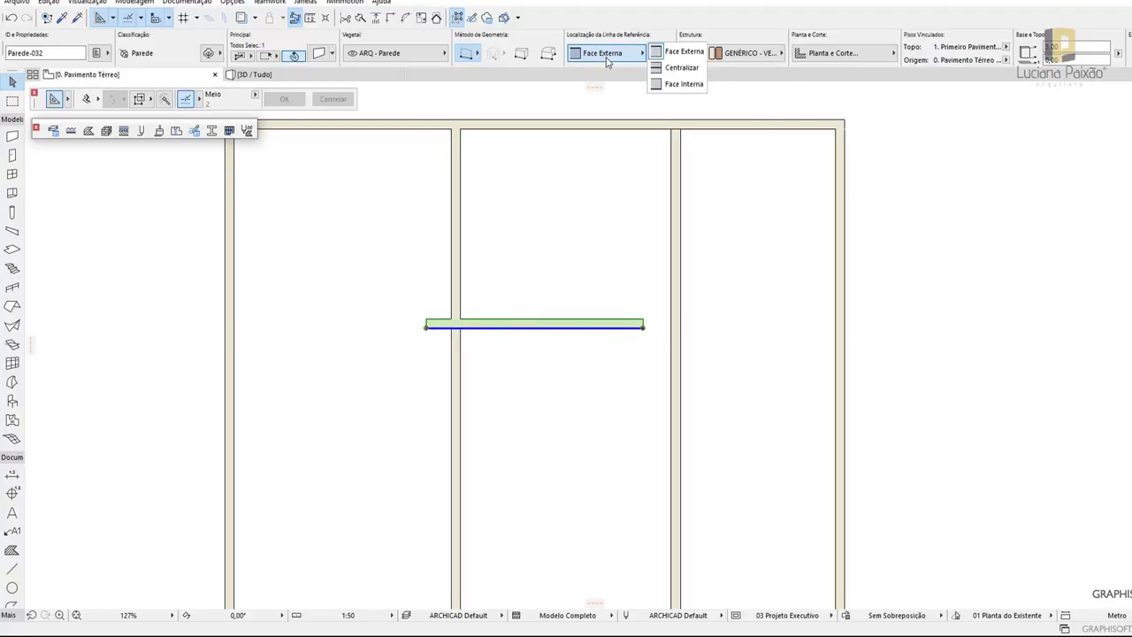
left_click(684, 52)
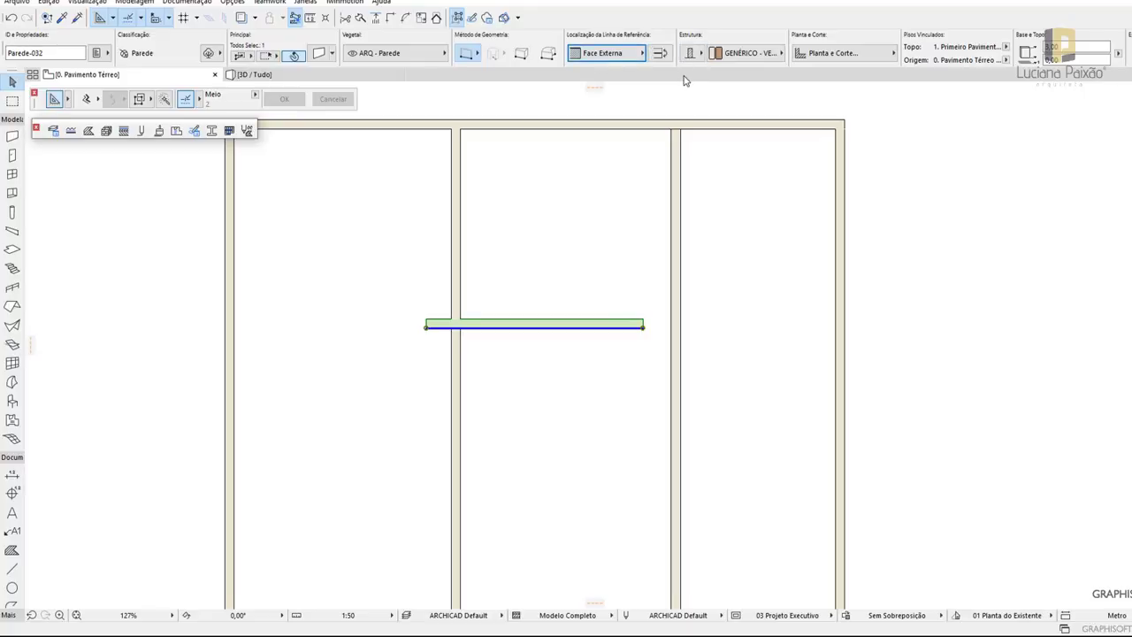
left_click(662, 55)
left_click(661, 55)
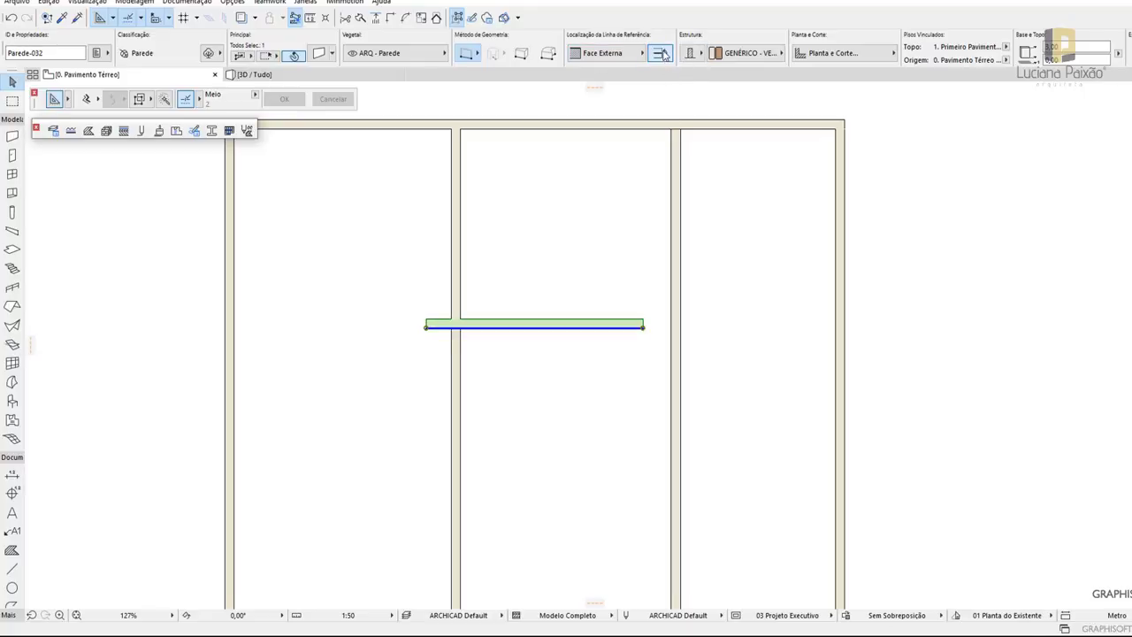
left_click(662, 55)
left_click(662, 54)
left_click(661, 55)
left_click(662, 55)
left_click(662, 55)
left_click(643, 53)
left_click(670, 69)
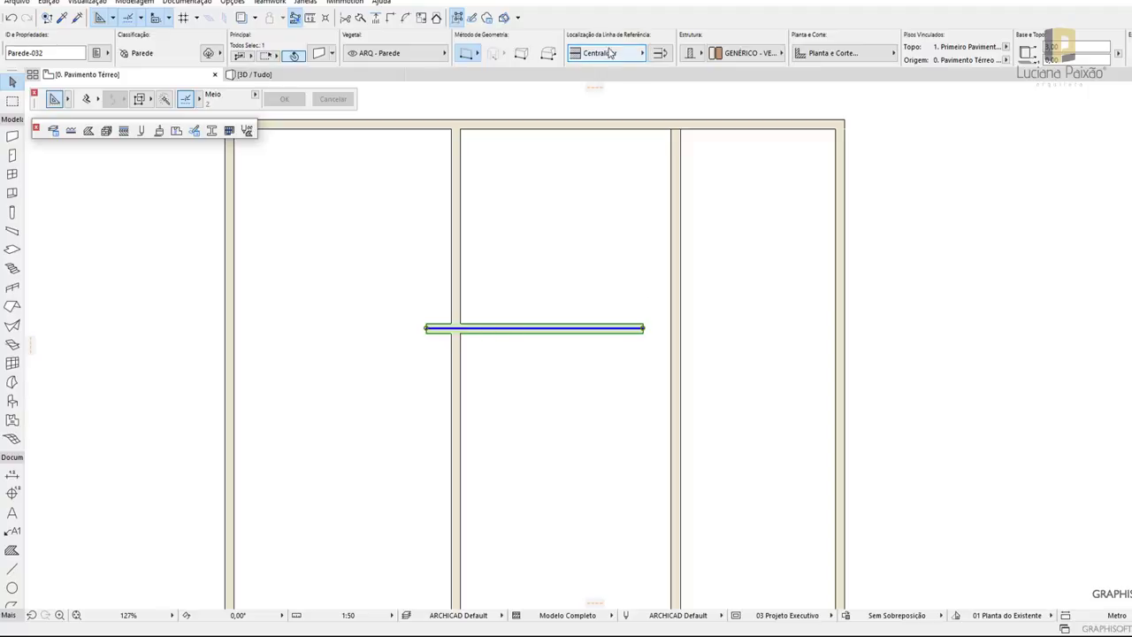
left_click(12, 19)
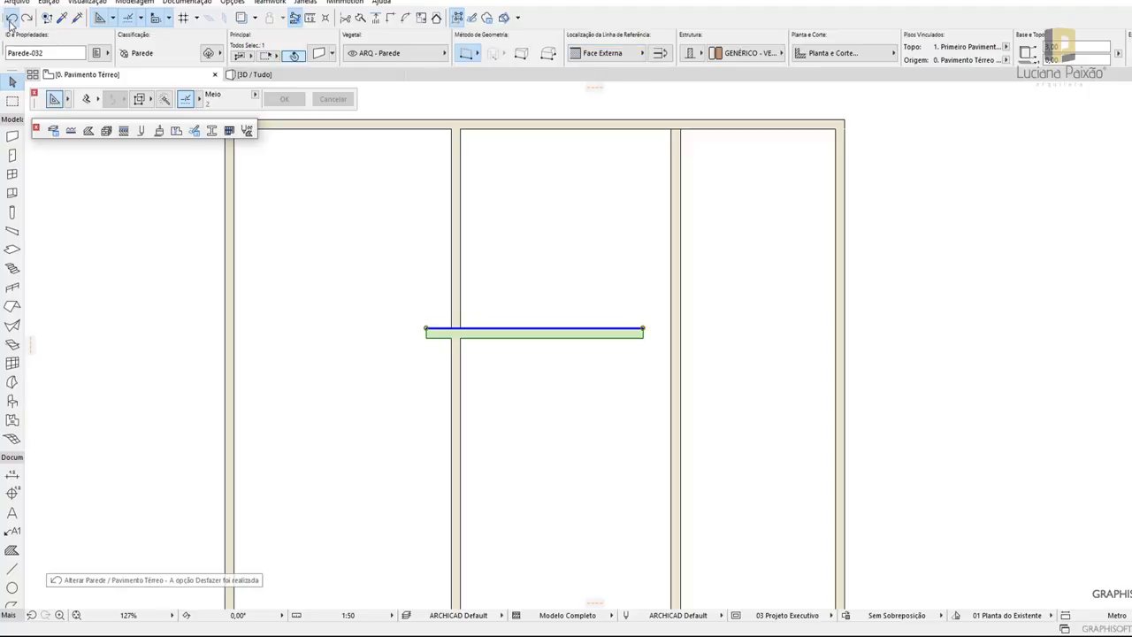
left_click(12, 19)
left_click(12, 19)
left_click(11, 19)
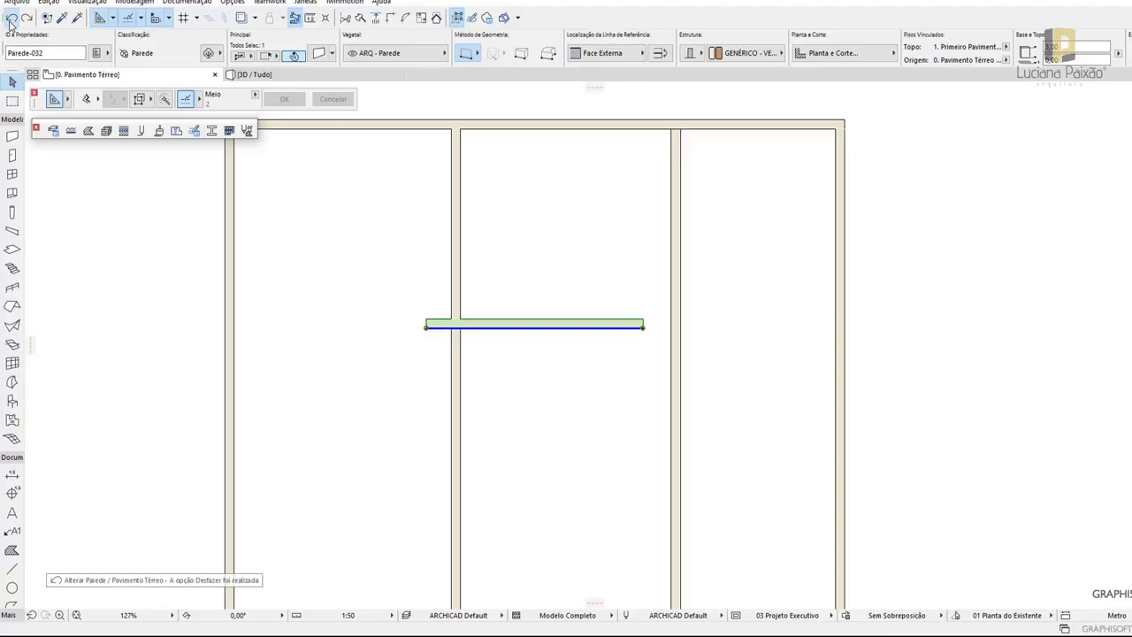
left_click(11, 19)
left_click(12, 19)
left_click(11, 18)
left_click(11, 18)
left_click(11, 19)
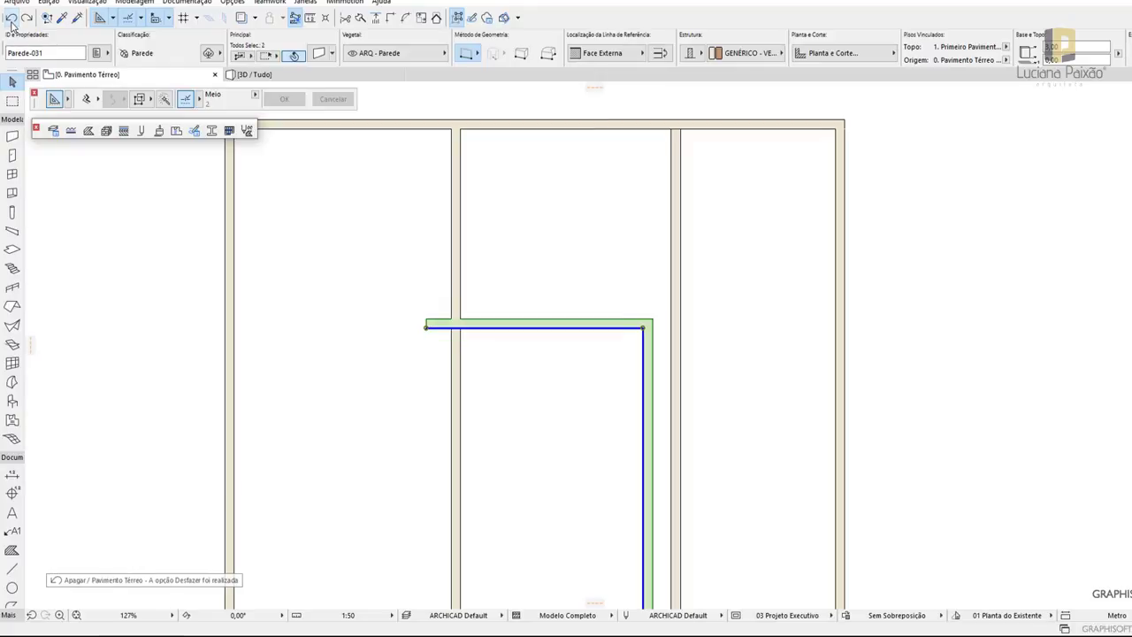
left_click(573, 384)
left_click(652, 369)
key("Delete")
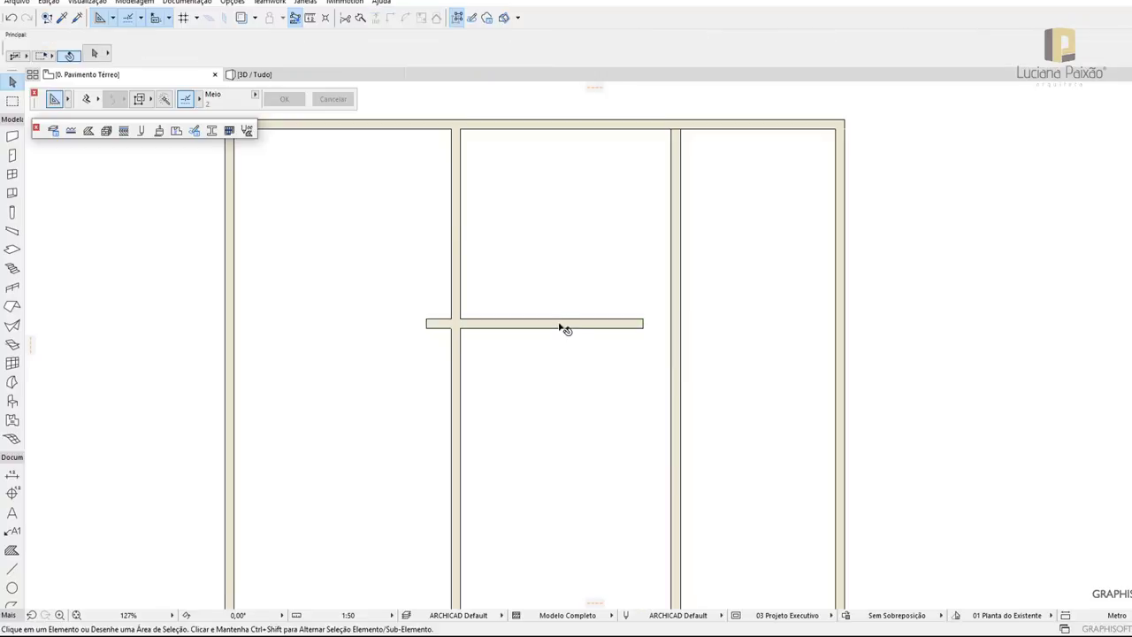
left_click(570, 326)
Stretch the horizontal wall's left end to the left outer wall and its right end to the right outer wall
scroll(602, 329, "down", 2)
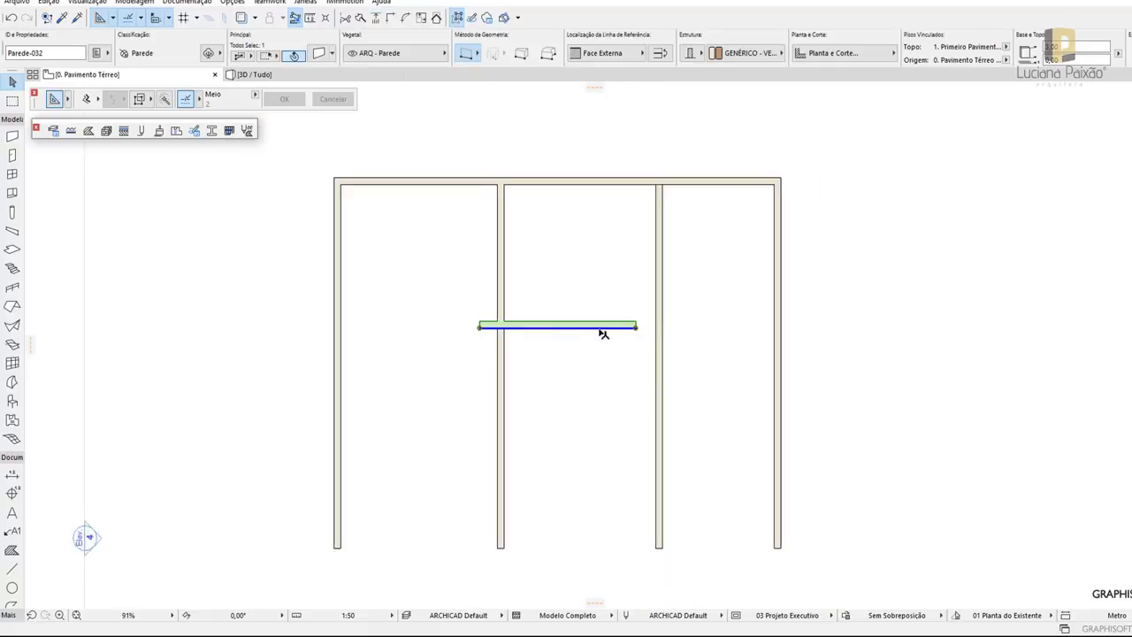
left_click(484, 329)
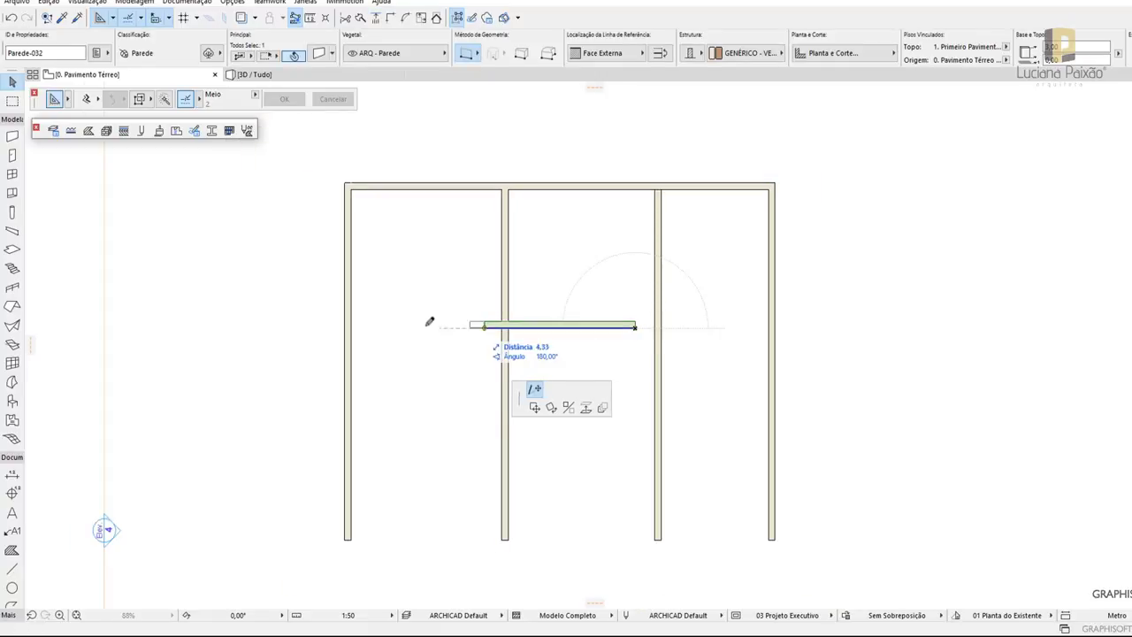
left_click(346, 326)
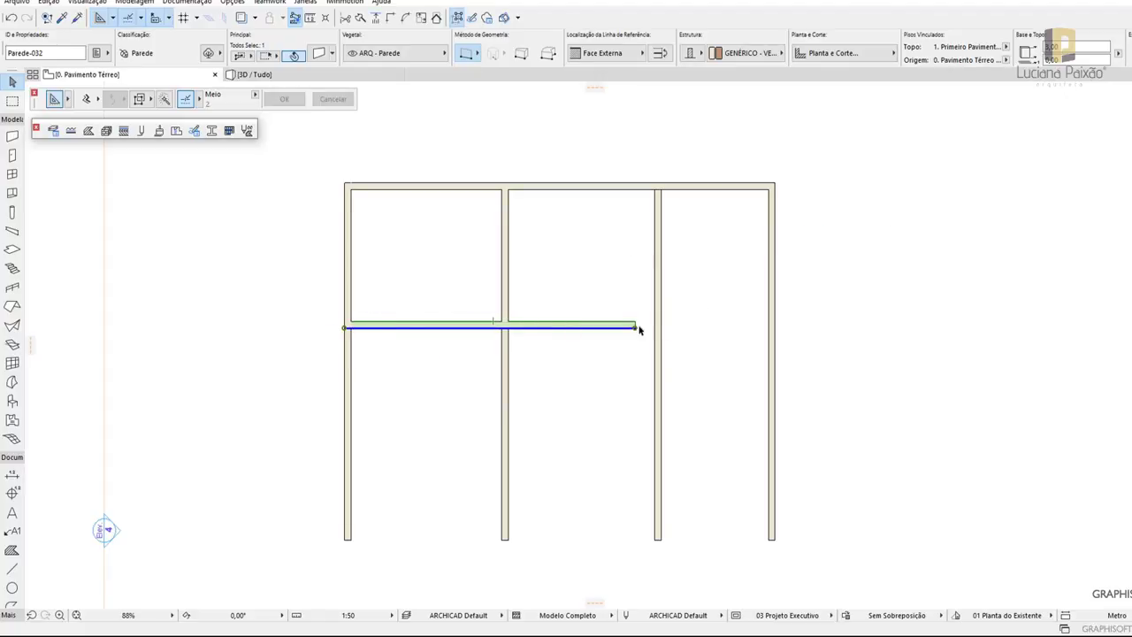
left_click(746, 330)
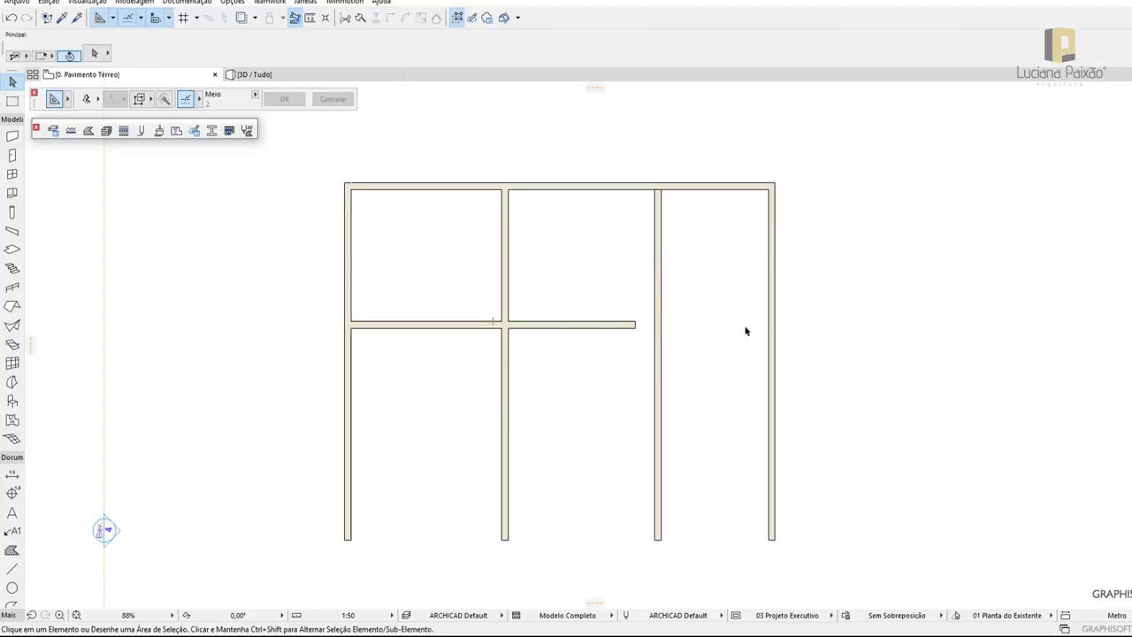
left_click(610, 328)
left_click(634, 326)
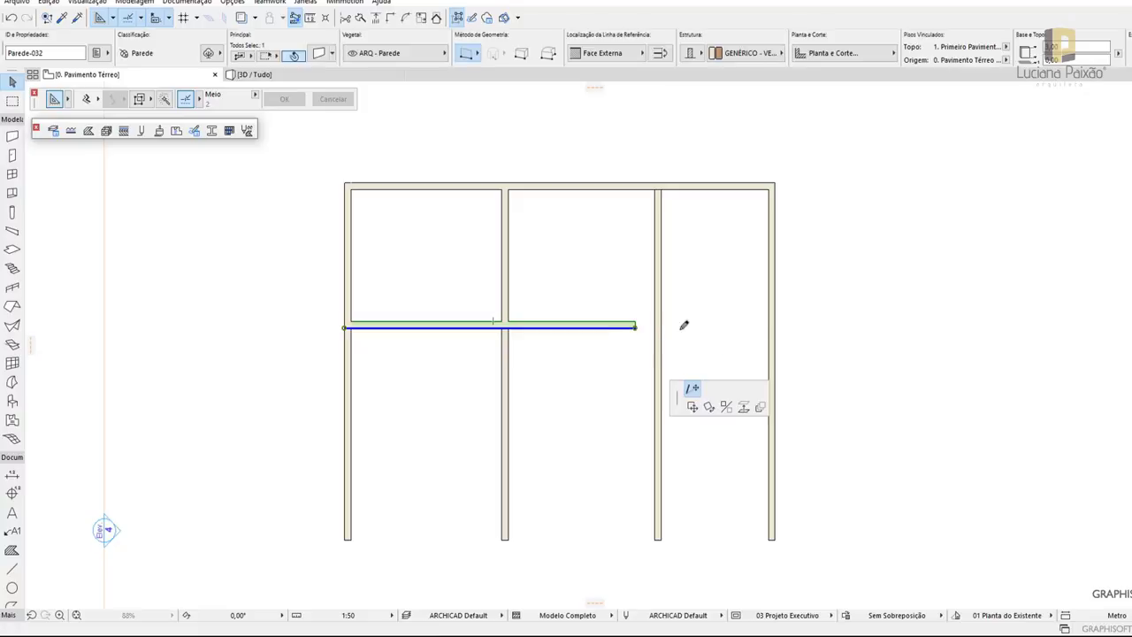
left_click(775, 326)
key("Escape")
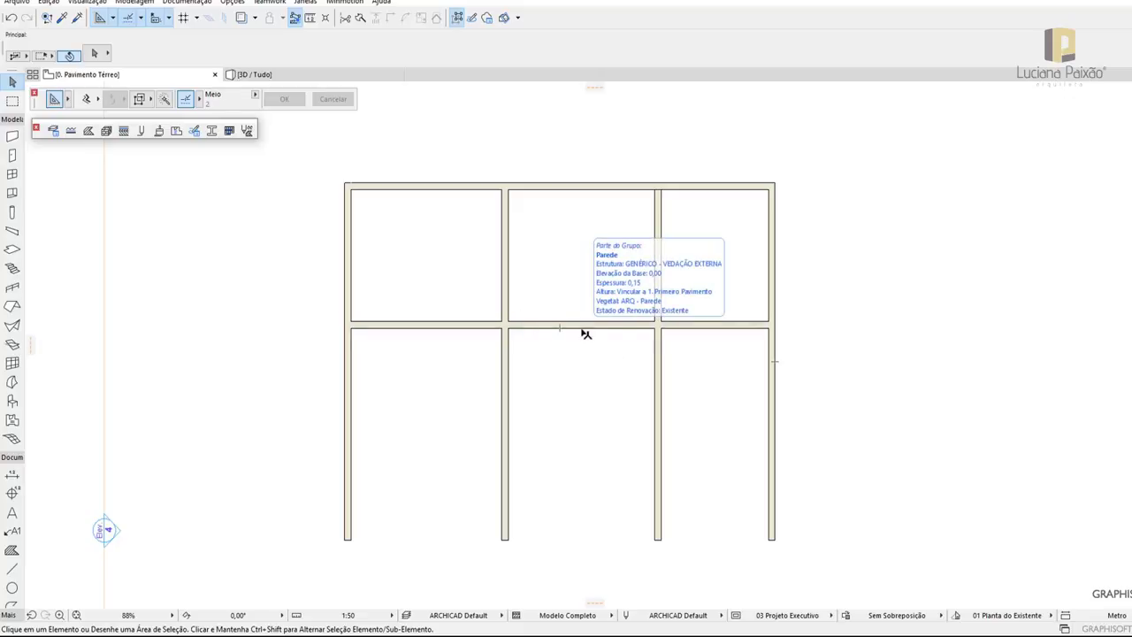
Trim out the horizontal wall's middle section between the two central partitions
left_click(347, 21)
key("ctrl+z")
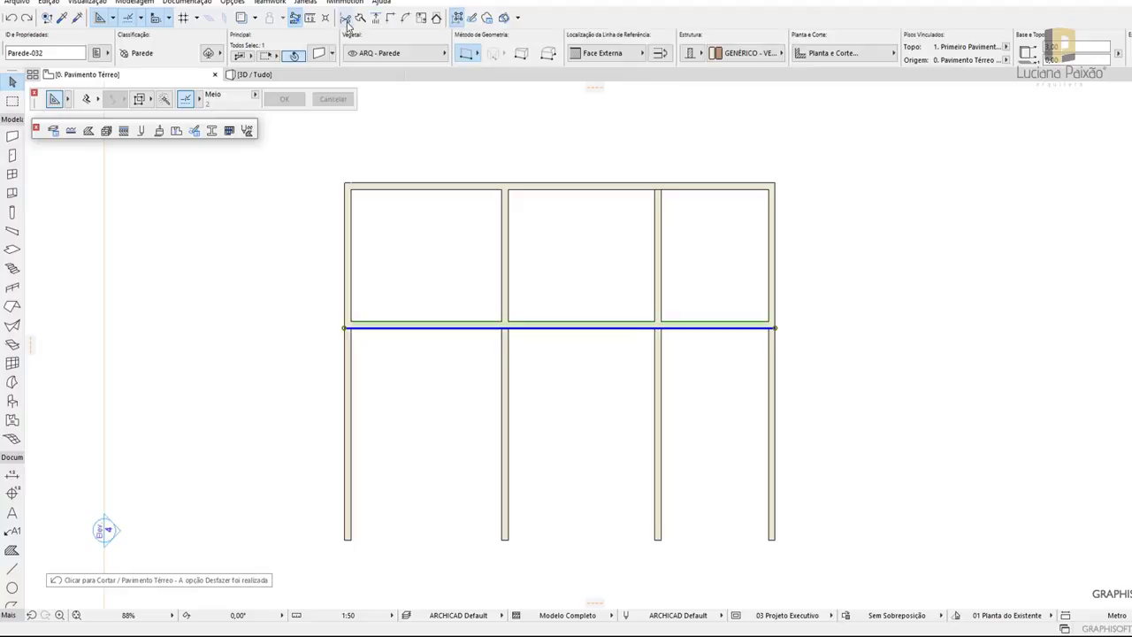
left_click(612, 327)
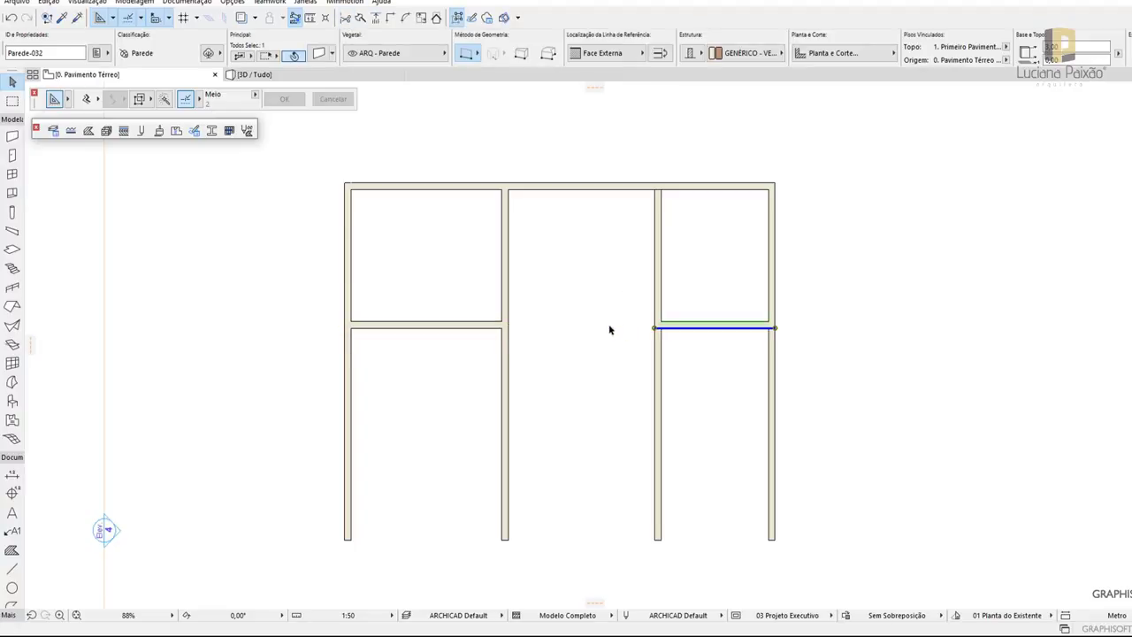
key("ctrl+z")
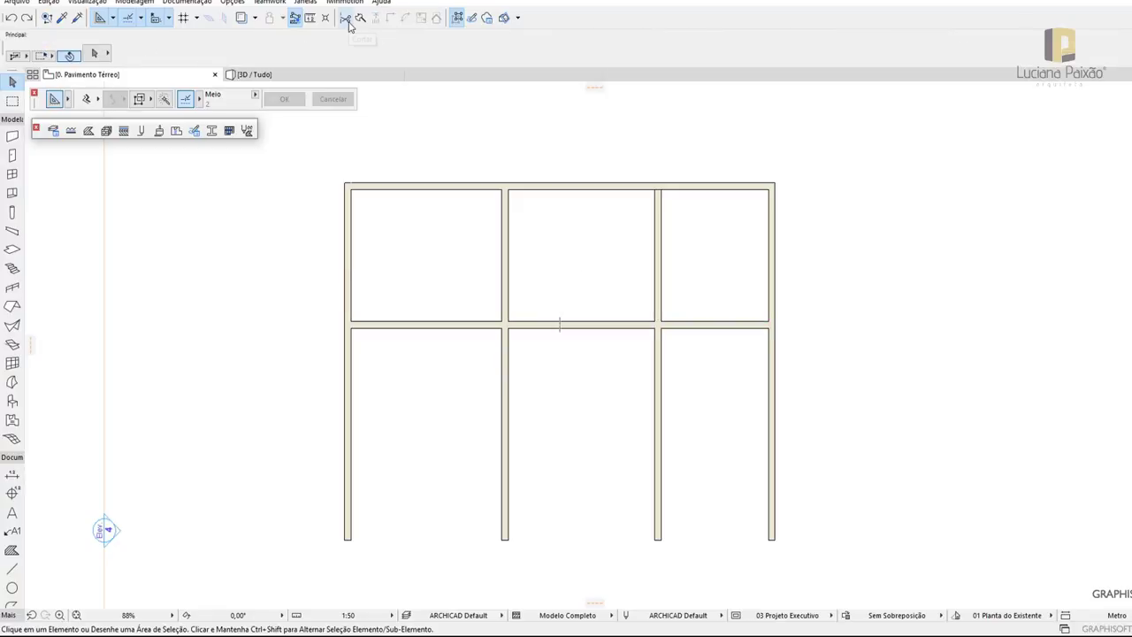
left_click(348, 19)
left_click(591, 327)
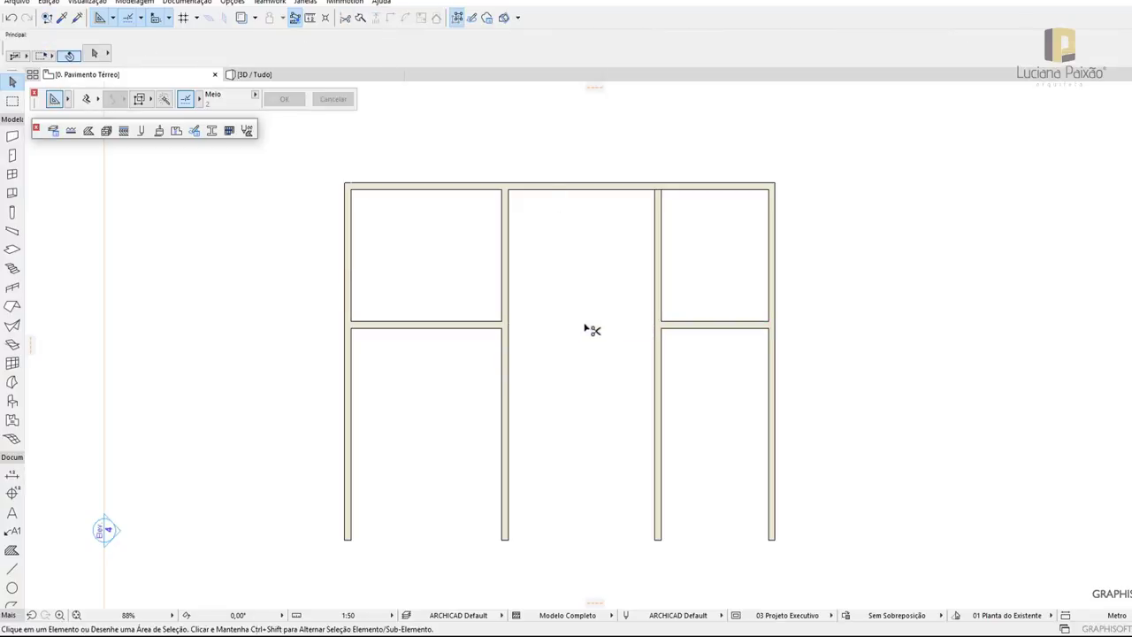
scroll(800, 301, "down", 2)
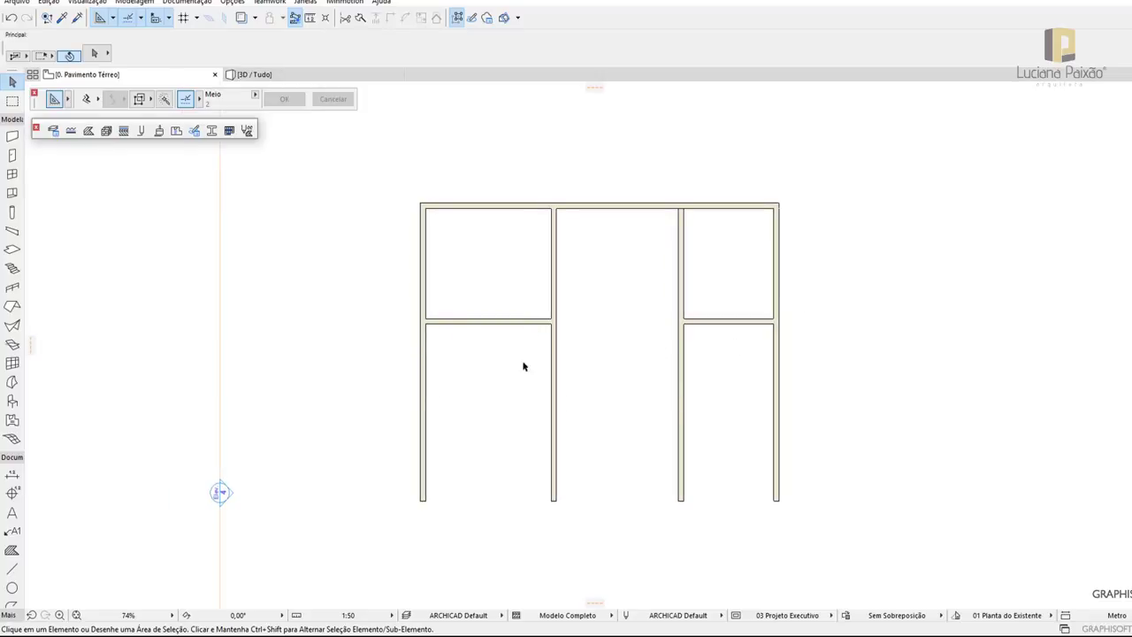
Add a second horizontal wall in the left wing just below the existing one
left_click(13, 137)
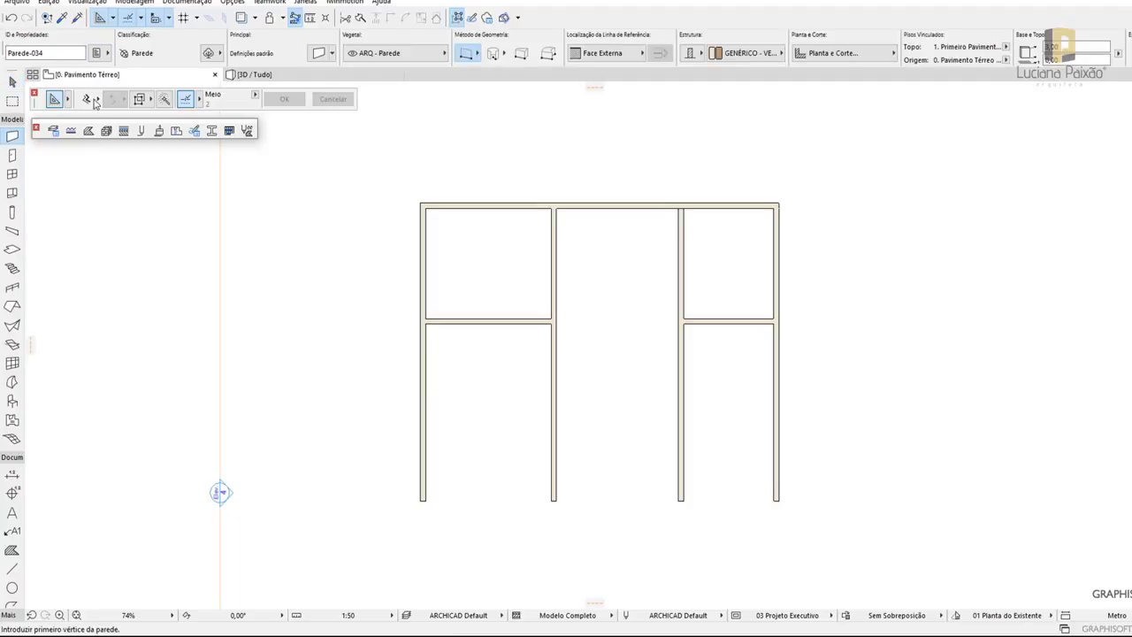
scroll(447, 338, "up", 4)
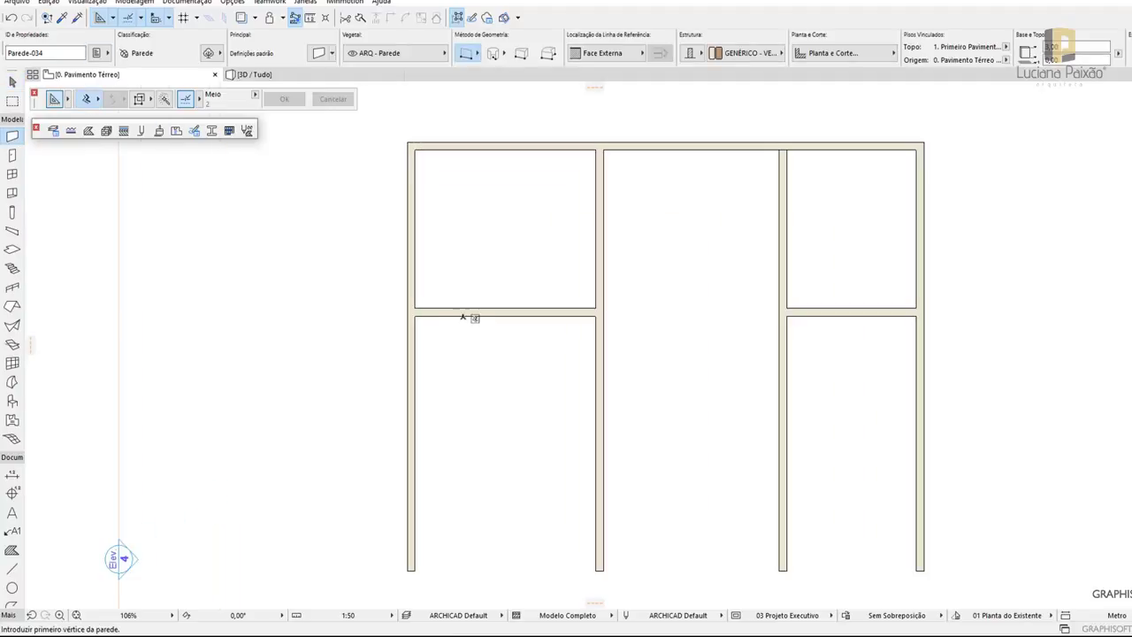
left_click(463, 317)
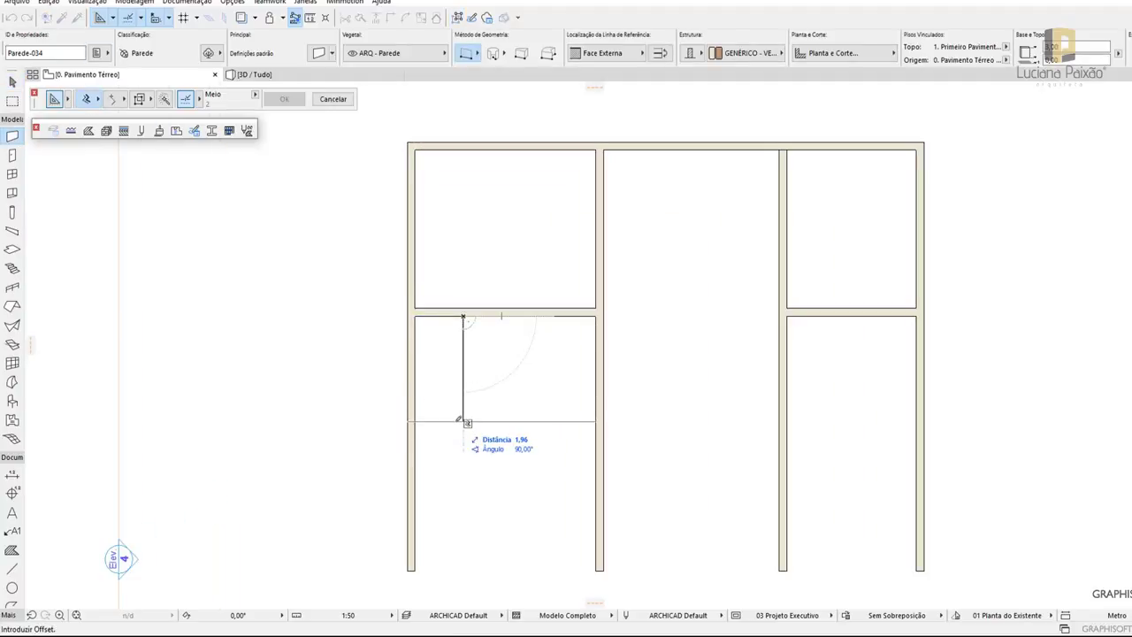
type("1")
key("Return")
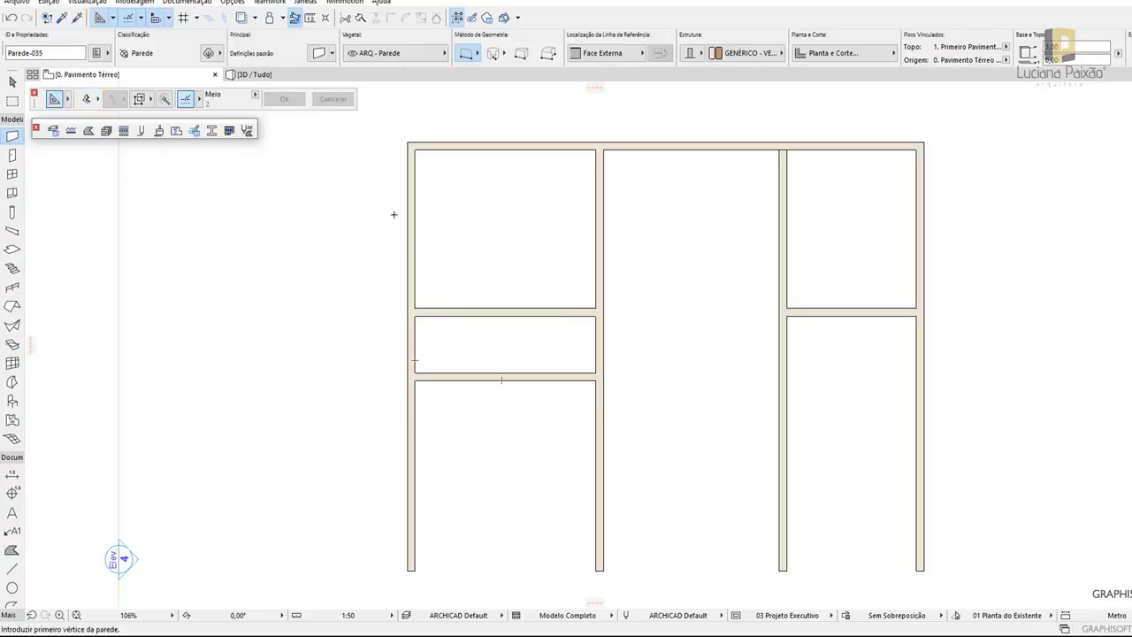
Measure the narrow left room's depth from its corner, reading 1,05 m
left_click(415, 355)
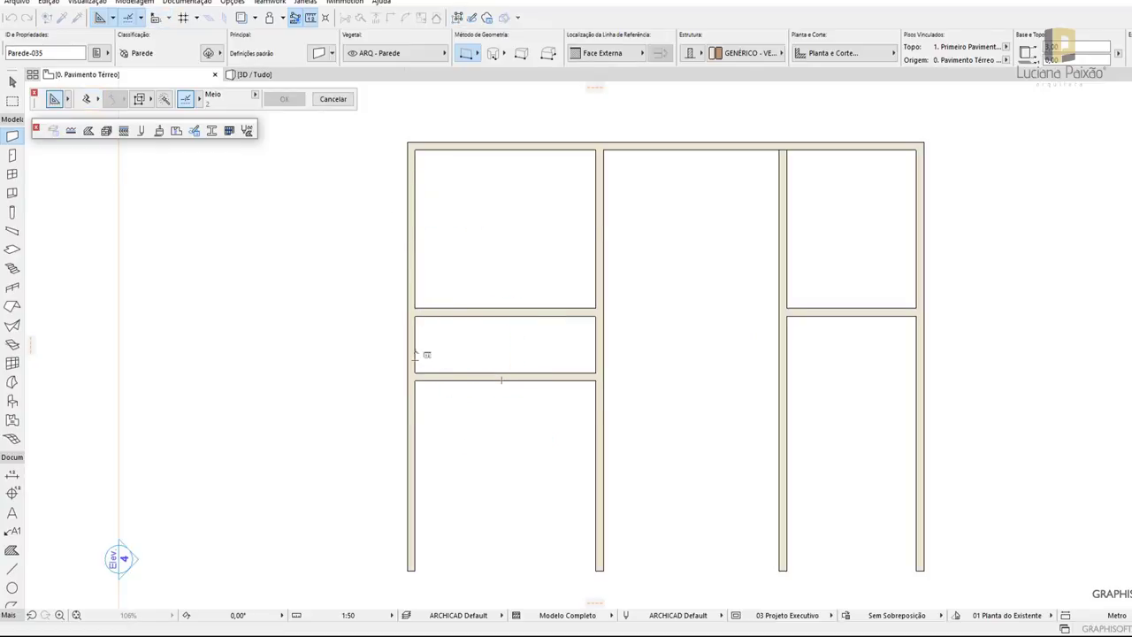
key("m")
left_click(414, 315)
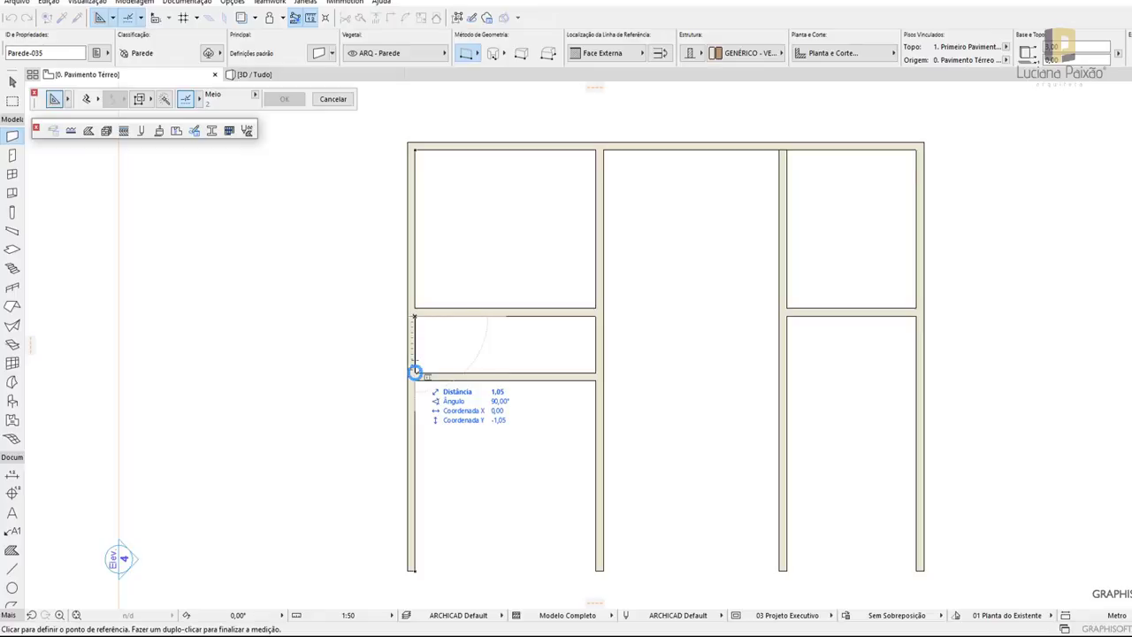
Flip the narrow room's lower partition wall to the other side of its reference line
key("Escape")
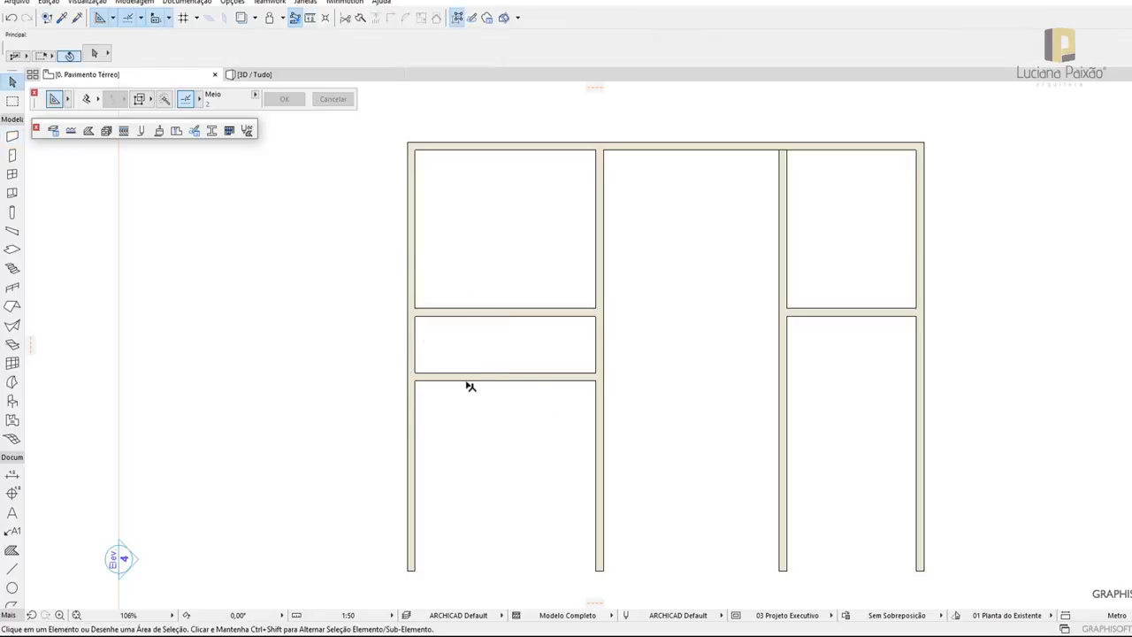
left_click(470, 381)
left_click(661, 55)
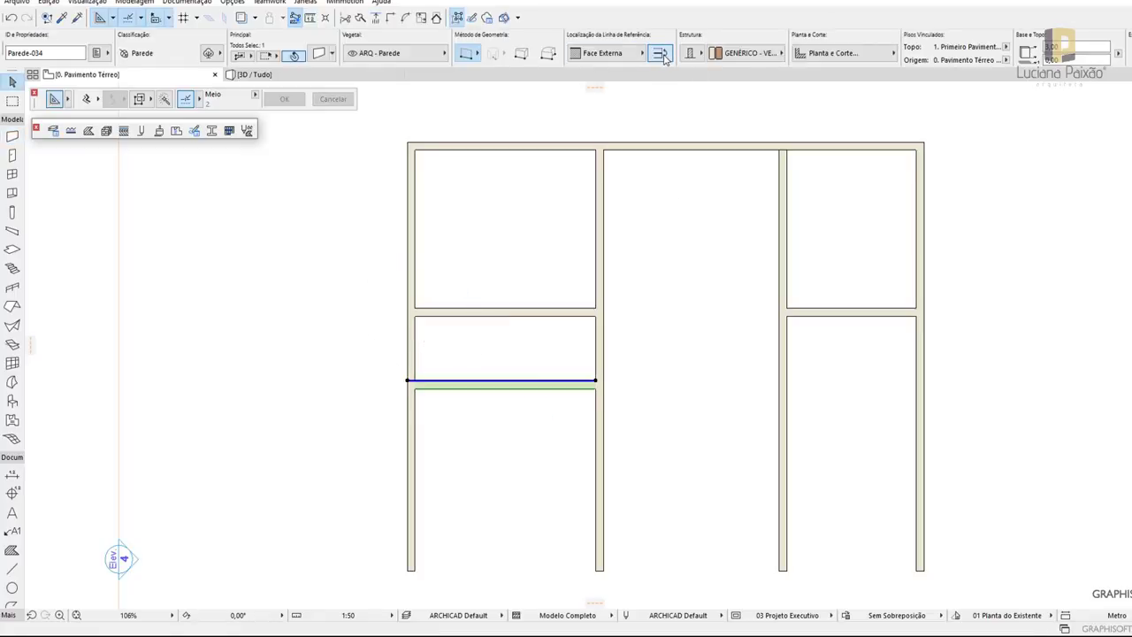
left_click(550, 425)
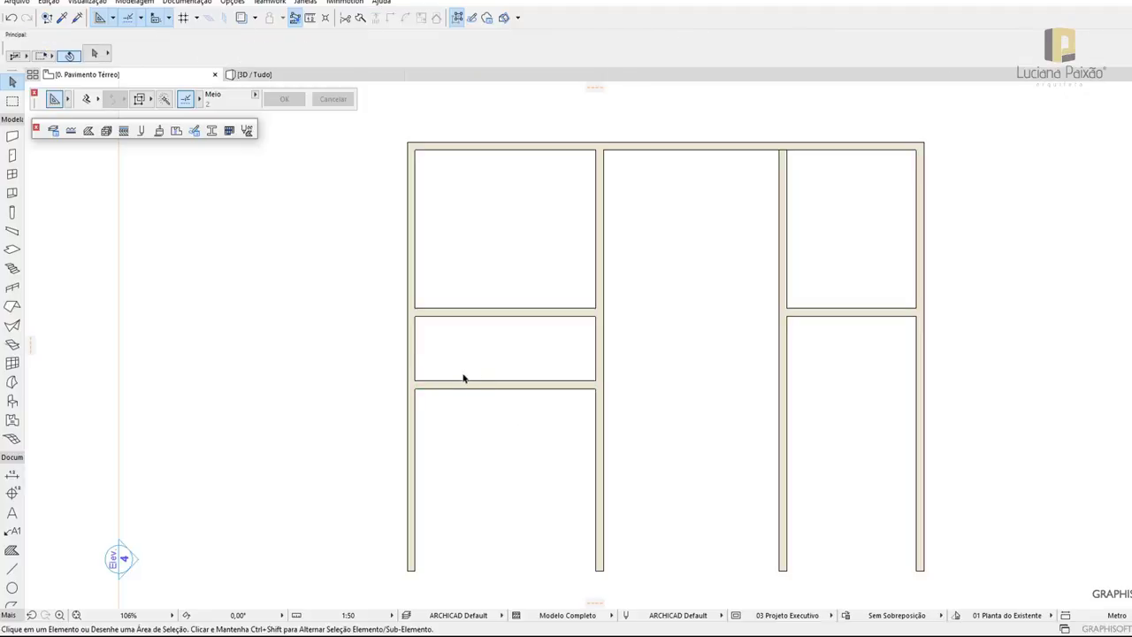
Measure the narrow left room again to confirm it is now 1,20 m deep
left_click(311, 18)
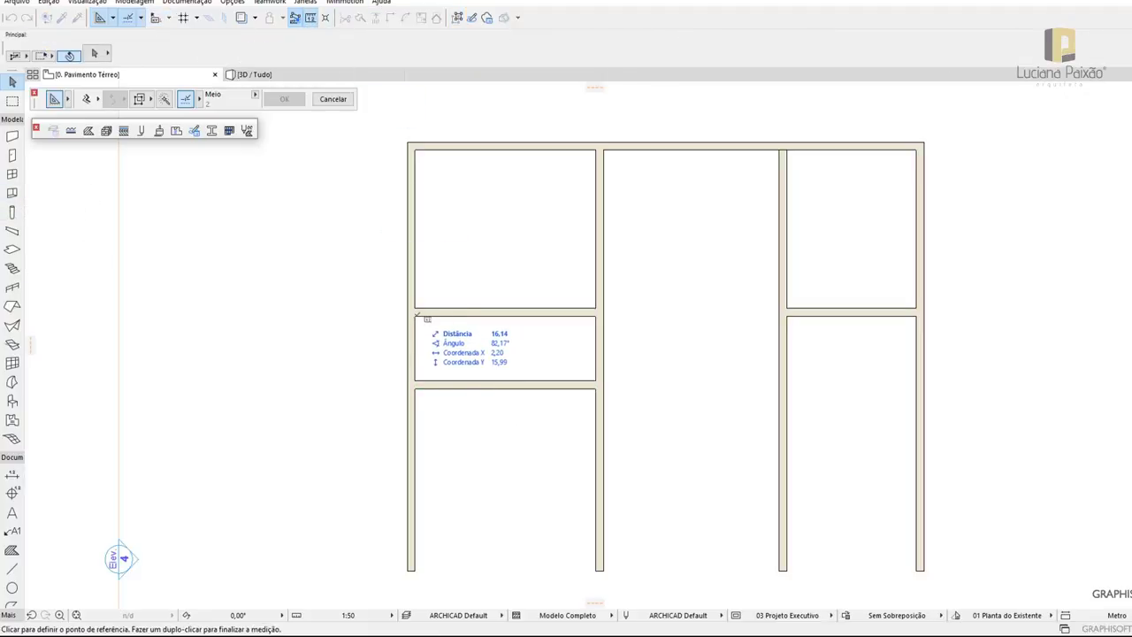
left_click(414, 315)
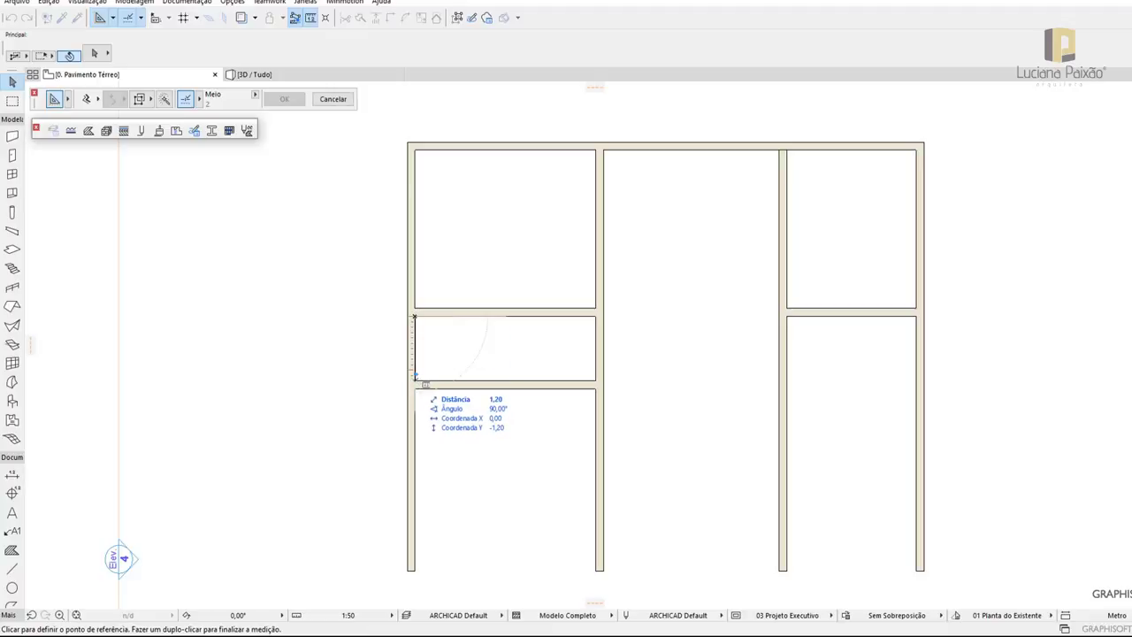
double_click(414, 380)
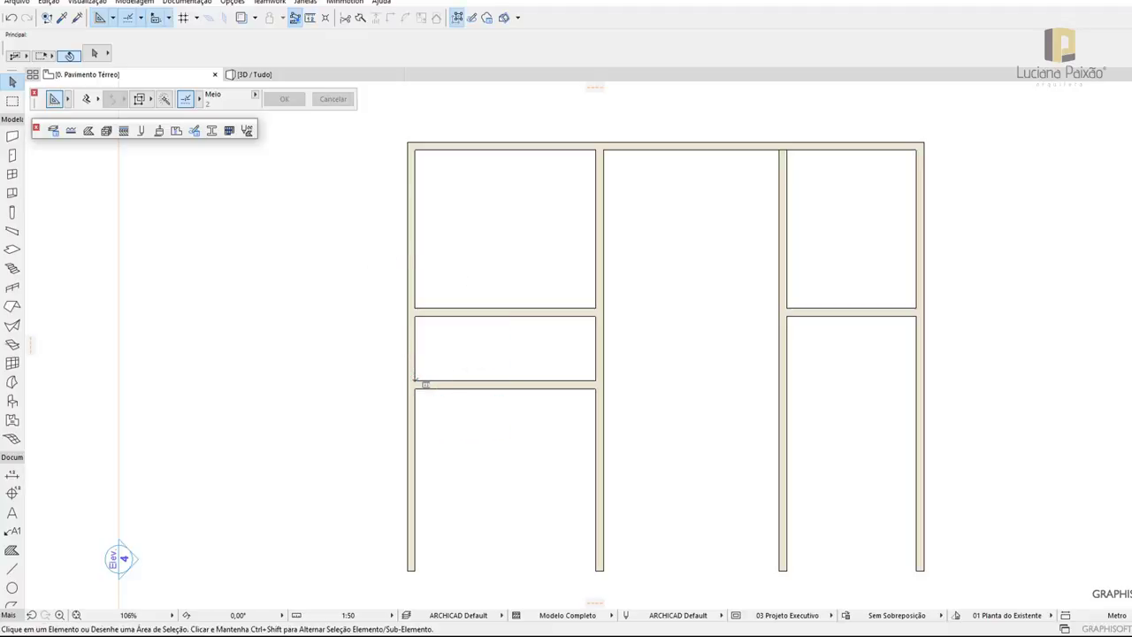
left_click(453, 384)
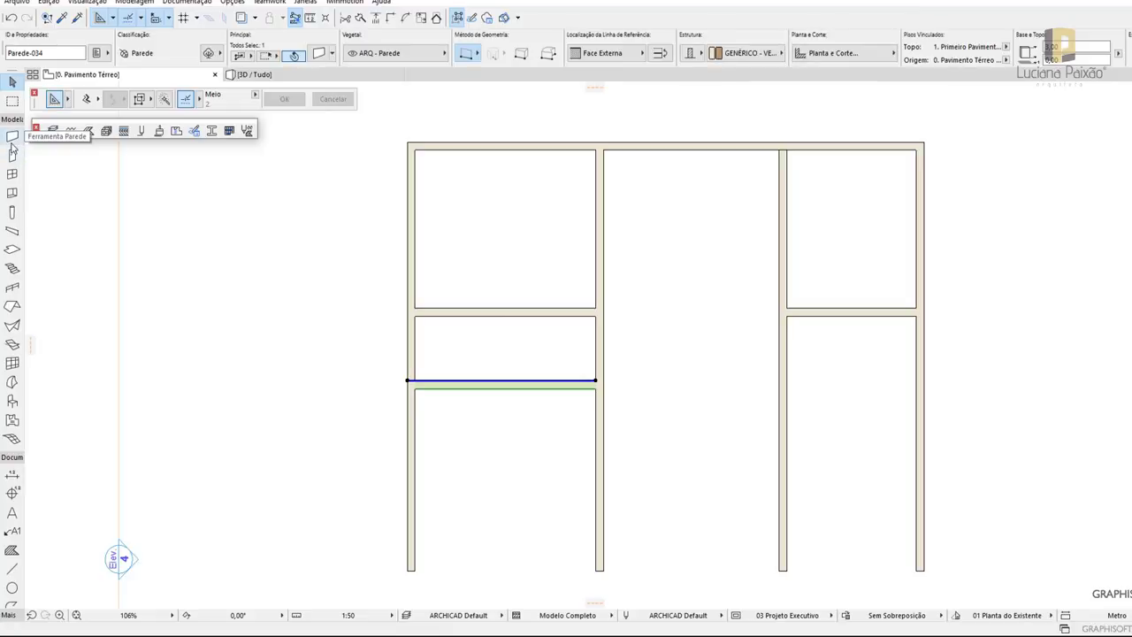
left_click(450, 373)
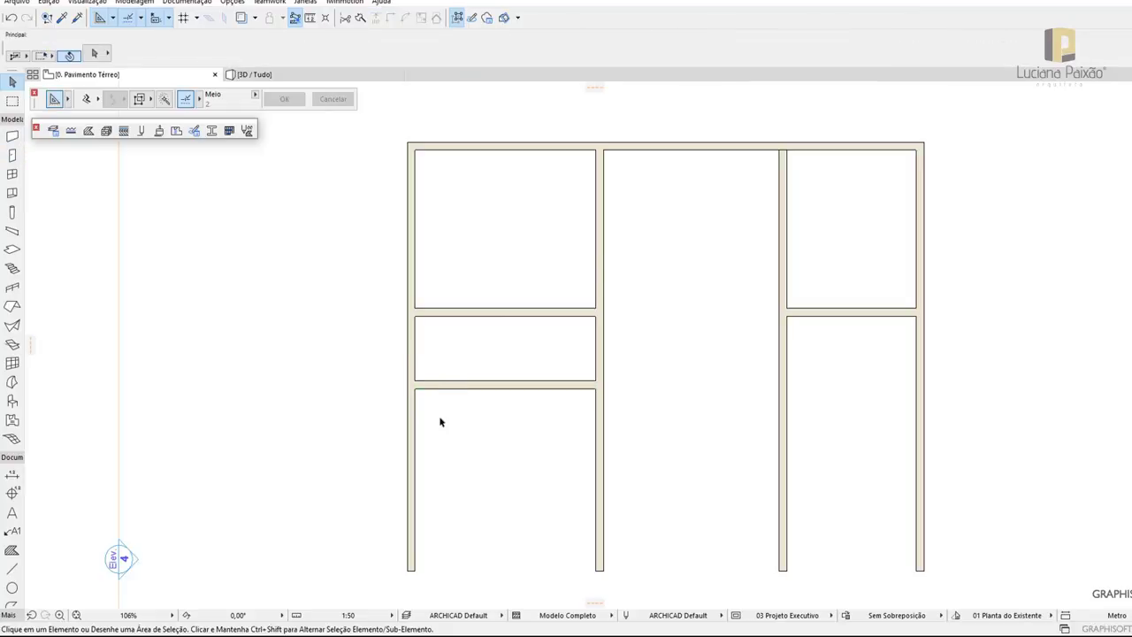
scroll(423, 367, "down", 1)
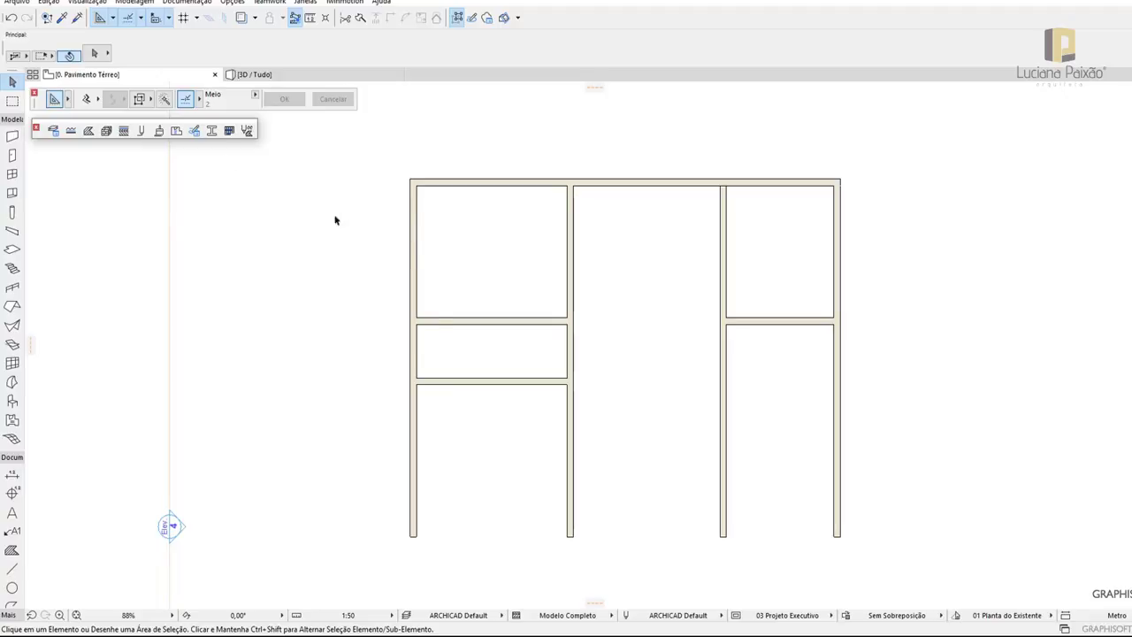
left_click(13, 136)
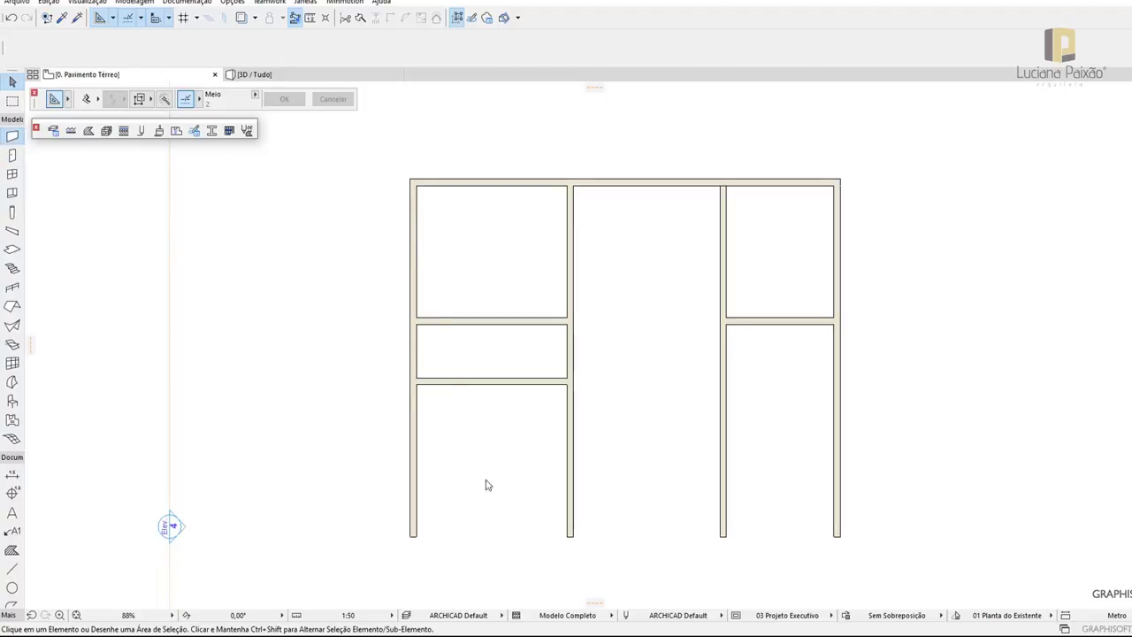
Draw the bottom outer wall from lower-left to lower-right corner using the Face Interna reference line
left_click(413, 533)
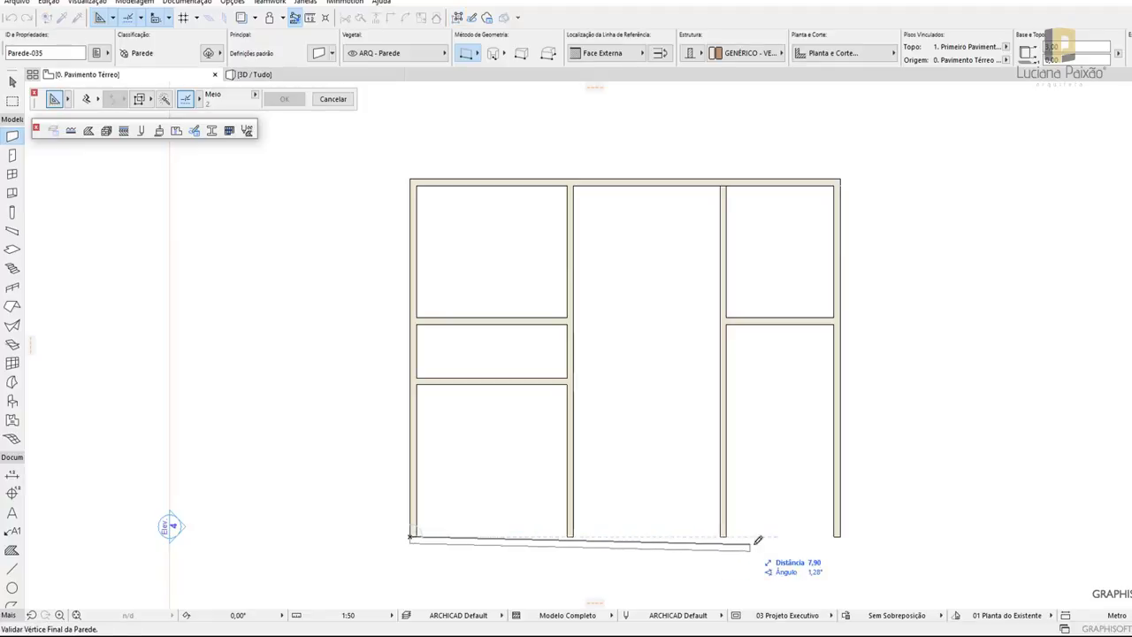
scroll(413, 536, "up", 3)
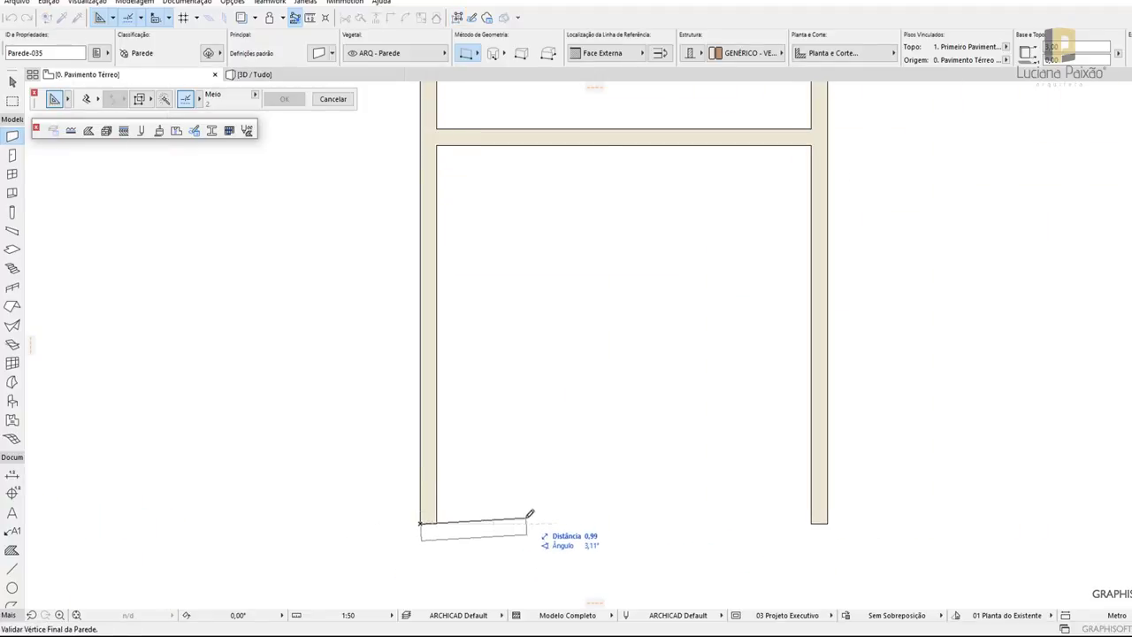
left_click(624, 55)
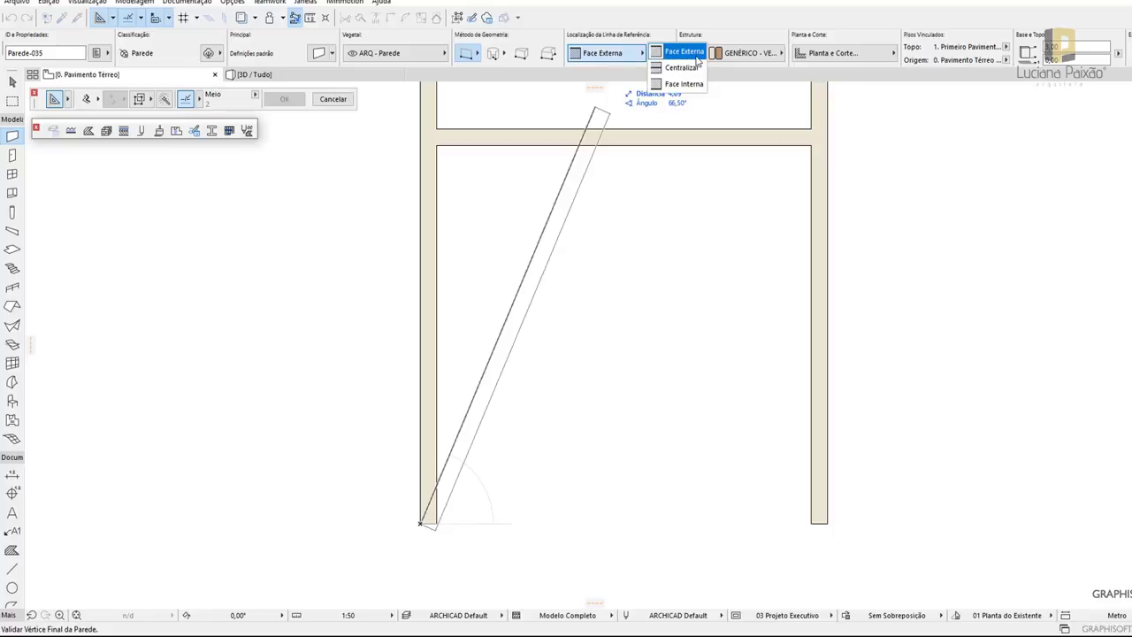
left_click(624, 55)
left_click(693, 85)
scroll(605, 443, "down", 2)
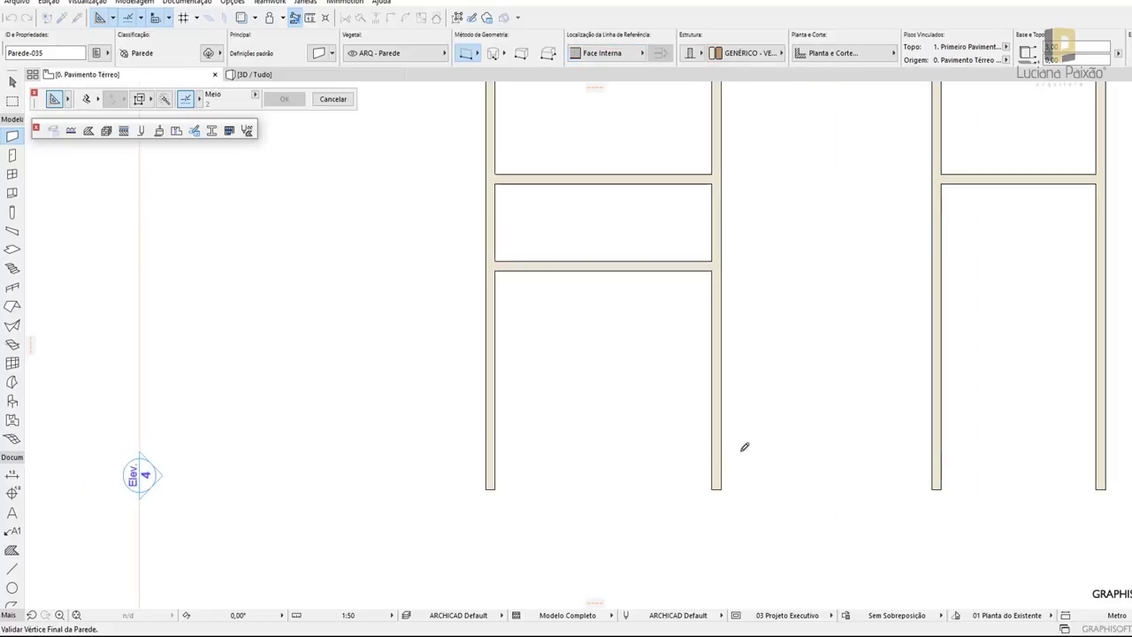
scroll(911, 459, "down", 2)
left_click(1041, 479)
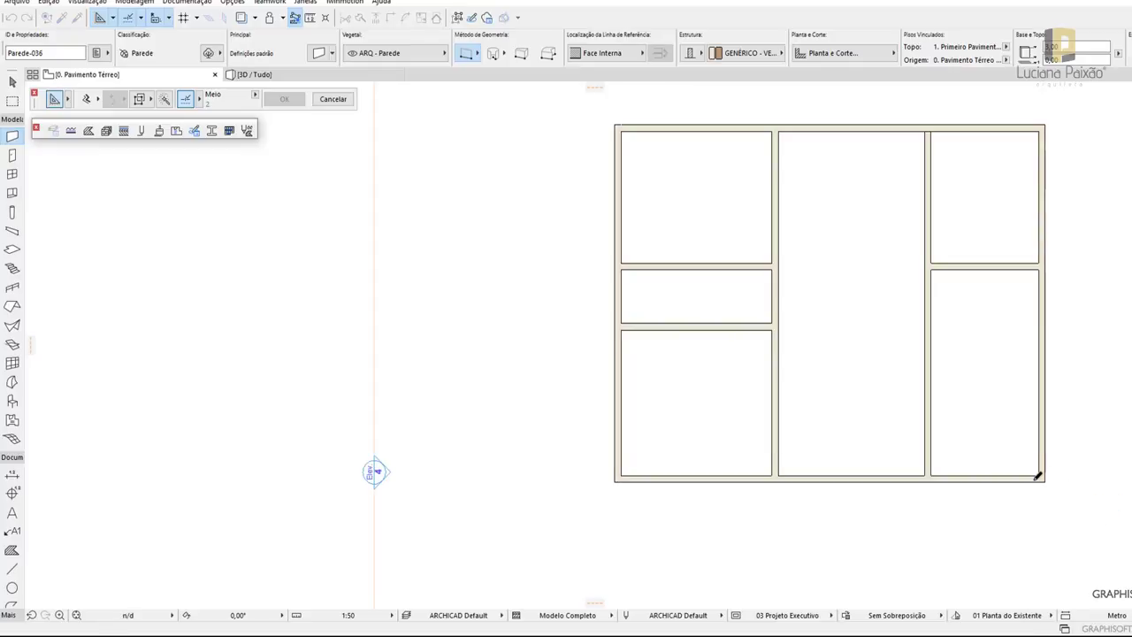
left_click(311, 20)
left_click(368, 186)
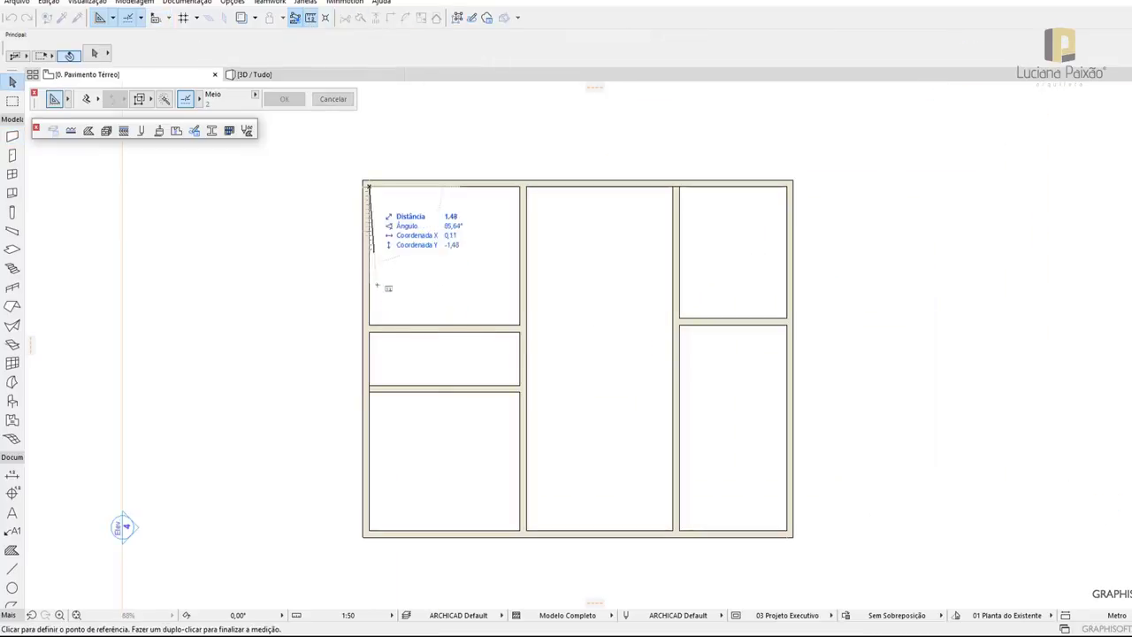
left_click(369, 324)
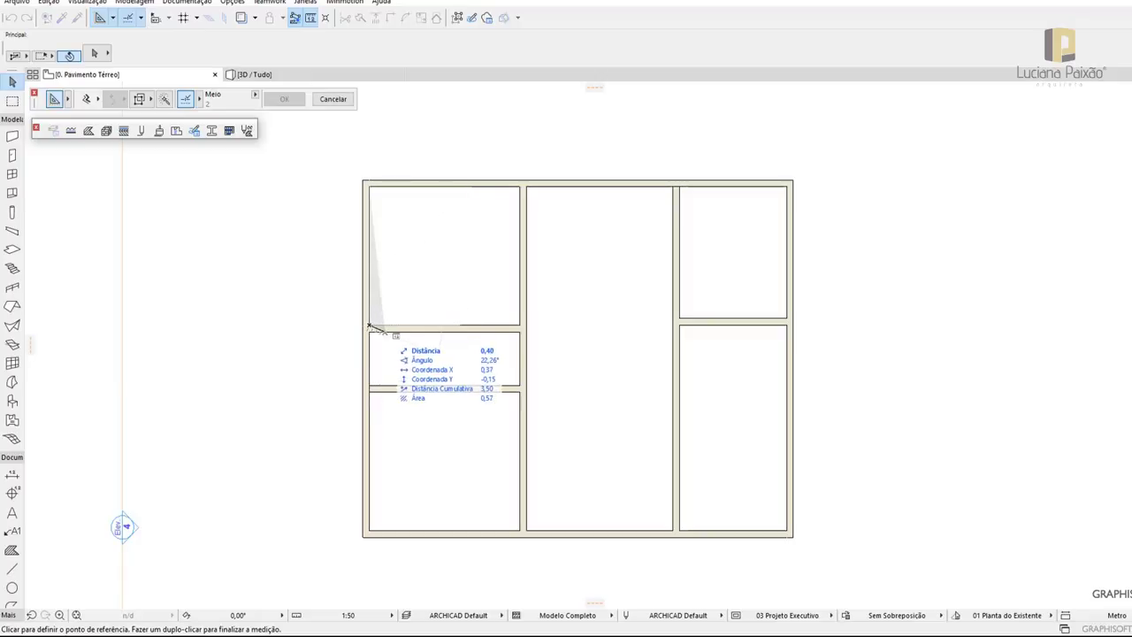
key("Escape")
key("m")
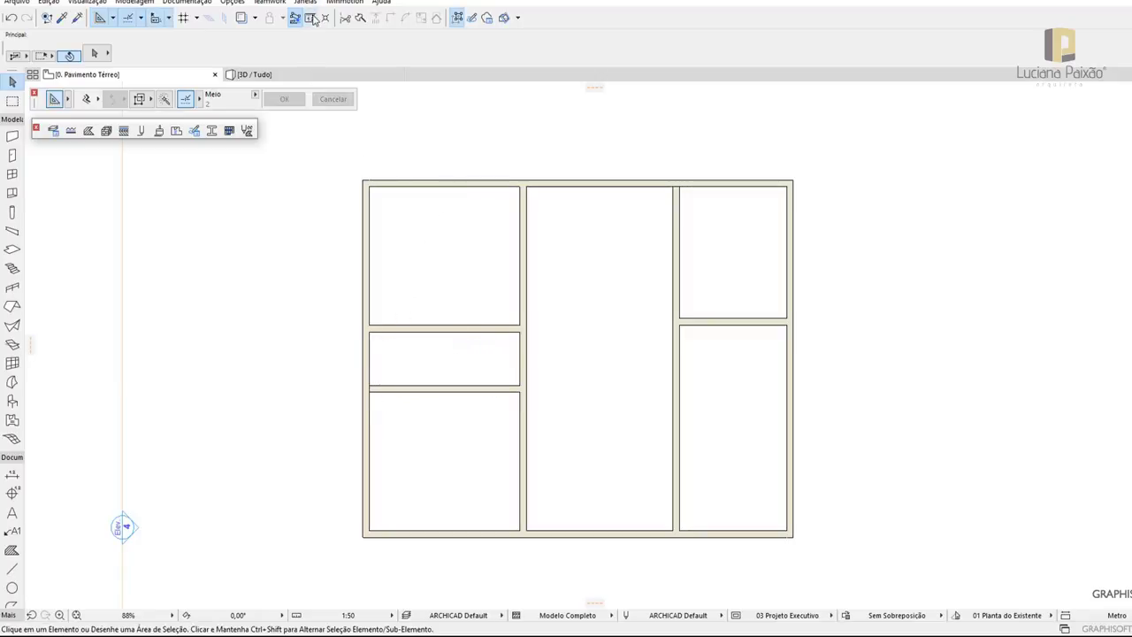
left_click(368, 332)
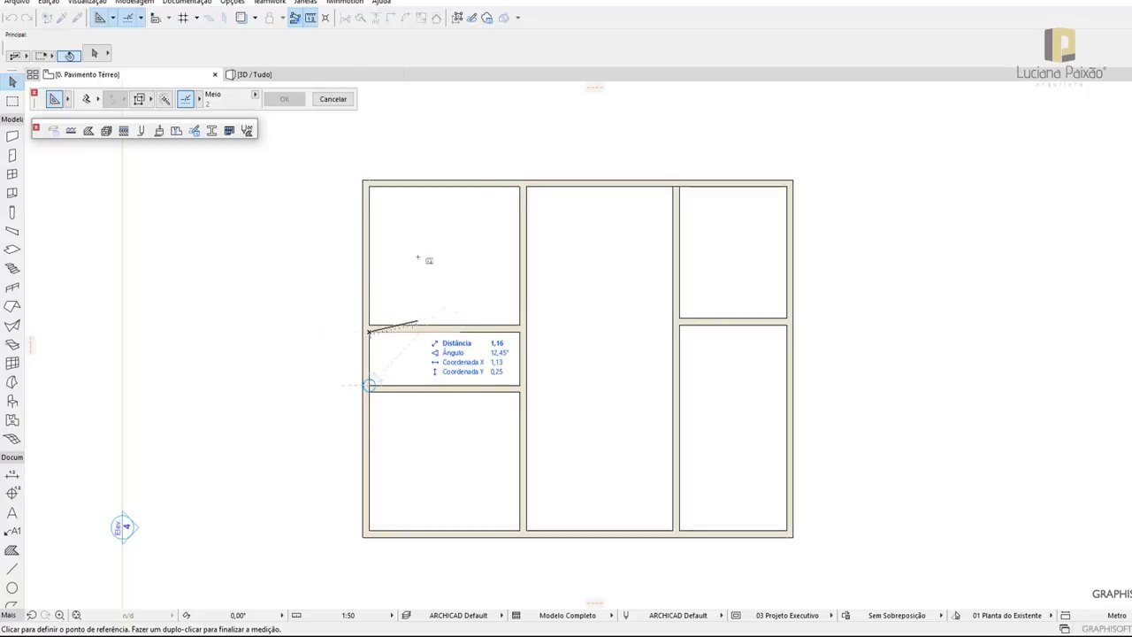
key("Escape")
scroll(372, 407, "up", 2)
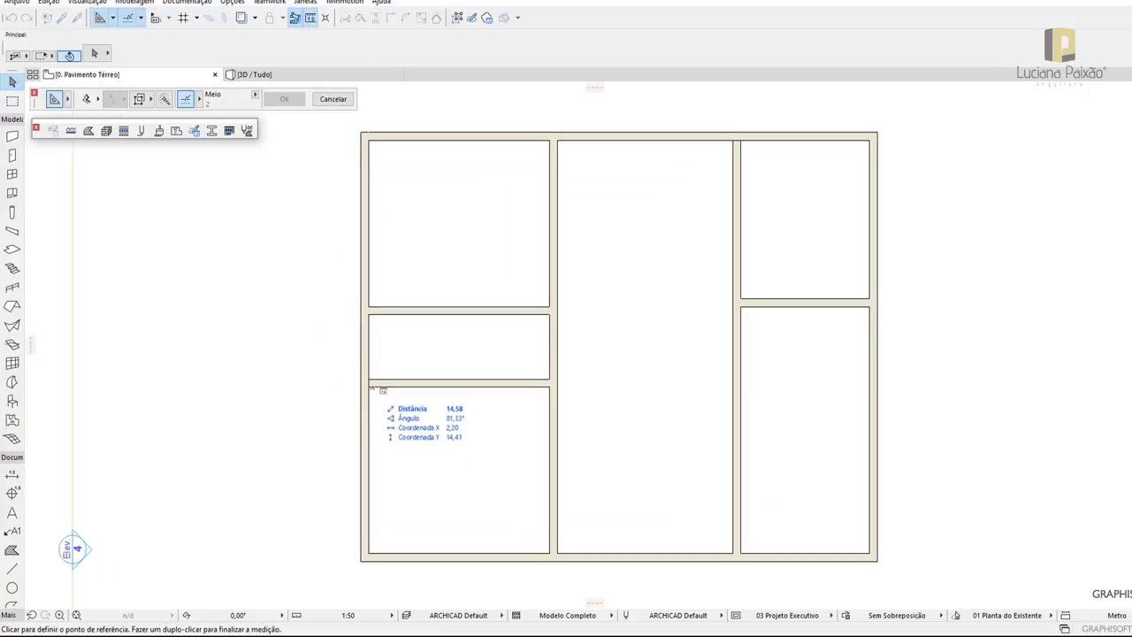
left_click(369, 387)
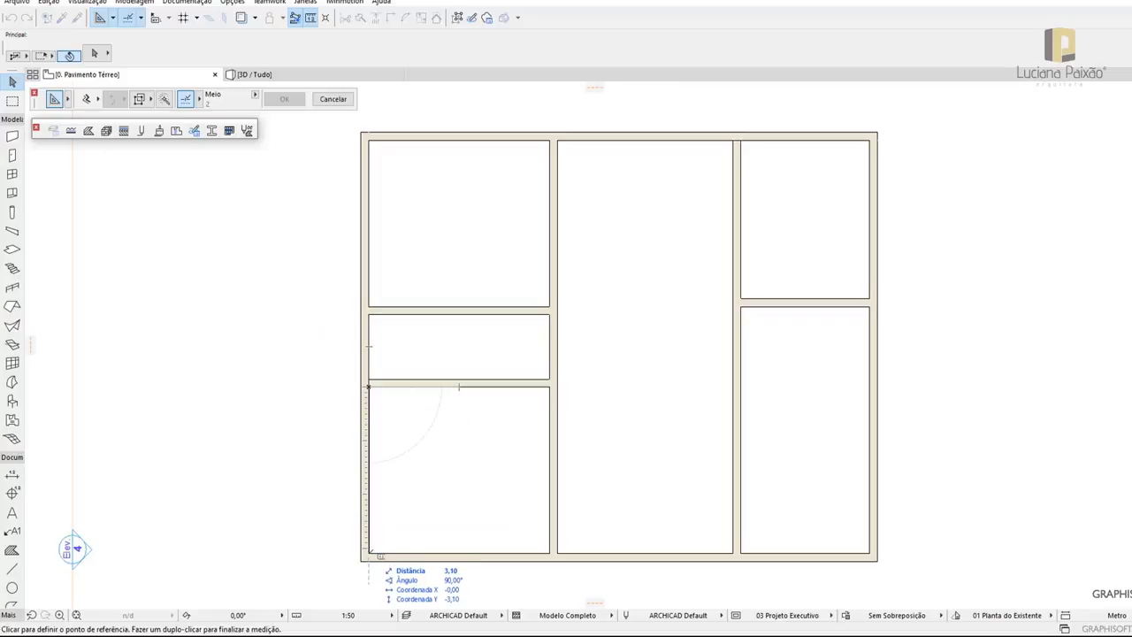
key("Escape")
scroll(421, 337, "down", 1)
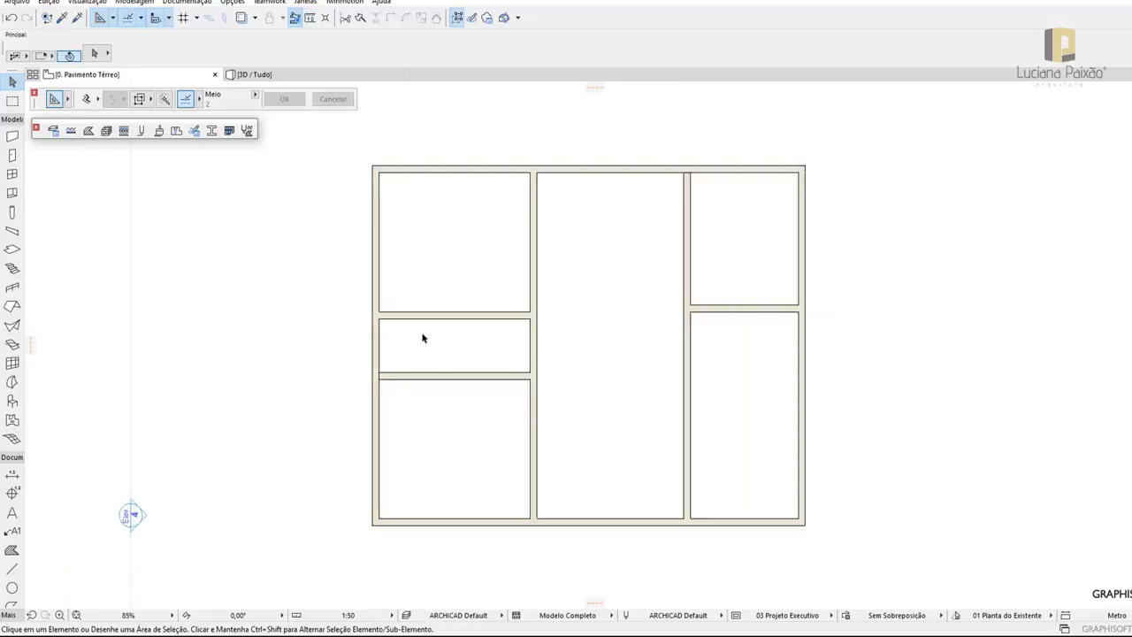
scroll(422, 337, "down", 1)
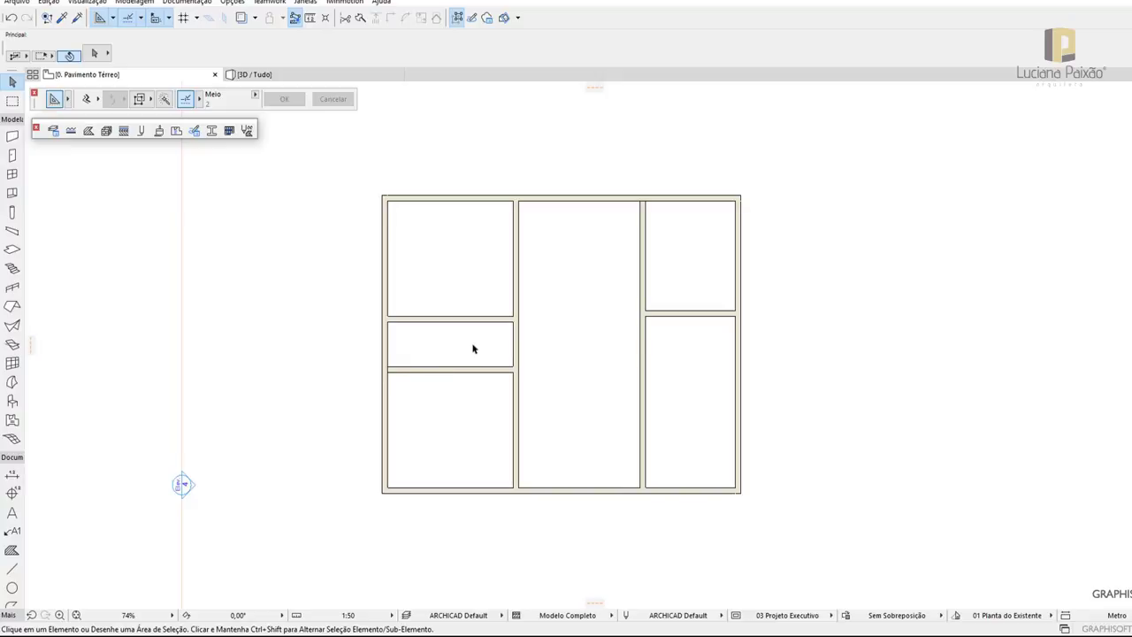
scroll(446, 345, "up", 1)
scroll(360, 351, "up", 1)
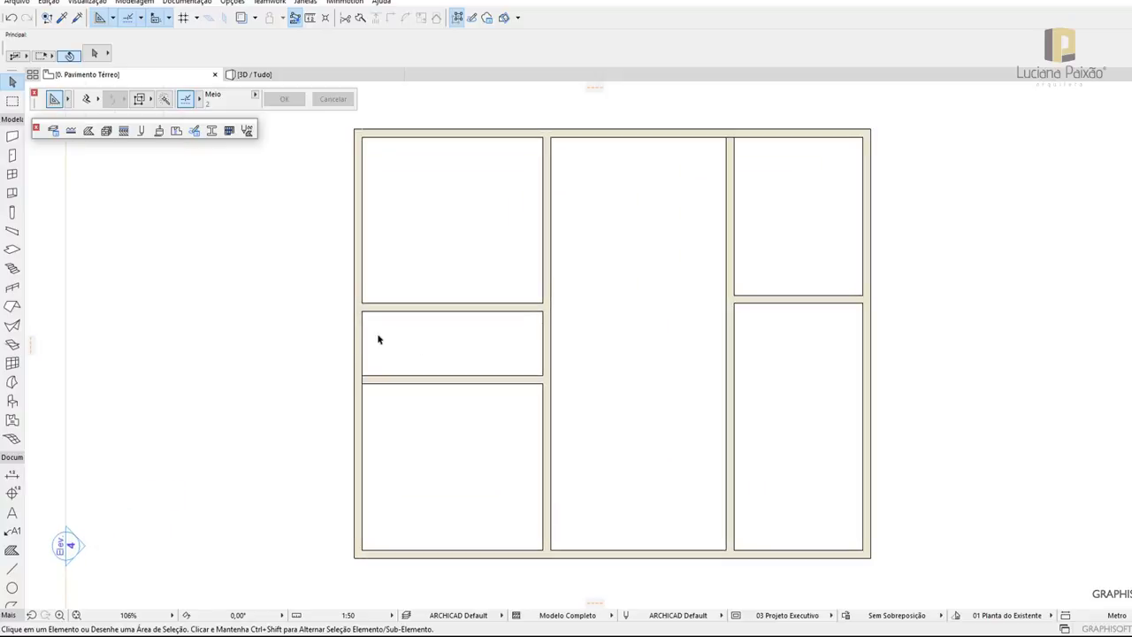
left_click(362, 350)
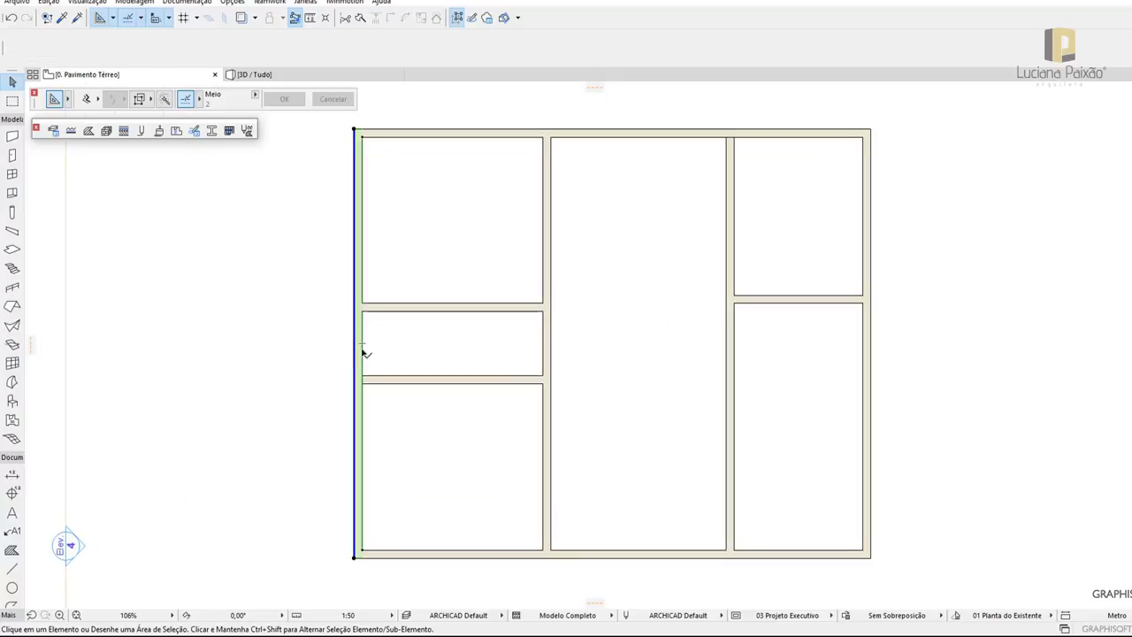
Create new walls offset 2 inward from the outer wall outline
left_click(13, 137)
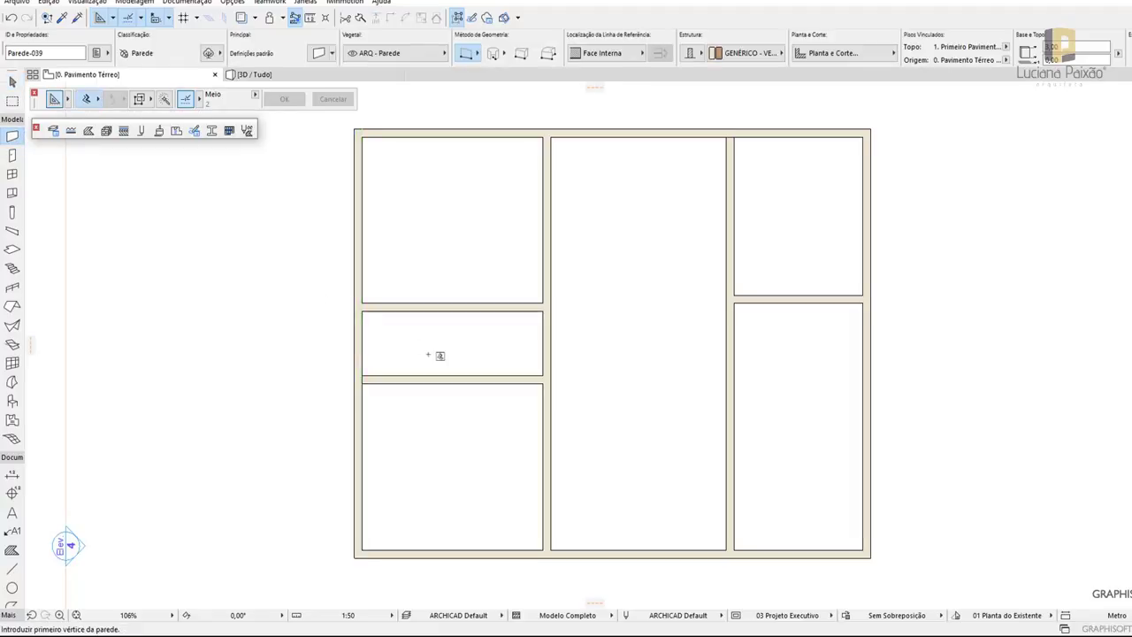
left_click(360, 356)
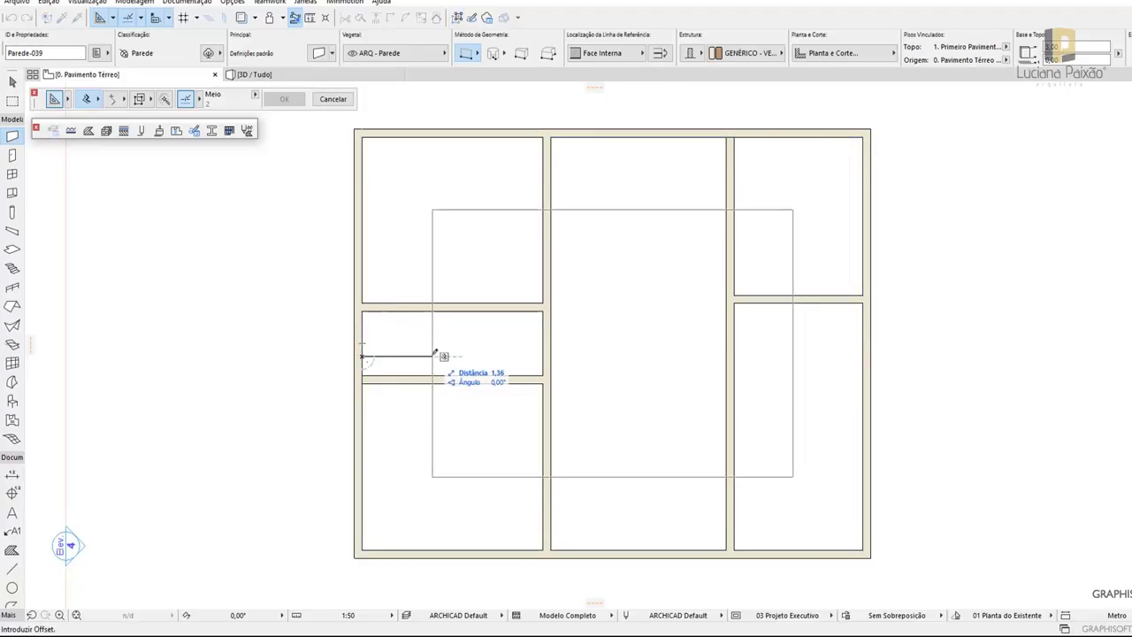
type("2,5")
key("Return")
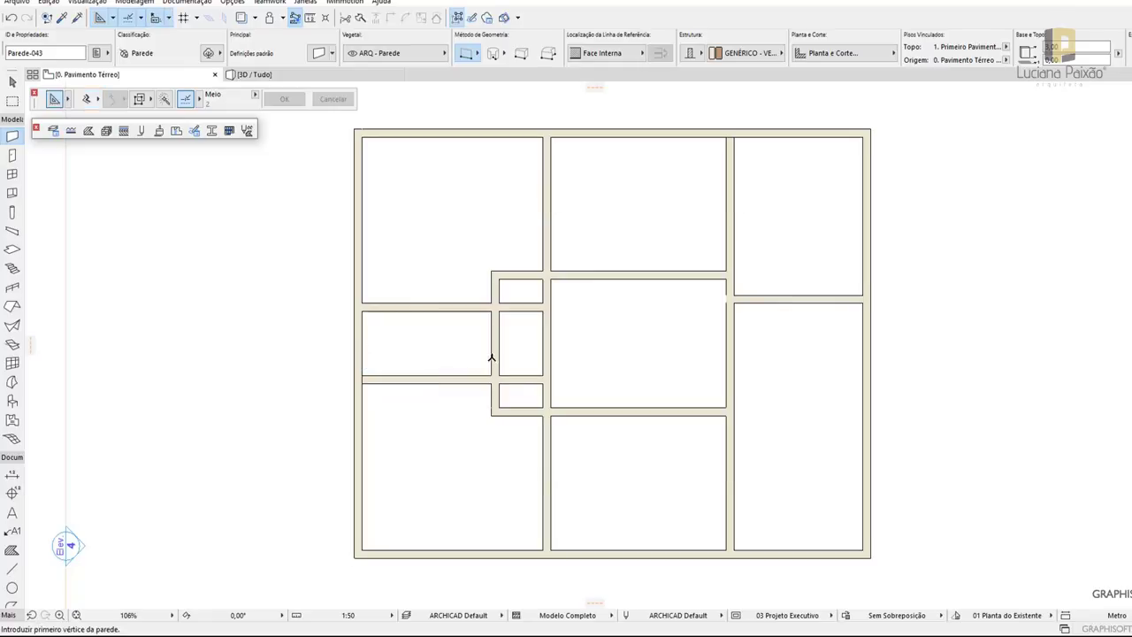
Delete the lower horizontal wall crossing the centre of the plan
left_click(632, 276, "shift")
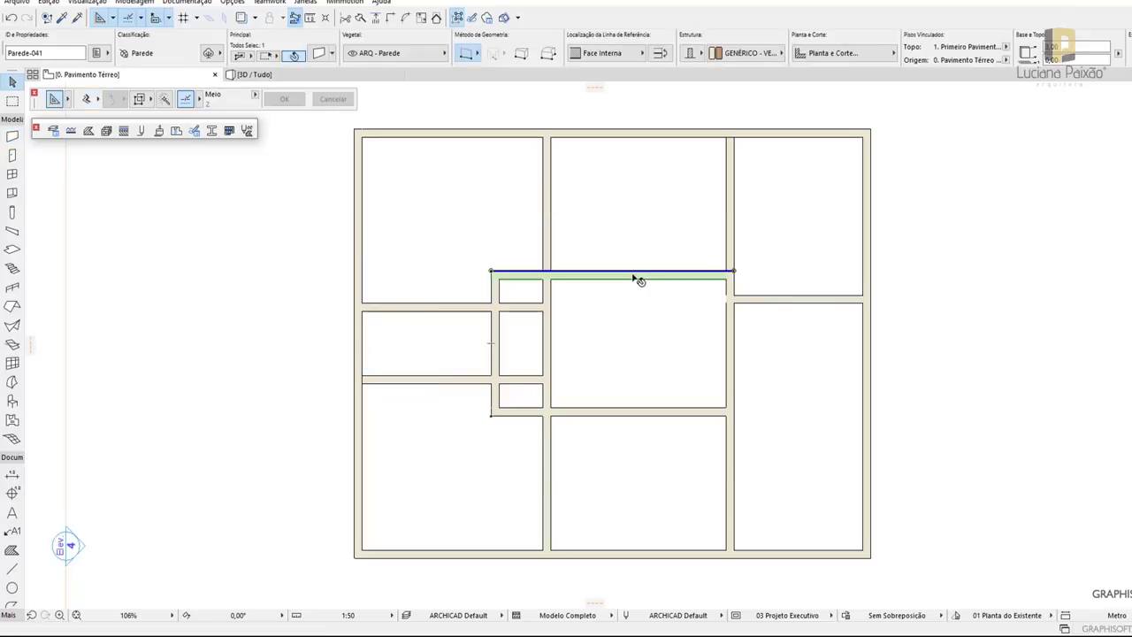
left_click(682, 414)
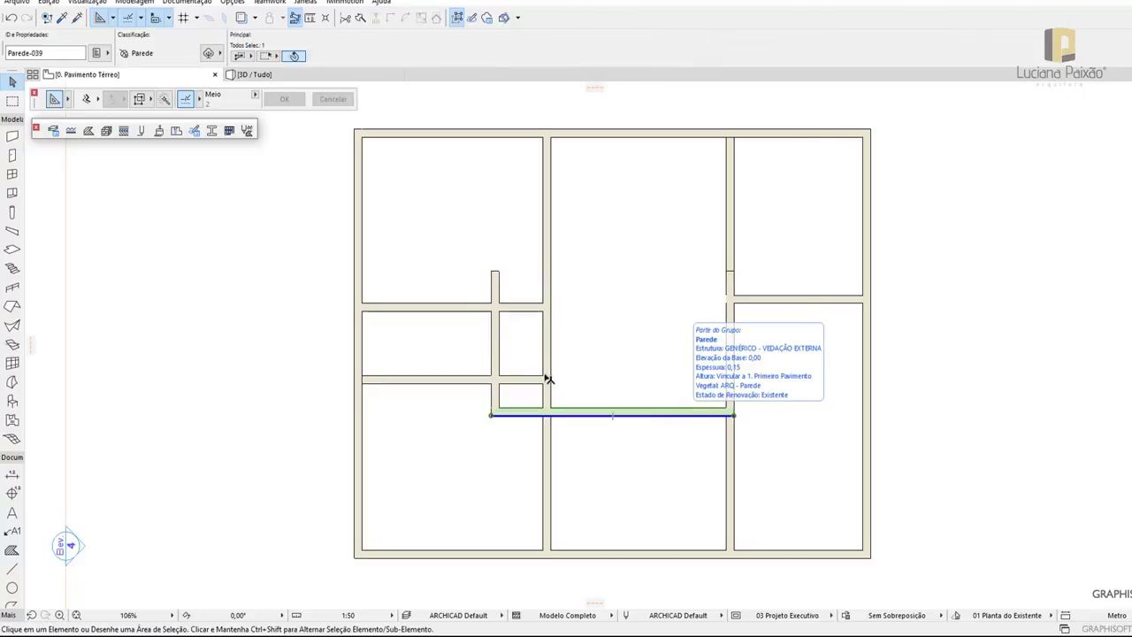
key("Delete")
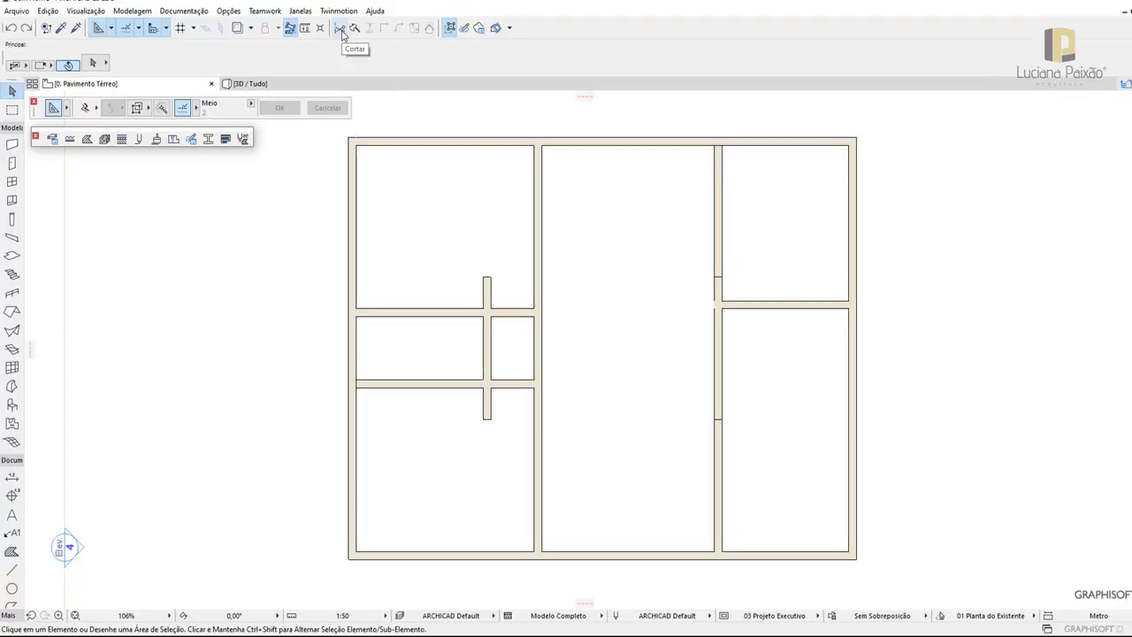
Trim the wall stubs above and below the small room and the wall separating it from the central space
left_click(340, 30)
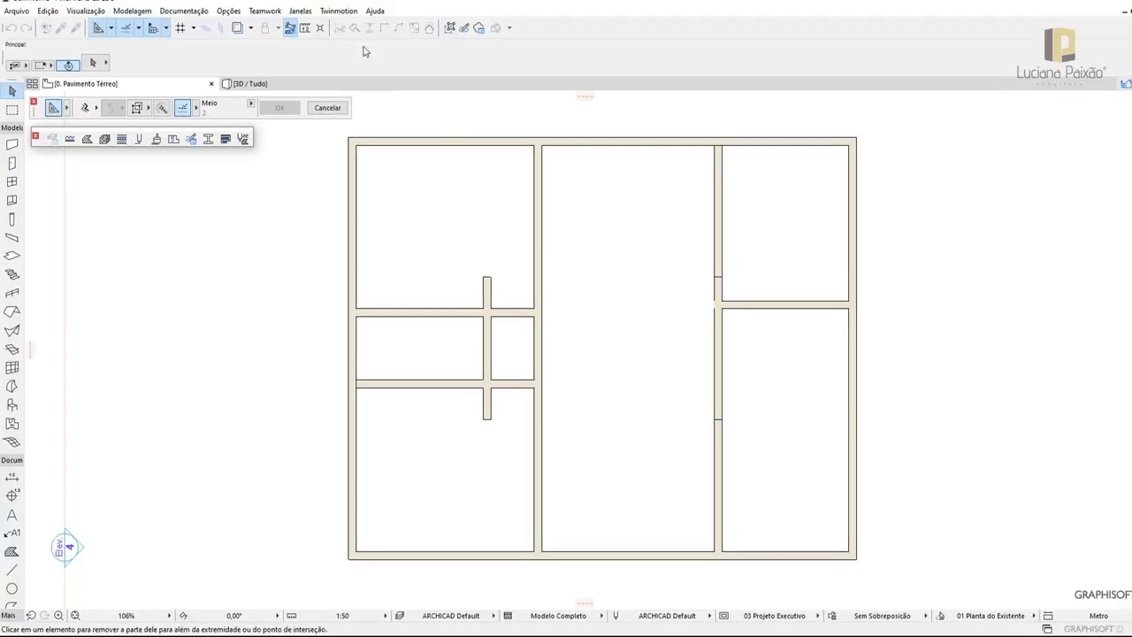
left_click(492, 304)
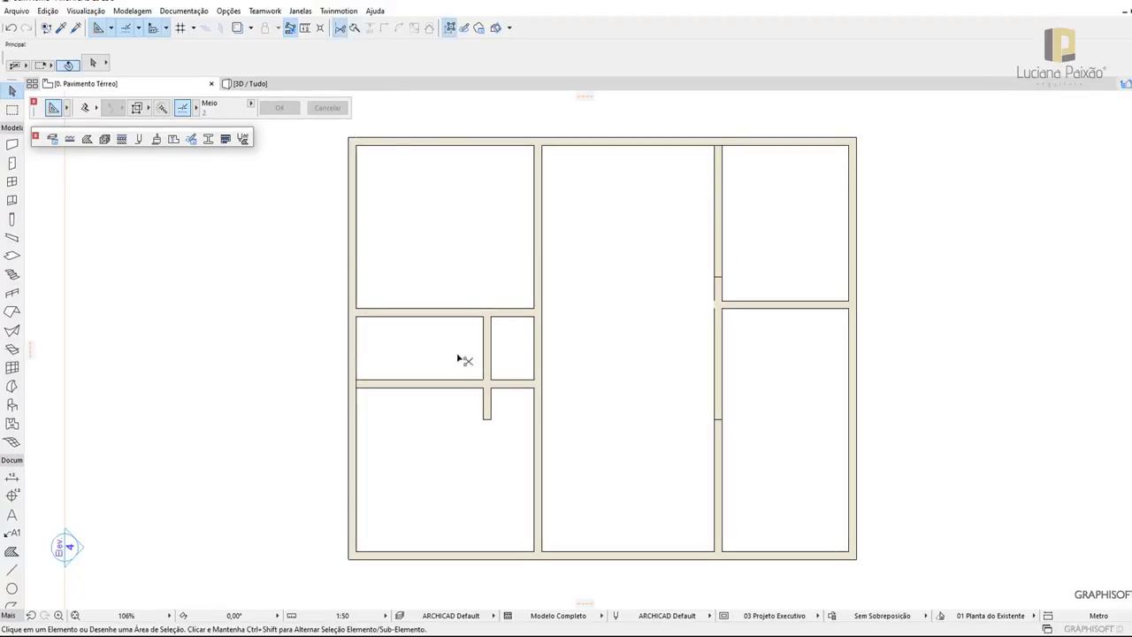
left_click(487, 412, "ctrl")
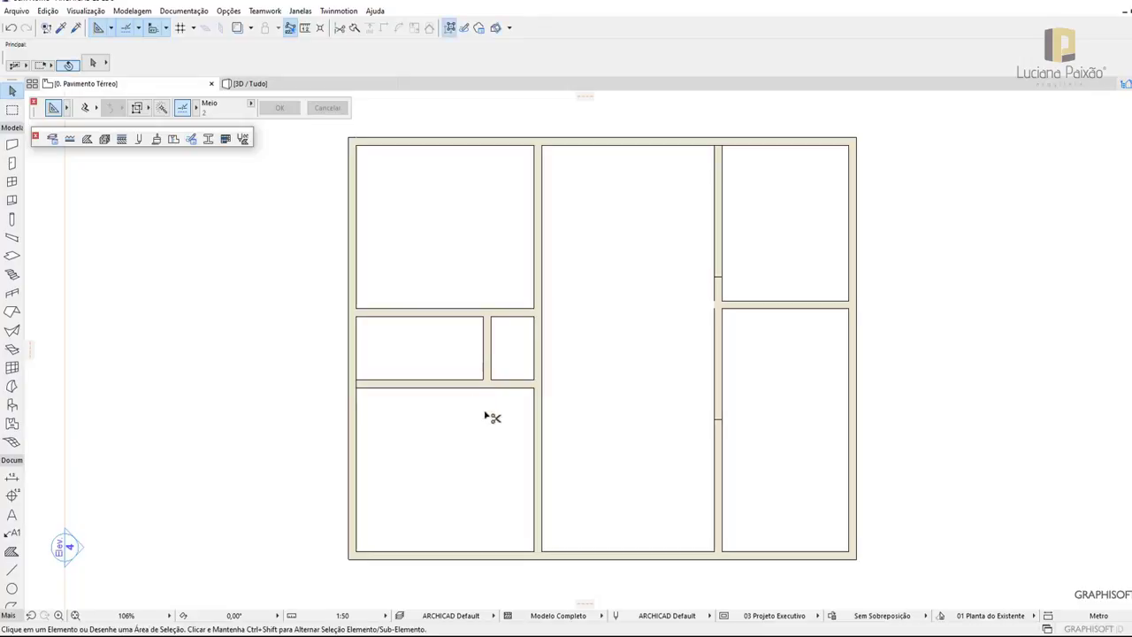
left_click(340, 28)
left_click(536, 363, "ctrl")
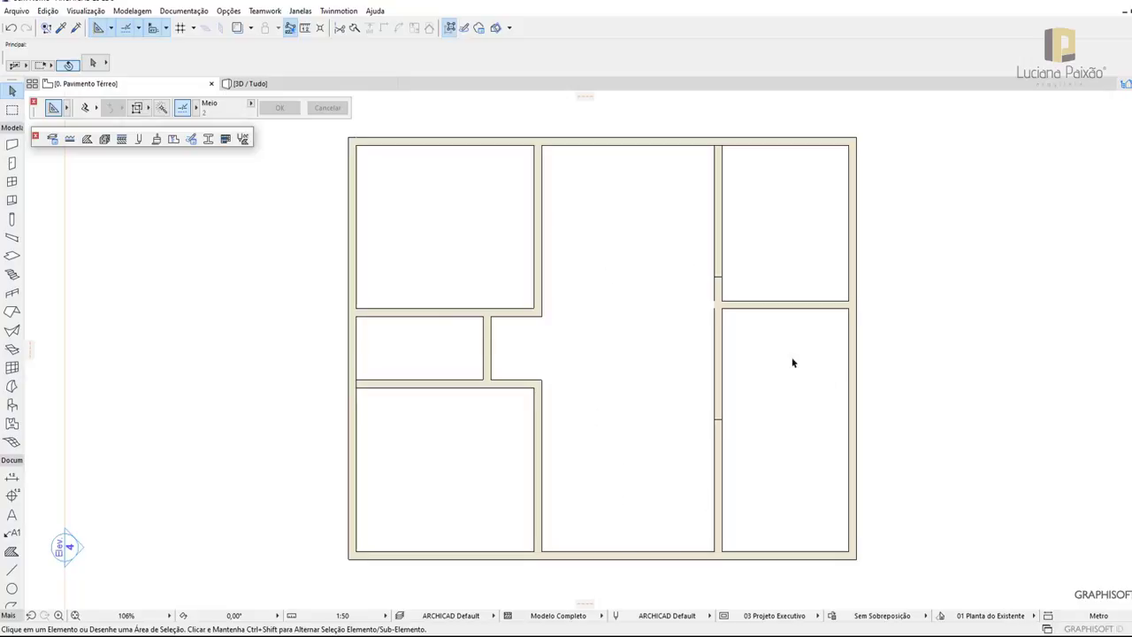
Select and inspect the upper-right room's walls and the long vertical interior wall
left_click(748, 306)
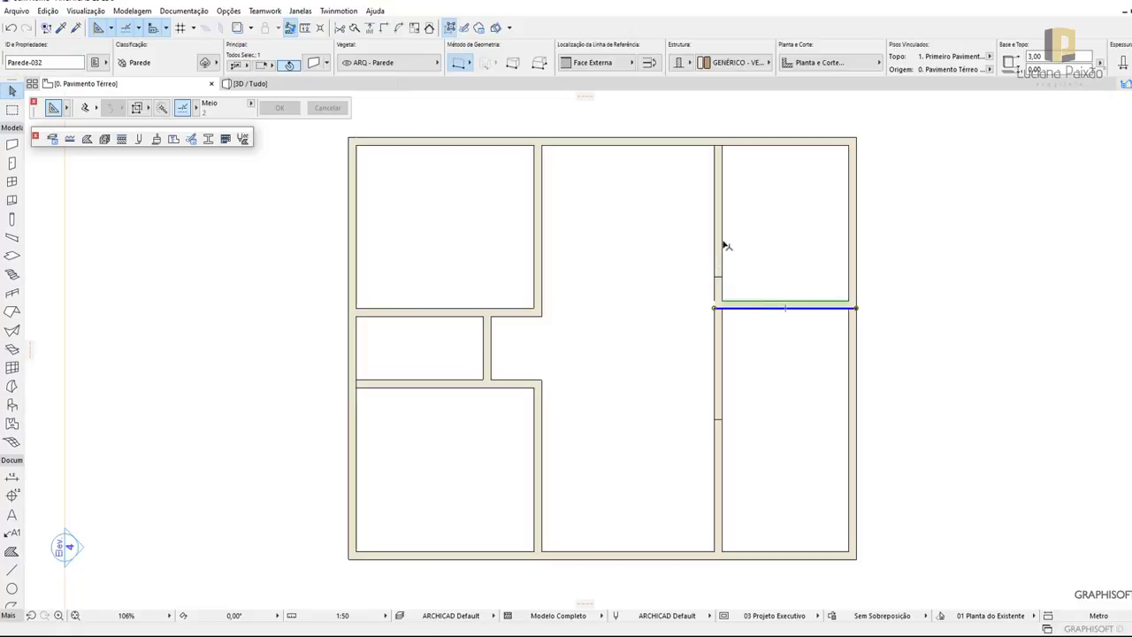
left_click(721, 246, "shift")
key("Escape")
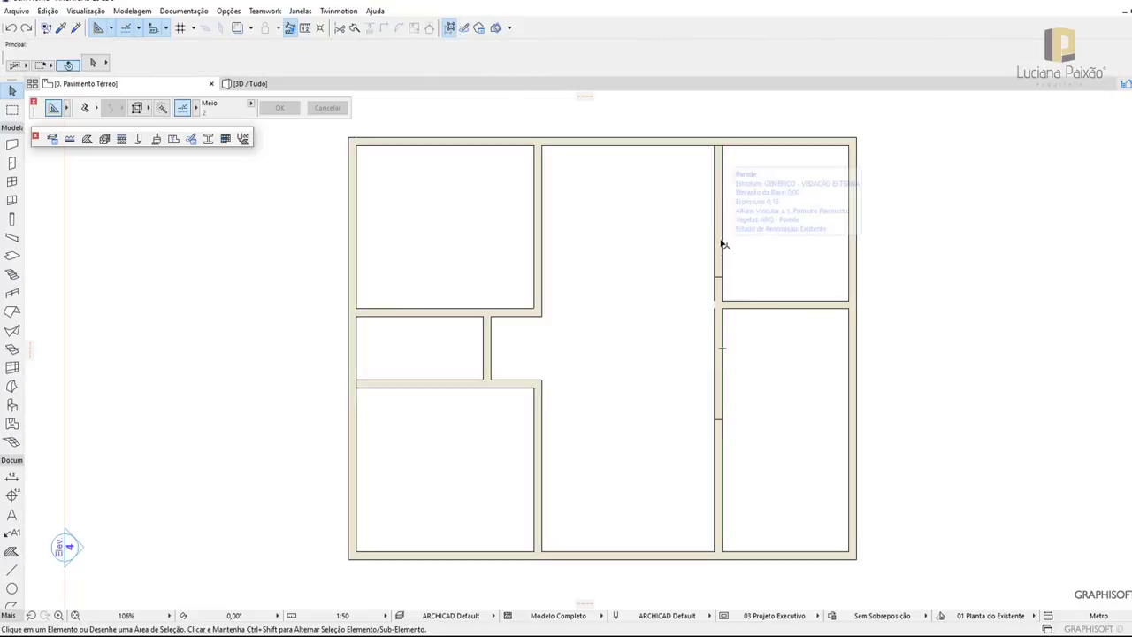
left_click(718, 292)
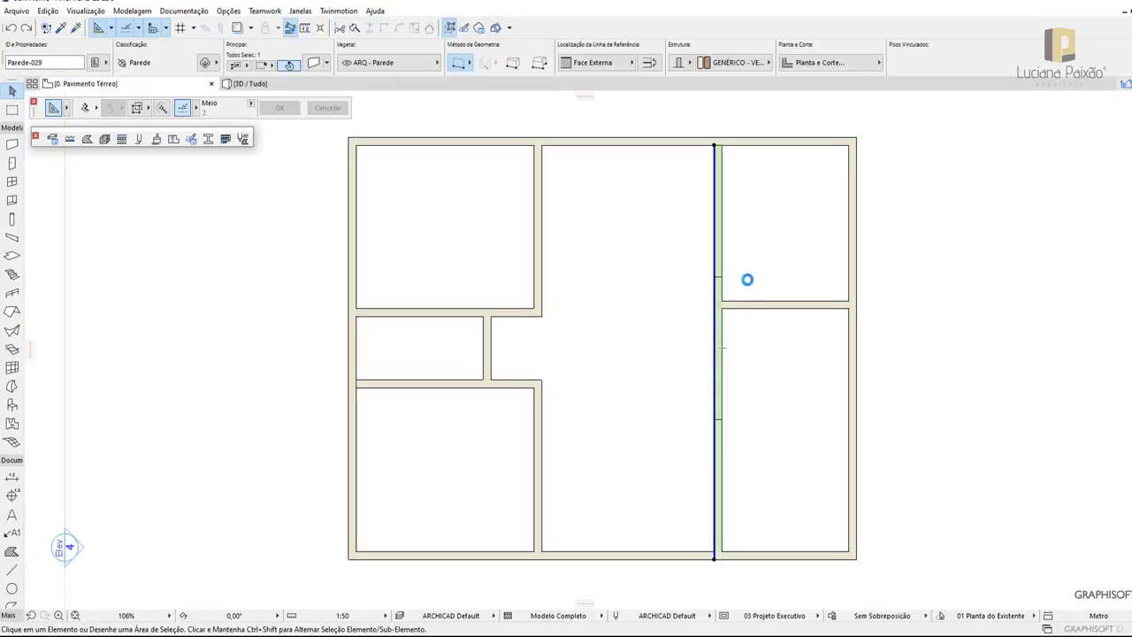
left_click(889, 299)
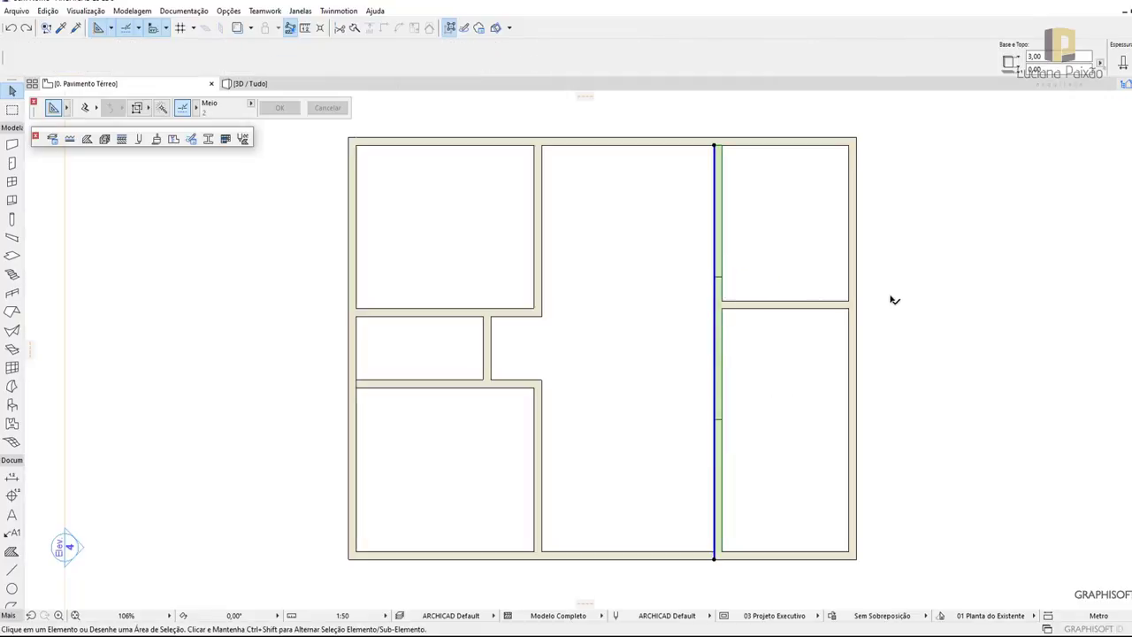
left_click(723, 287)
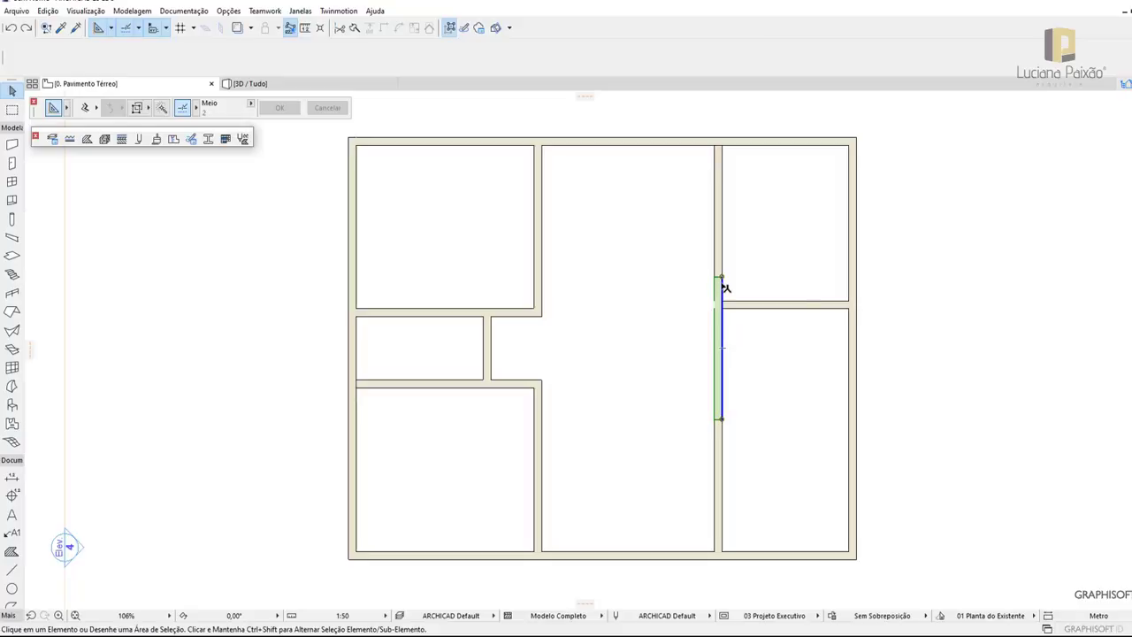
left_click(913, 354)
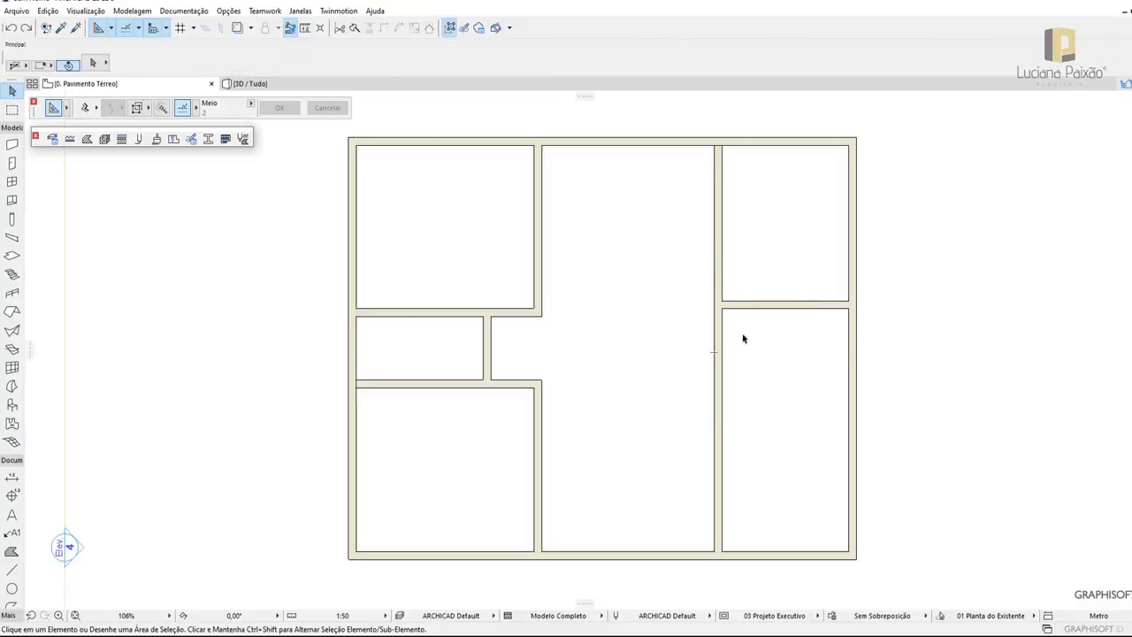
Move the right interior wall's bottom end up to the upper-right room's wall
left_click(718, 531)
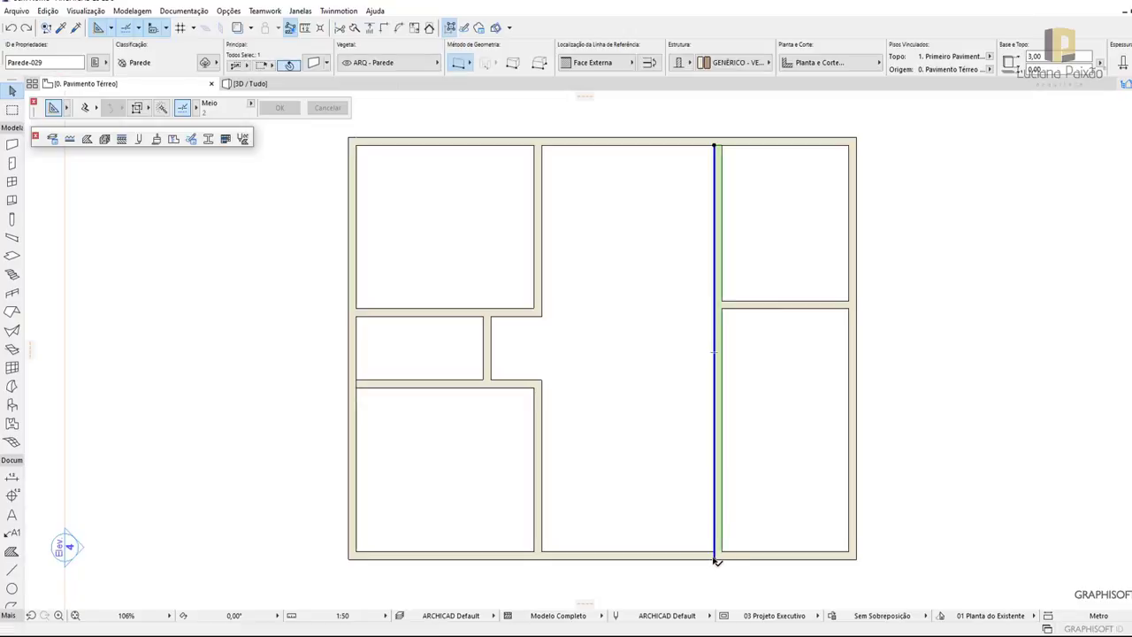
left_click(718, 387)
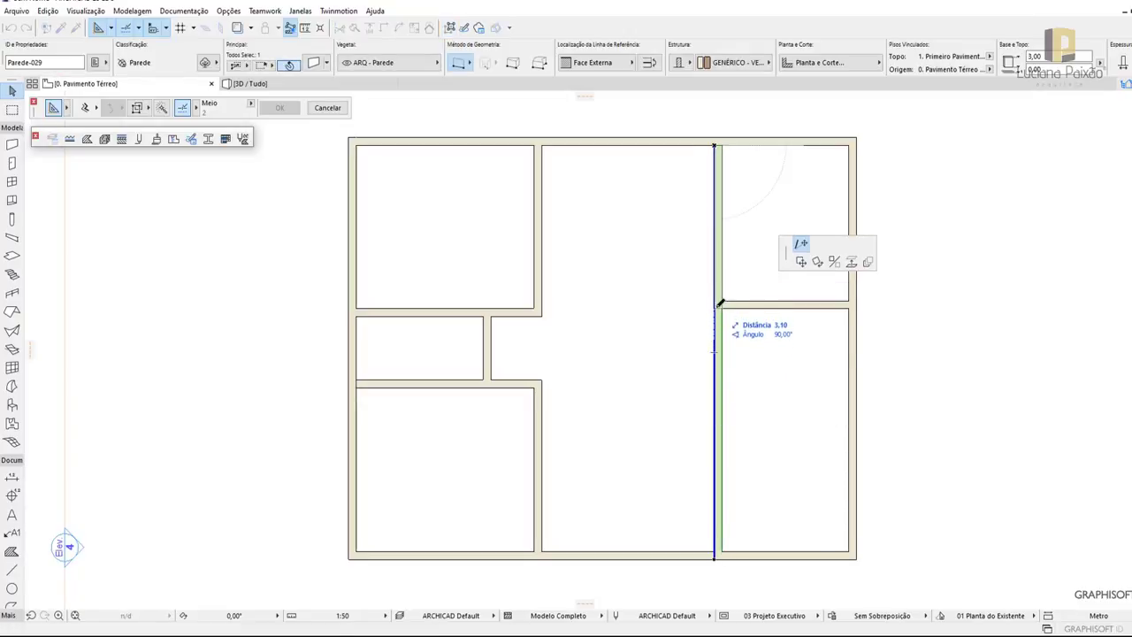
left_click(716, 309)
left_click(933, 329)
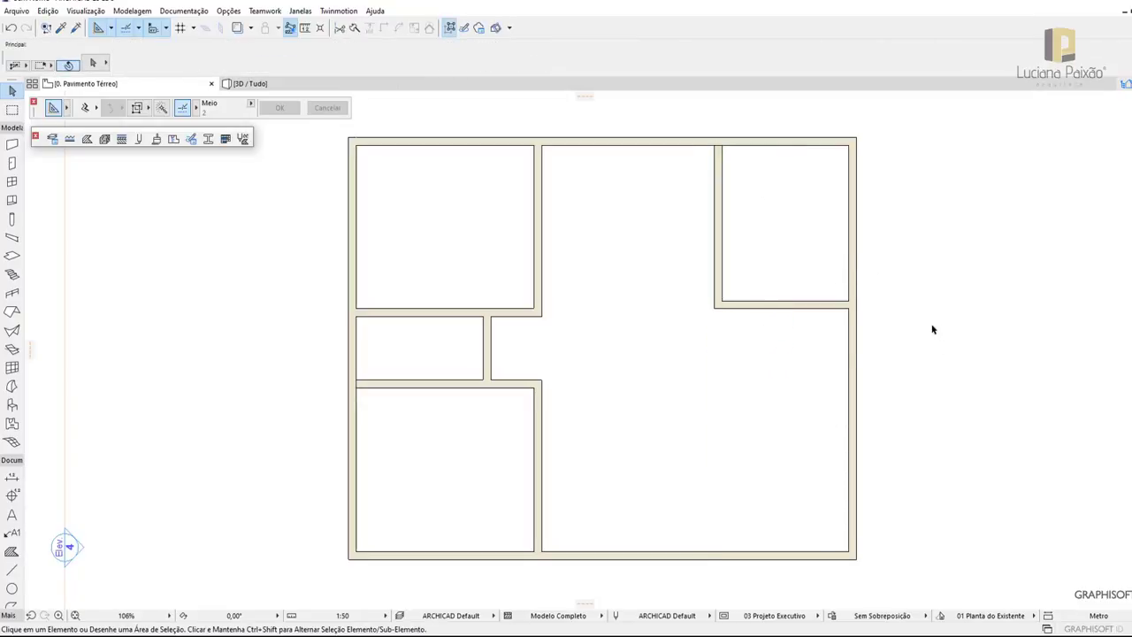
left_click(747, 306)
left_click(718, 255, "shift")
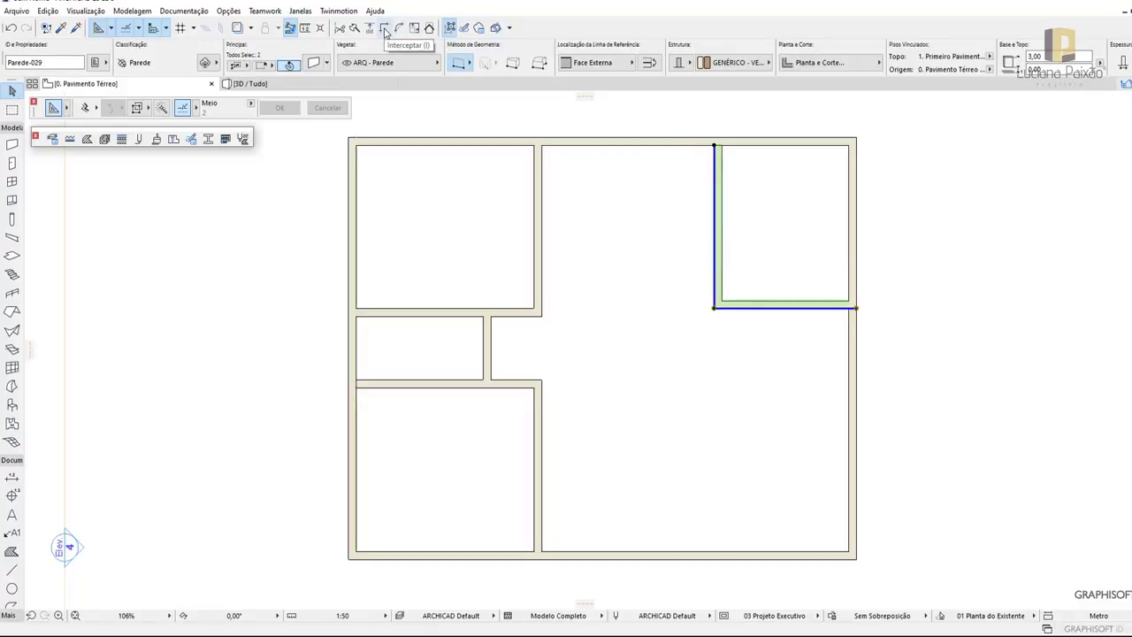
Join the upper-right room's two selected walls at their shared corner with Interceptar
left_click(386, 30)
left_click(952, 292)
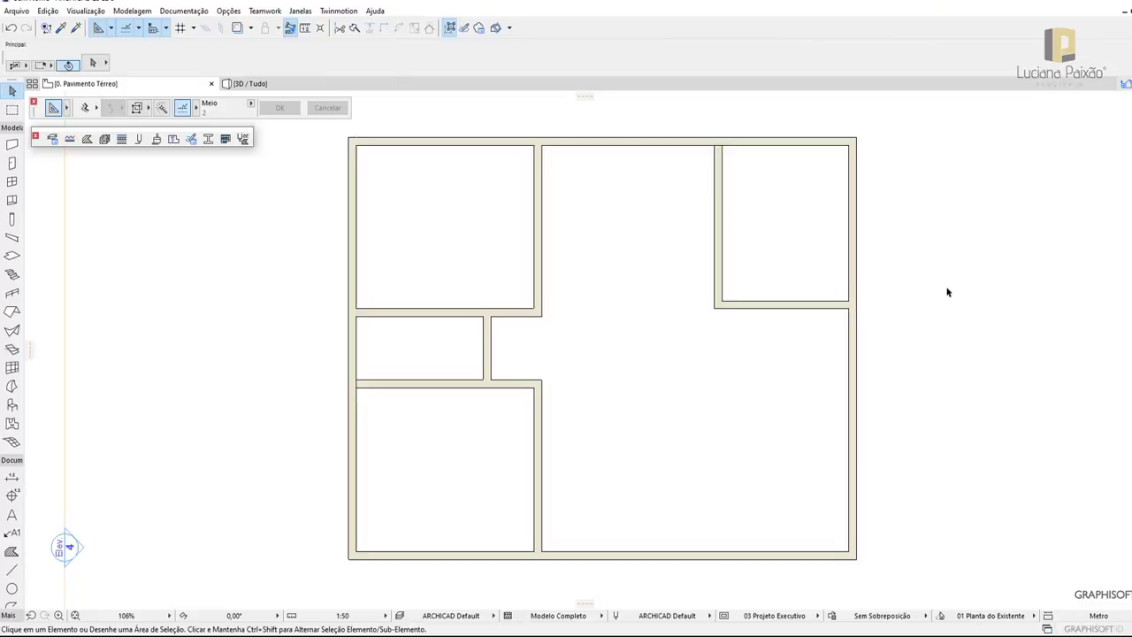
scroll(496, 387, "down", 2)
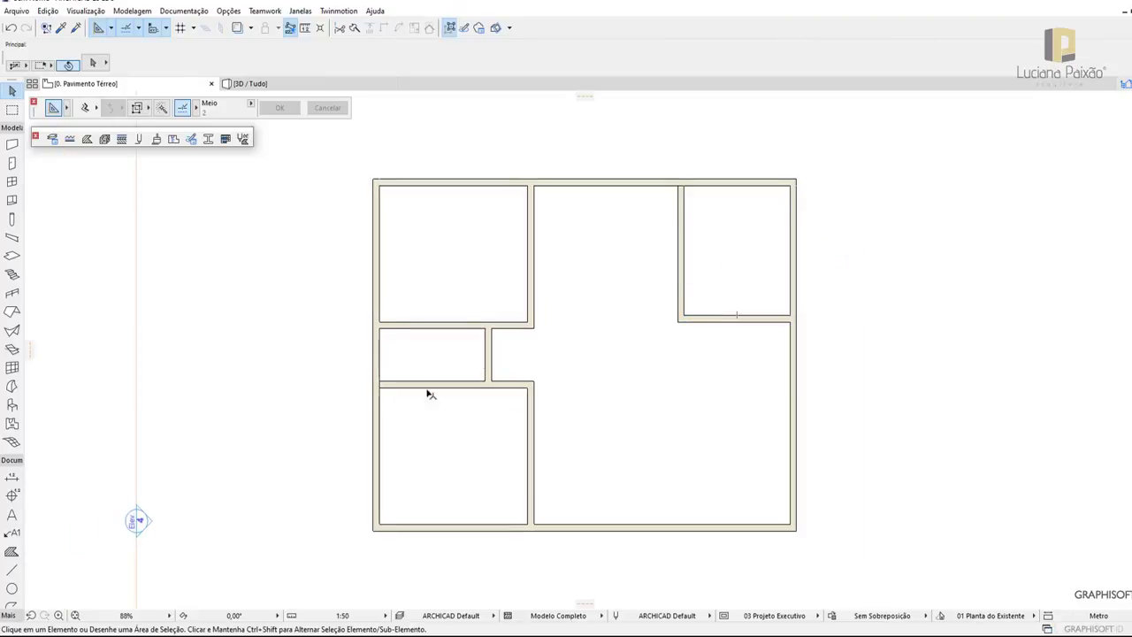
left_click(293, 89)
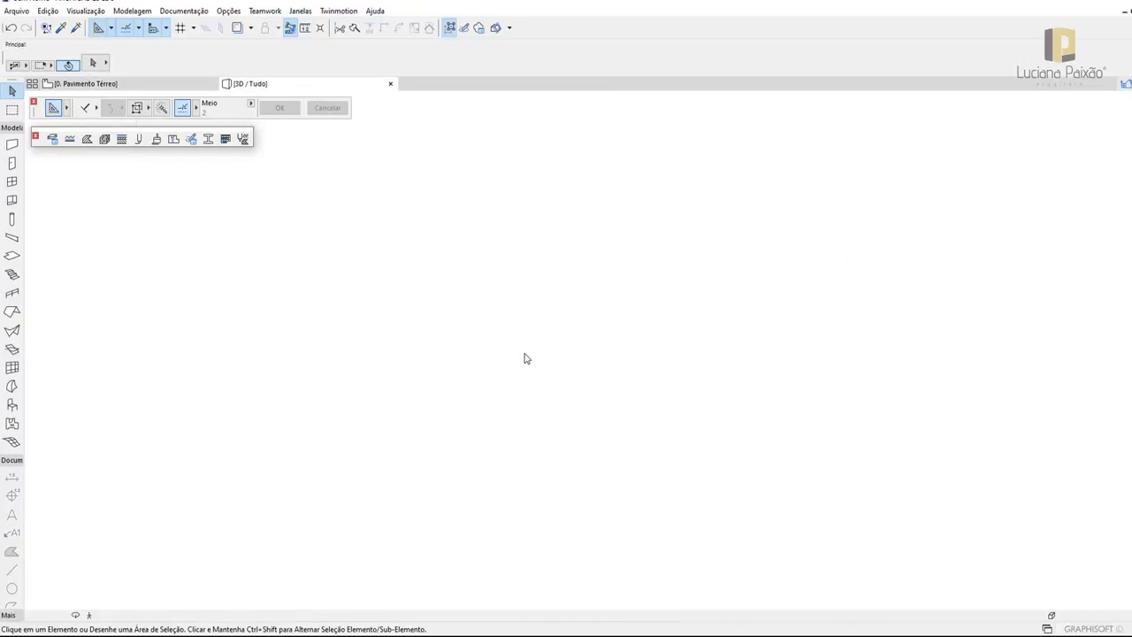
key("o")
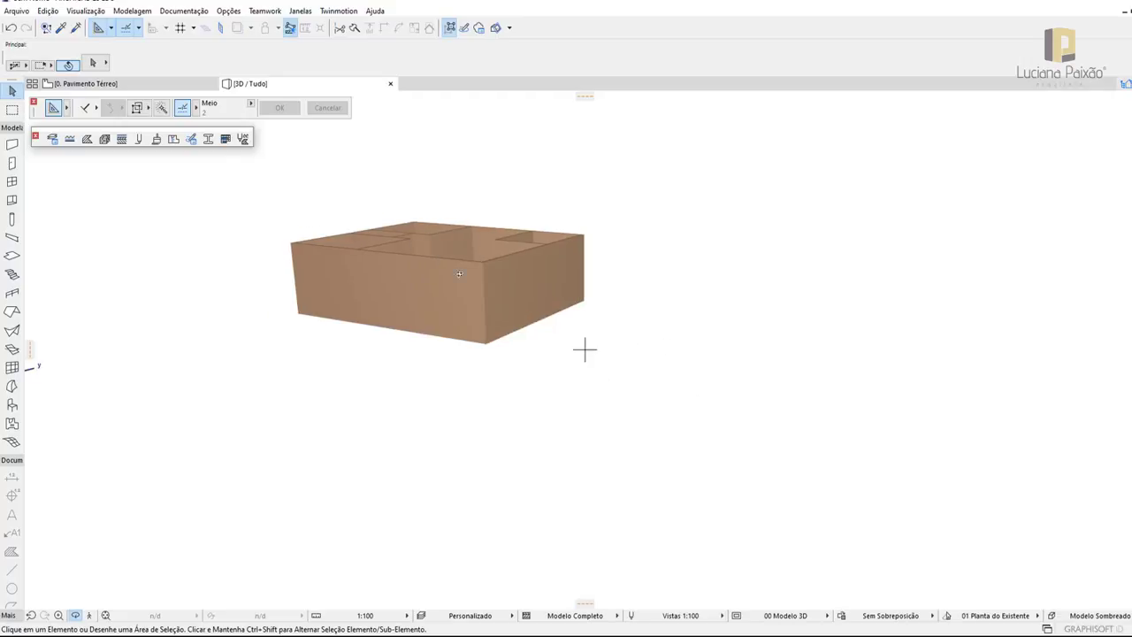
mouse_move(586, 348)
left_mouse_down()
mouse_move(442, 460)
mouse_move(452, 218)
mouse_move(428, 429)
left_mouse_up()
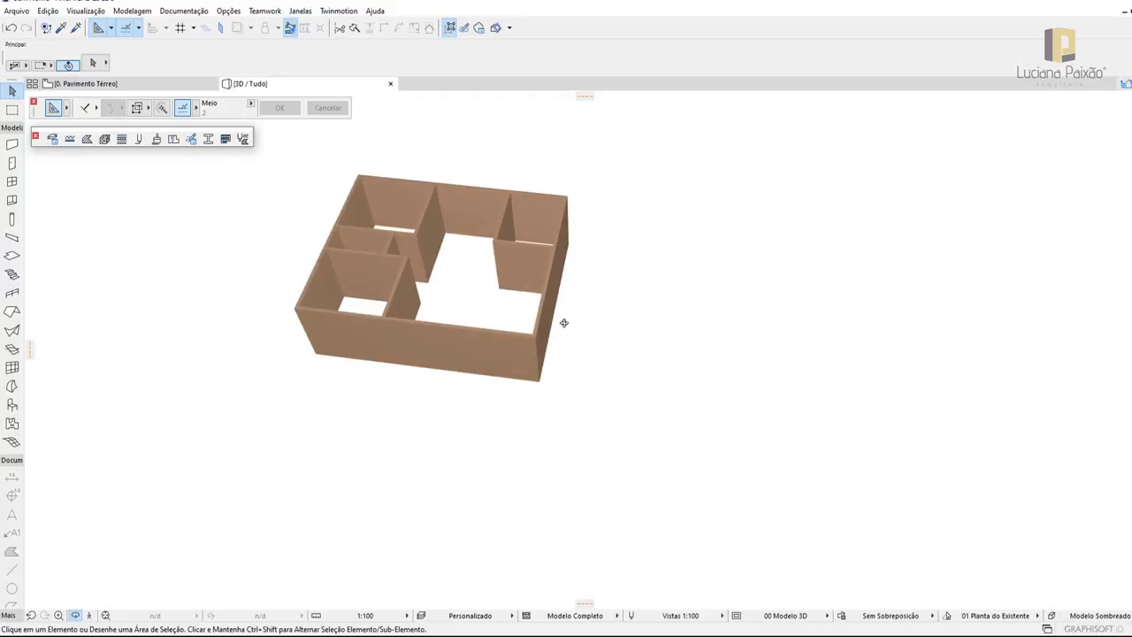
left_click_drag(394, 305, 378, 326)
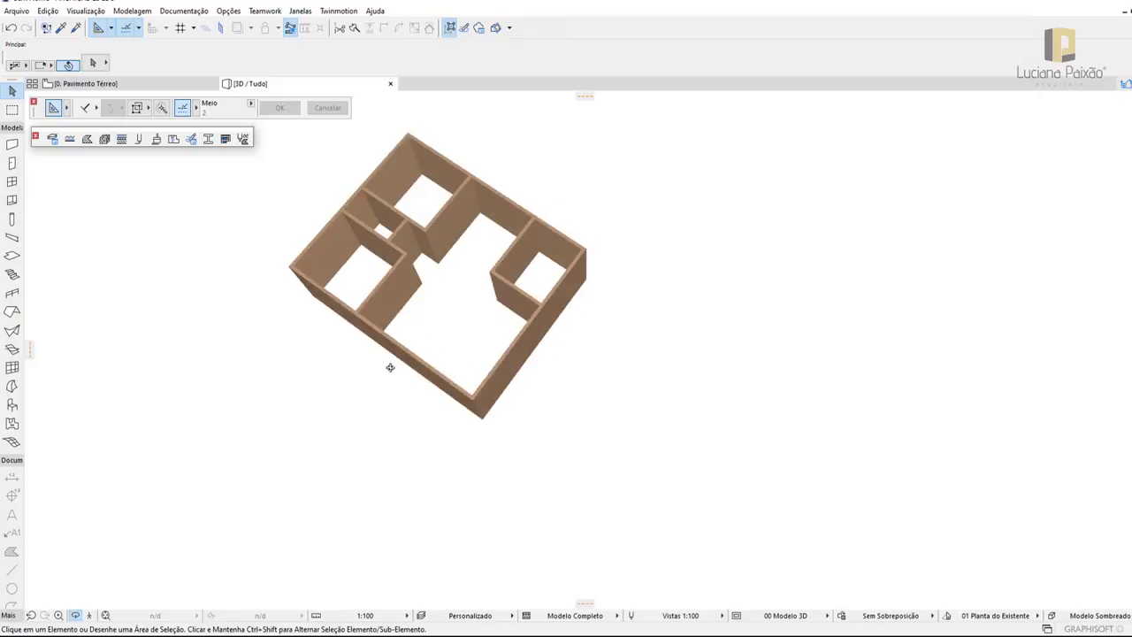
left_click(170, 85)
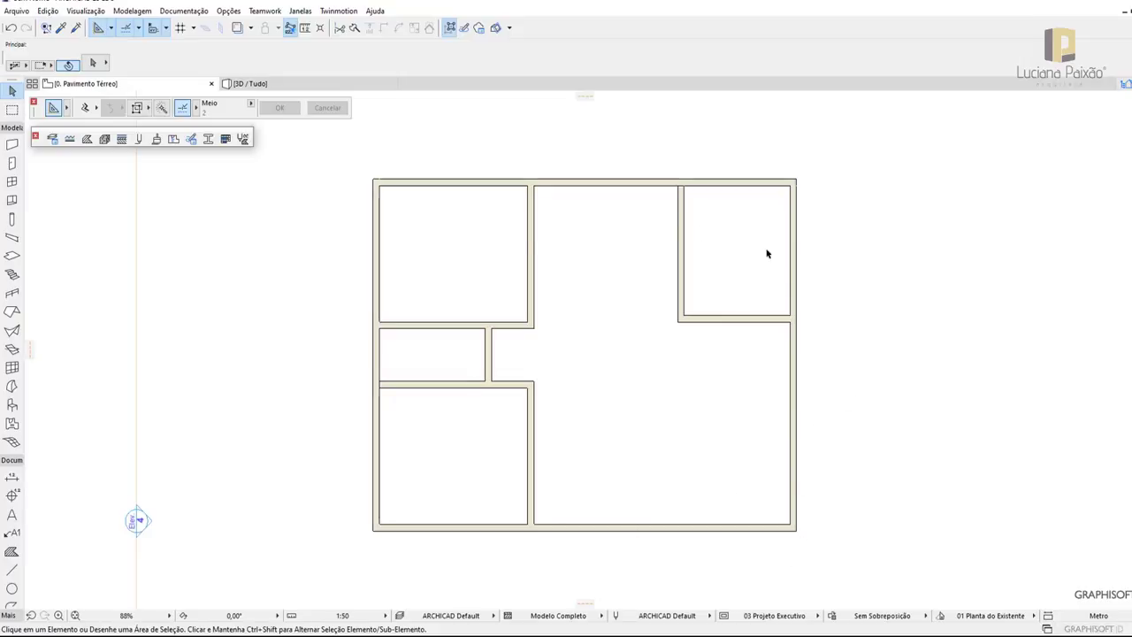
Take trial measurements along the top wall, reading 2,50 to the top-right corner
key("m")
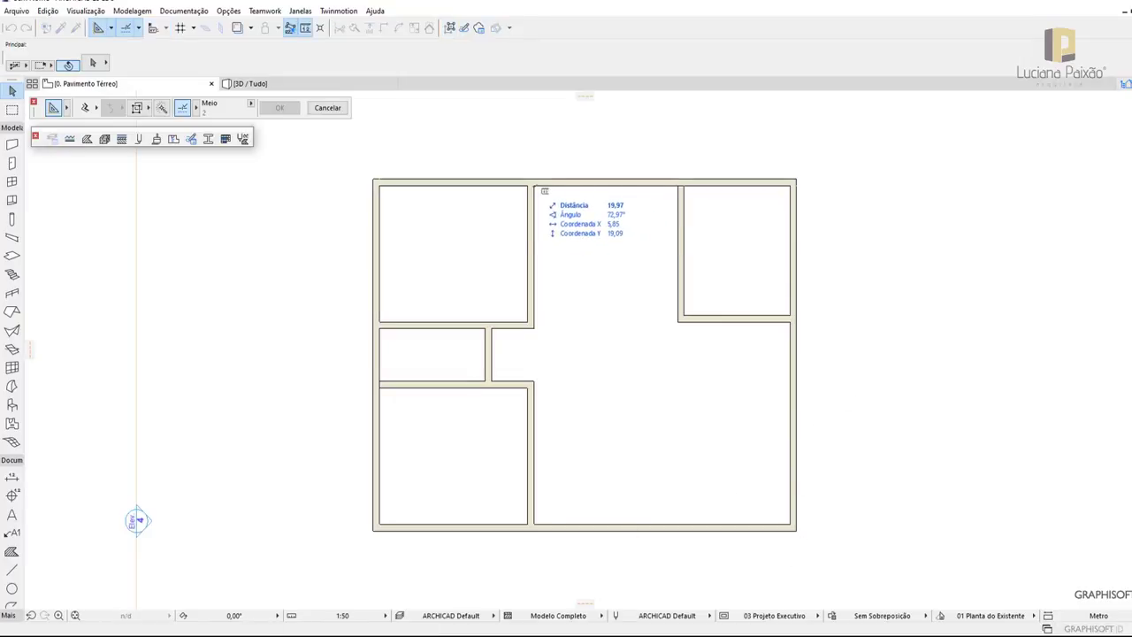
left_click(533, 187)
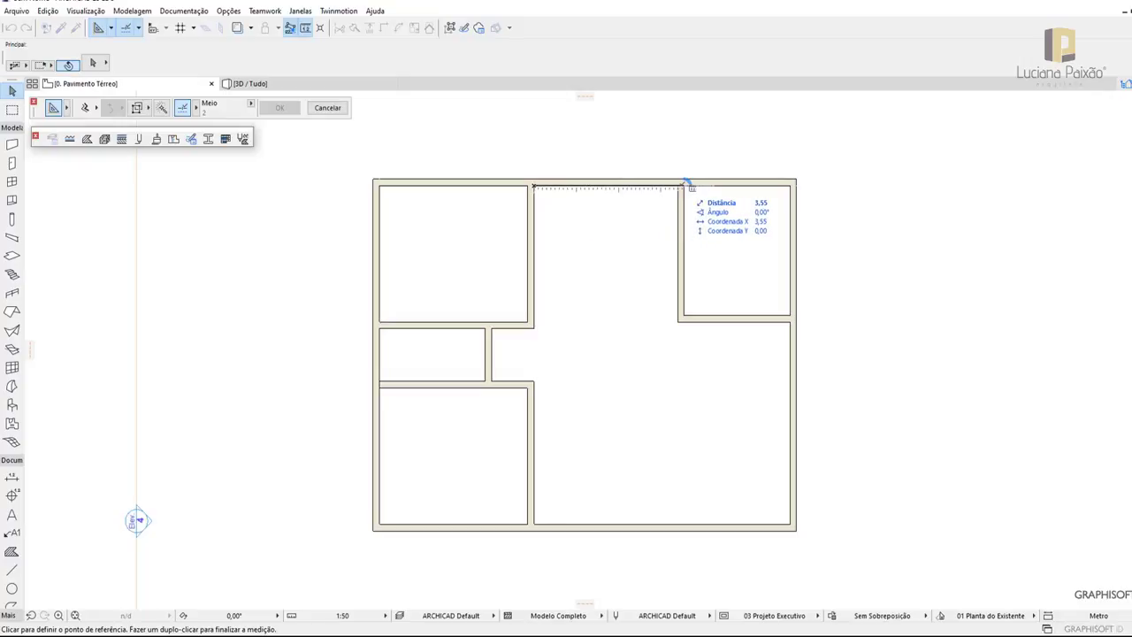
key("Escape")
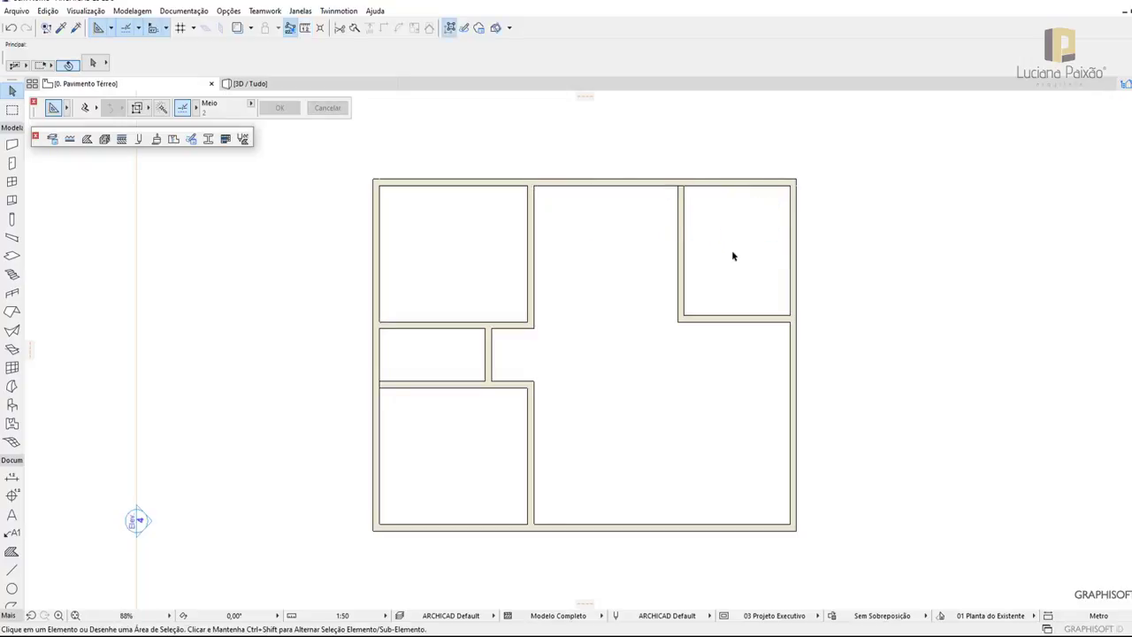
key("m")
left_click(682, 187)
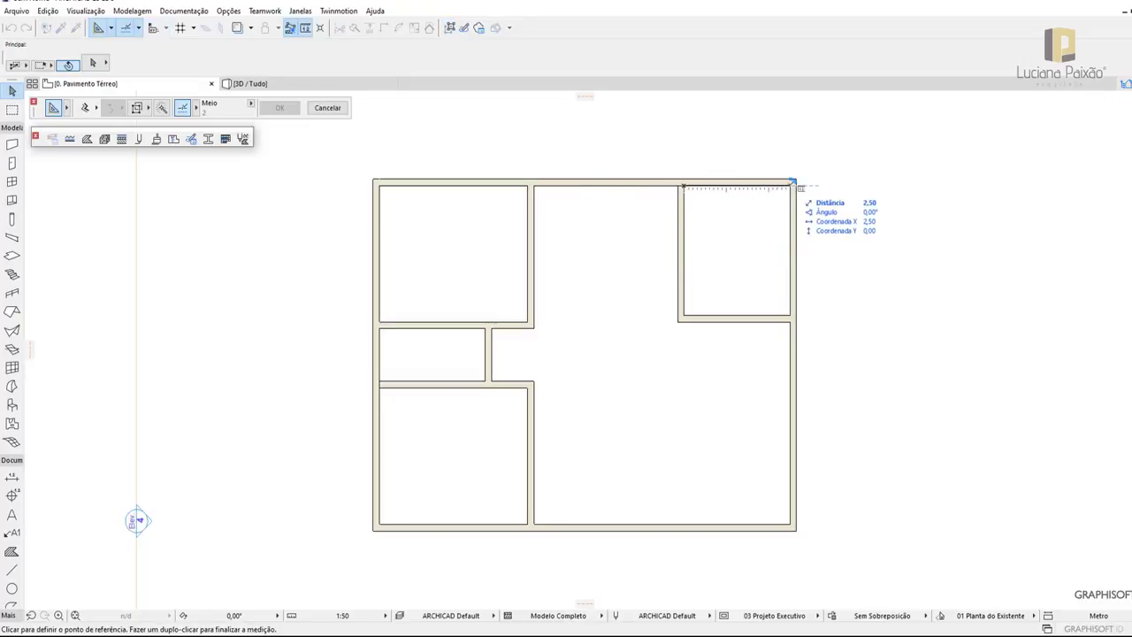
left_click(793, 182)
key("Escape")
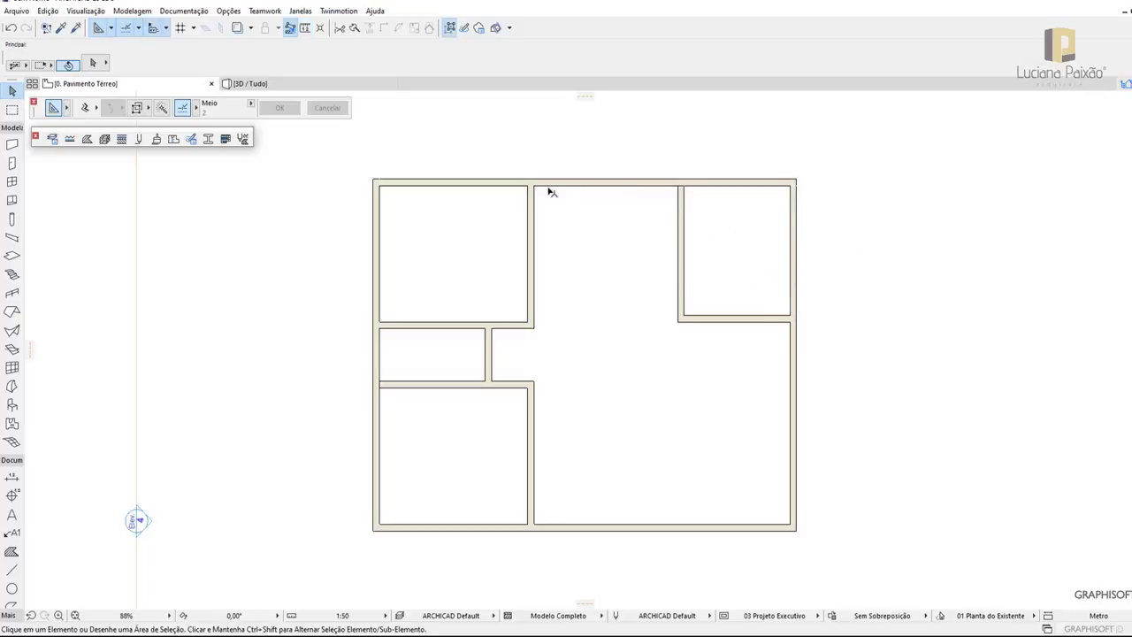
Measure the top-left room at 3,50 and the middle room at 3,40 along the top wall
key("m")
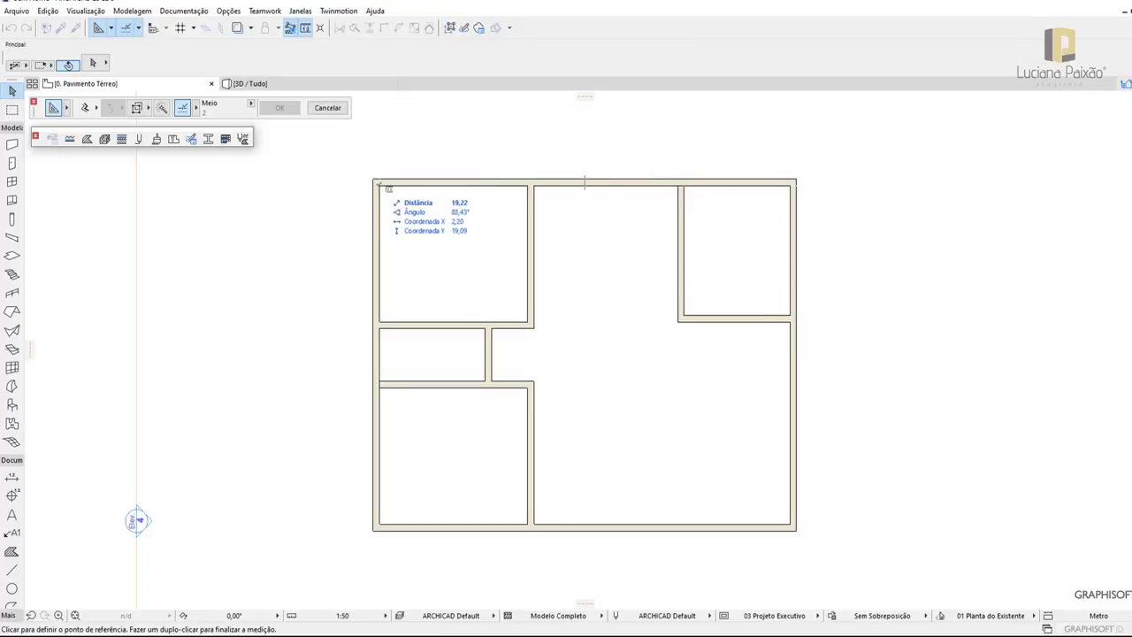
left_click(380, 187)
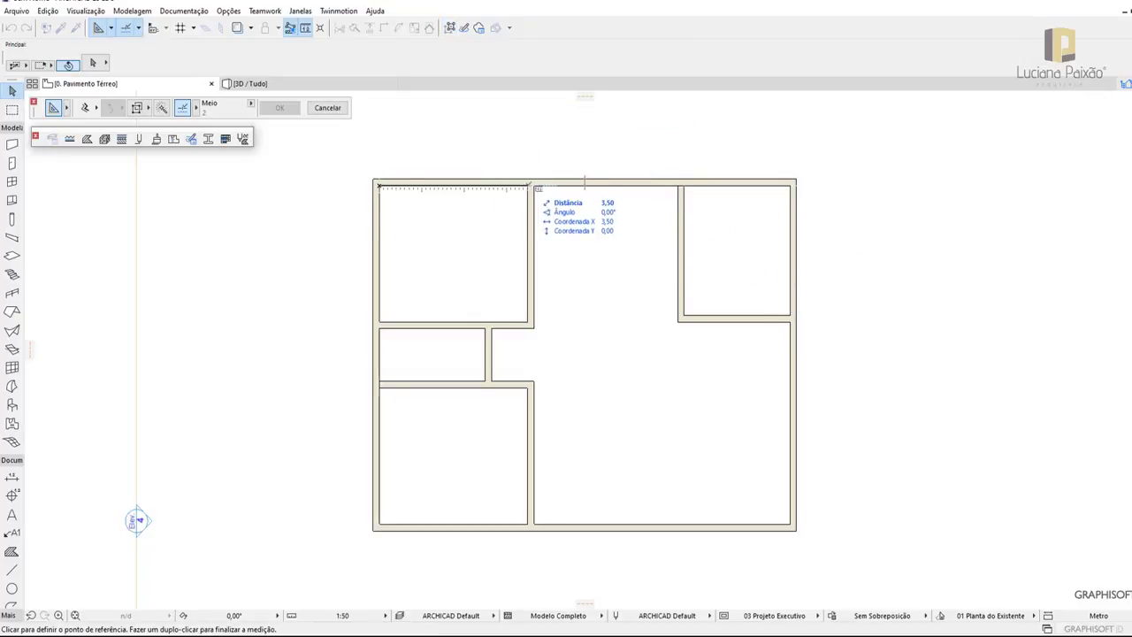
double_click(534, 187)
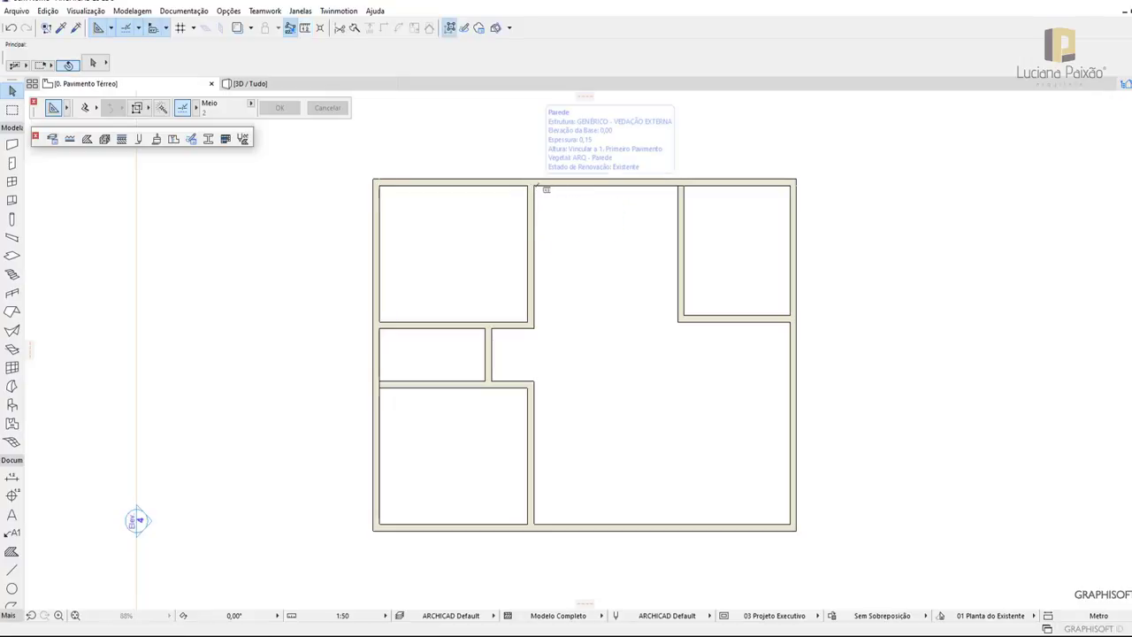
left_click(535, 186)
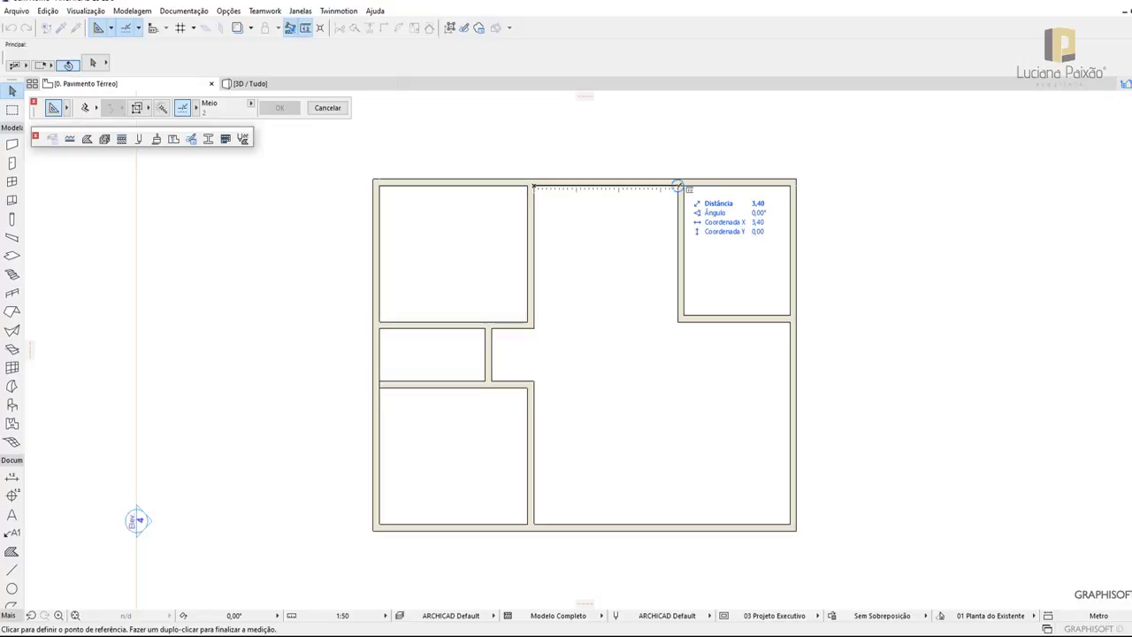
double_click(678, 187)
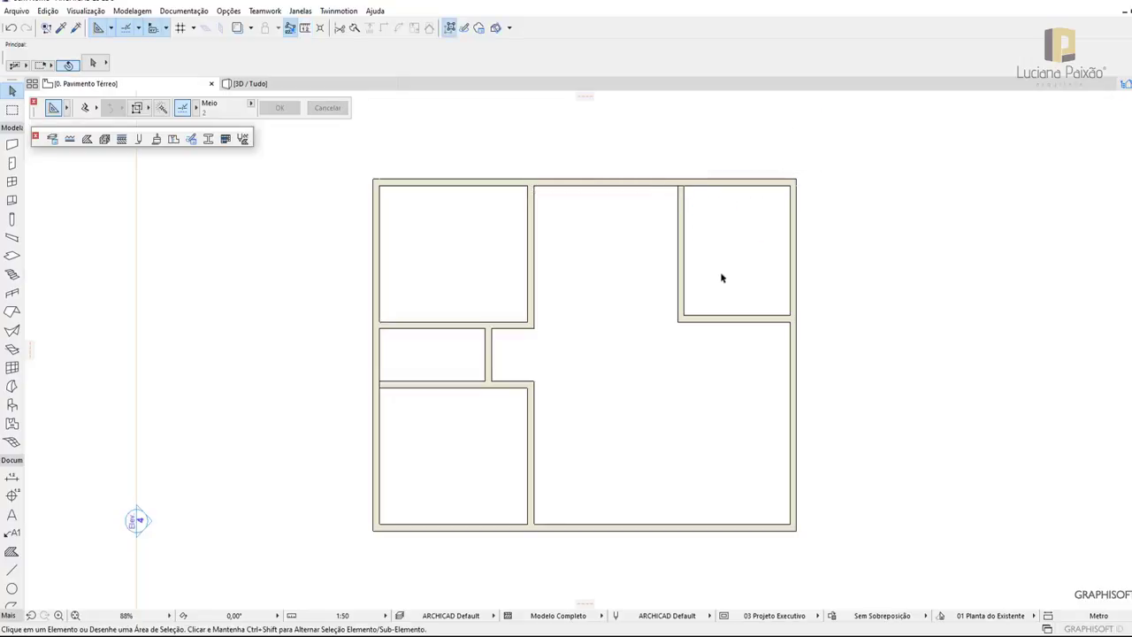
scroll(722, 277, "down", 1)
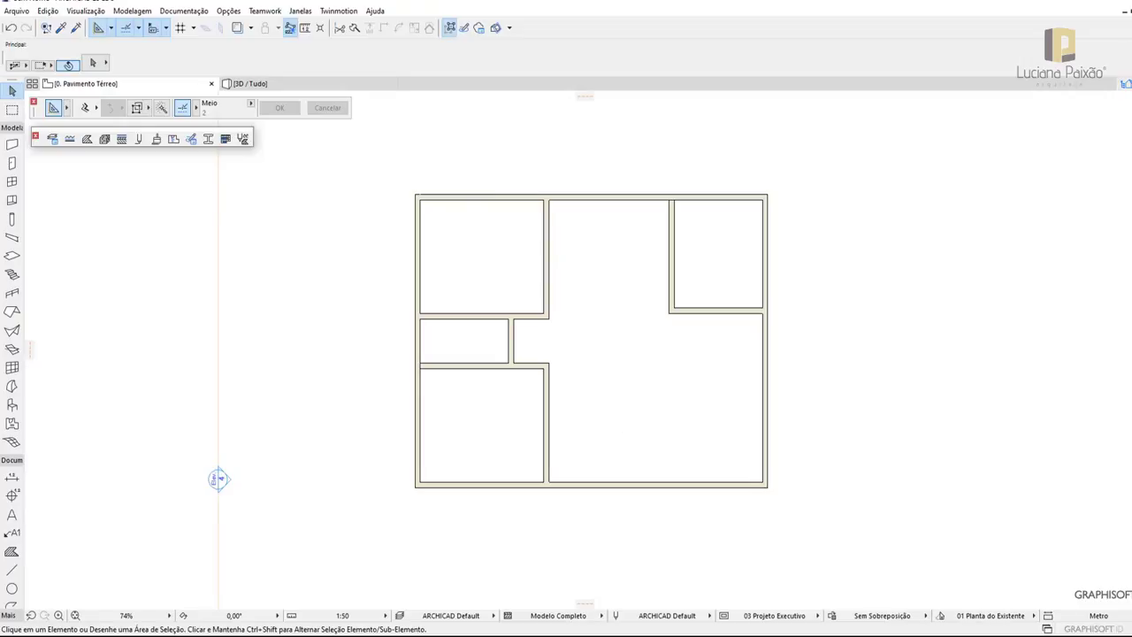
Open the 1 Elevação view showing the walls from ±0,00 to +3,00
left_click(1126, 84)
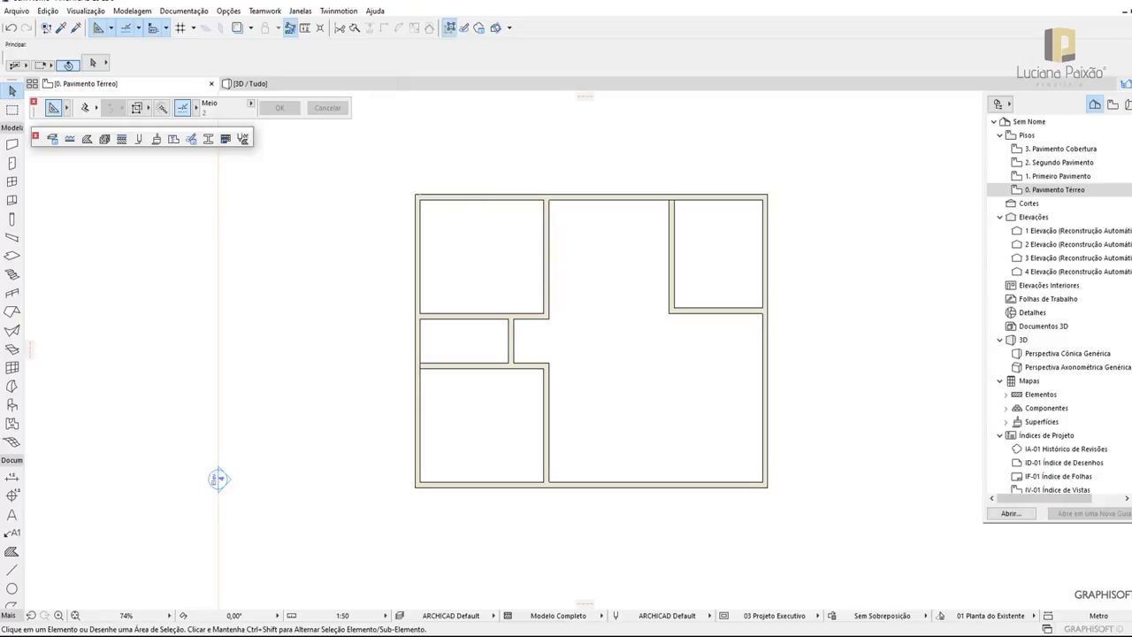
double_click(1050, 231)
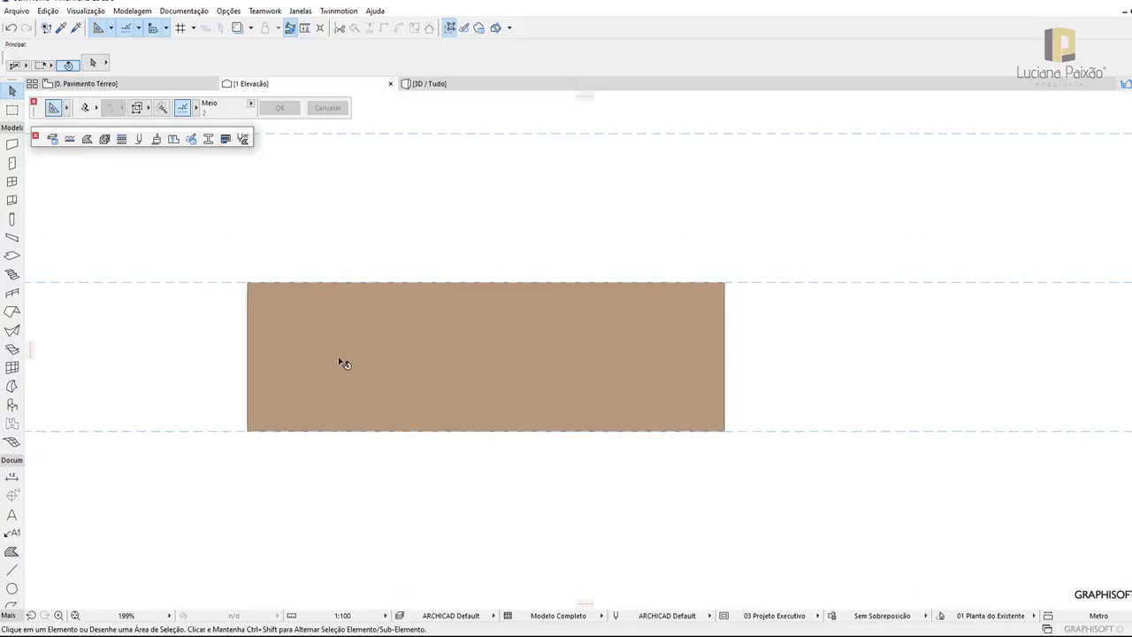
scroll(222, 297, "down", 3)
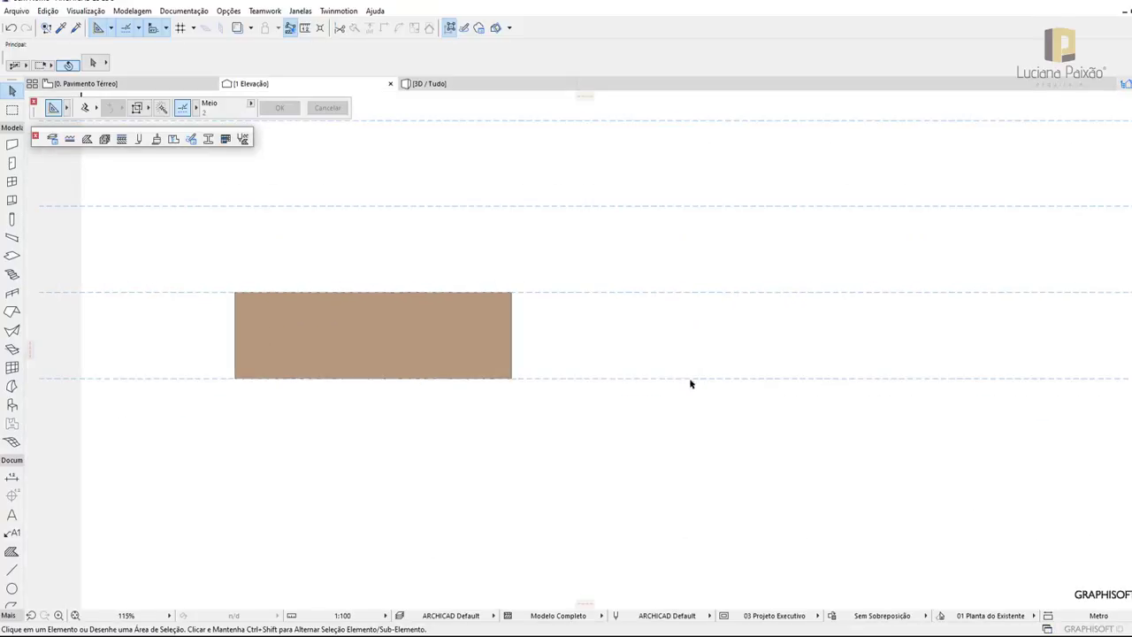
scroll(663, 382, "down", 3)
scroll(893, 398, "up", 2)
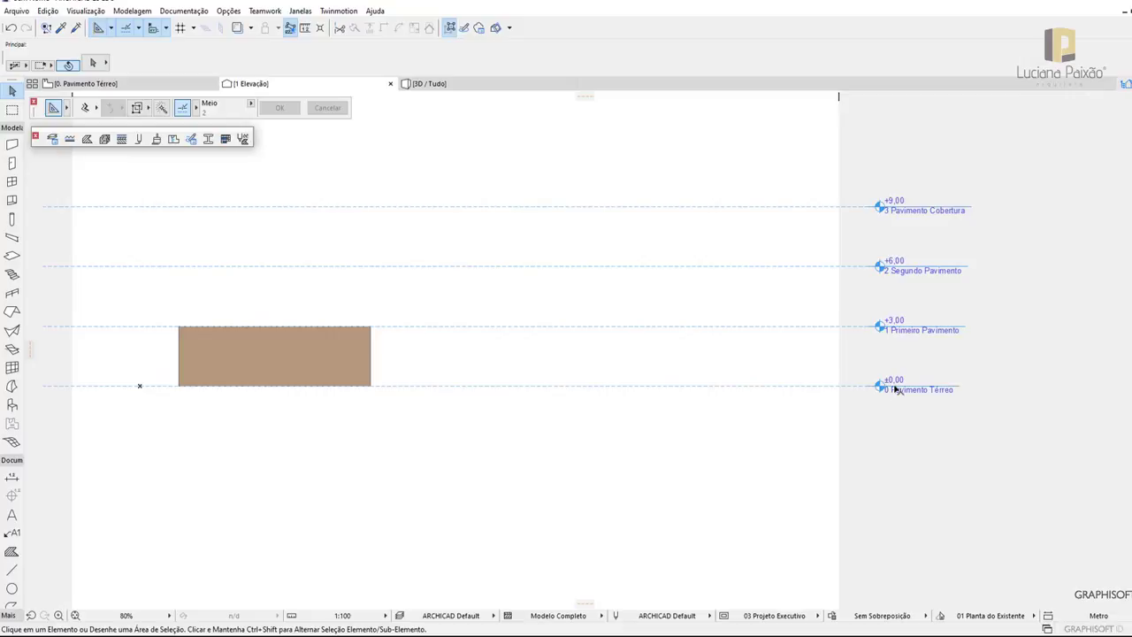
scroll(146, 379, "up", 2)
scroll(147, 379, "up", 1)
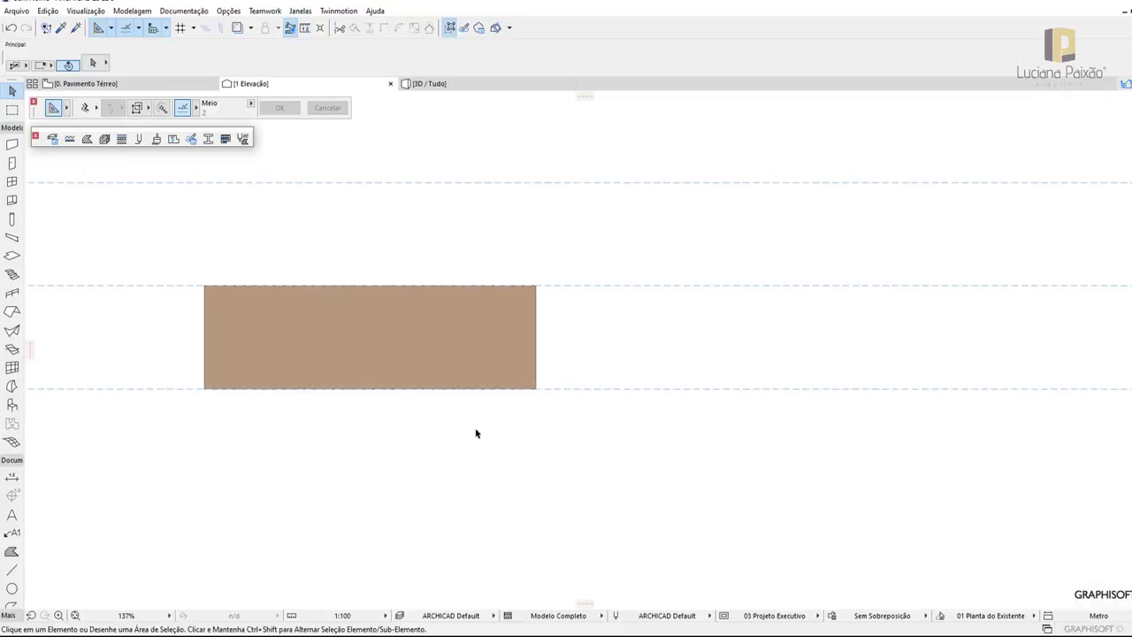
scroll(476, 433, "down", 3)
Drag the elevation's right boundary in toward the wall, then return to the ground-floor plan
left_click(973, 382)
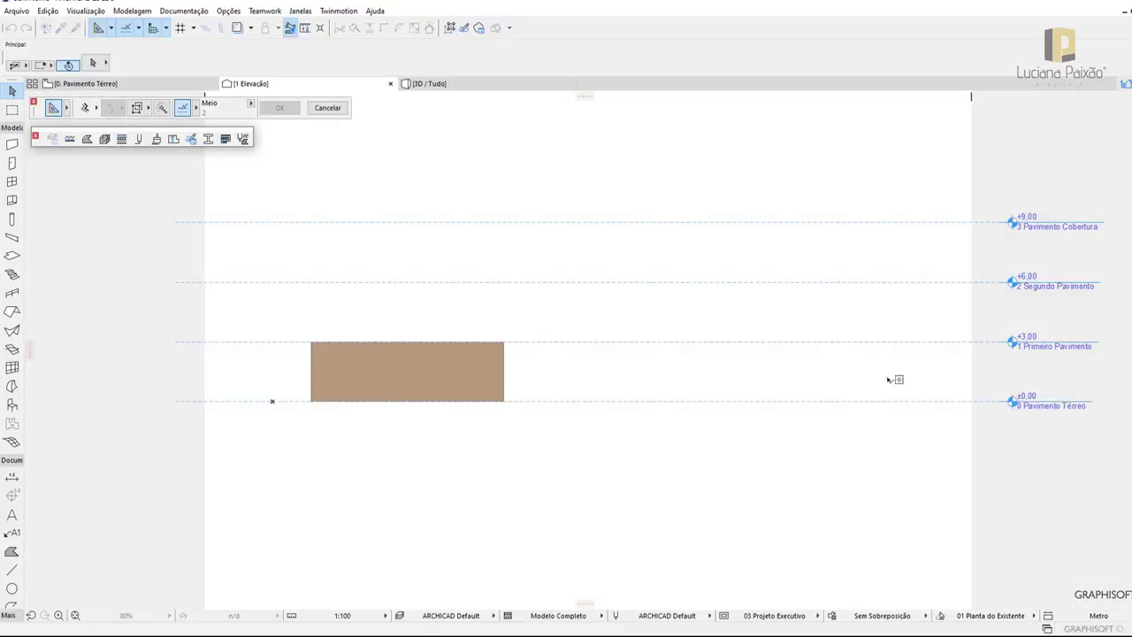
left_click(973, 389)
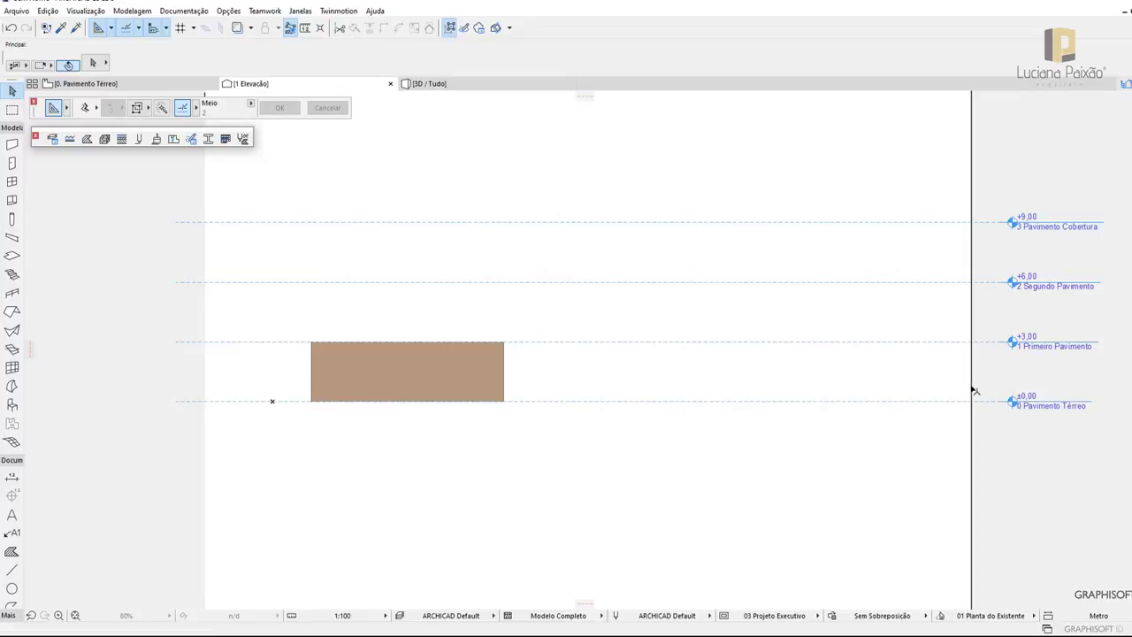
left_click(612, 396)
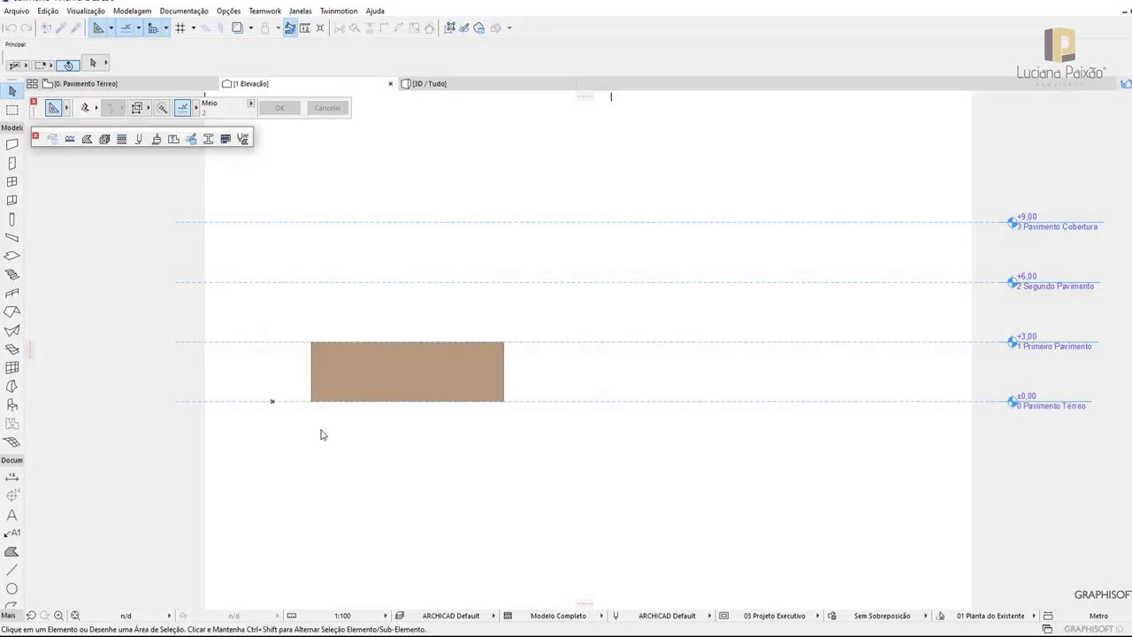
scroll(319, 388, "up", 3)
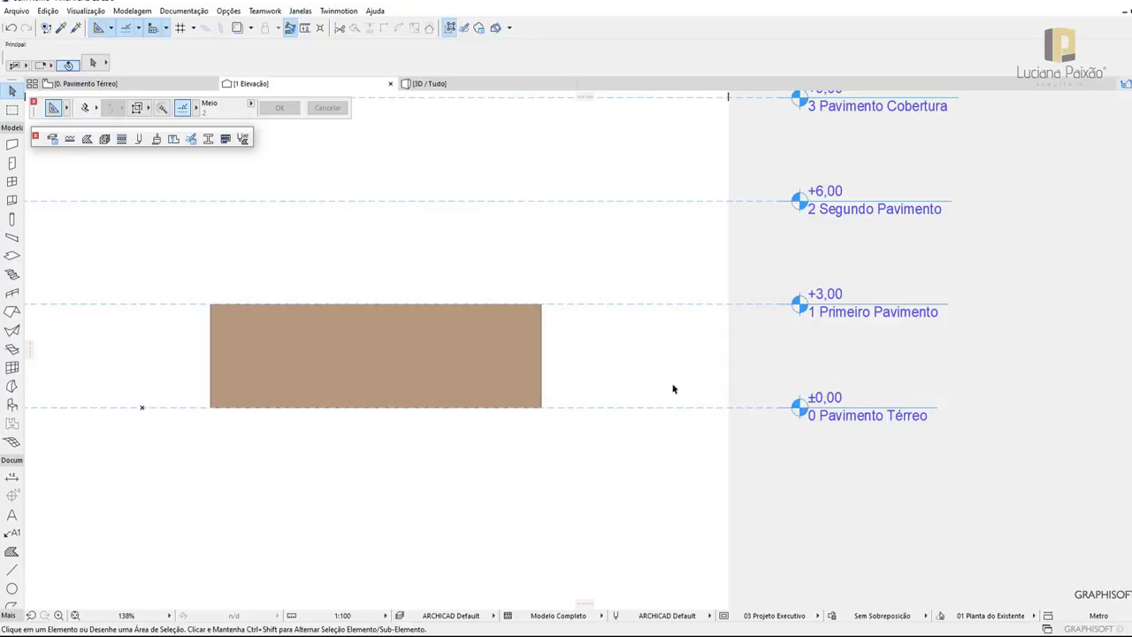
scroll(554, 368, "down", 1)
scroll(230, 310, "up", 1)
scroll(245, 313, "up", 1)
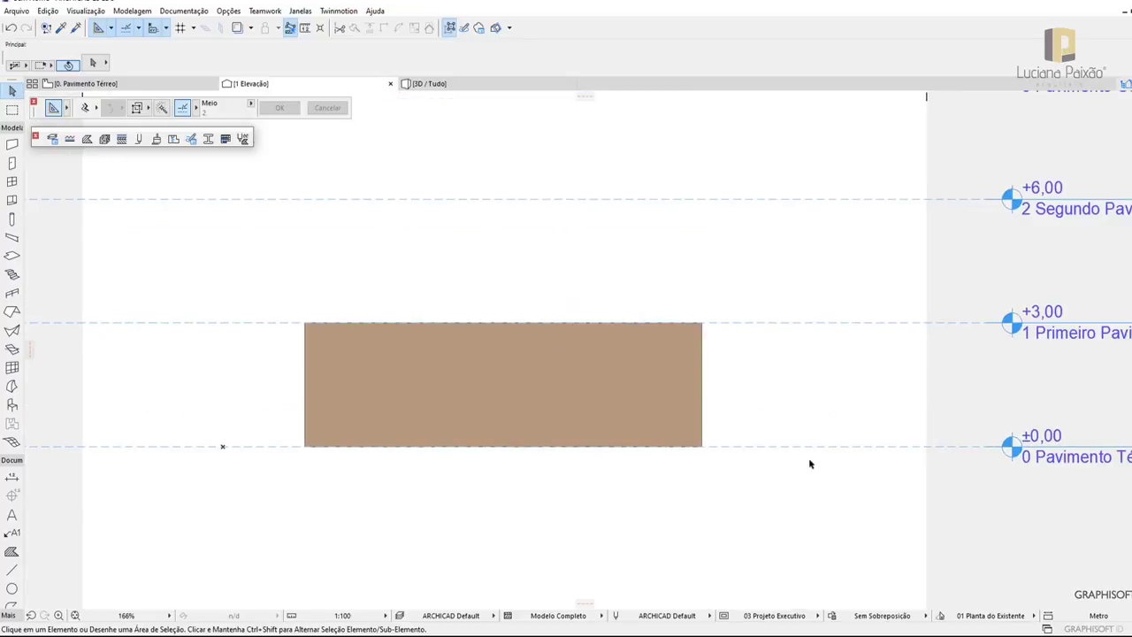
mouse_move(106, 83)
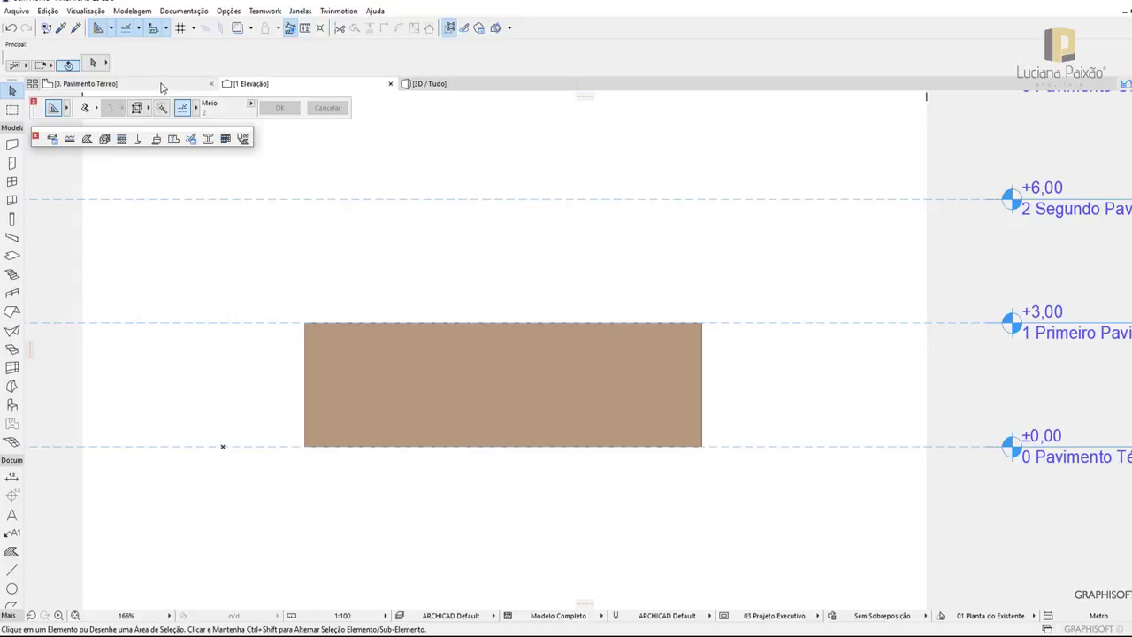
left_click(162, 85)
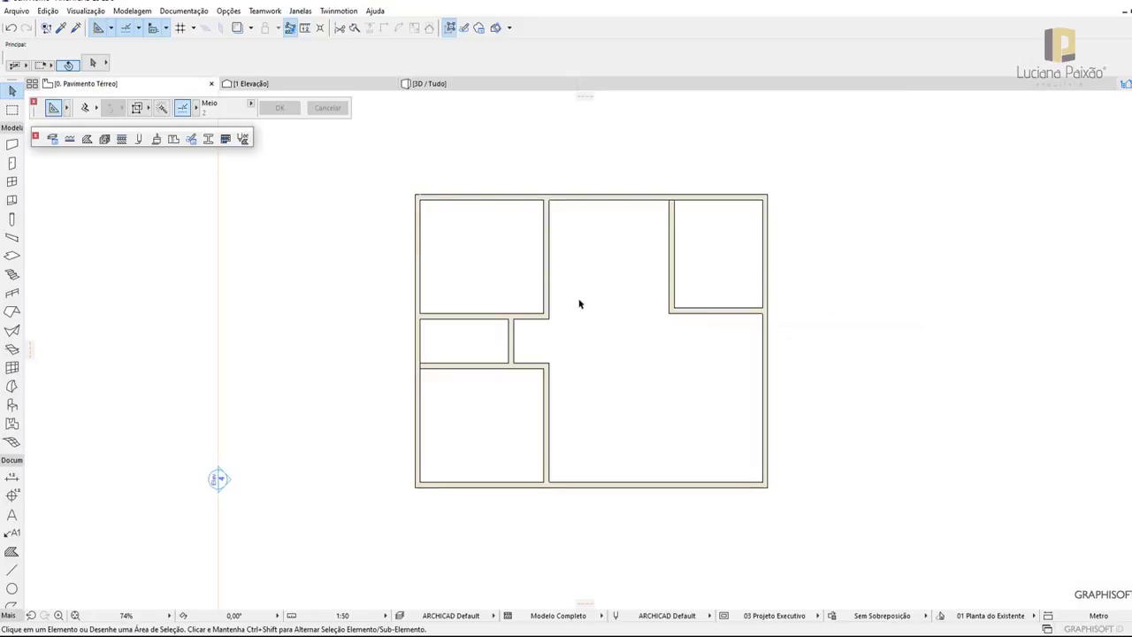
scroll(609, 389, "down", 2)
scroll(610, 389, "down", 1)
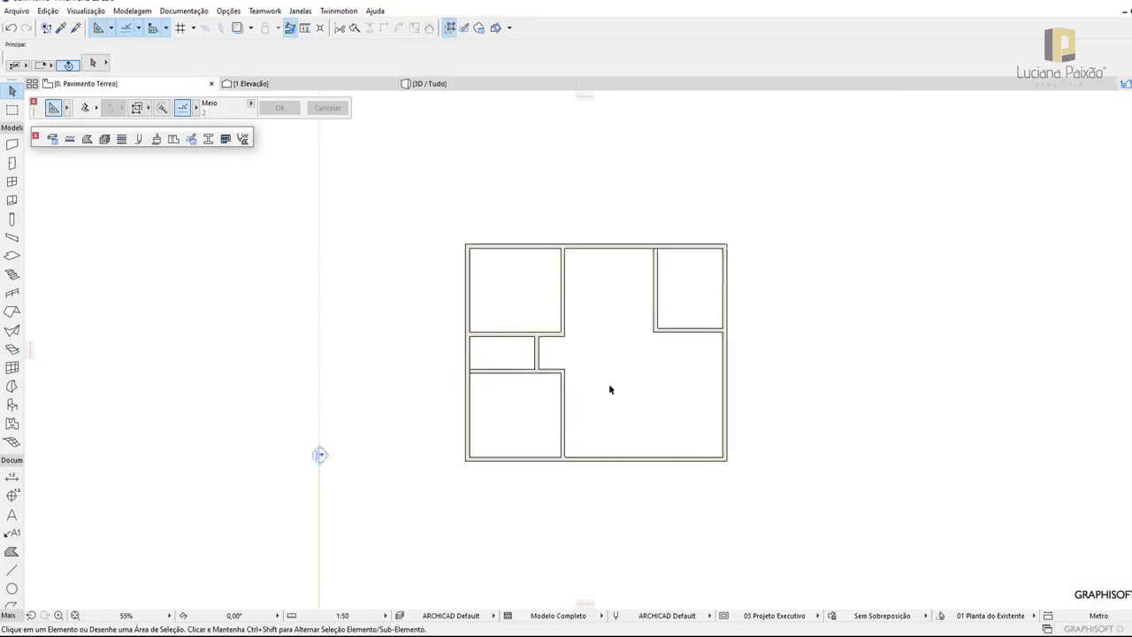
scroll(609, 390, "up", 1)
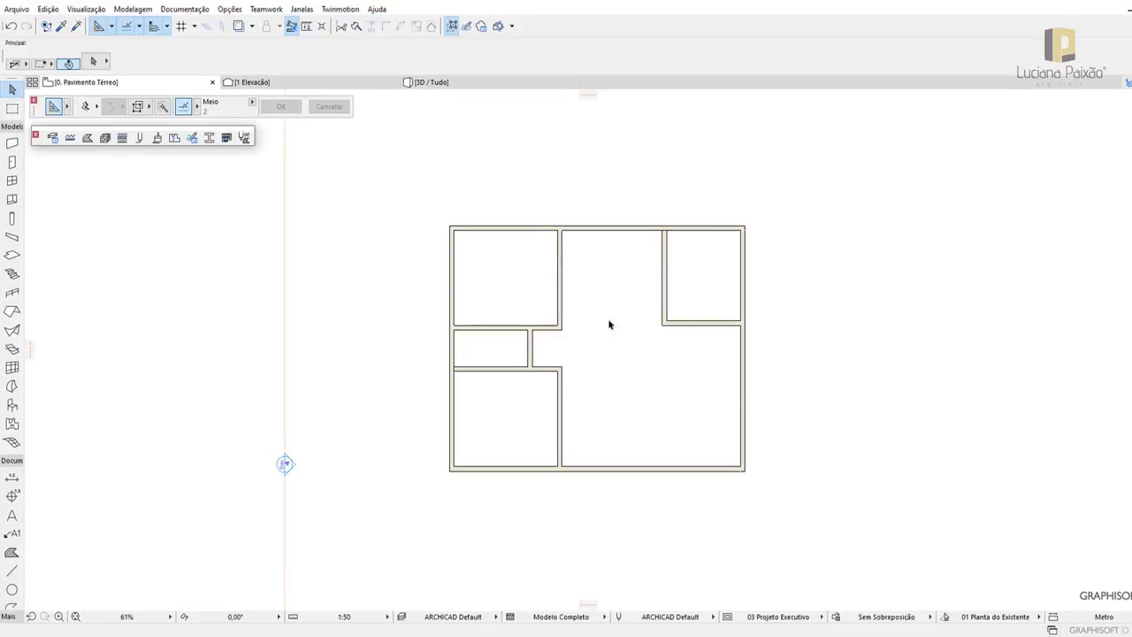
left_click_drag(492, 271, 719, 428)
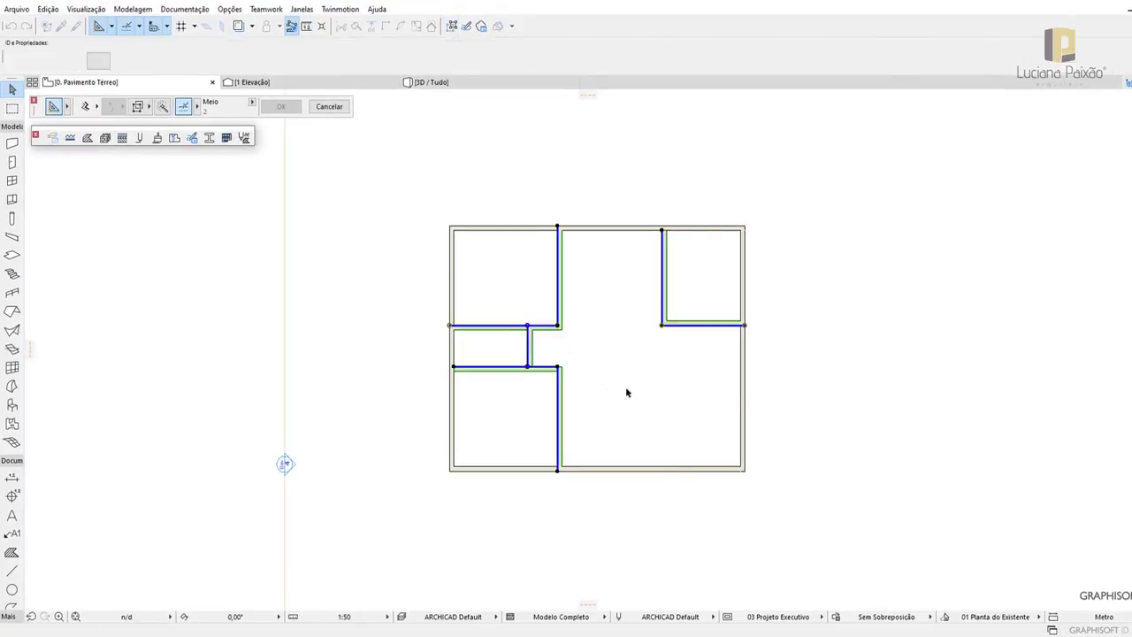
left_click(748, 61)
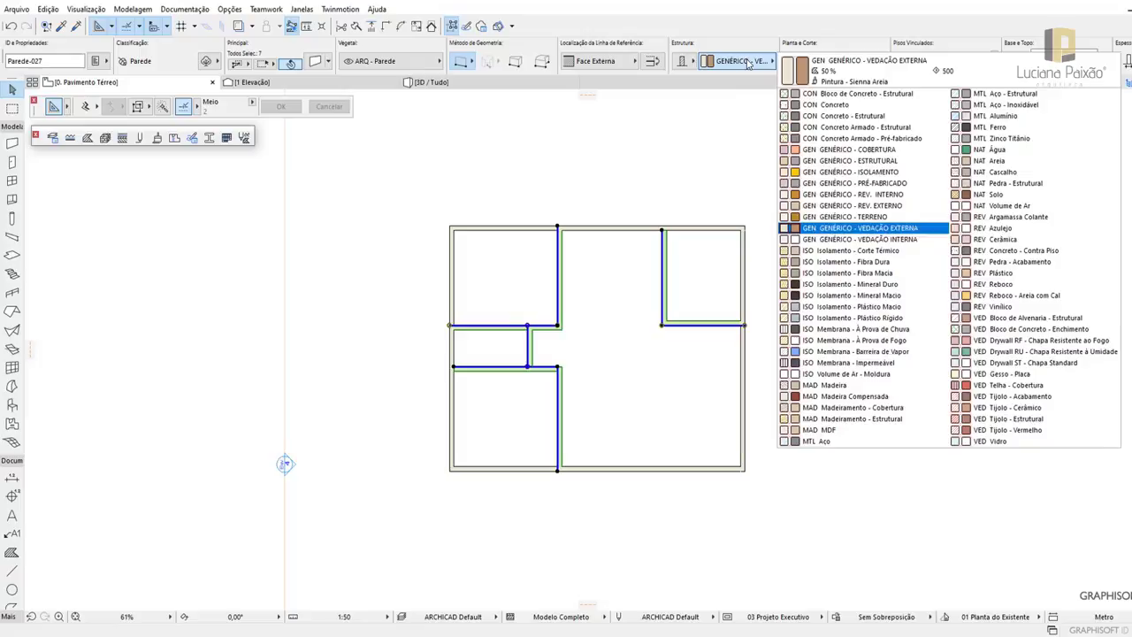
left_click(864, 239)
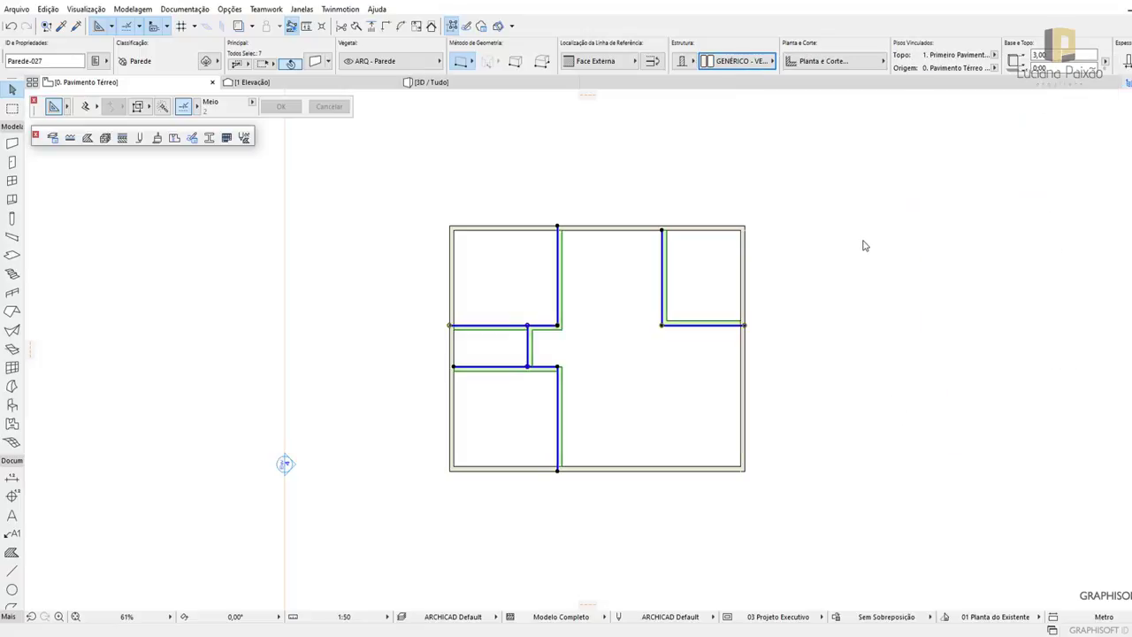
left_click(864, 246)
scroll(576, 260, "up", 2)
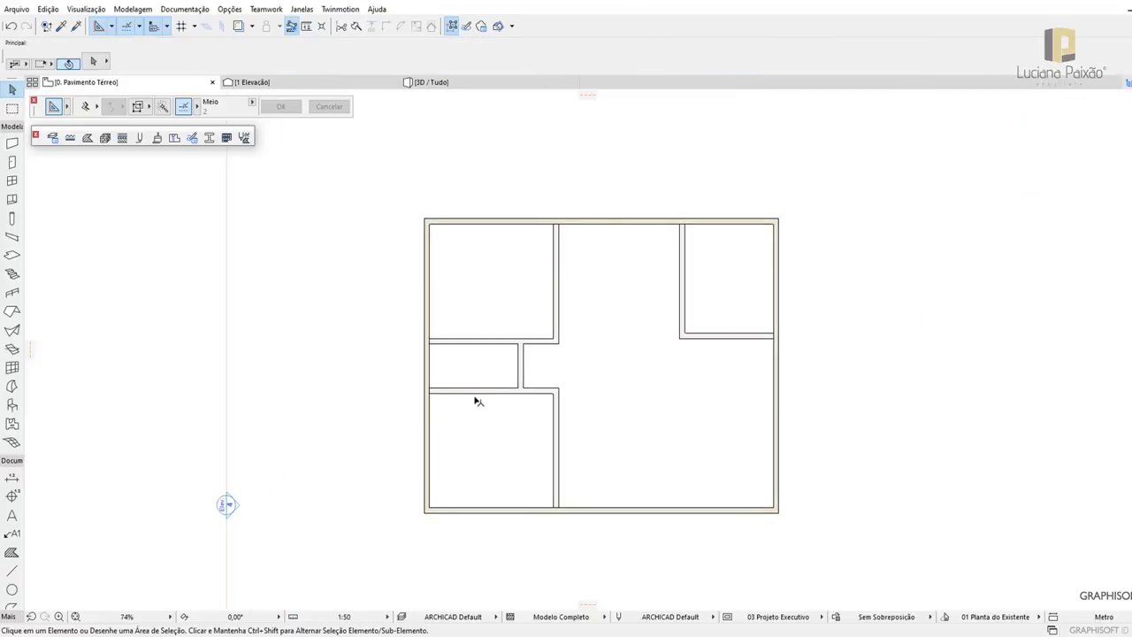
scroll(646, 394, "up", 1)
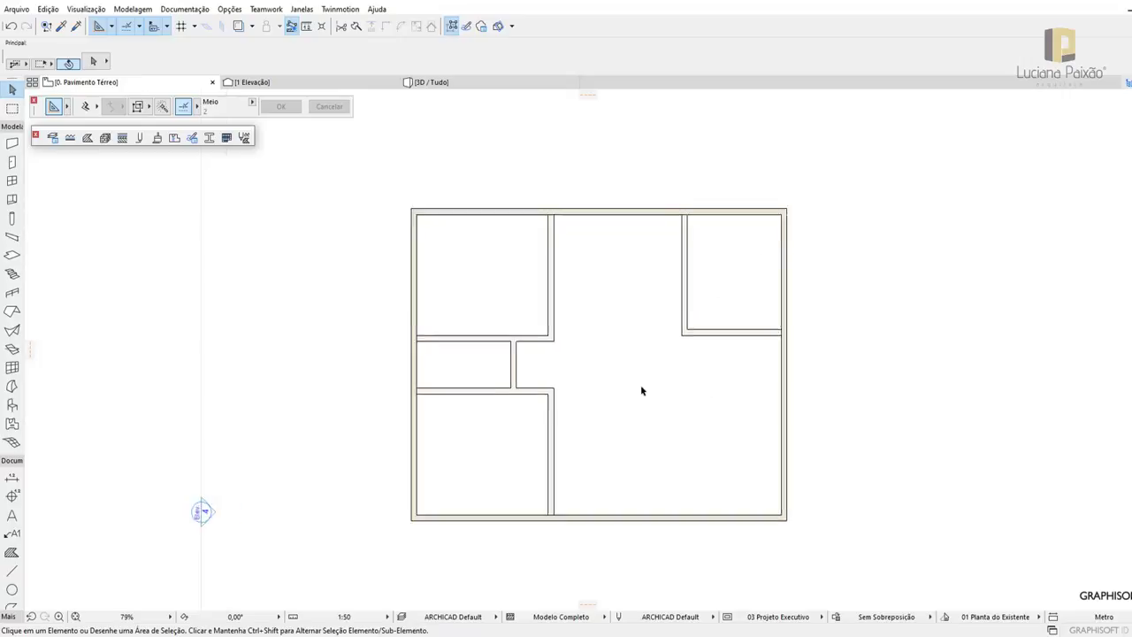
scroll(644, 390, "up", 1)
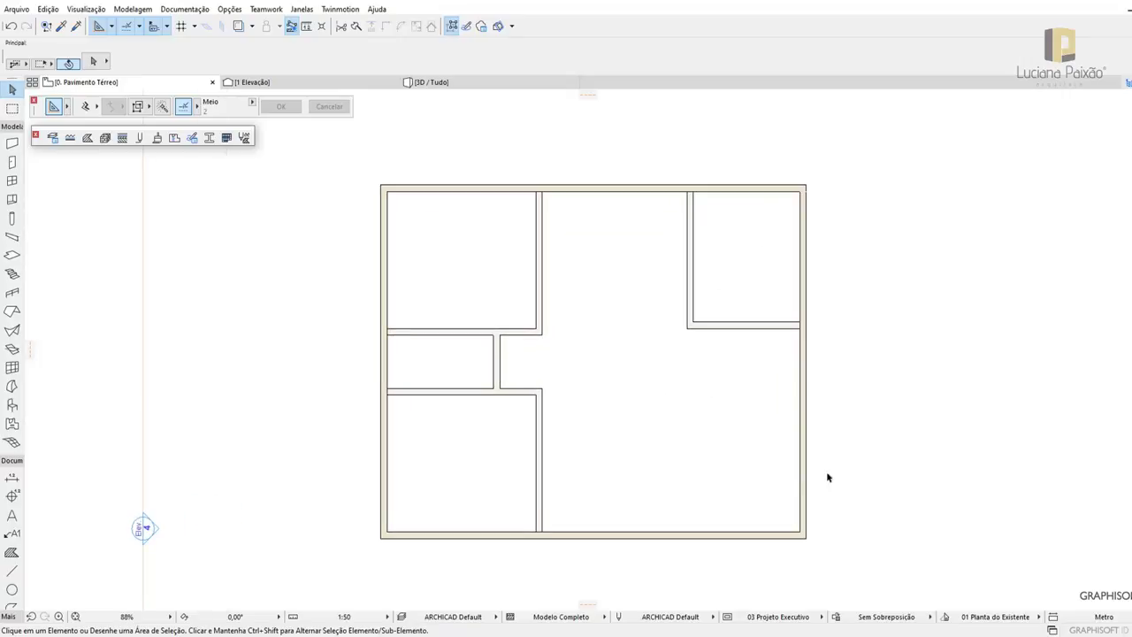
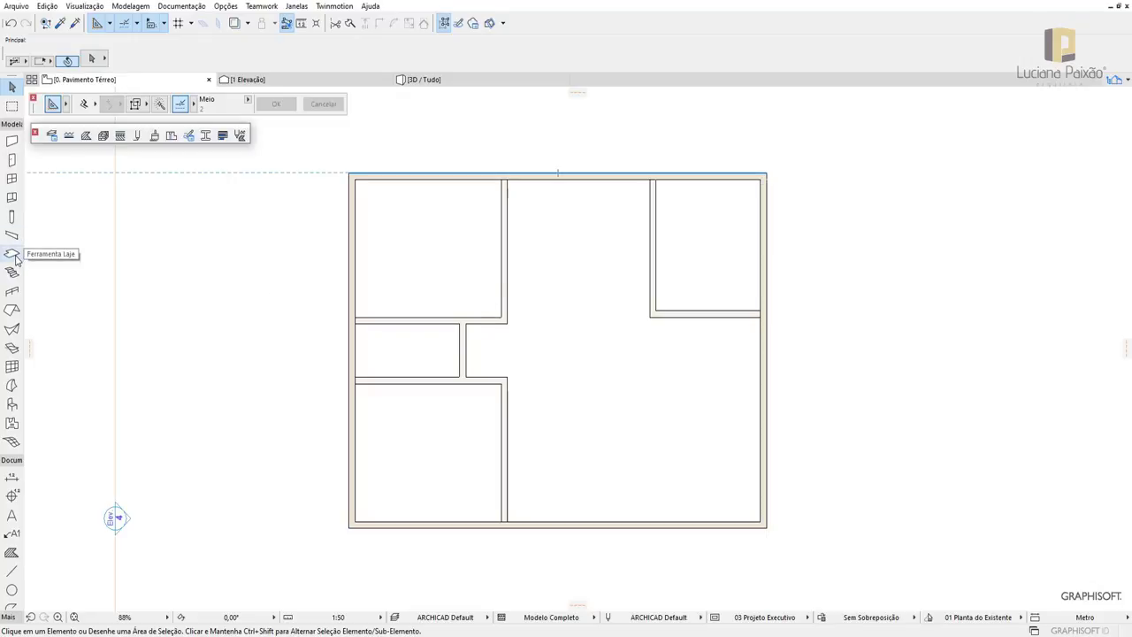
Switch to the Slab tool and review its default Info Box settings, including the EST - Laje layer
left_click(12, 253)
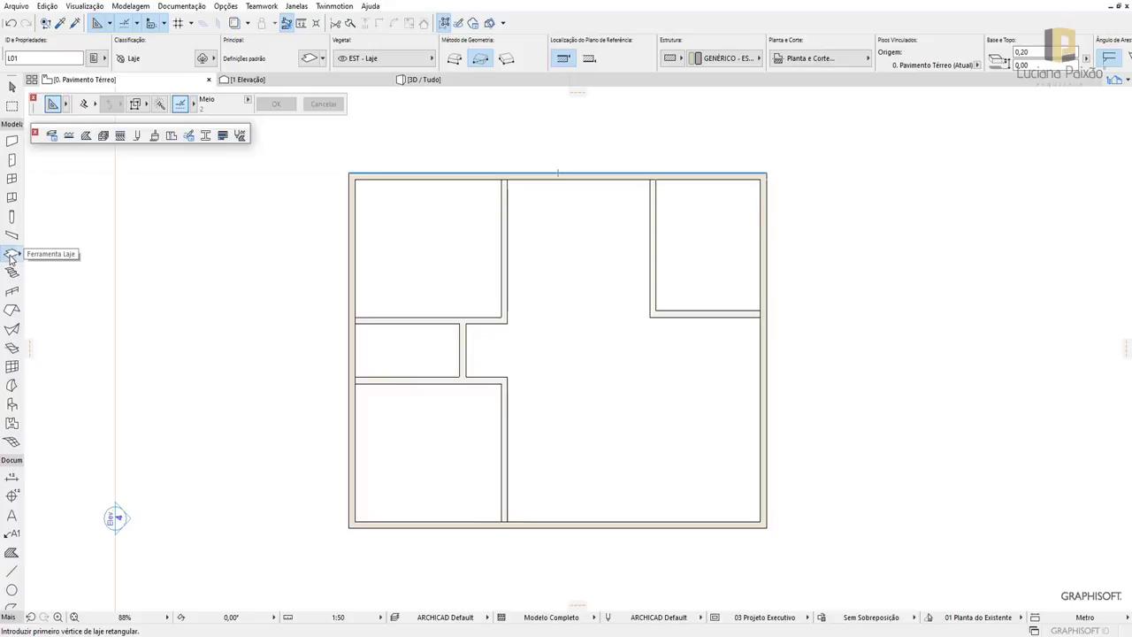
scroll(672, 64, "down", 2)
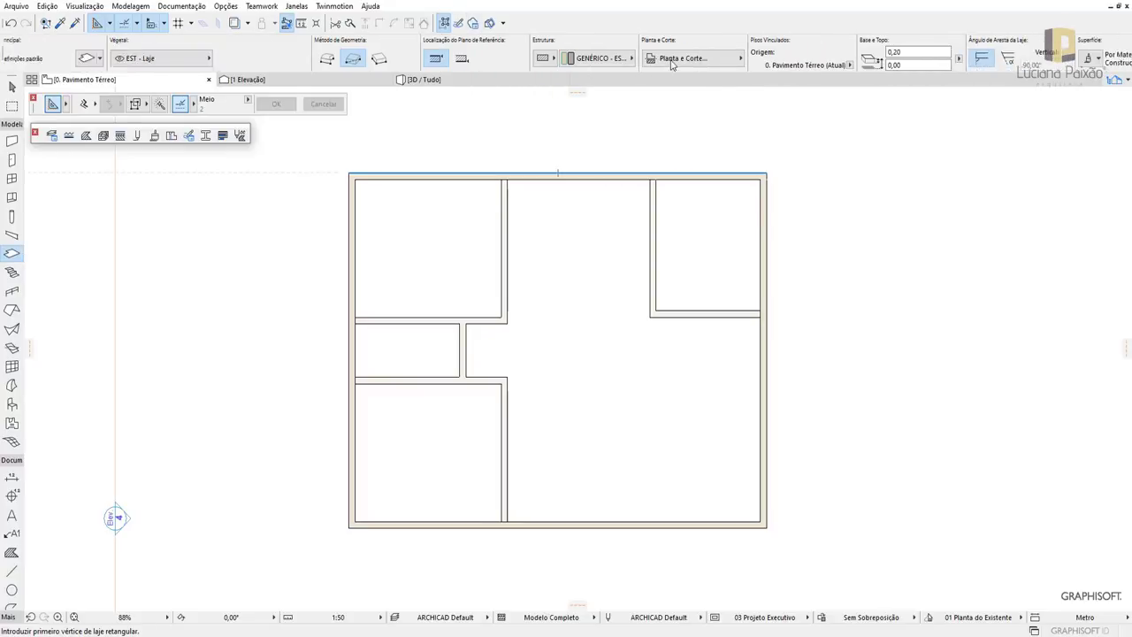
scroll(672, 64, "up", 1)
scroll(671, 62, "up", 1)
scroll(671, 60, "up", 1)
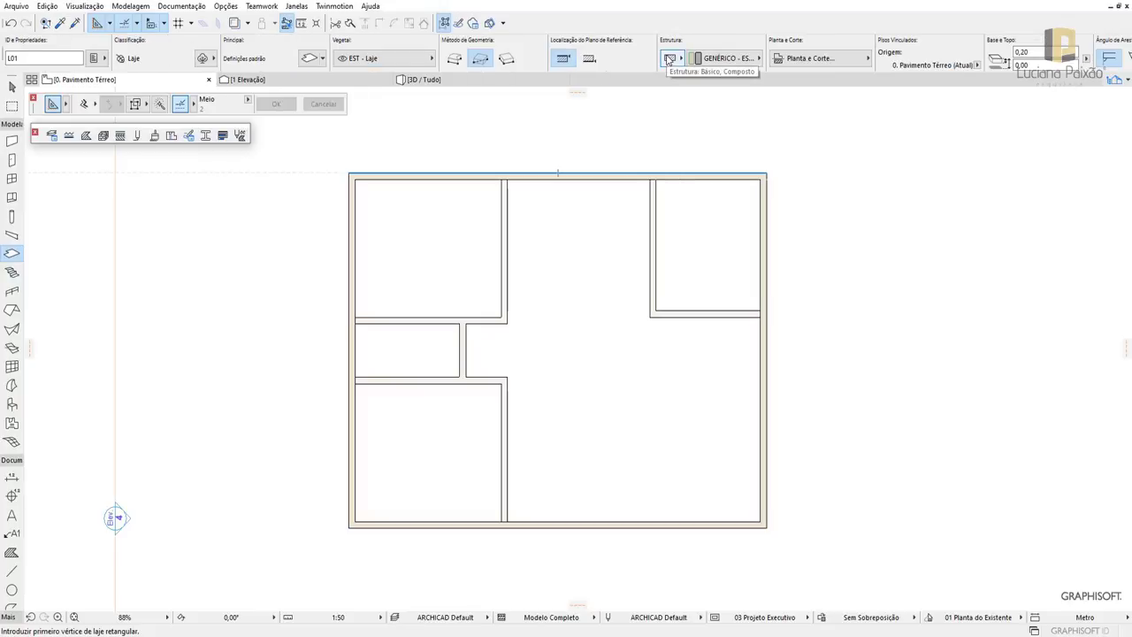
scroll(670, 59, "down", 3)
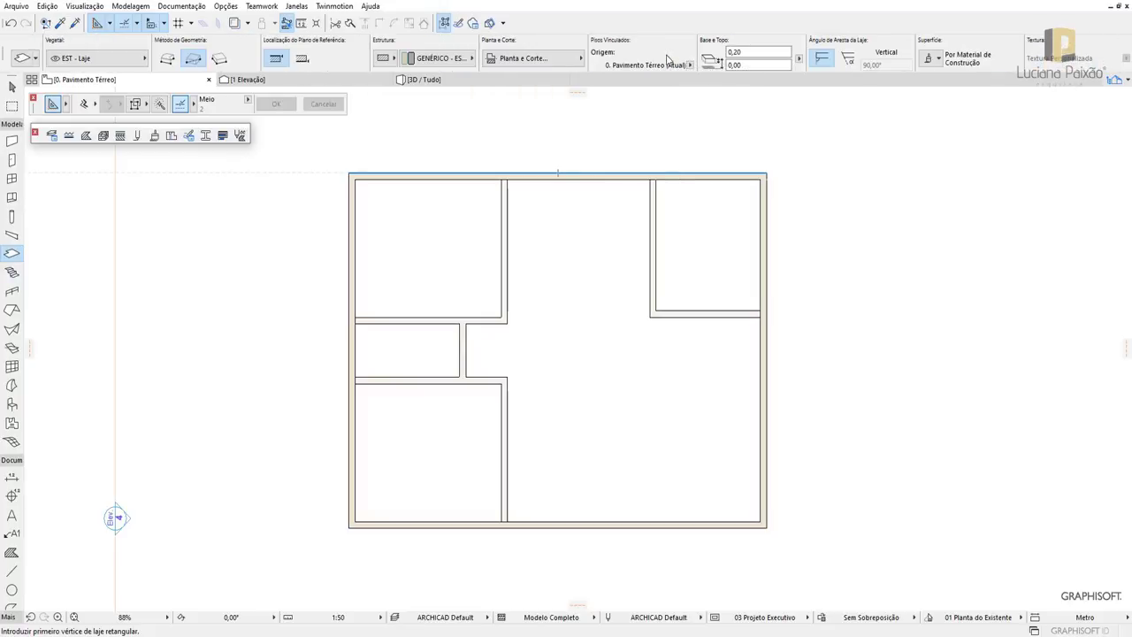
scroll(667, 58, "up", 1)
scroll(668, 59, "up", 1)
scroll(668, 58, "up", 1)
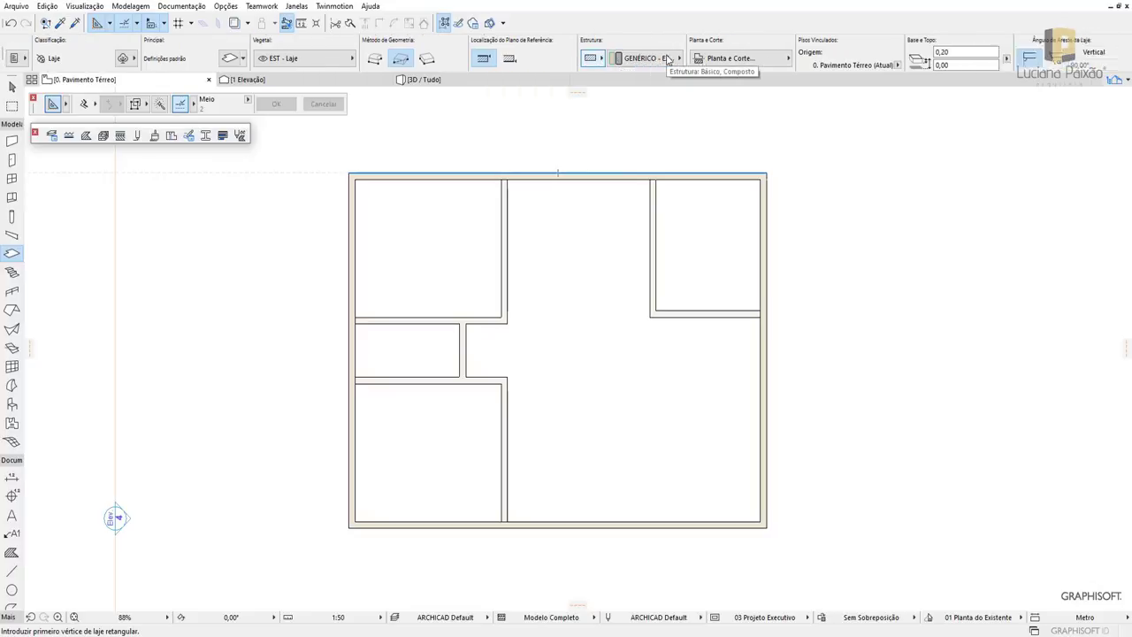
scroll(668, 59, "down", 2)
scroll(669, 58, "up", 1)
scroll(669, 59, "up", 2)
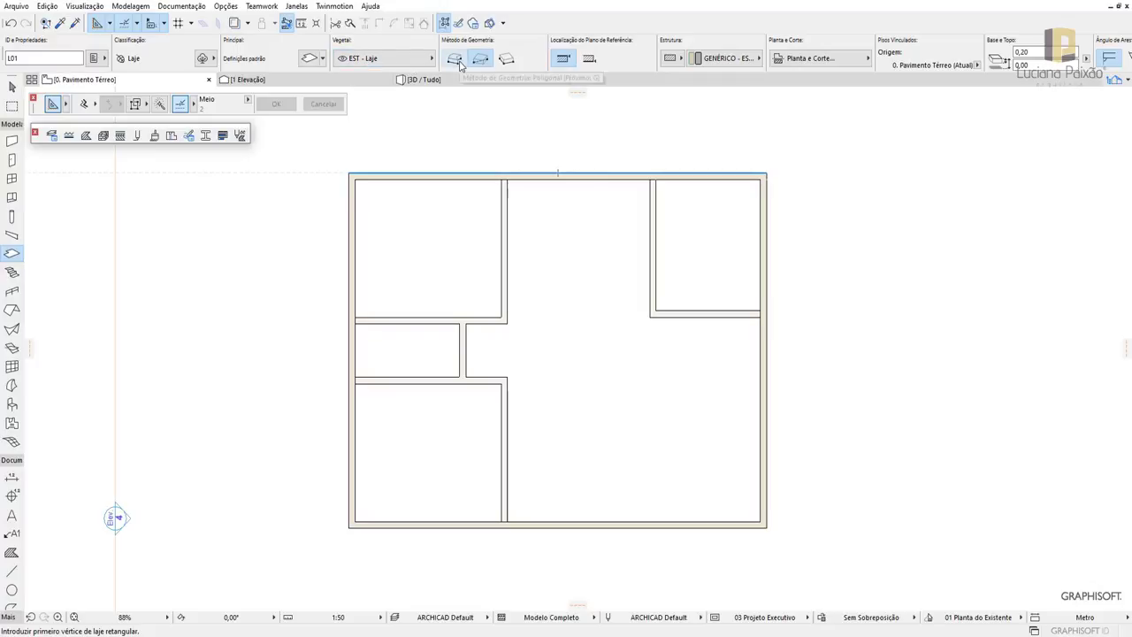
Give the slab a Basic GENÉRICO - ESTRUTURAL structure, 0,15 thickness and rectangular geometry
left_click(458, 64)
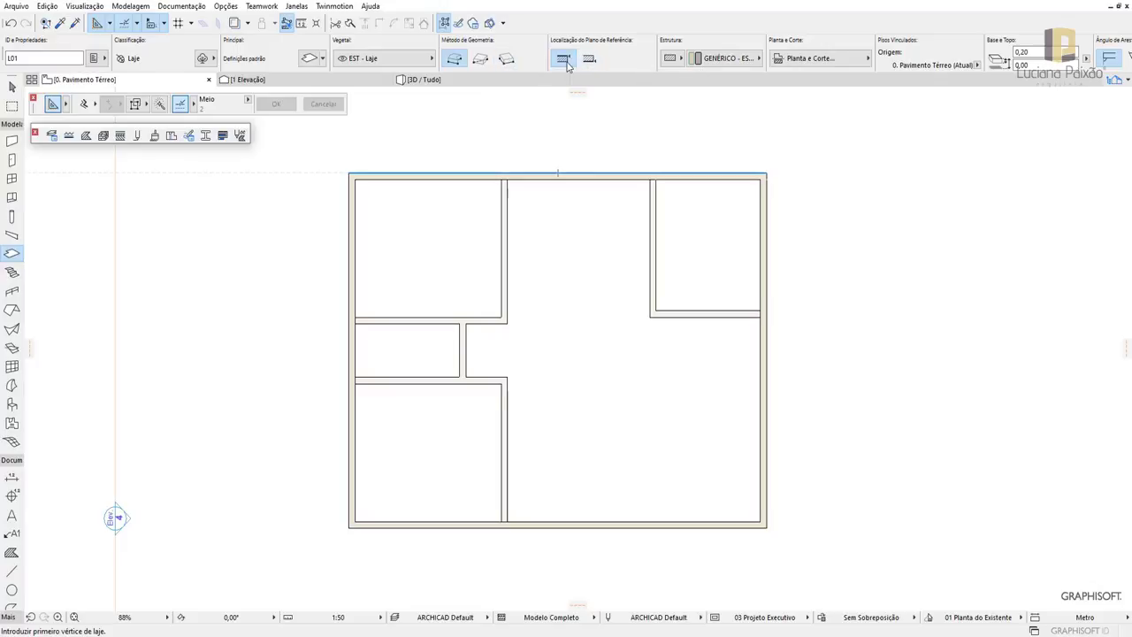
left_click(671, 59)
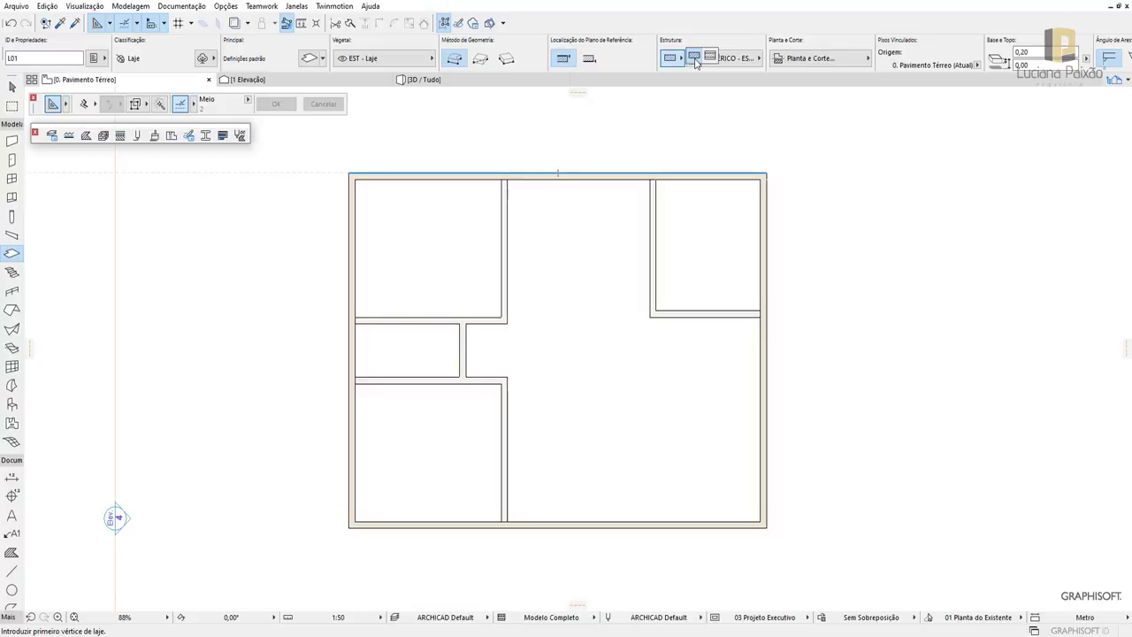
left_click(695, 60)
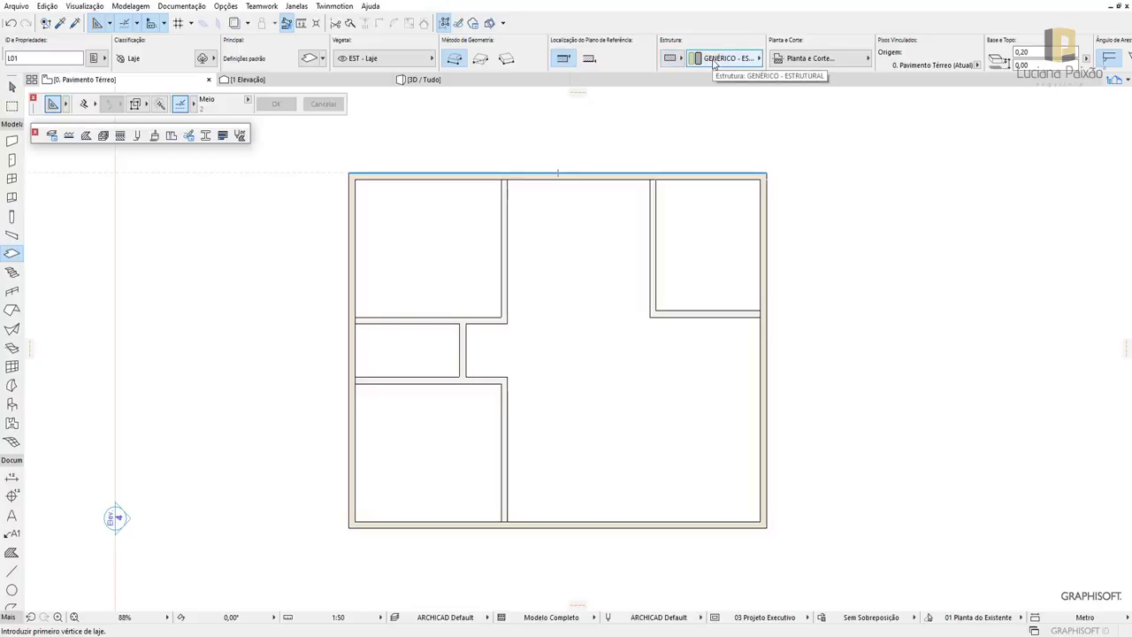
left_click(714, 59)
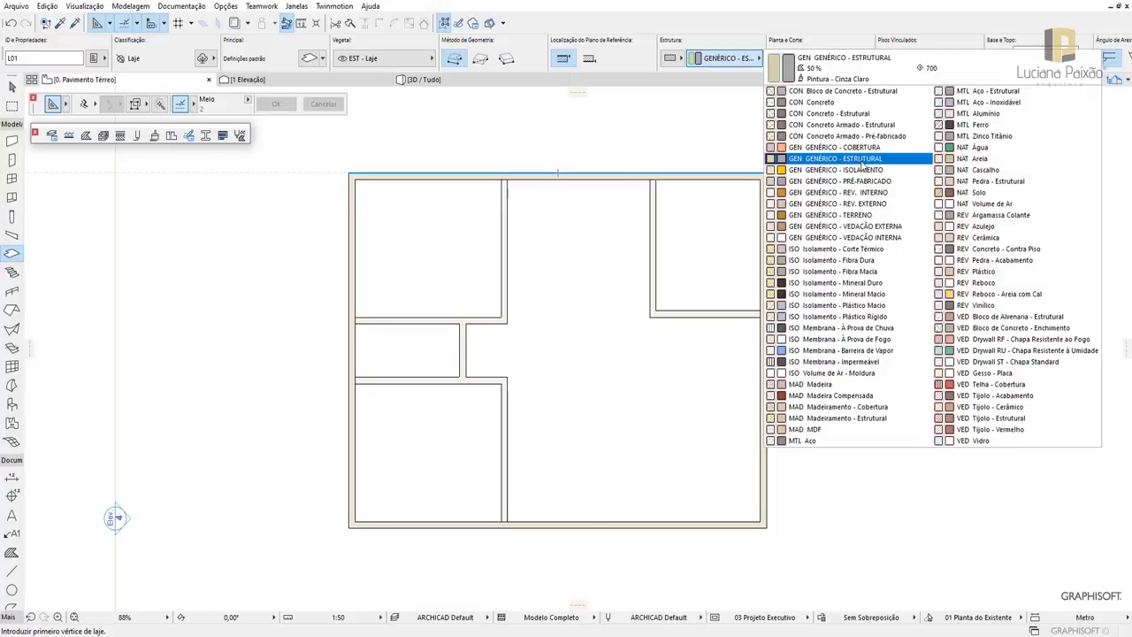
left_click(858, 160)
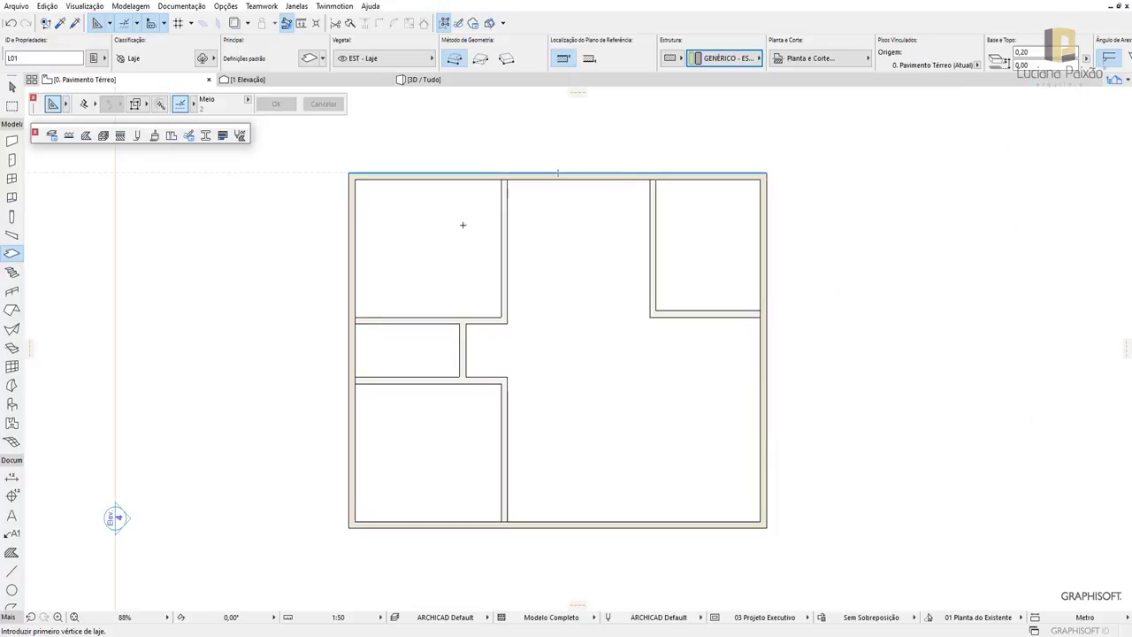
left_click(767, 54)
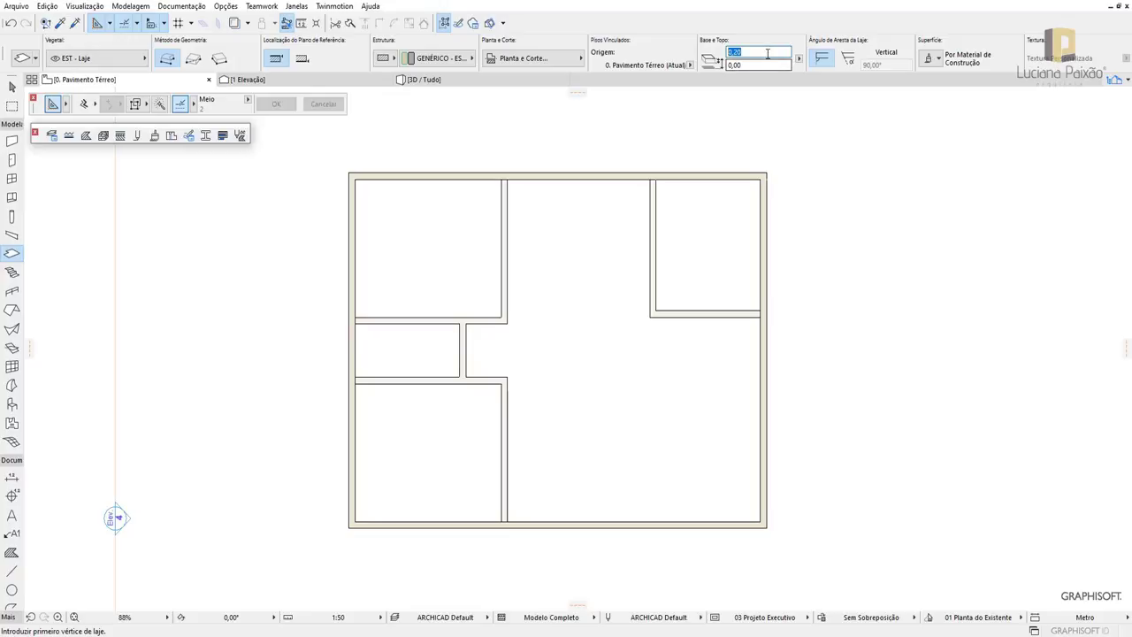
type(",15")
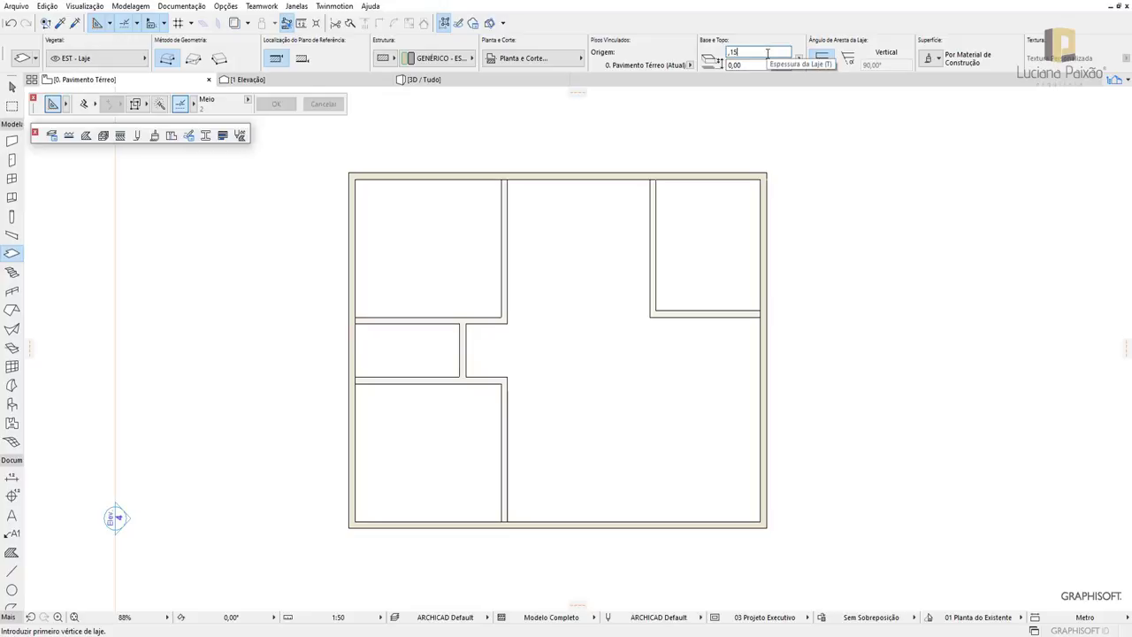
key("Tab")
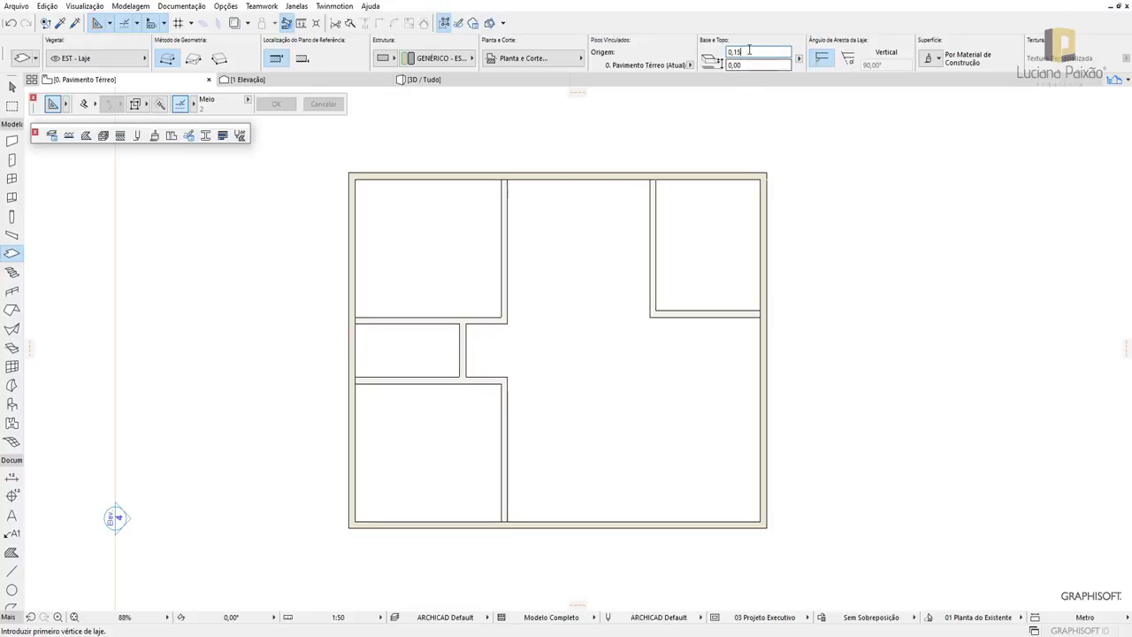
left_click(193, 59)
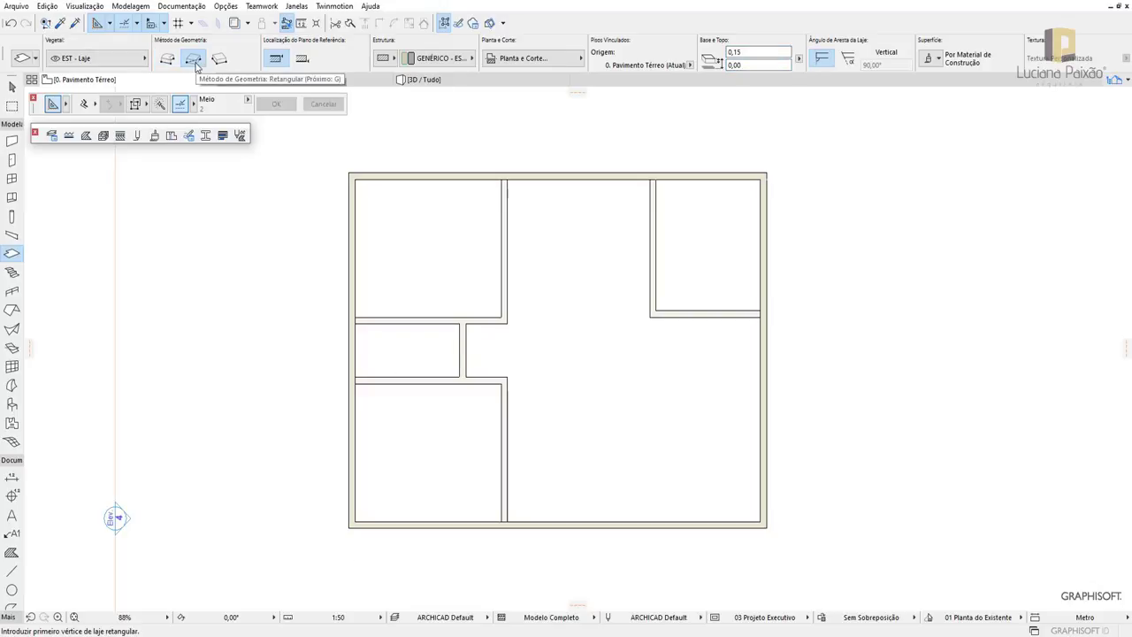
Draw a 10,00 × 8,00 slab between the house's bottom-left and top-right outer corners, then view it in 3D
left_click(350, 525)
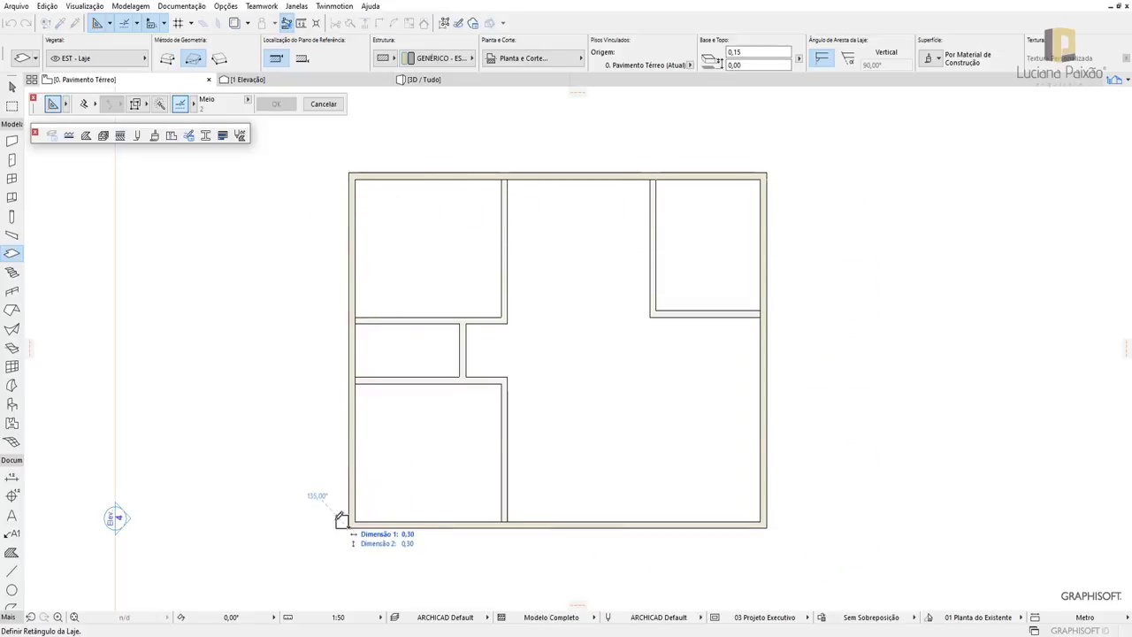
left_click(767, 172)
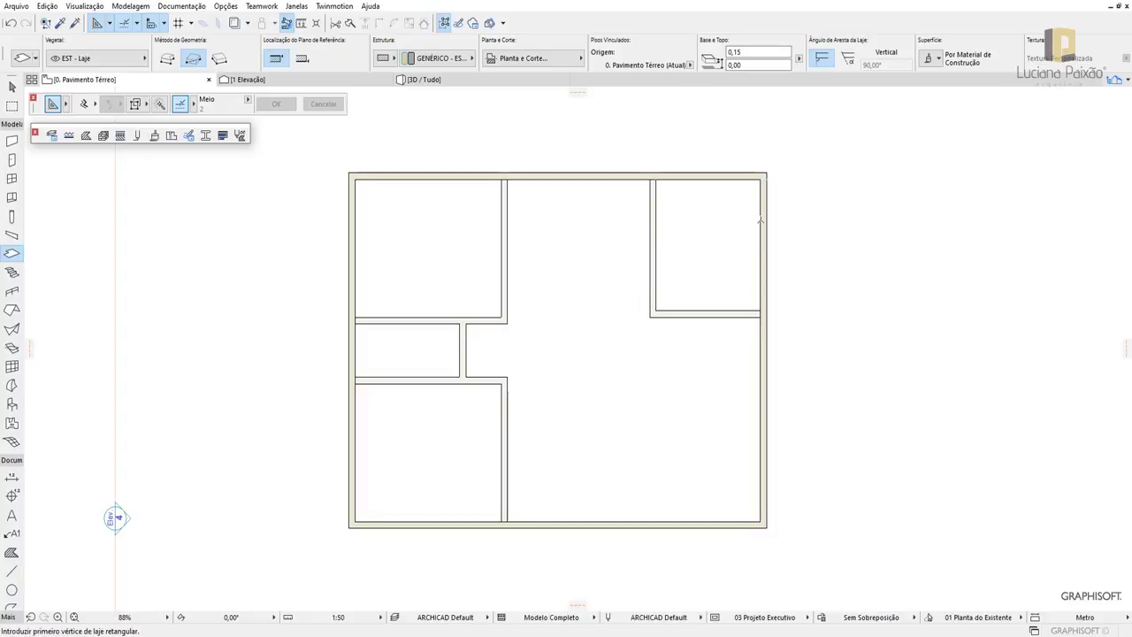
left_click(443, 84)
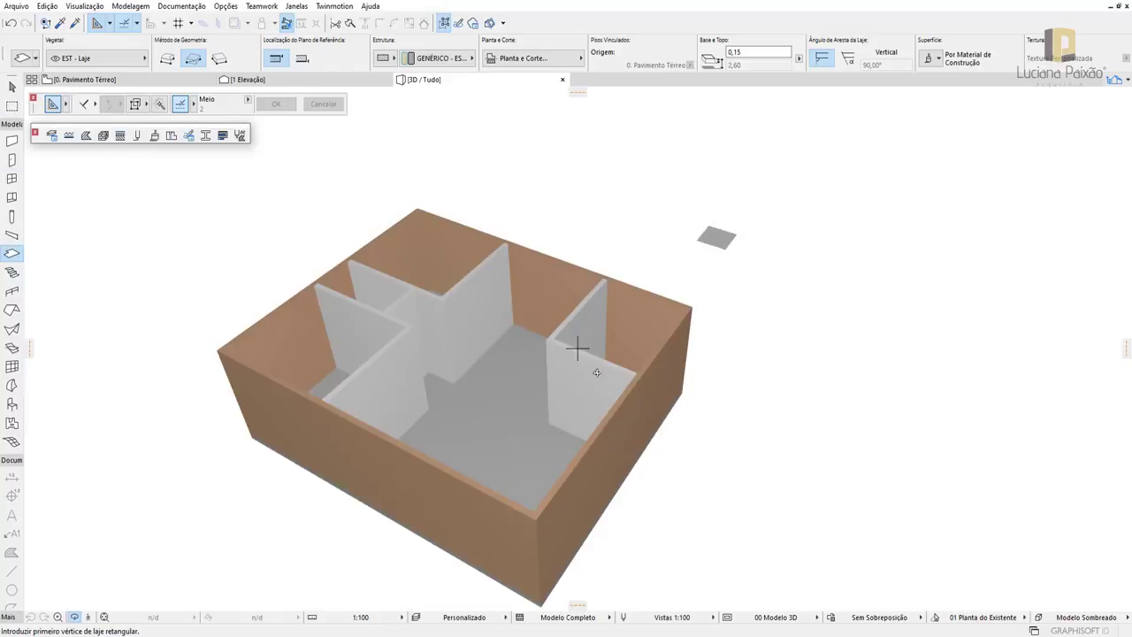
In the 1 Elevação view, select the new slab to confirm its GENÉRICO - ESTRUTURAL material just below level ±0
mouse_move(250, 80)
left_click(324, 84)
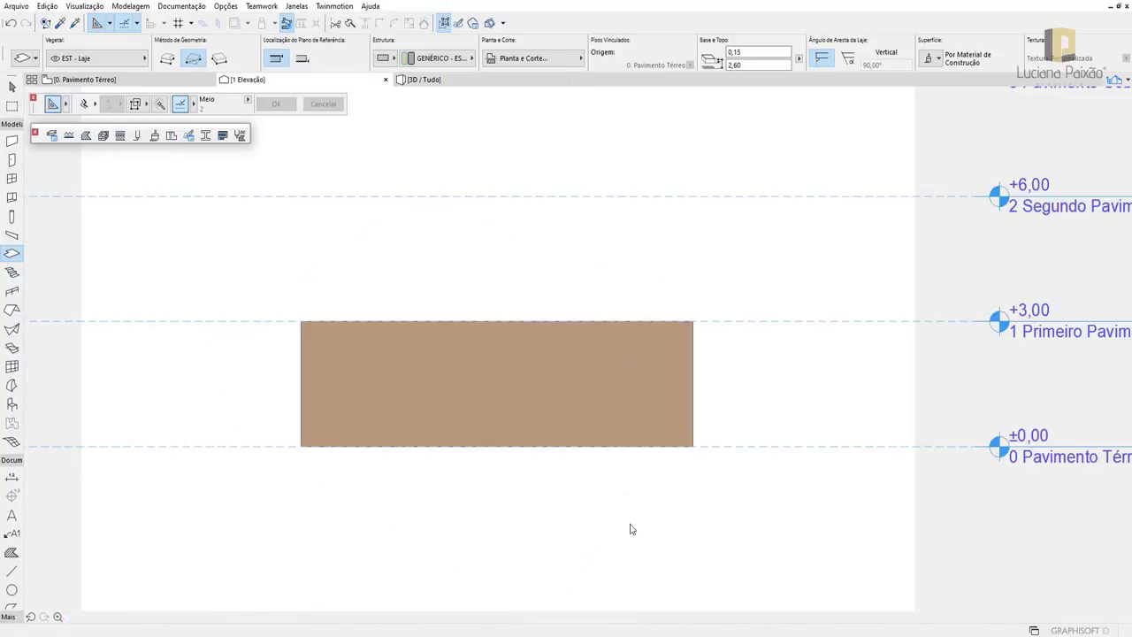
left_click(12, 85)
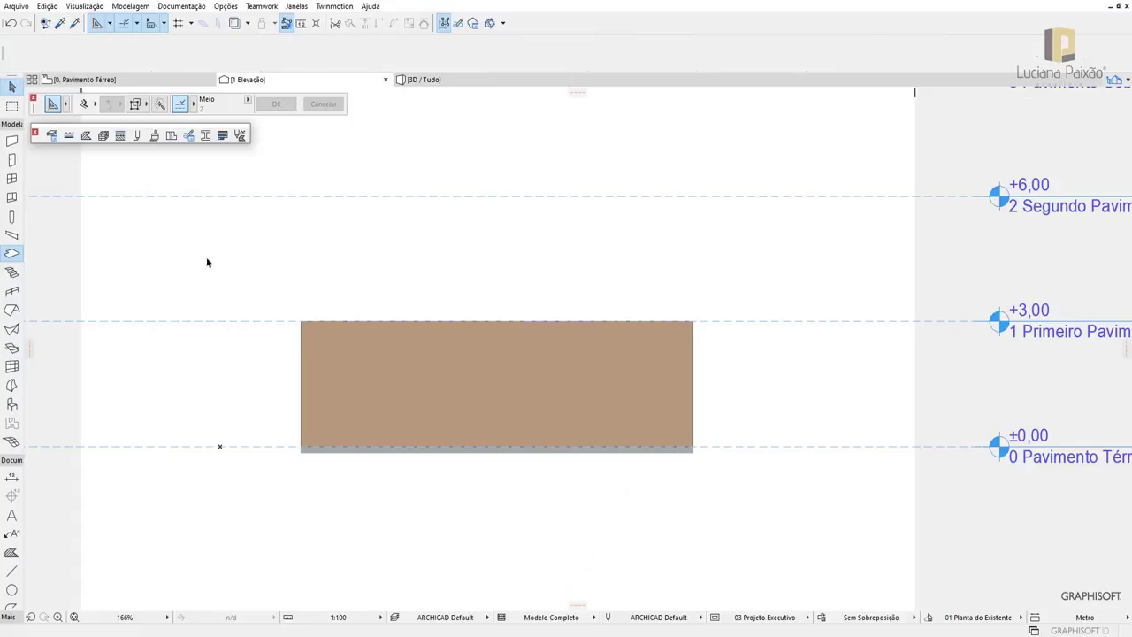
scroll(305, 442, "up", 1)
scroll(309, 439, "up", 2)
left_click(306, 436)
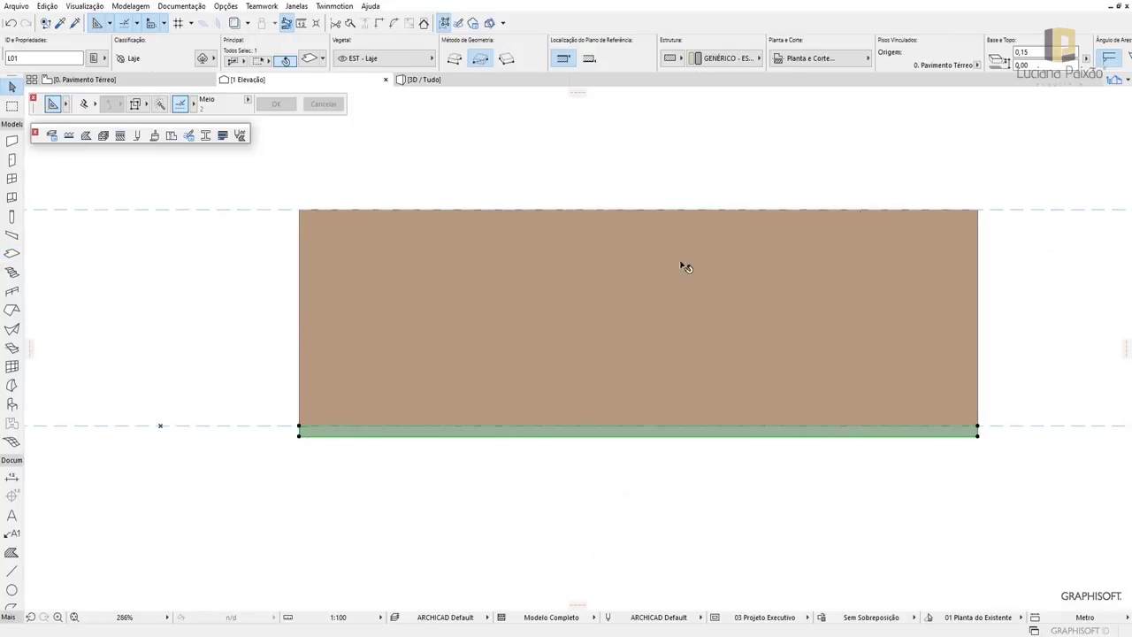
left_click(727, 58)
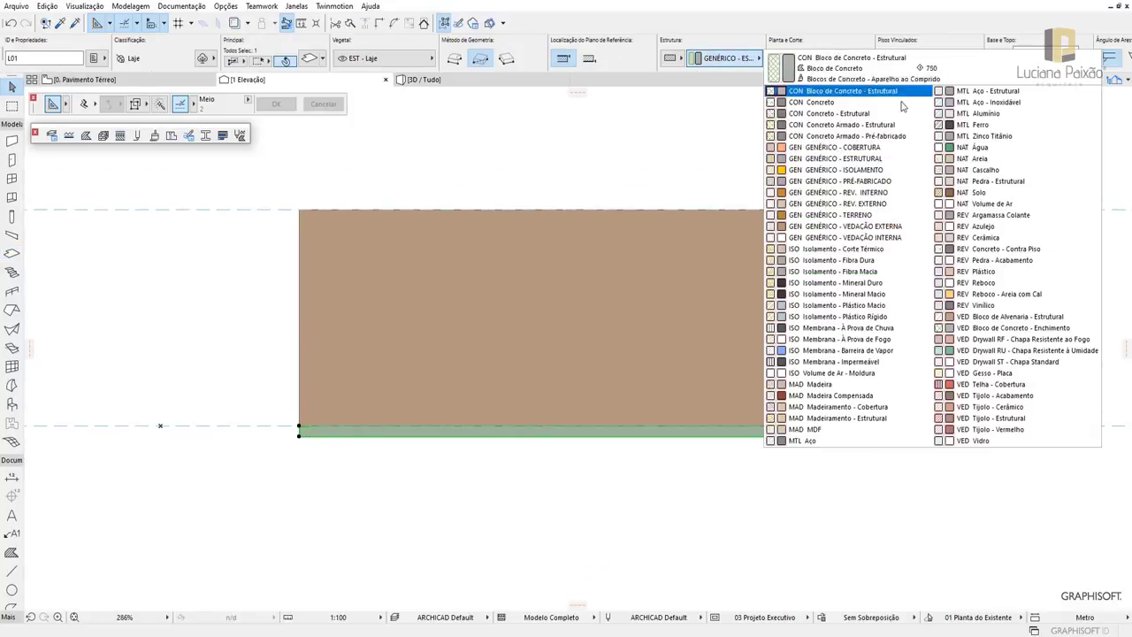
left_click(874, 163)
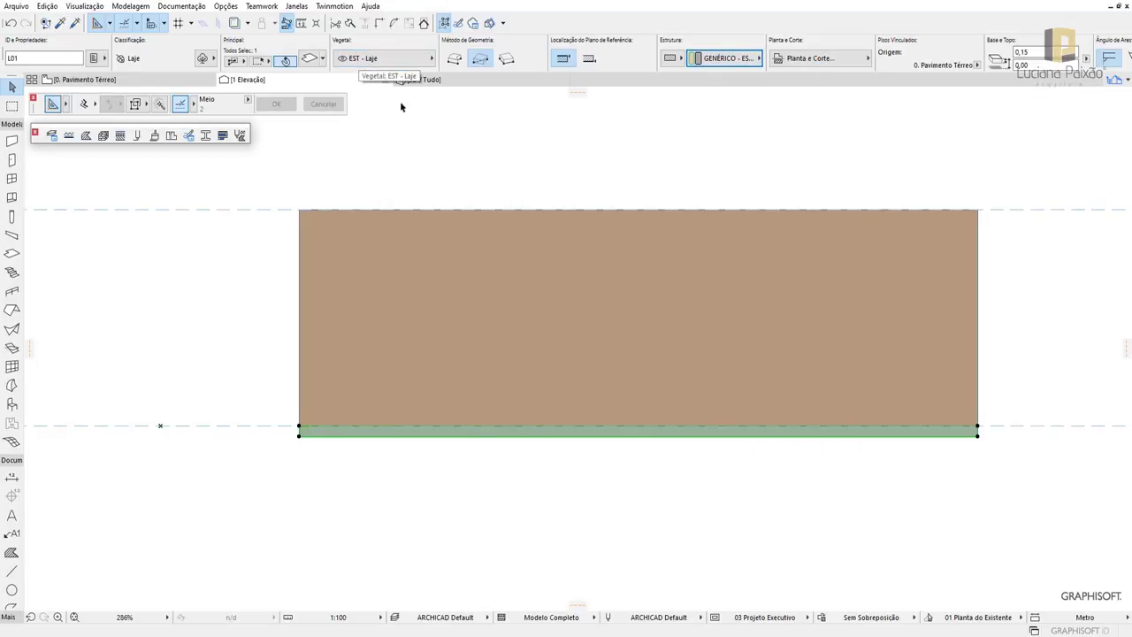
left_click(400, 131)
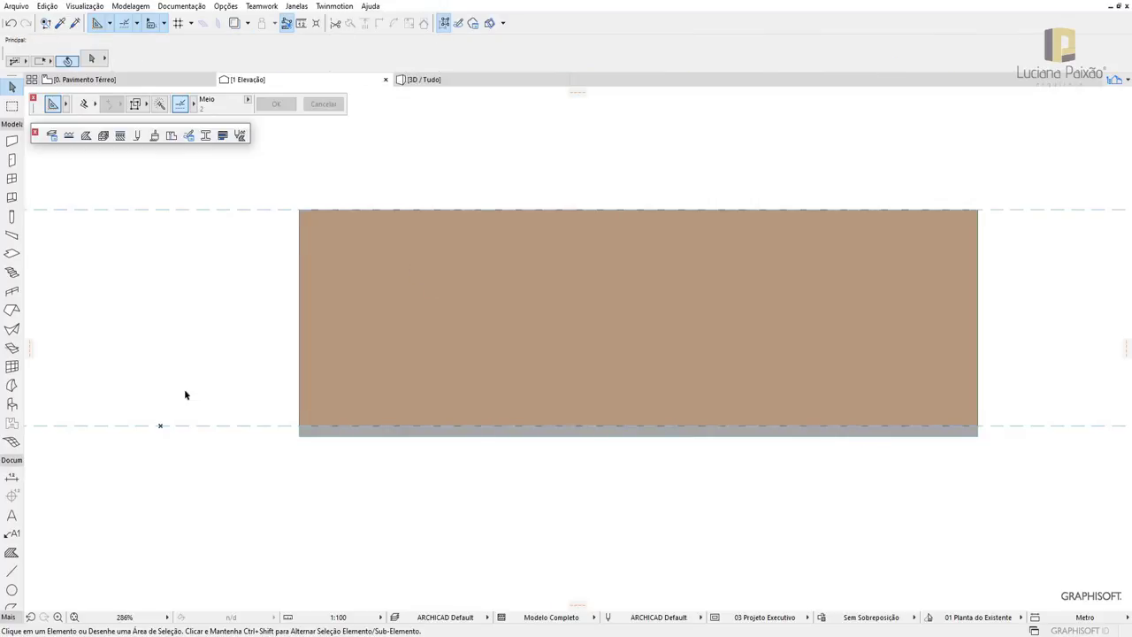
scroll(185, 395, "down", 2)
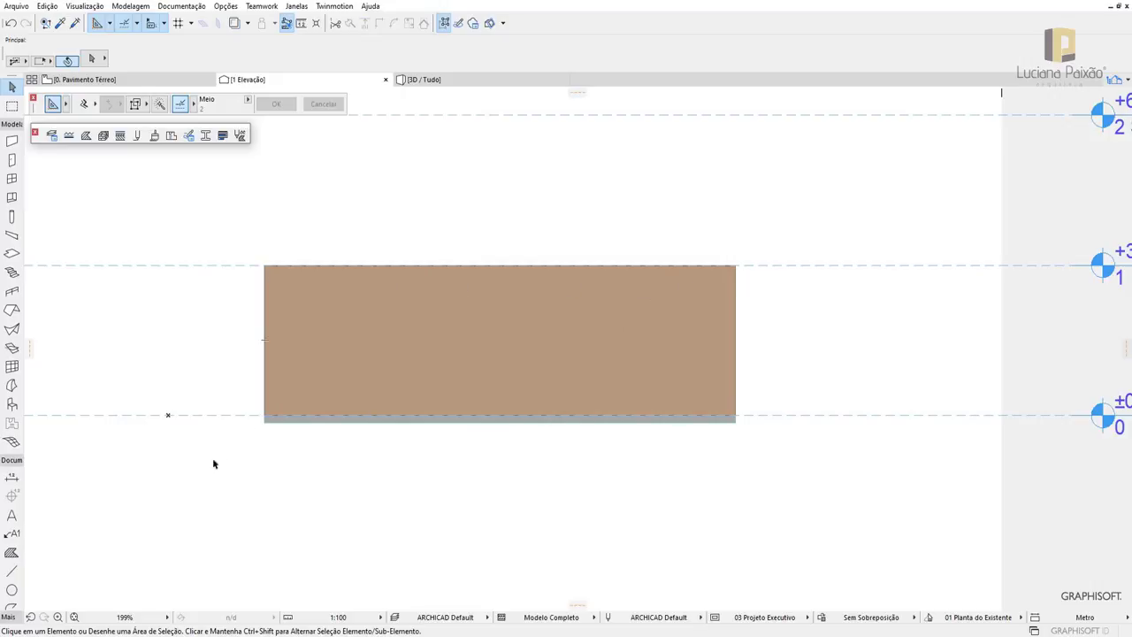
left_click(285, 425)
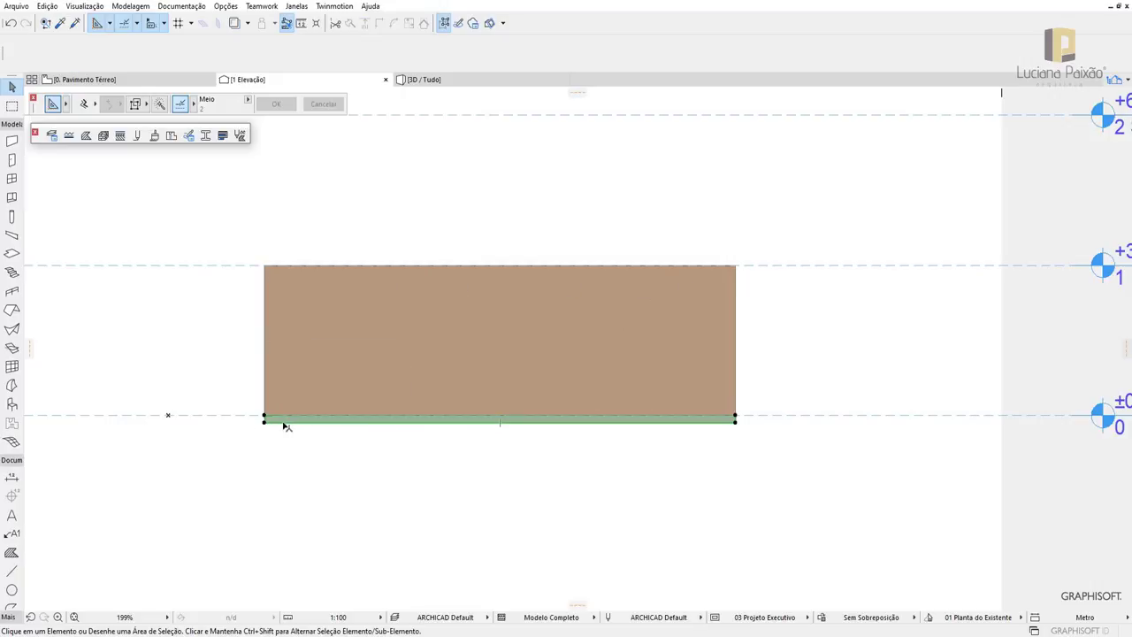
right_click(285, 424)
mouse_move(380, 254)
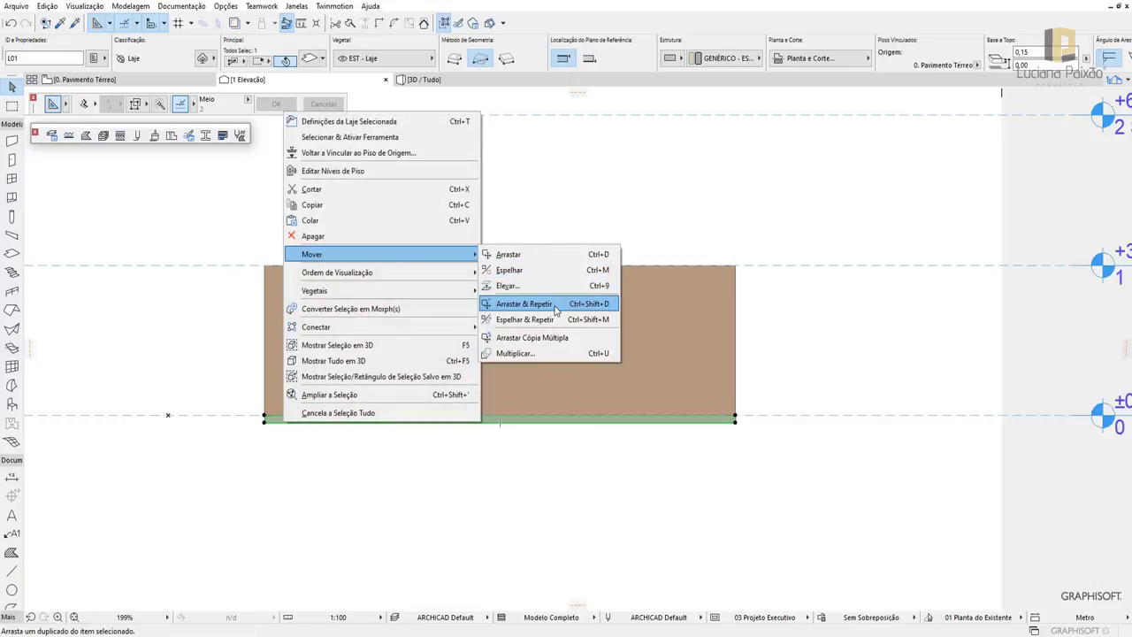
left_click(556, 303)
left_click(266, 416)
scroll(266, 415, "up", 2)
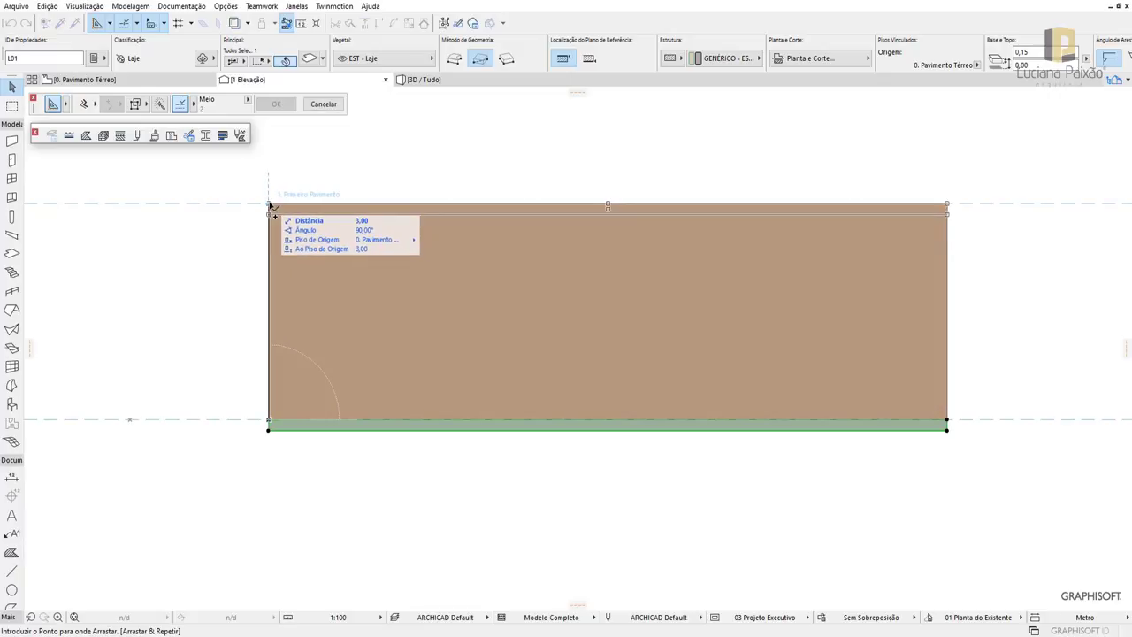
left_click(275, 207)
left_click(372, 497)
scroll(373, 497, "down", 2)
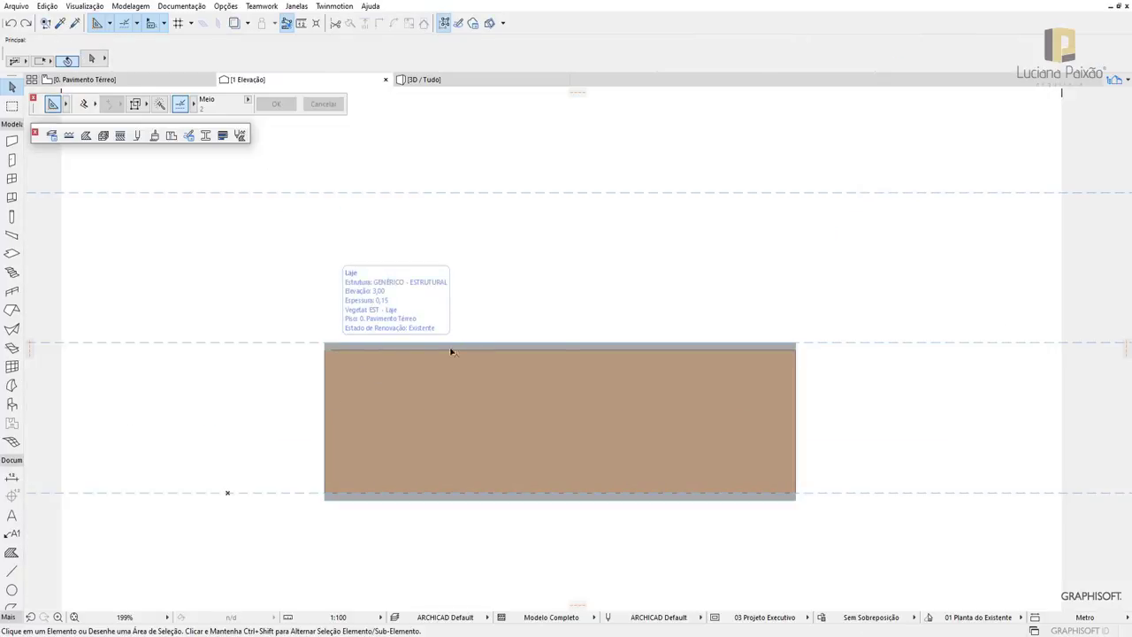
left_click(778, 349)
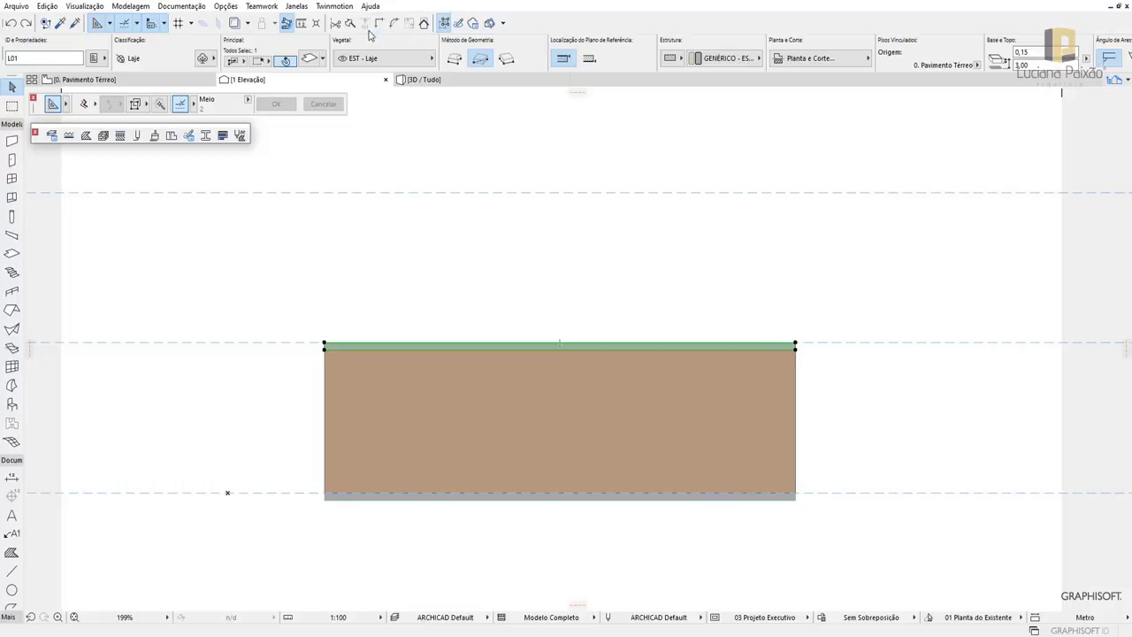
left_click(366, 498)
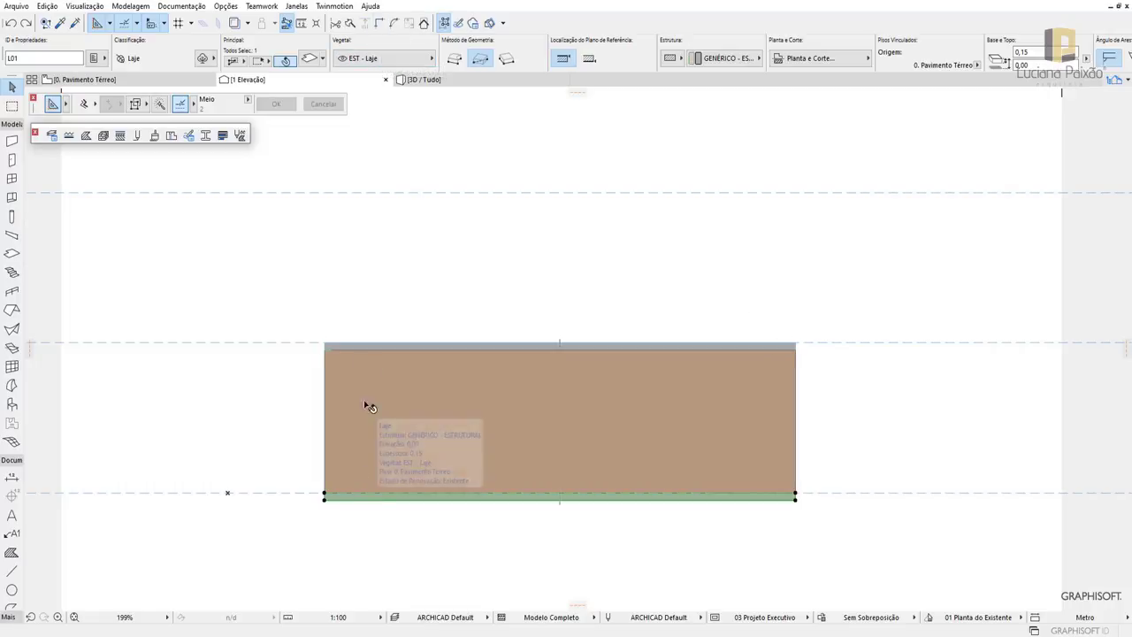
left_click(430, 318)
left_click(386, 500)
left_click(464, 329)
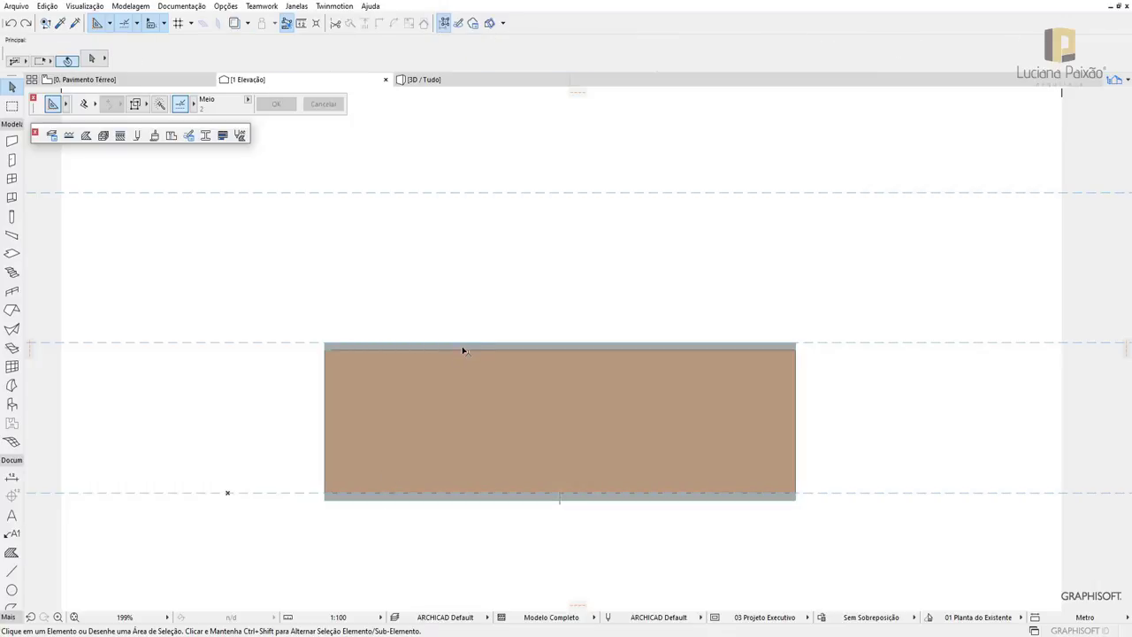
left_click(464, 351)
left_click(569, 324)
left_click(569, 348)
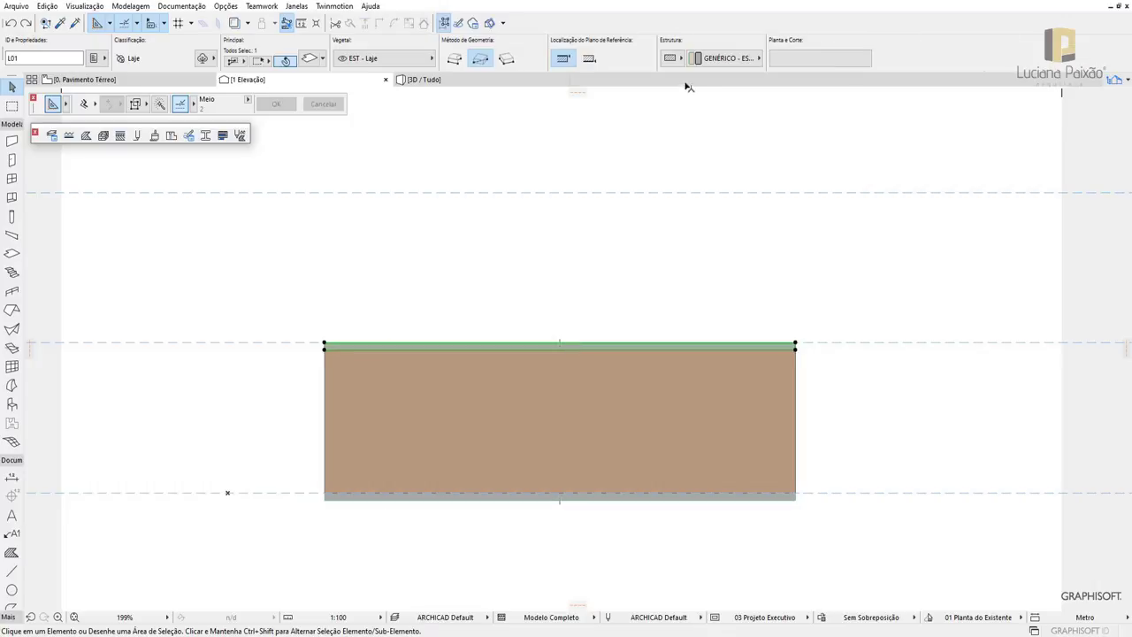
left_click(727, 58)
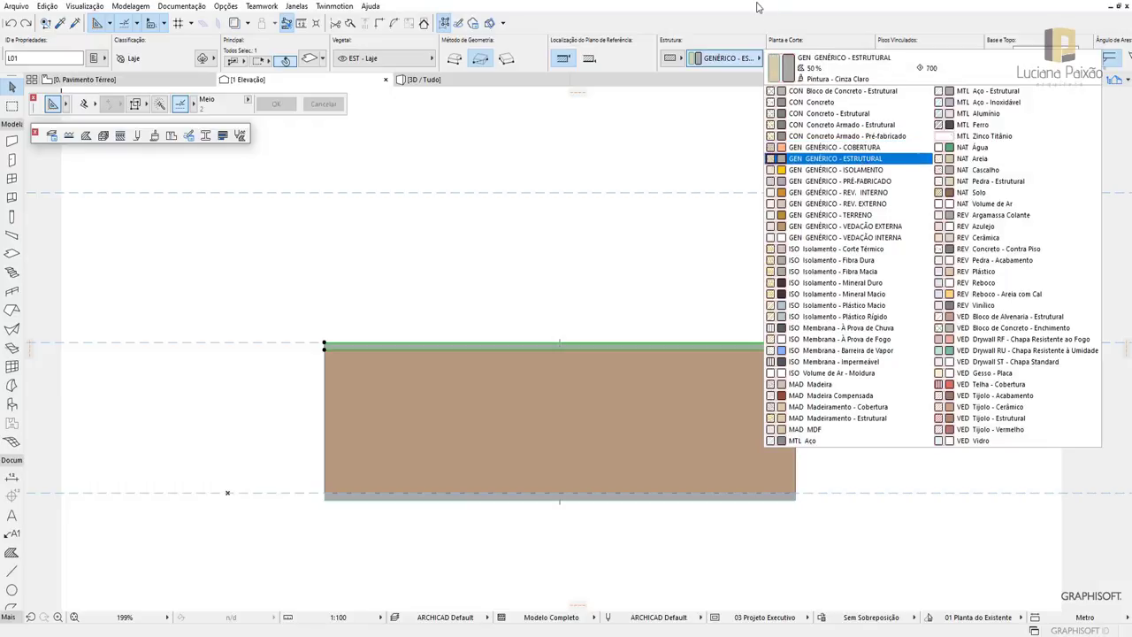
left_click(861, 159)
left_click(363, 60)
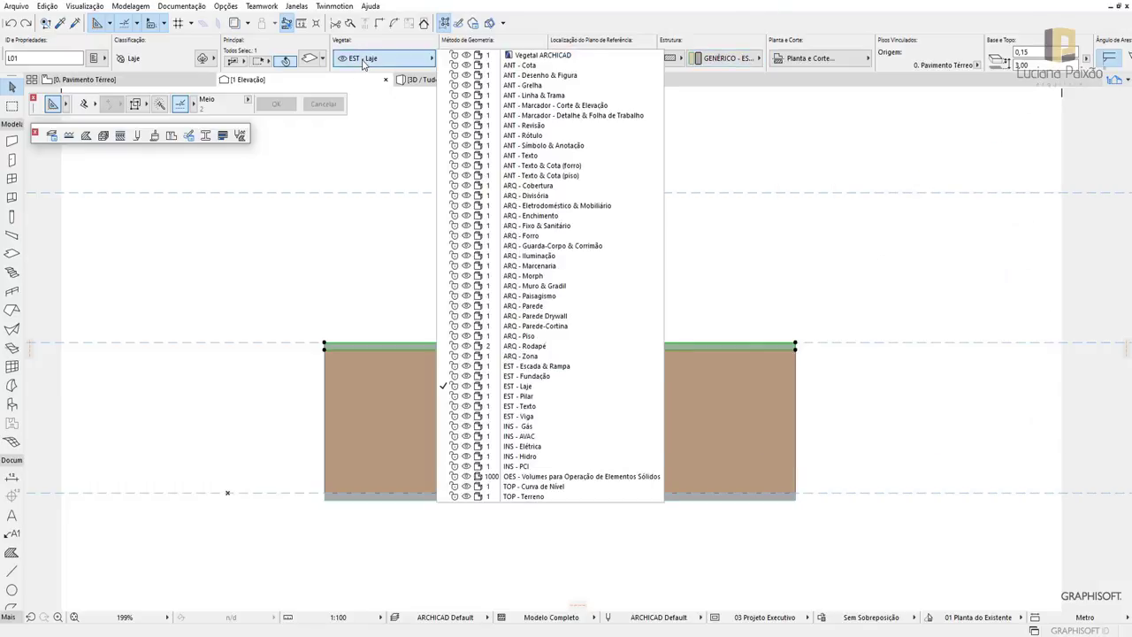
left_click(363, 60)
left_click(448, 305)
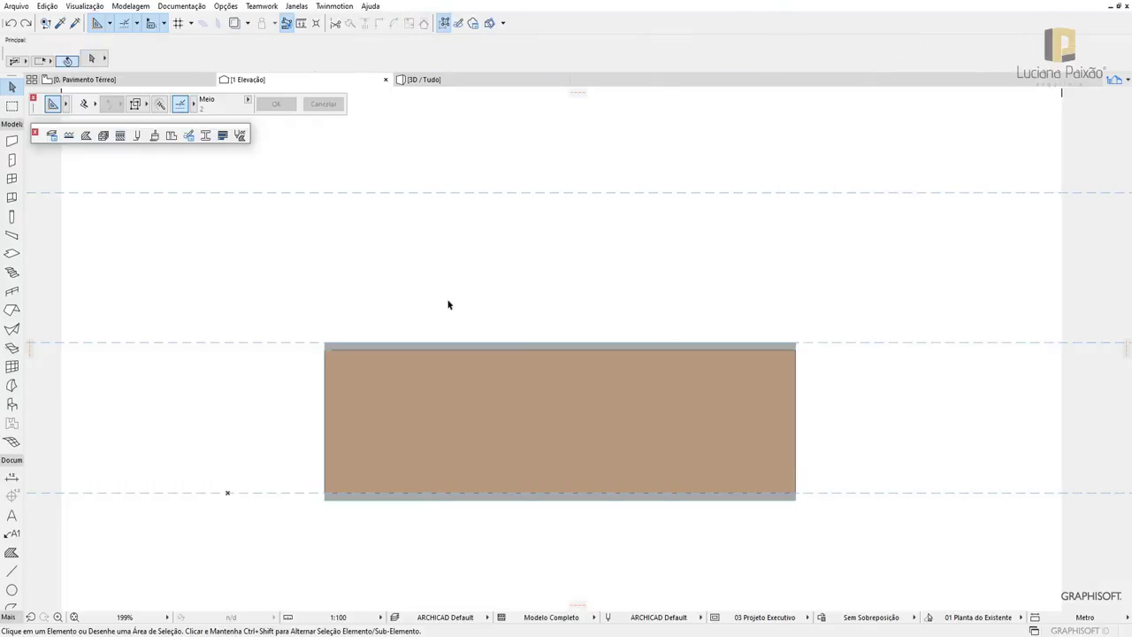
left_click(447, 349)
Delete the upper slab and orbit the 3D model to confirm only the floor slab remains
key("Escape")
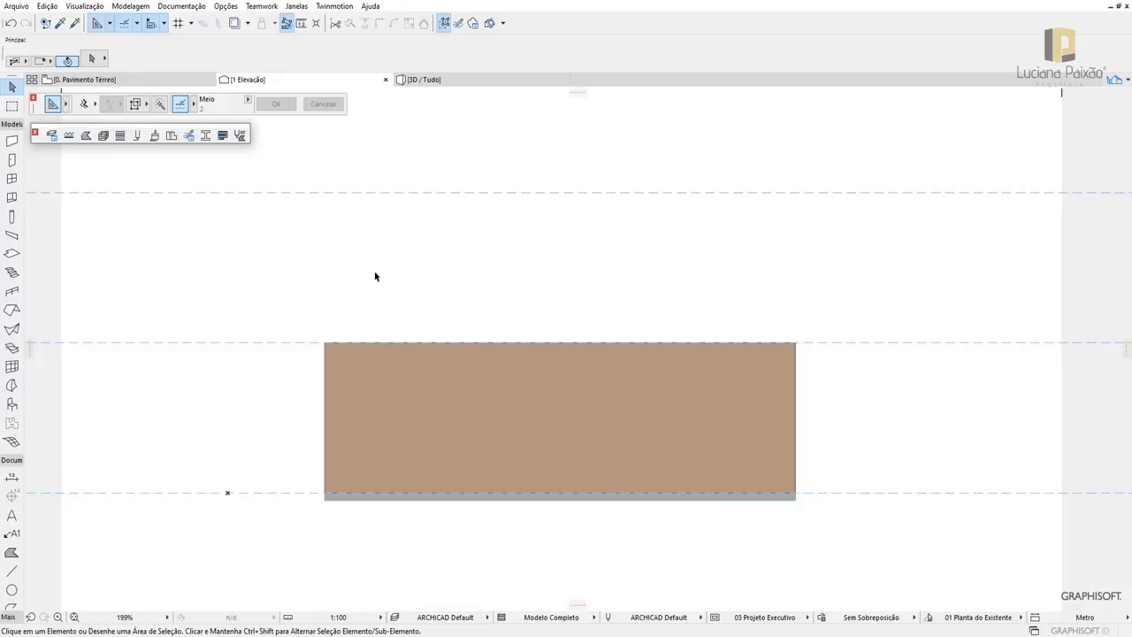
scroll(450, 411, "down", 2)
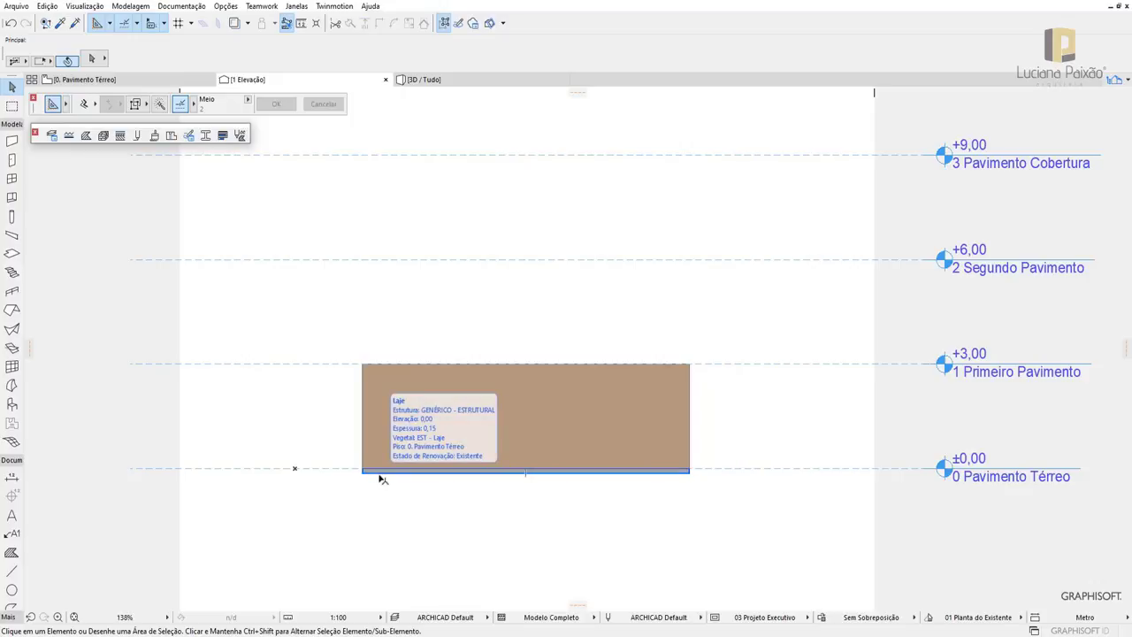
key("F3")
mouse_move(472, 403)
left_mouse_down()
mouse_move(648, 322)
mouse_move(538, 240)
mouse_move(433, 455)
left_mouse_up()
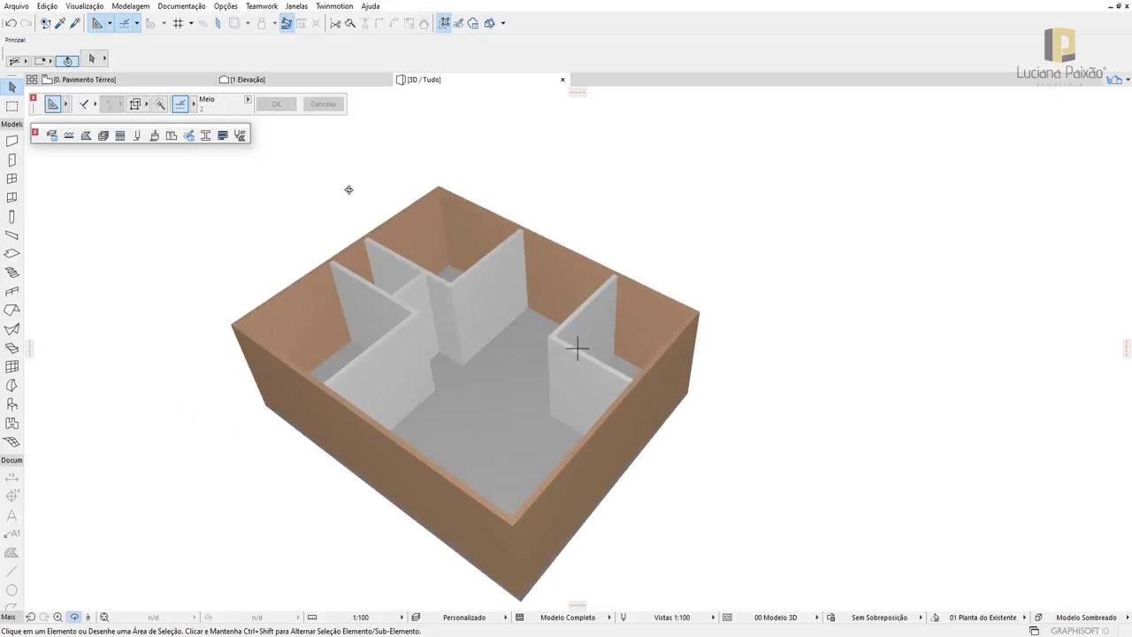
left_click_drag(302, 440, 493, 480)
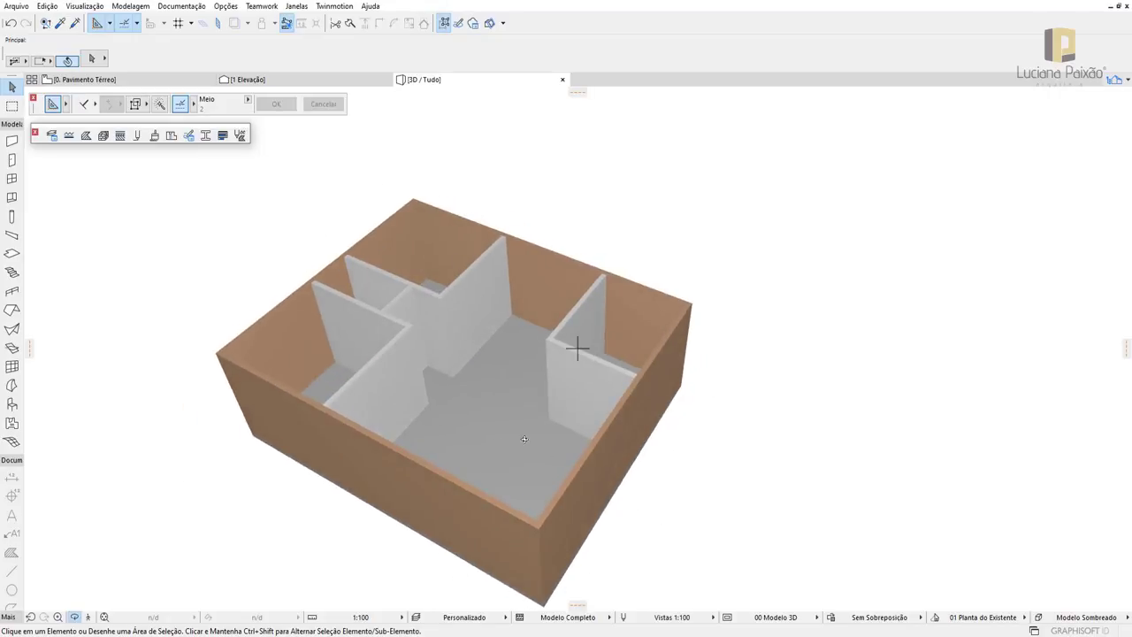
left_click_drag(524, 440, 712, 427)
key("F2")
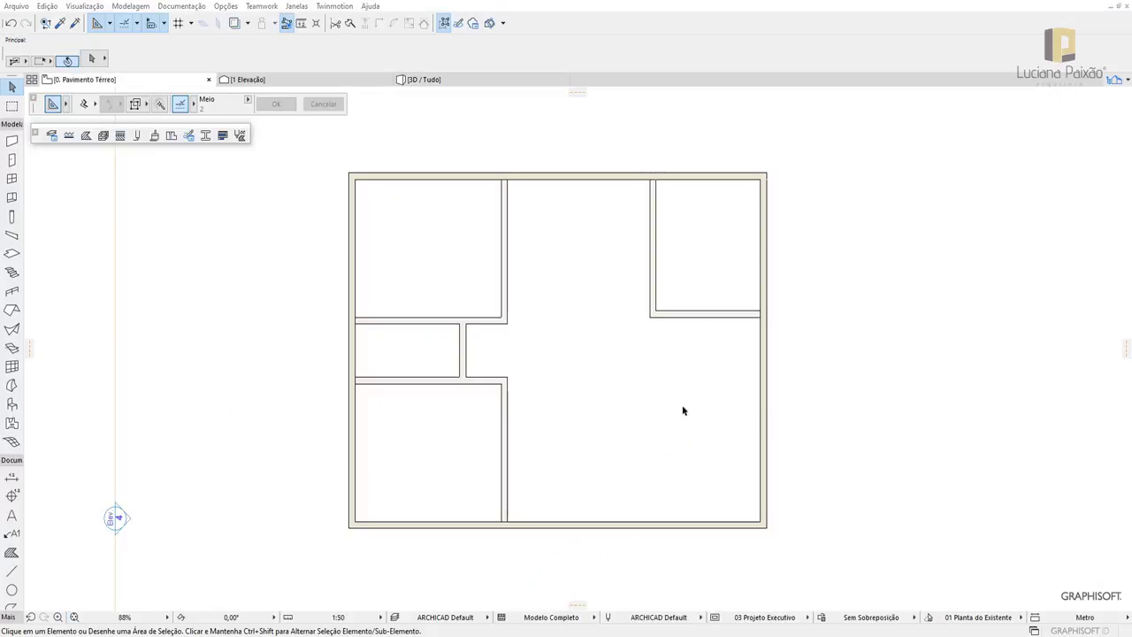
Subtract a rectangle over the small middle-left room from the ground-floor slab's polygon
left_click(619, 382)
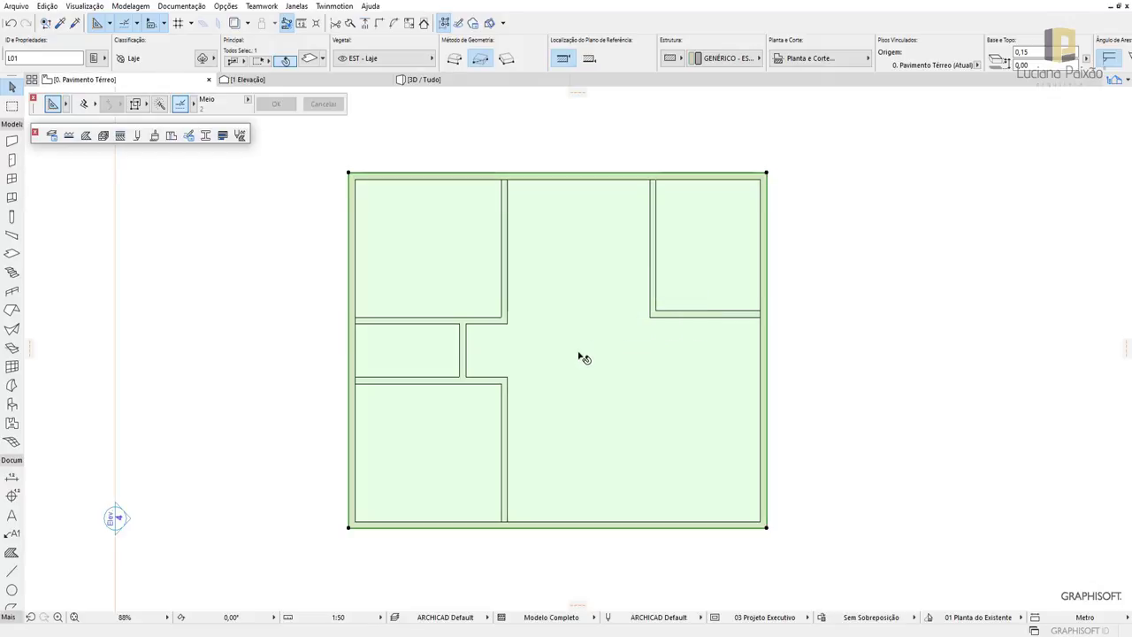
left_click(583, 176)
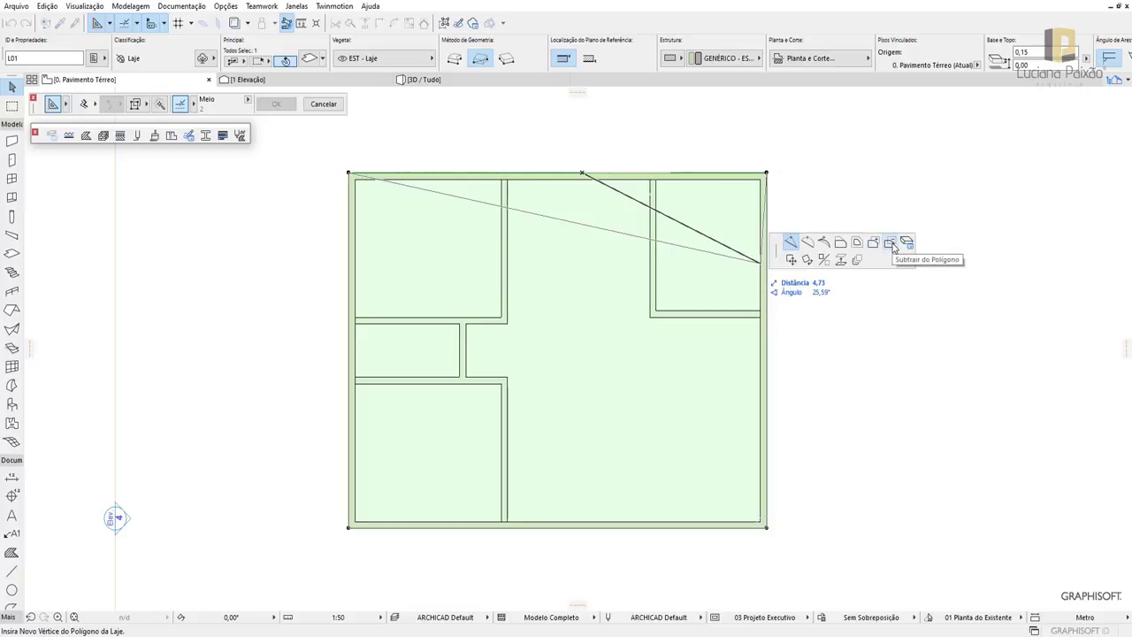
left_click(891, 245)
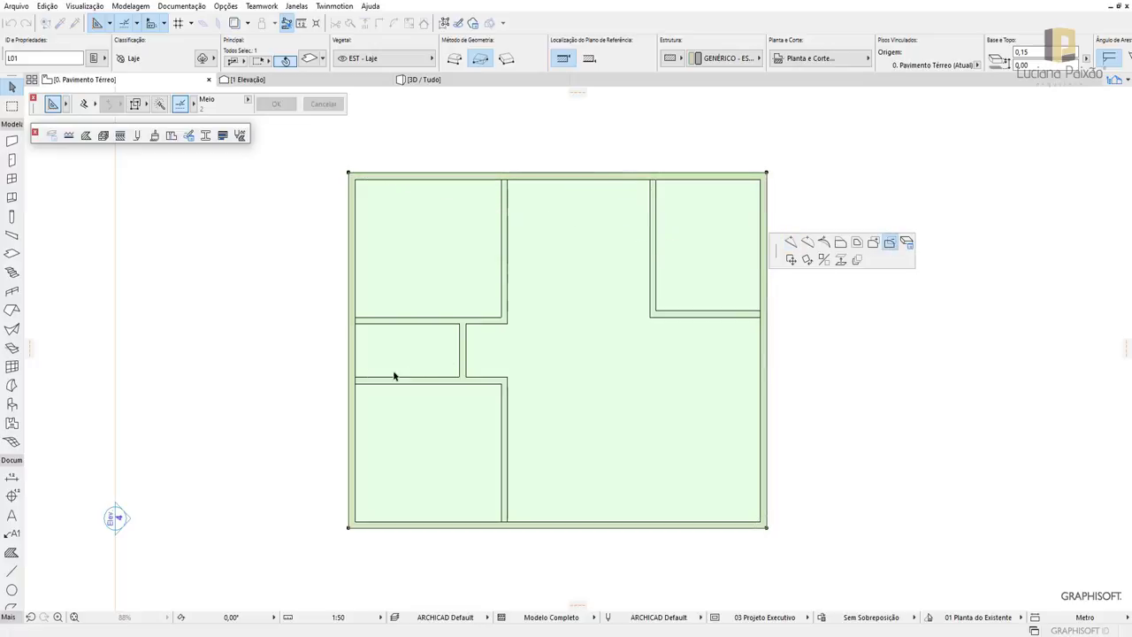
scroll(366, 369, "up", 2)
scroll(358, 281, "up", 3)
left_click(336, 263)
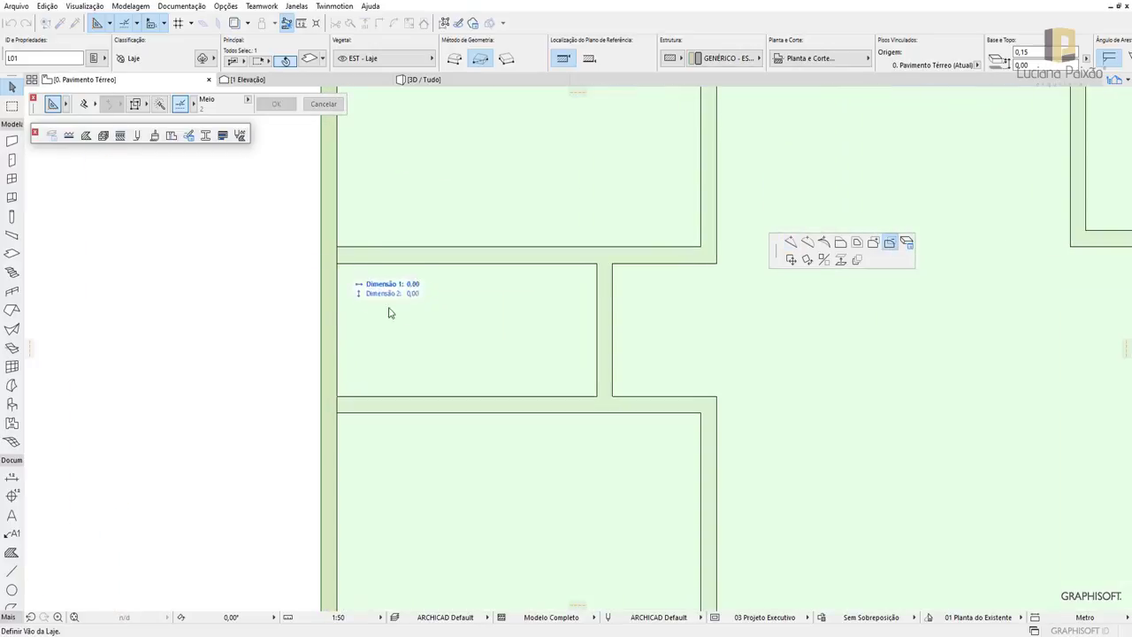
left_click(600, 390)
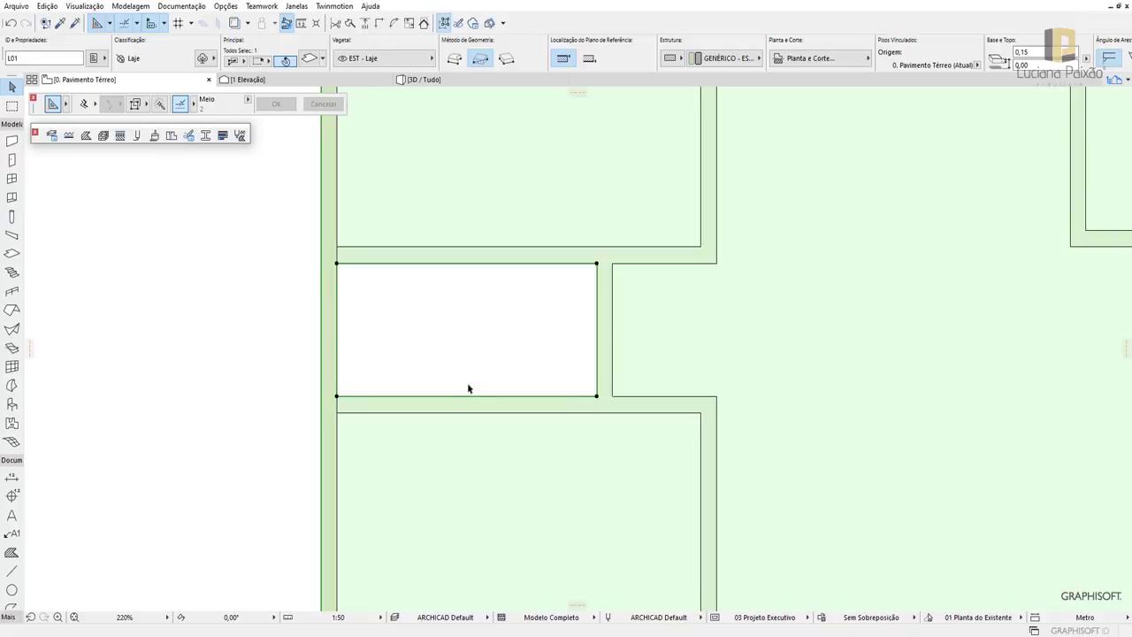
scroll(442, 382, "down", 1)
scroll(442, 382, "down", 1)
scroll(443, 383, "down", 1)
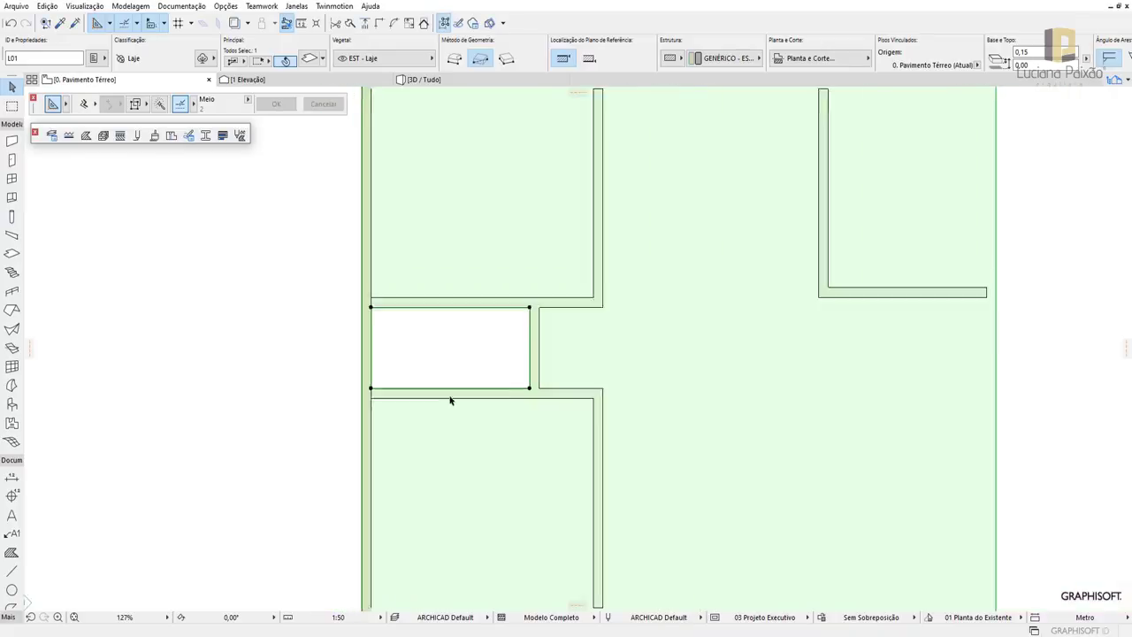
scroll(449, 397, "down", 2)
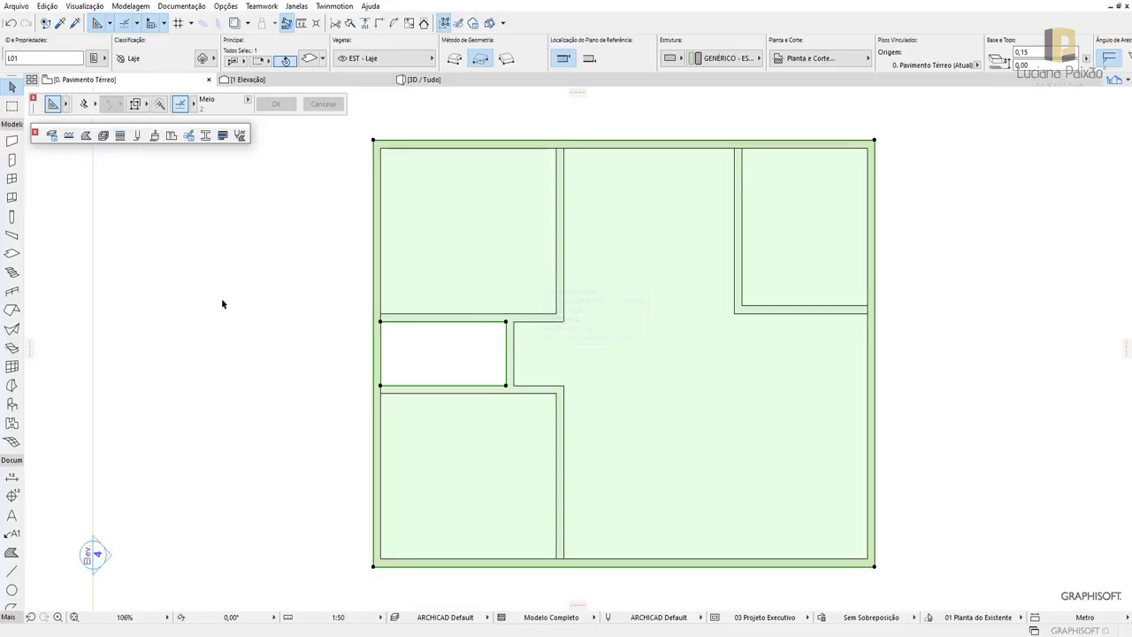
Draw a new rectangular slab over the small middle-left room's cut-out
left_click(987, 363)
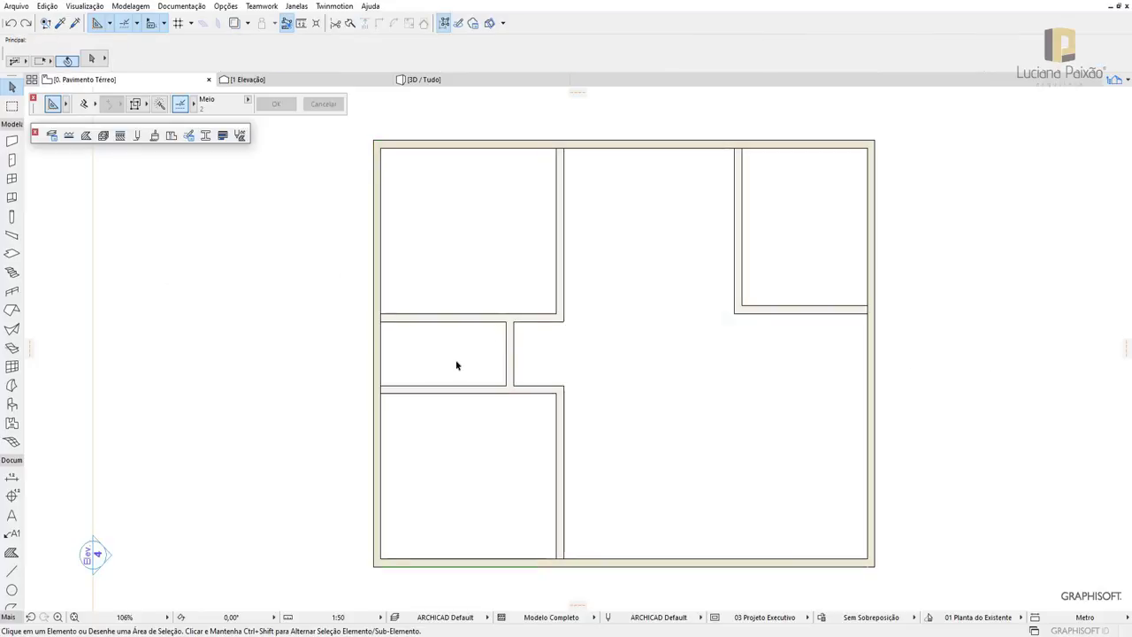
left_click(517, 286)
left_click(273, 319)
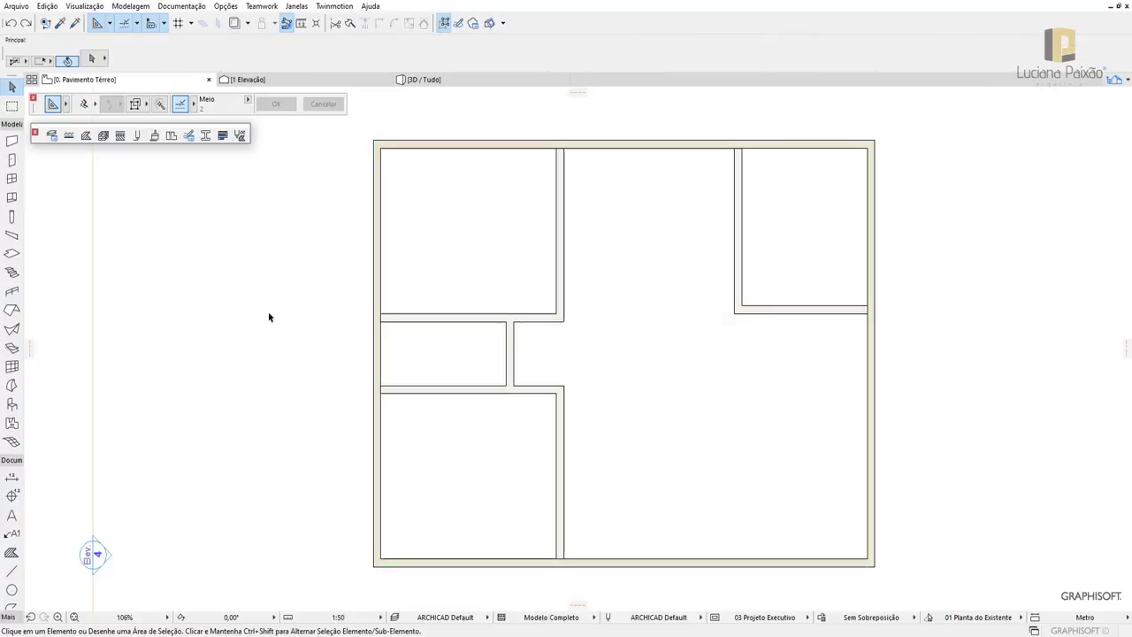
left_click(12, 255)
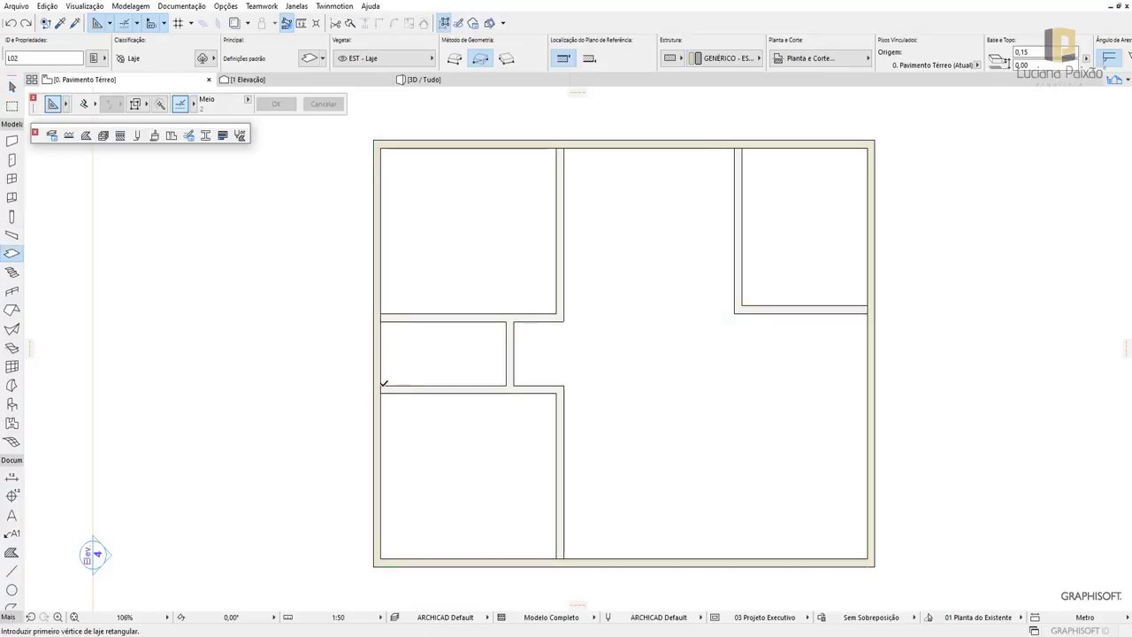
left_click(384, 384)
left_click(513, 321)
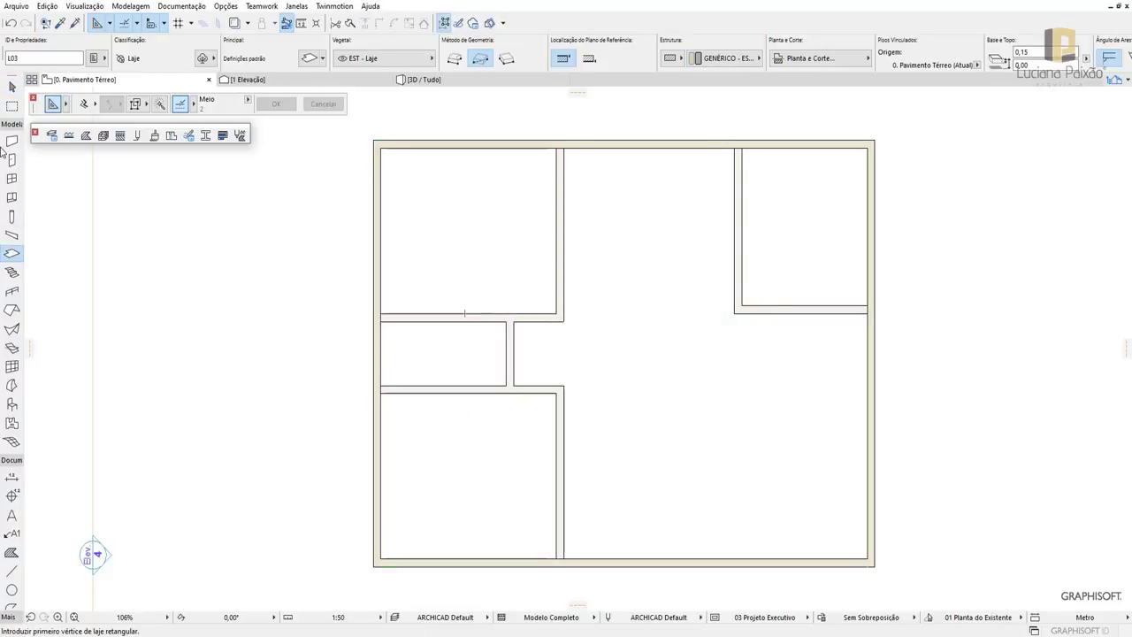
Edit the small slab's Base e Topo height values to a -0,05 offset, then check the elevation
left_click(12, 85)
left_click(453, 348)
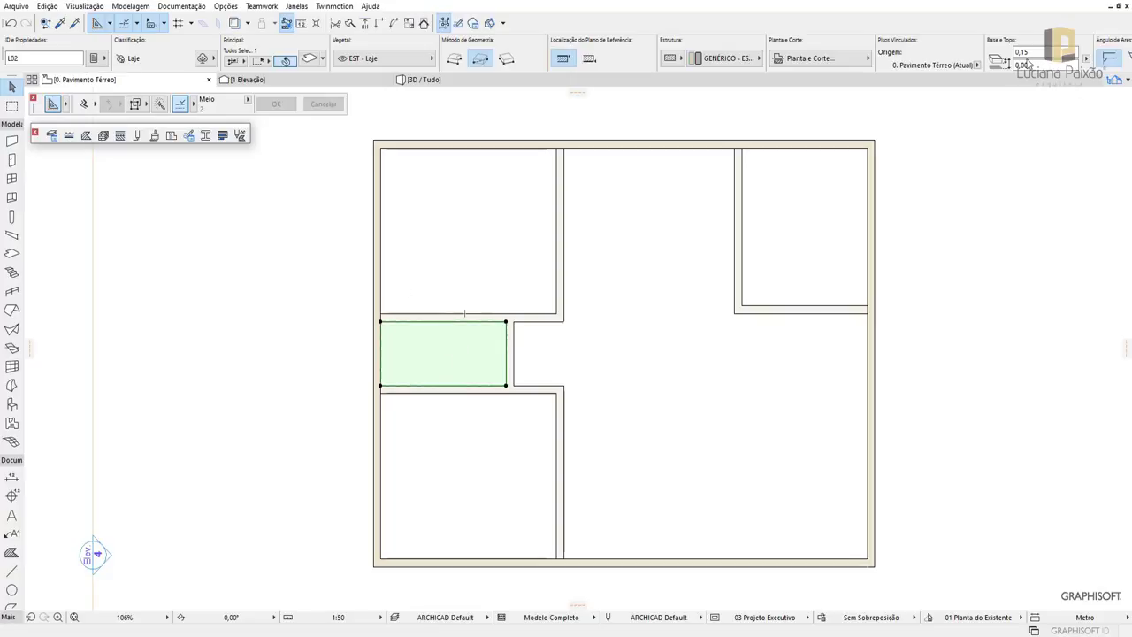
left_click(1024, 51)
type("0,10")
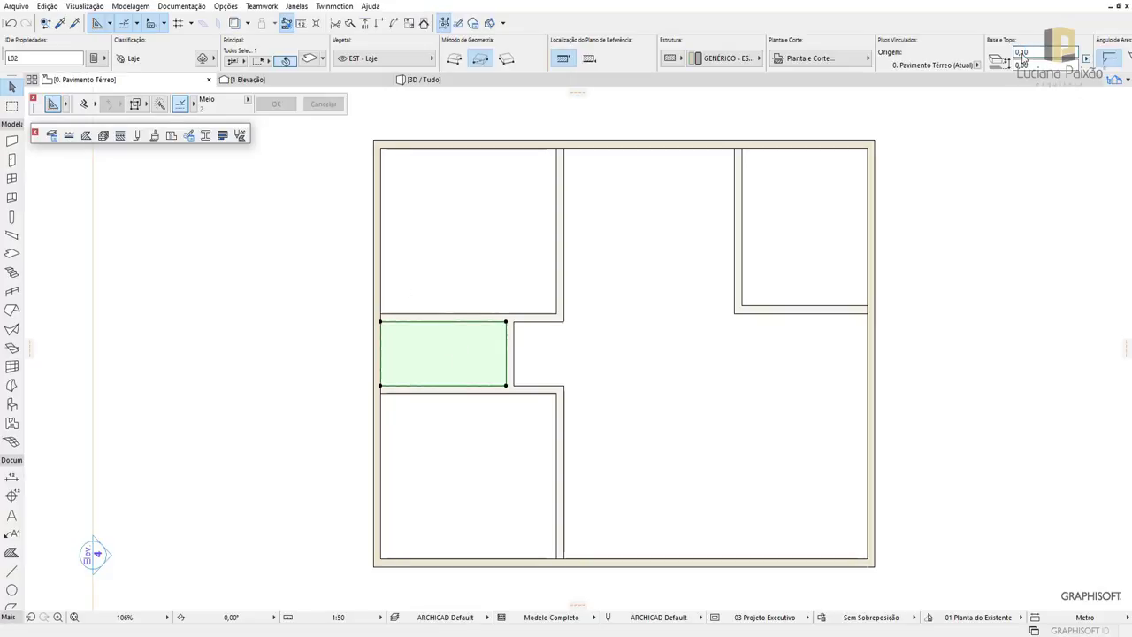
key("Tab")
left_click(983, 295)
left_click(475, 354)
left_click(1021, 52)
left_click(323, 81)
scroll(407, 469, "up", 5)
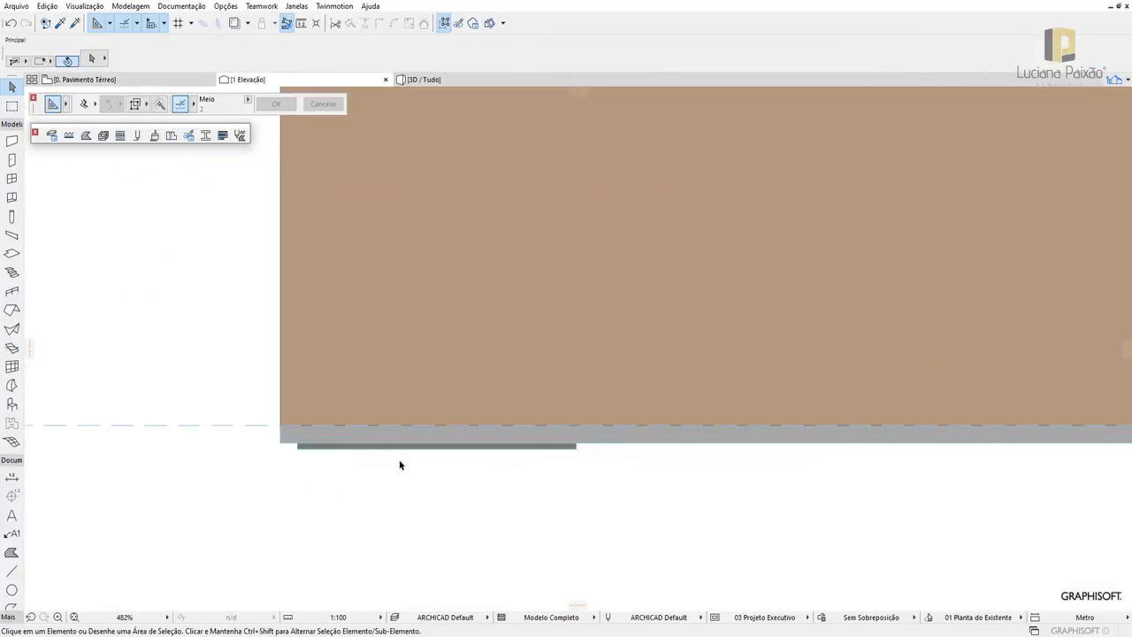
Enter 0,10 for the small slab in elevation and return to the ground-floor plan
left_click(412, 444)
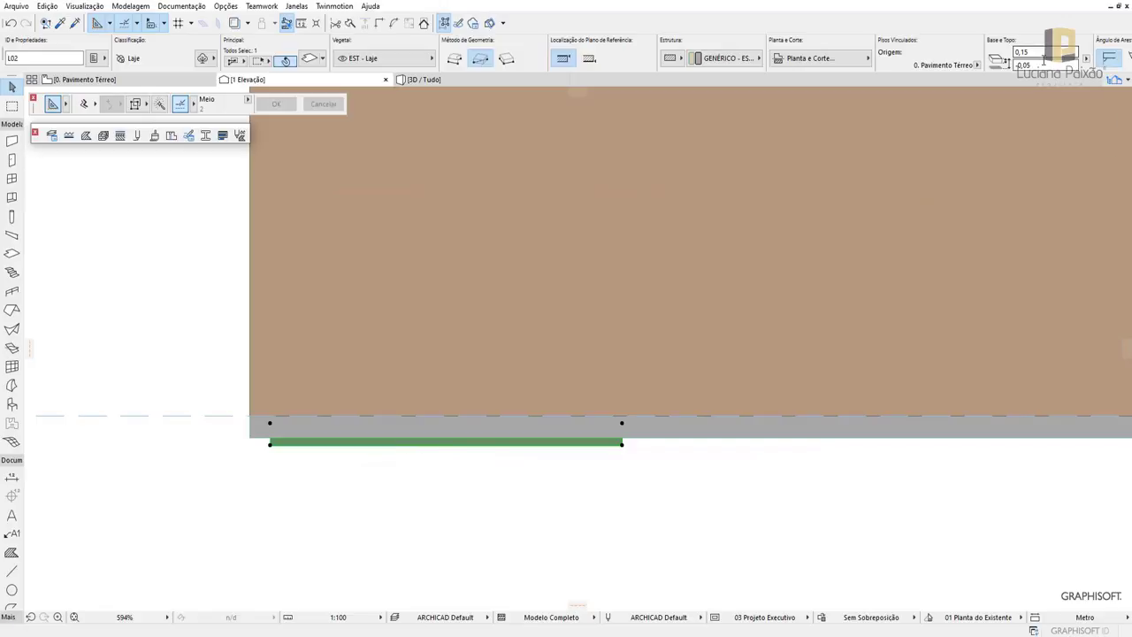
type("0,10")
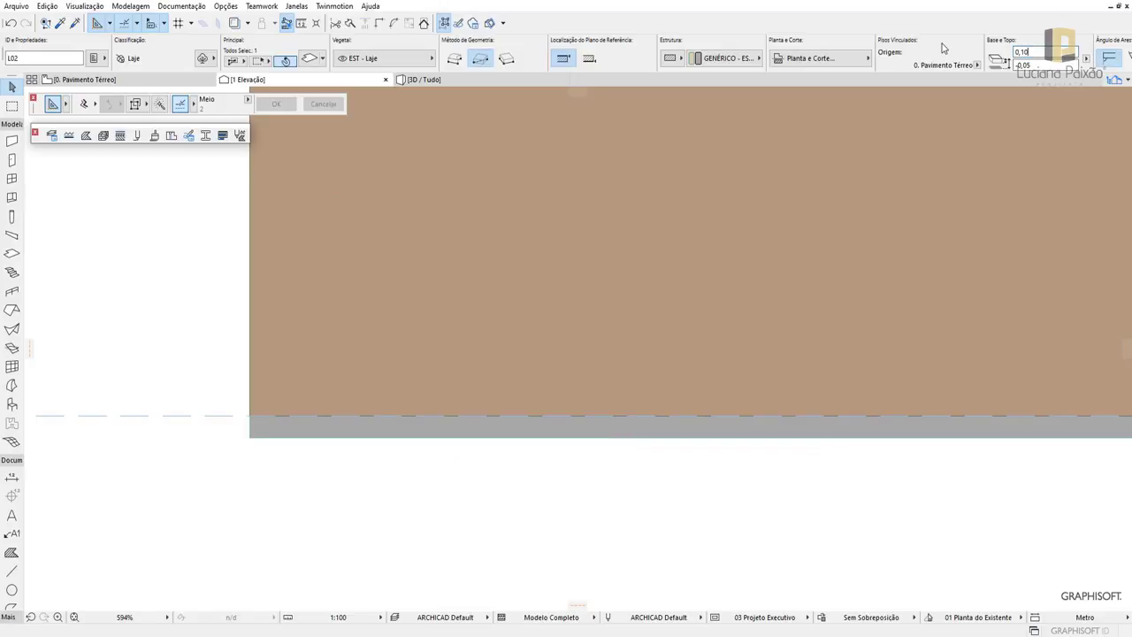
left_click(147, 80)
Undo the accidental move of the small slab into the upper-left room, then select the large floor slab
left_click(1031, 368)
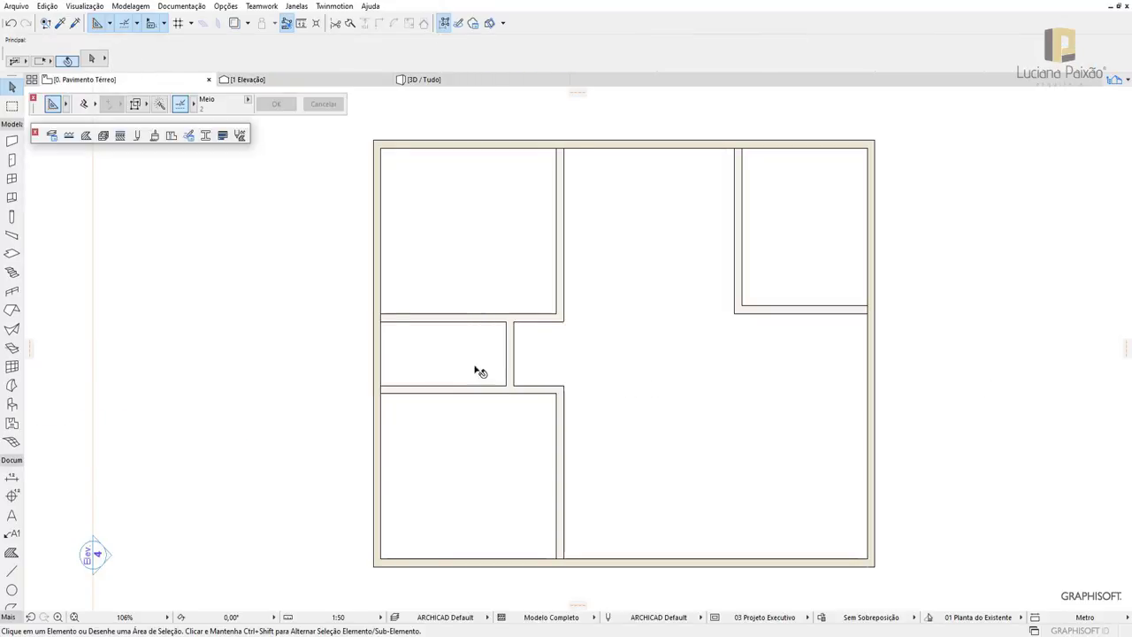
left_click(483, 352)
left_click(608, 363)
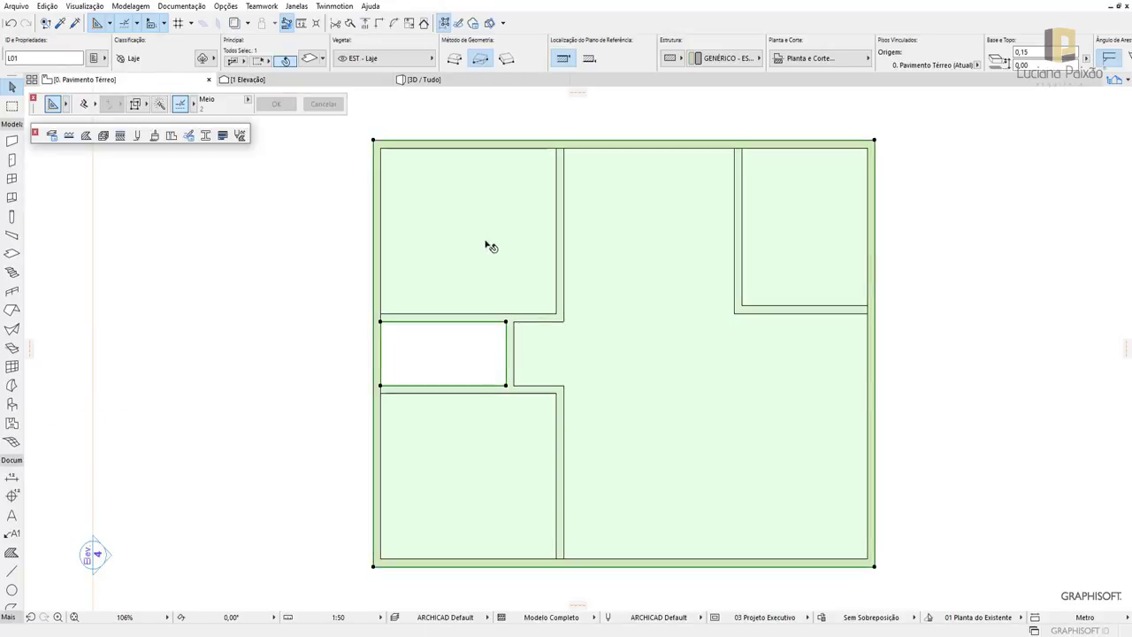
left_click(299, 346)
left_click(419, 351)
left_click(456, 271)
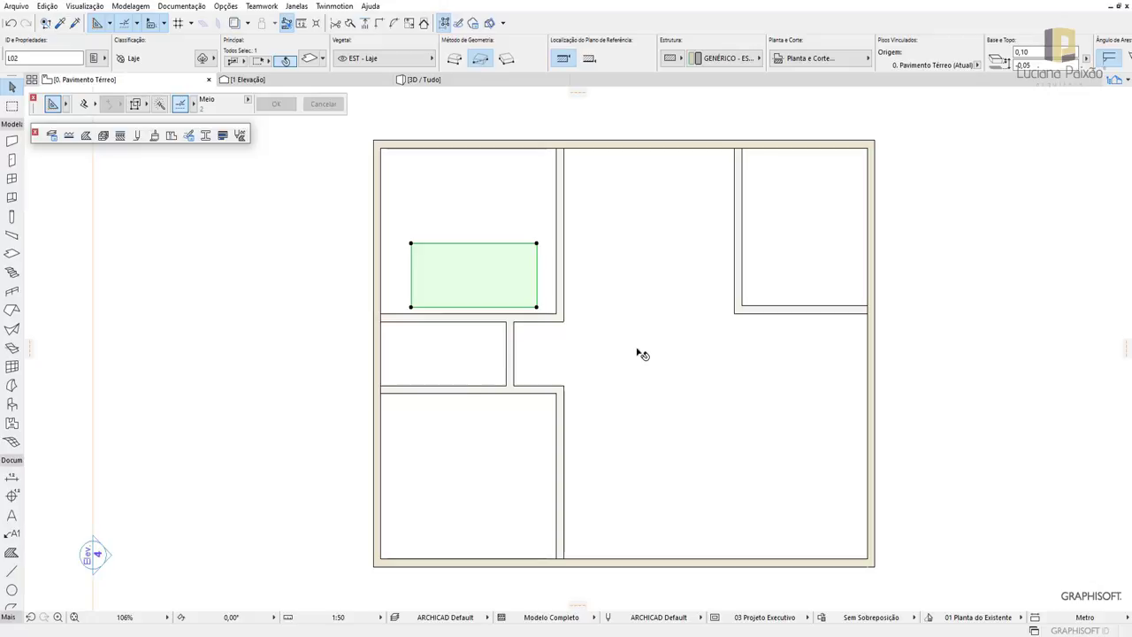
key("ctrl+z")
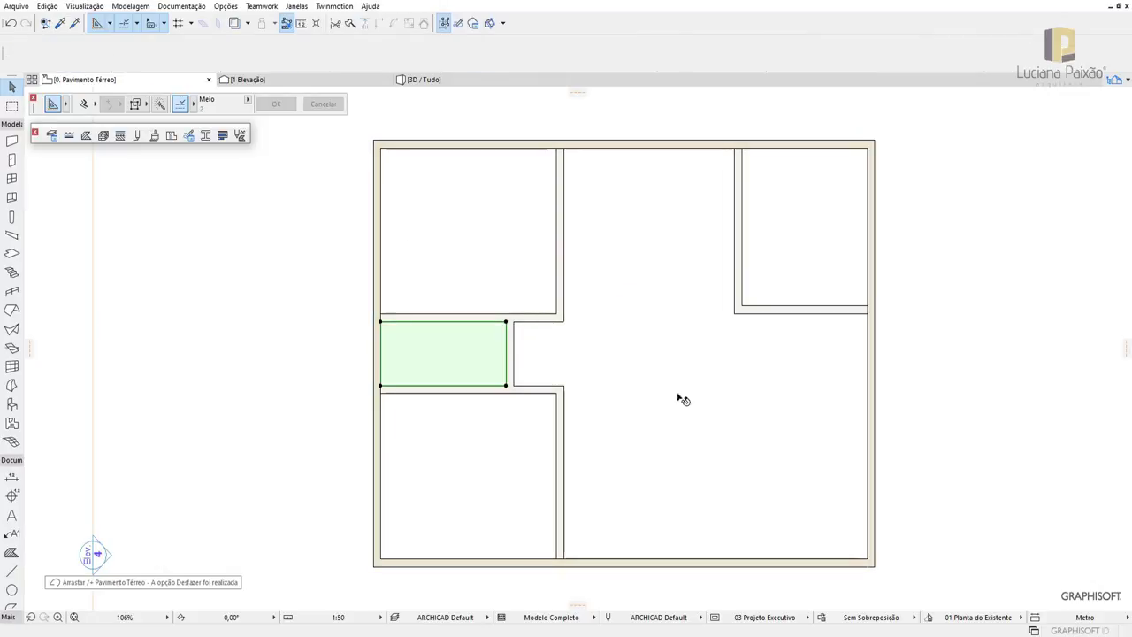
key("Escape")
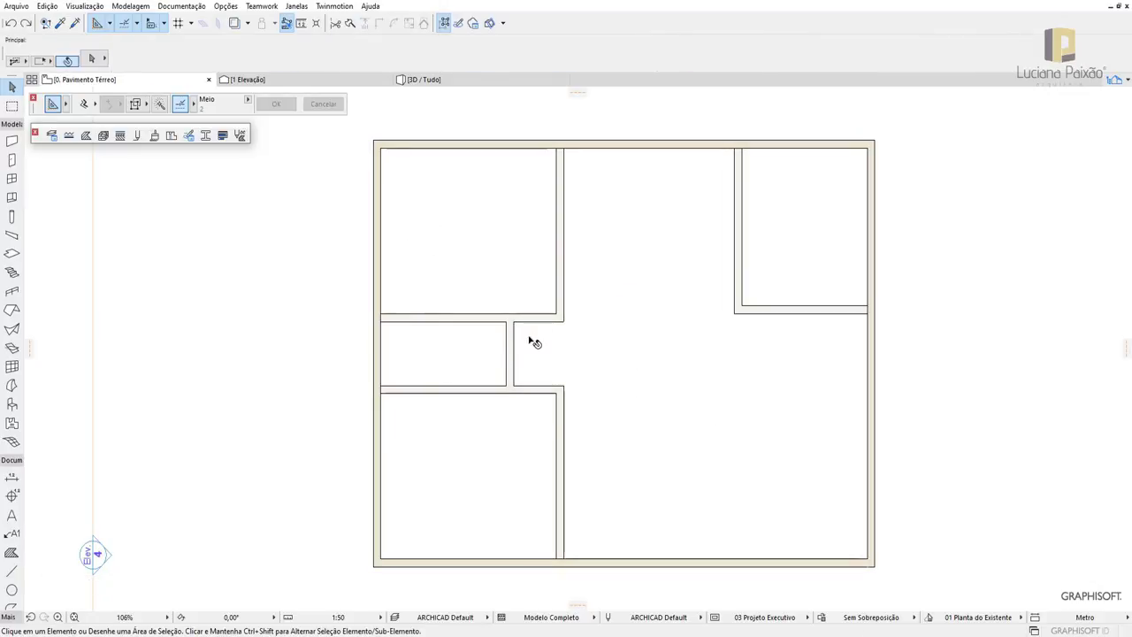
scroll(265, 345, "down", 1)
scroll(266, 345, "down", 1)
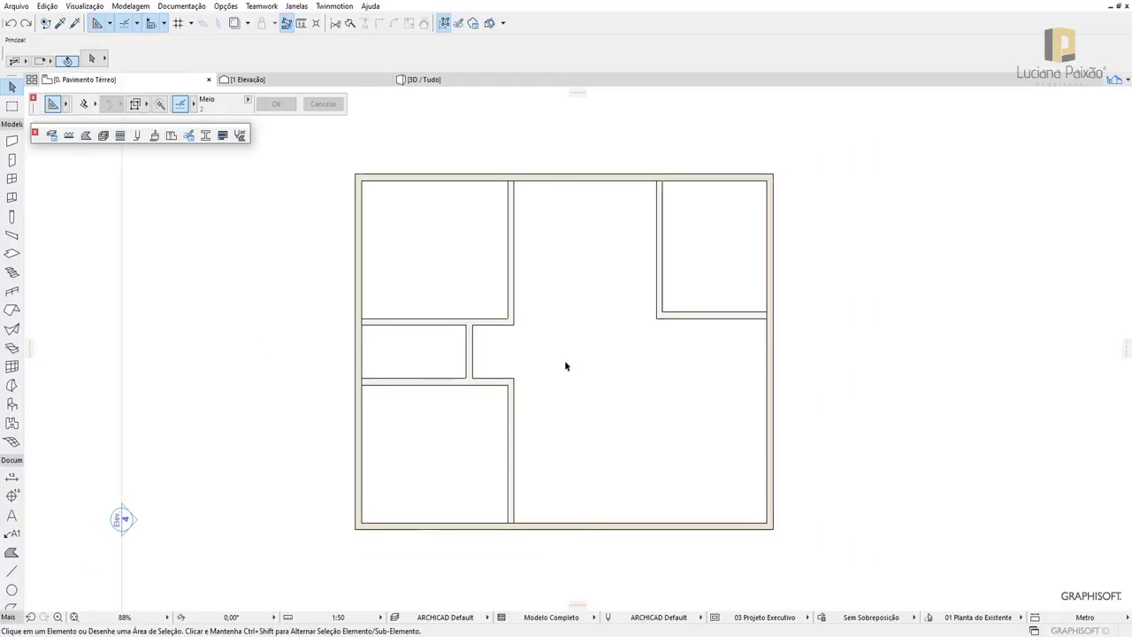
left_click(570, 368)
Set the large slab's floor-plan surface fill to Grelha 90x90 in Selected Slab Settings
right_click(569, 367)
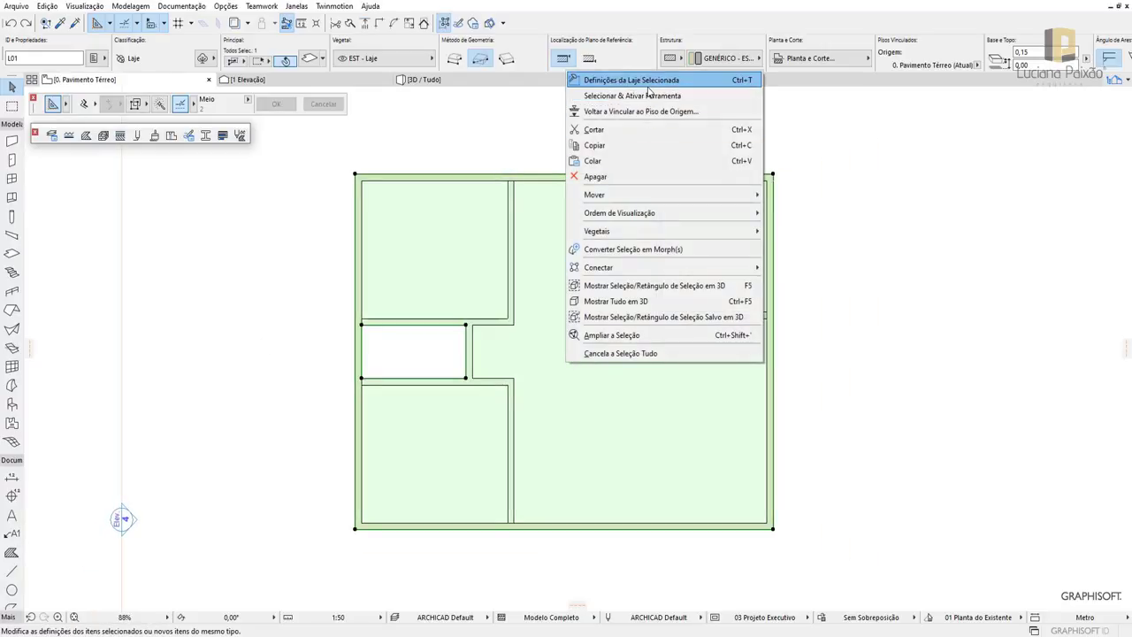
left_click(663, 76)
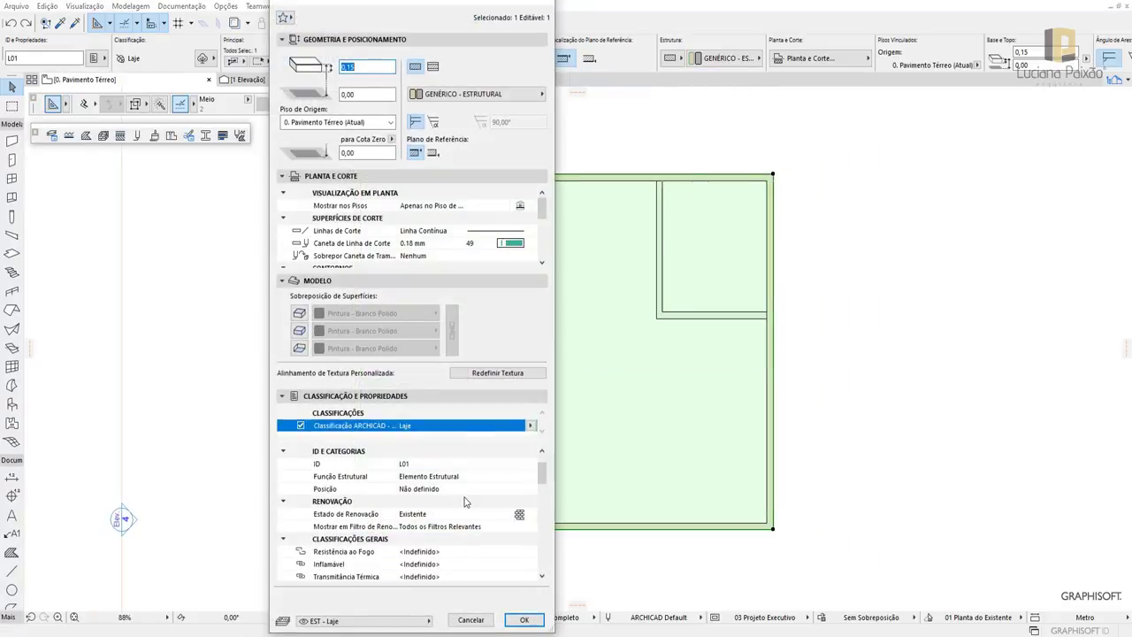
scroll(466, 502, "down", 3)
scroll(466, 502, "down", 3)
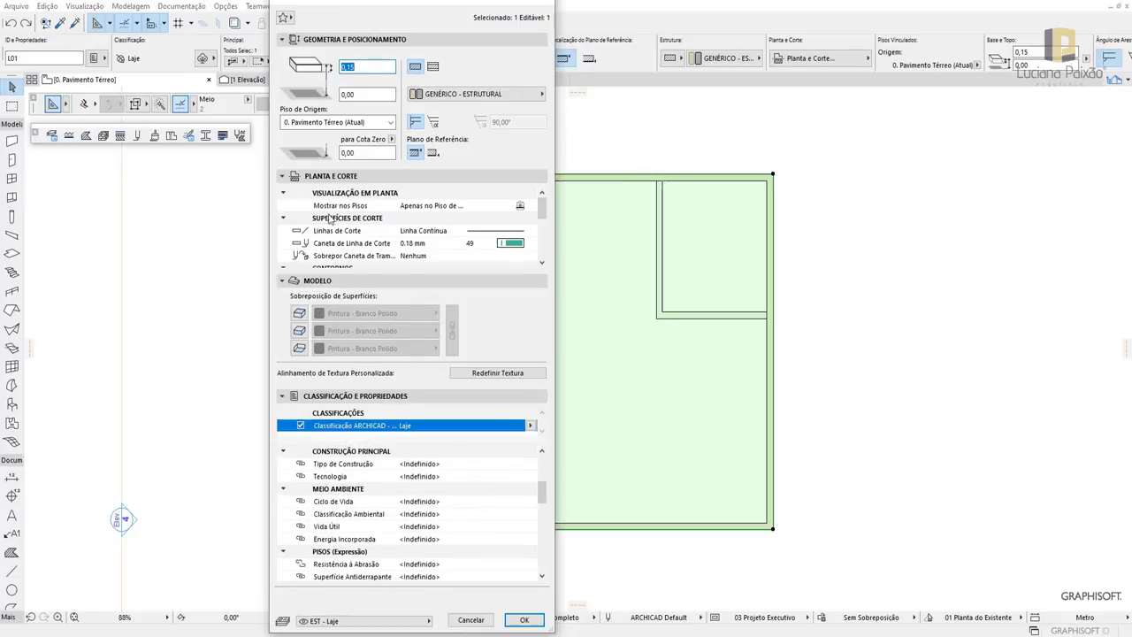
left_click_drag(543, 211, 543, 241)
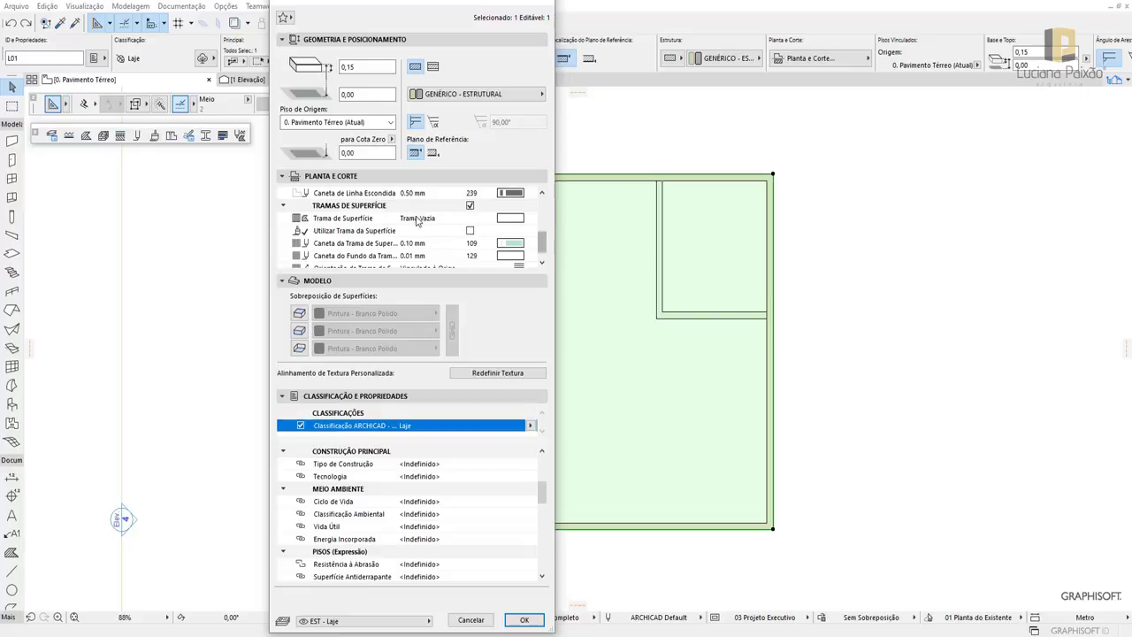
scroll(542, 245, "down", 1)
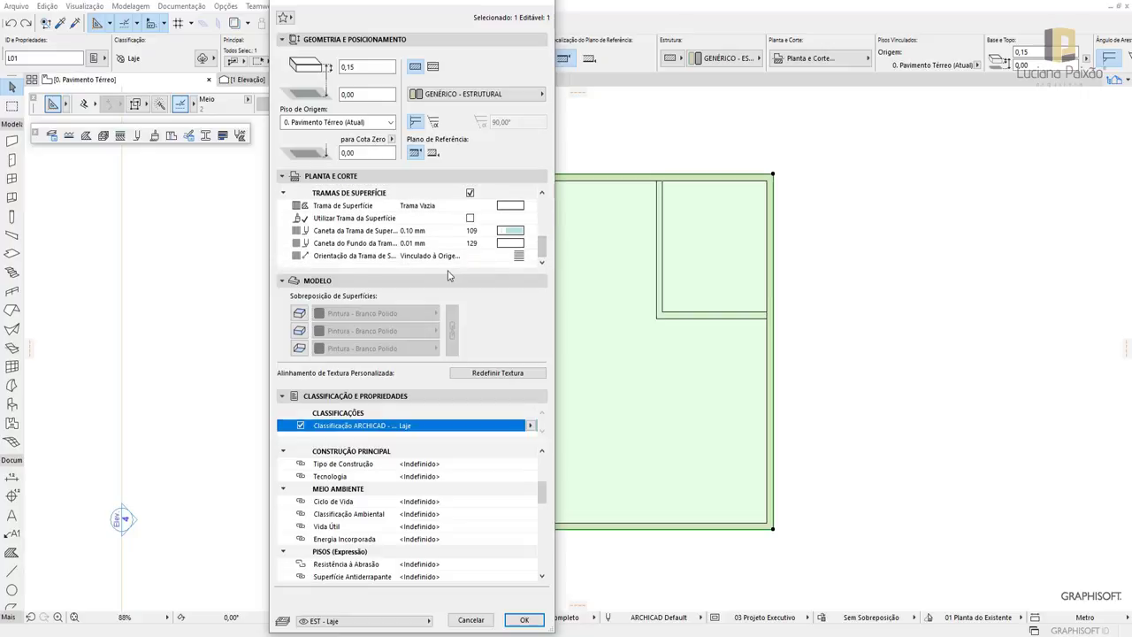
left_click(511, 205)
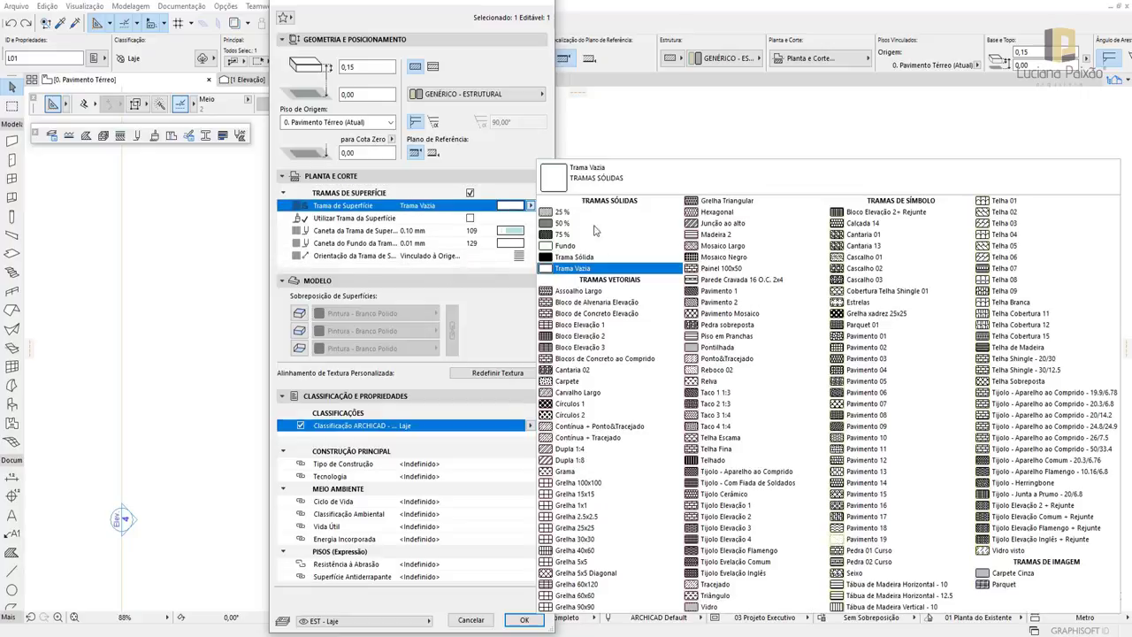
left_click(584, 607)
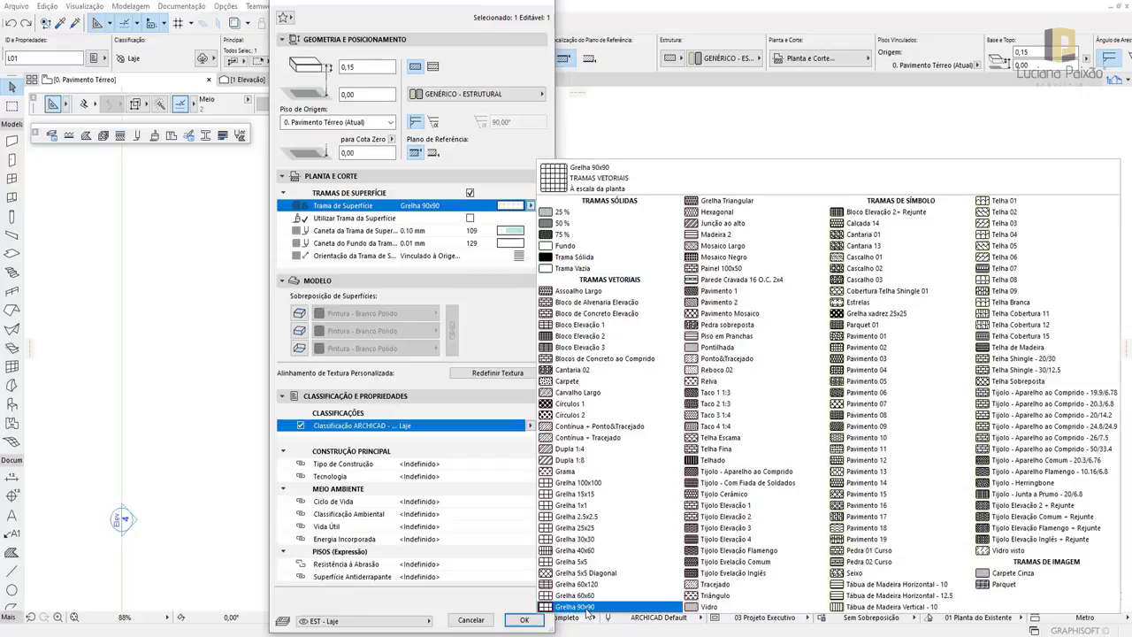
left_click(525, 621)
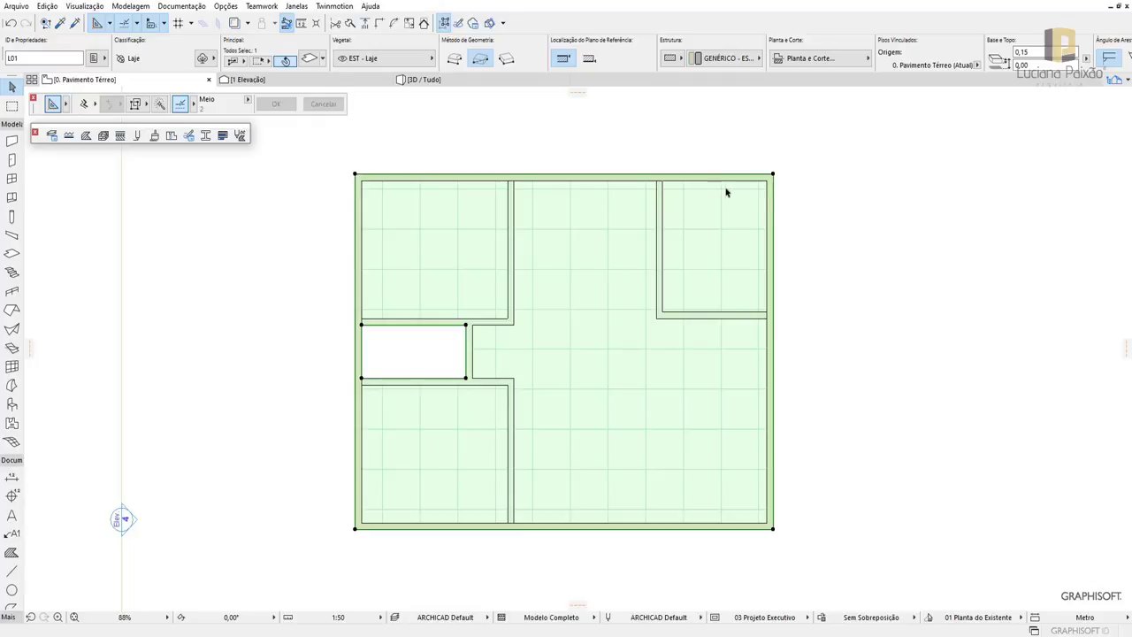
Change the large slab's Fill Orientation to Distorção Personalizada in Slab Settings
right_click(563, 300)
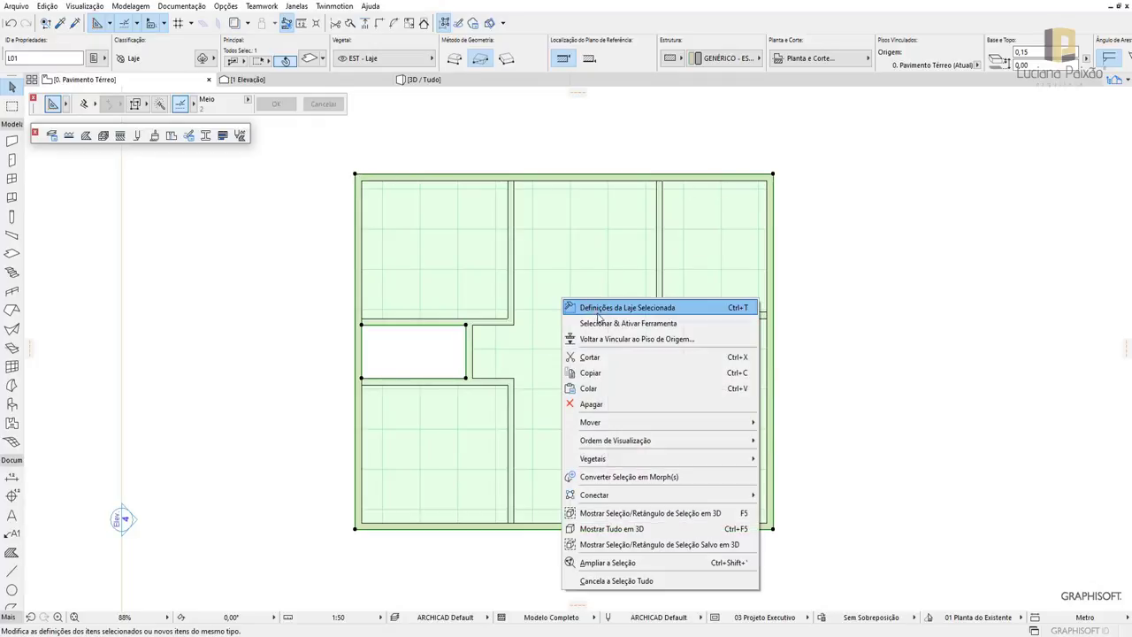
key("Escape")
double_click(606, 308)
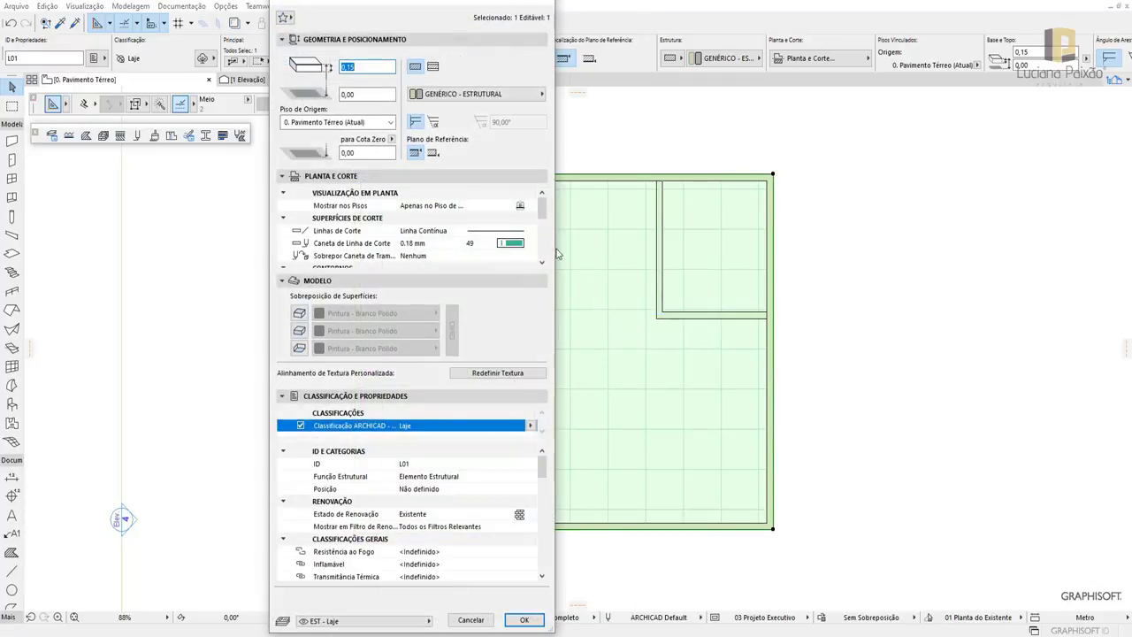
left_click_drag(545, 216, 543, 246)
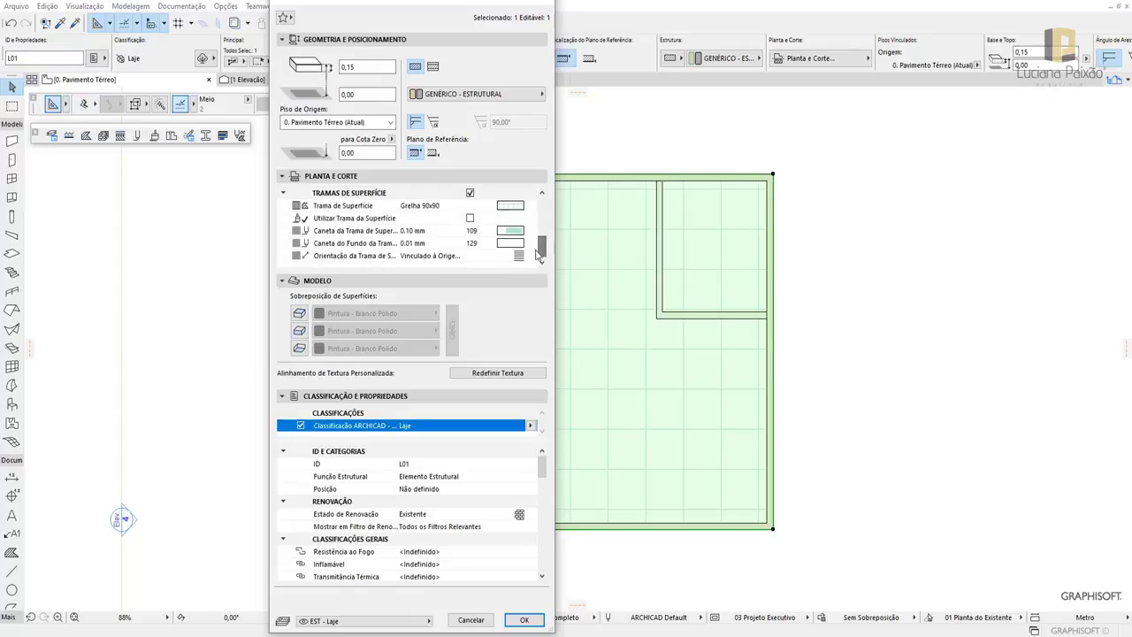
left_click(528, 257)
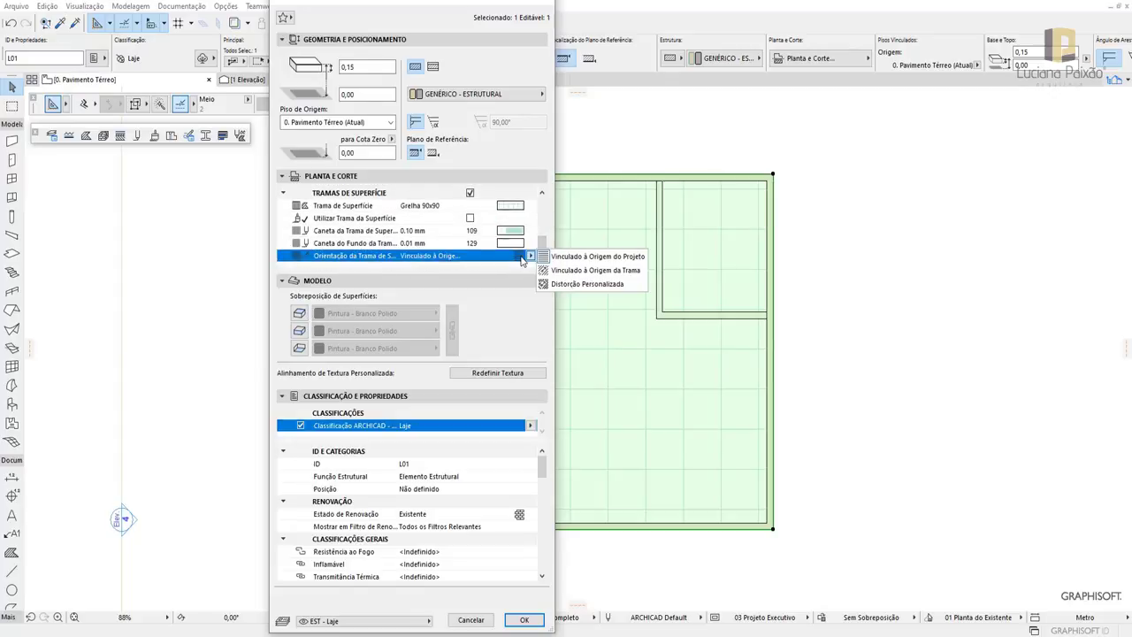
left_click(584, 284)
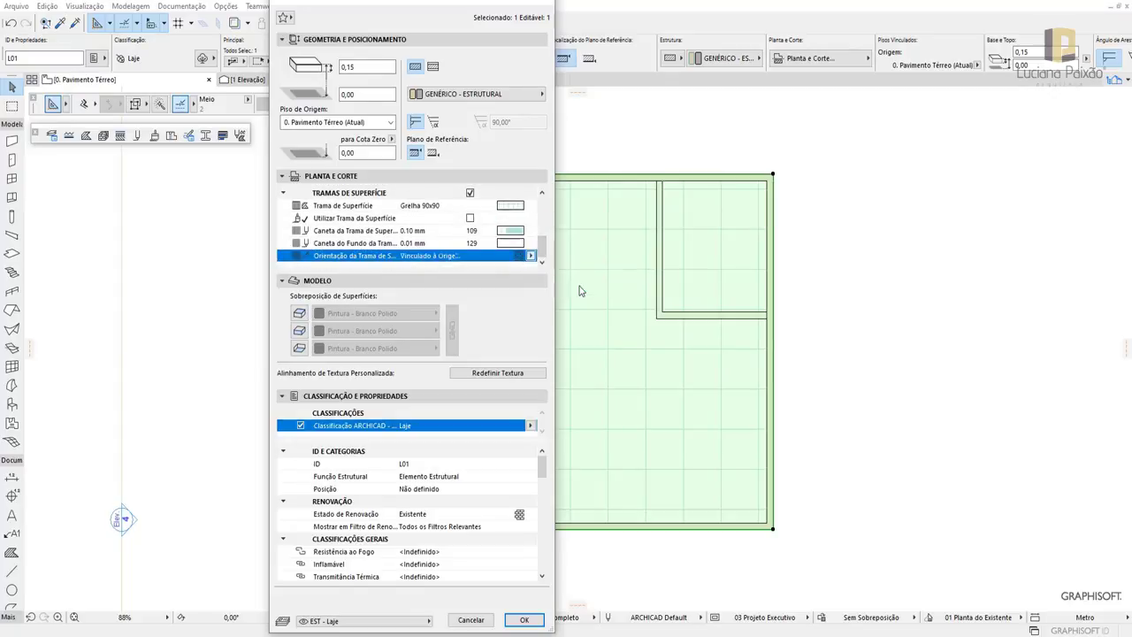
left_click(525, 621)
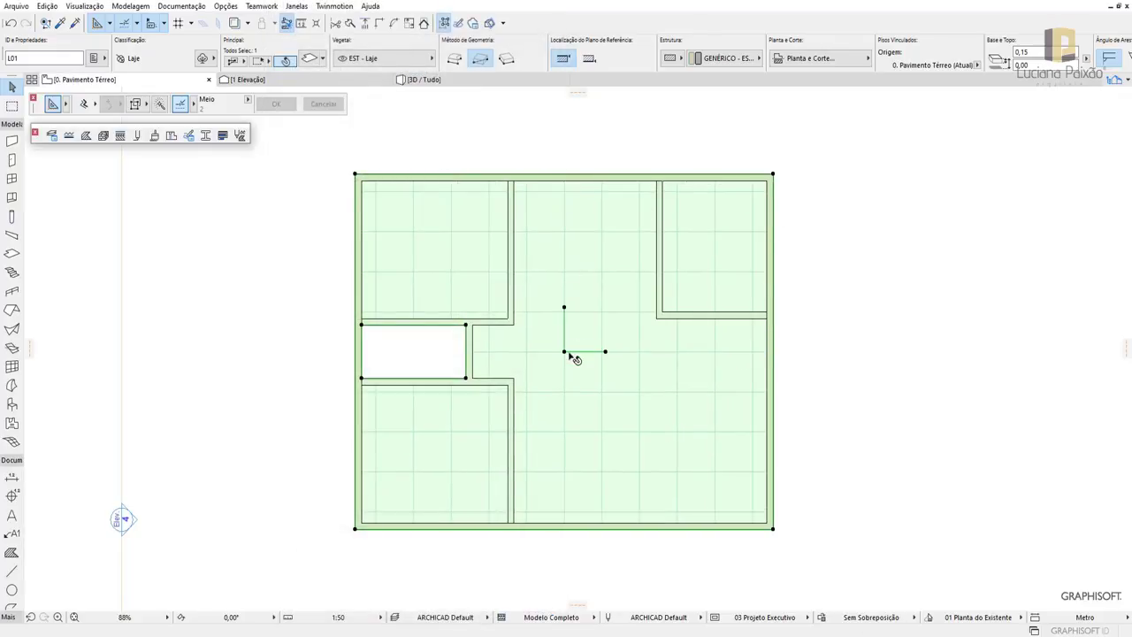
Move the large slab's grid fill origin to the right-edge wall junction, then select the small left-room slab
left_click(564, 352)
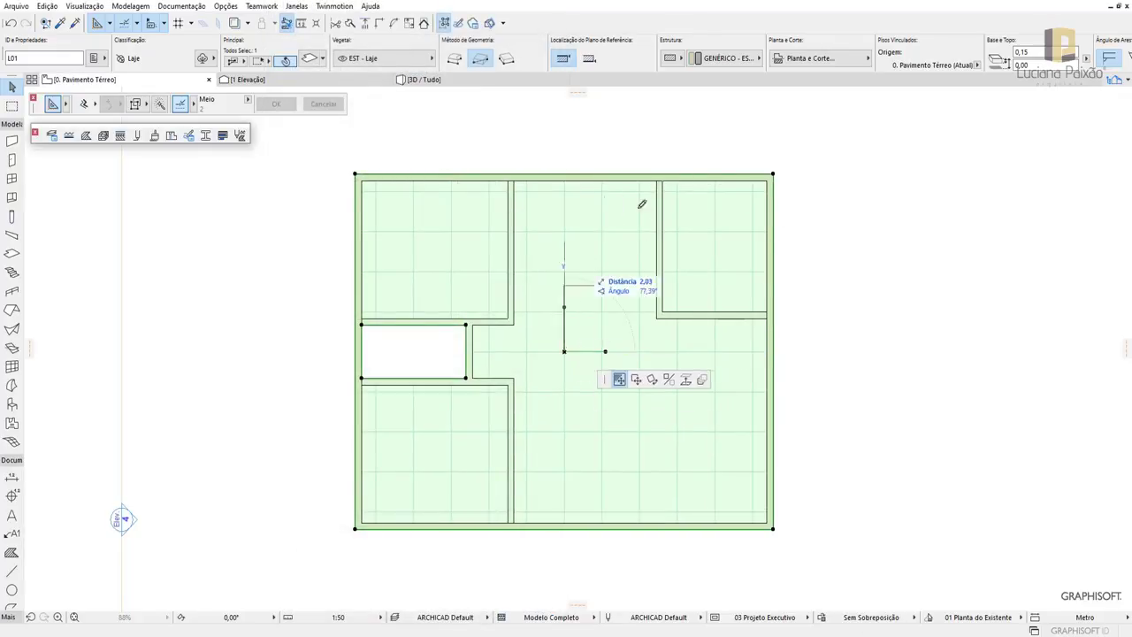
left_click(768, 316)
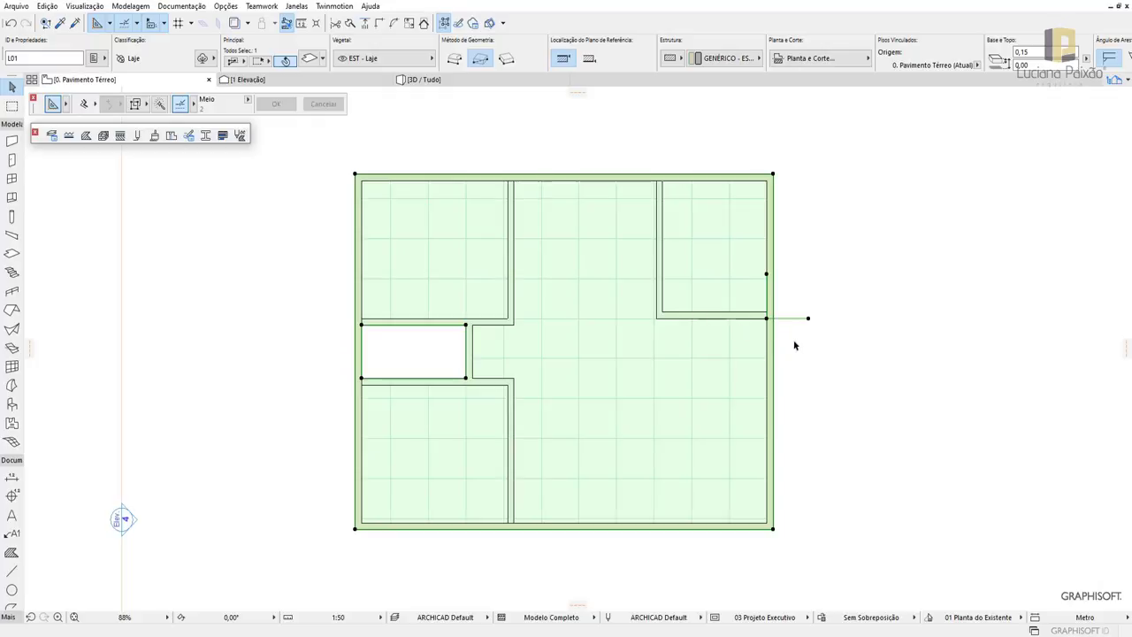
left_click(835, 287)
left_click(433, 354)
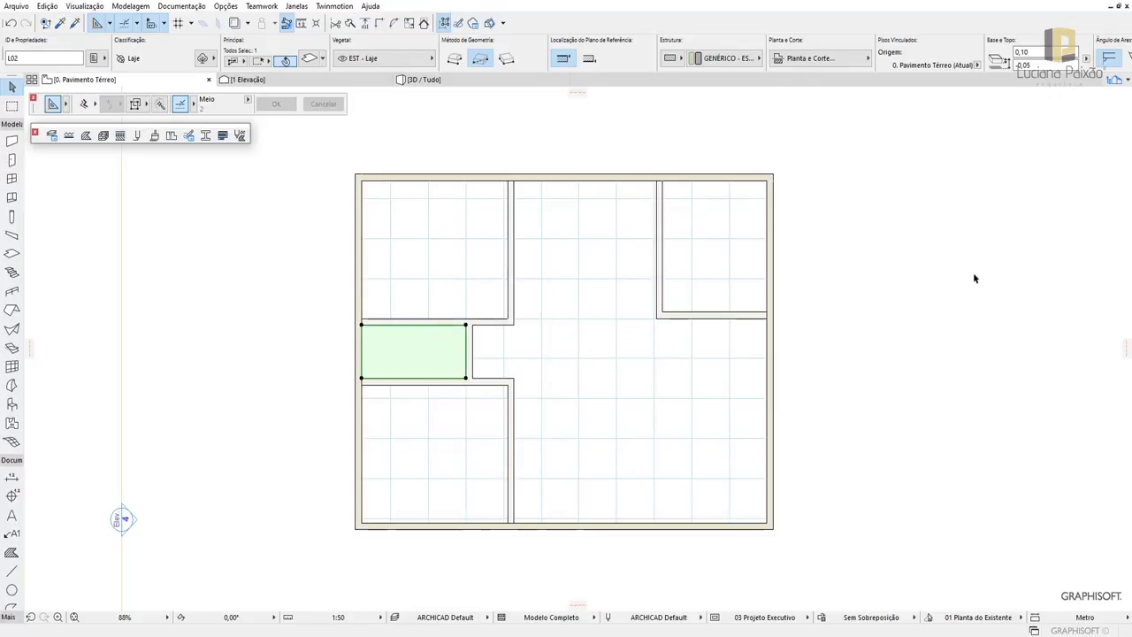
Delete the small bathroom slab
key("Delete")
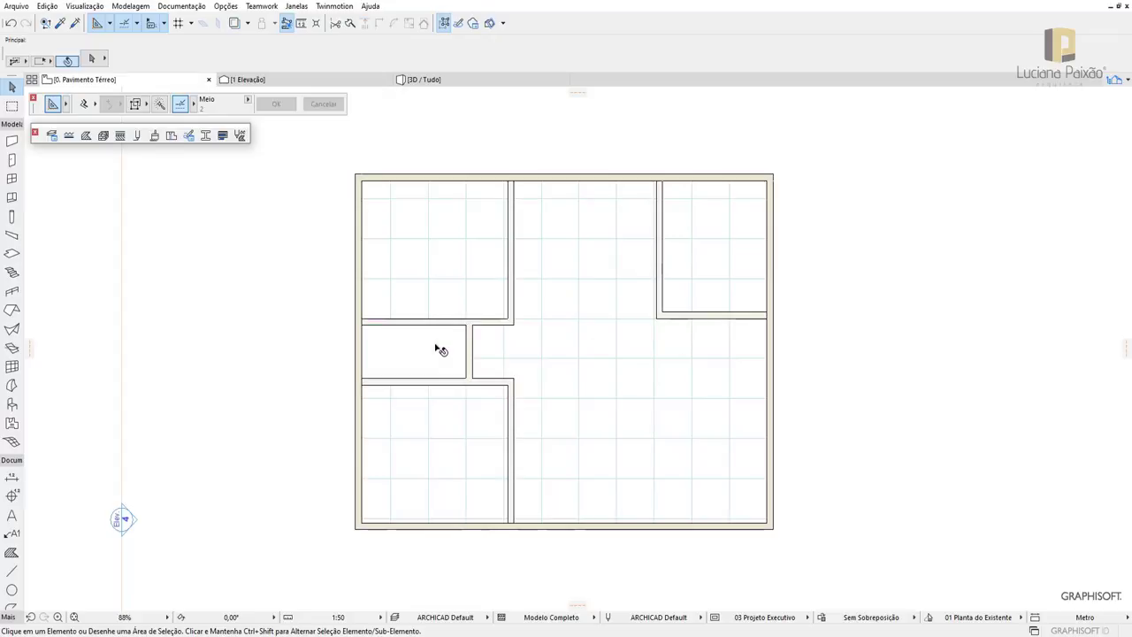
left_click(438, 348)
key("Escape")
Extend the large slab with a 1,25 × 0,74 rectangle over the middle-left room
left_click(580, 252)
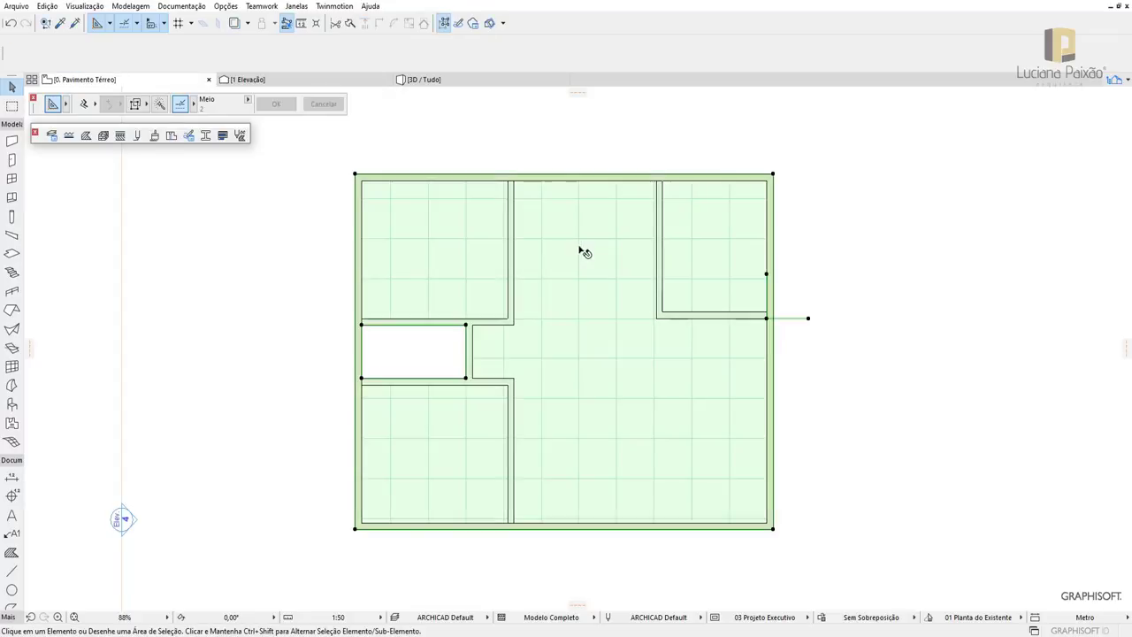
left_click(622, 186)
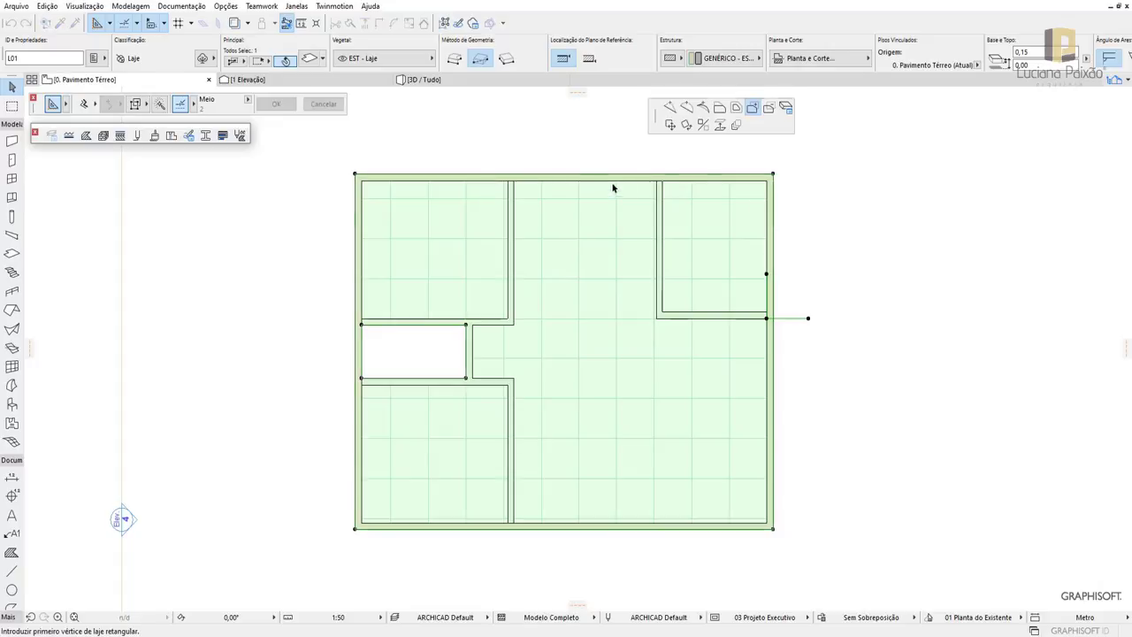
left_click(773, 247)
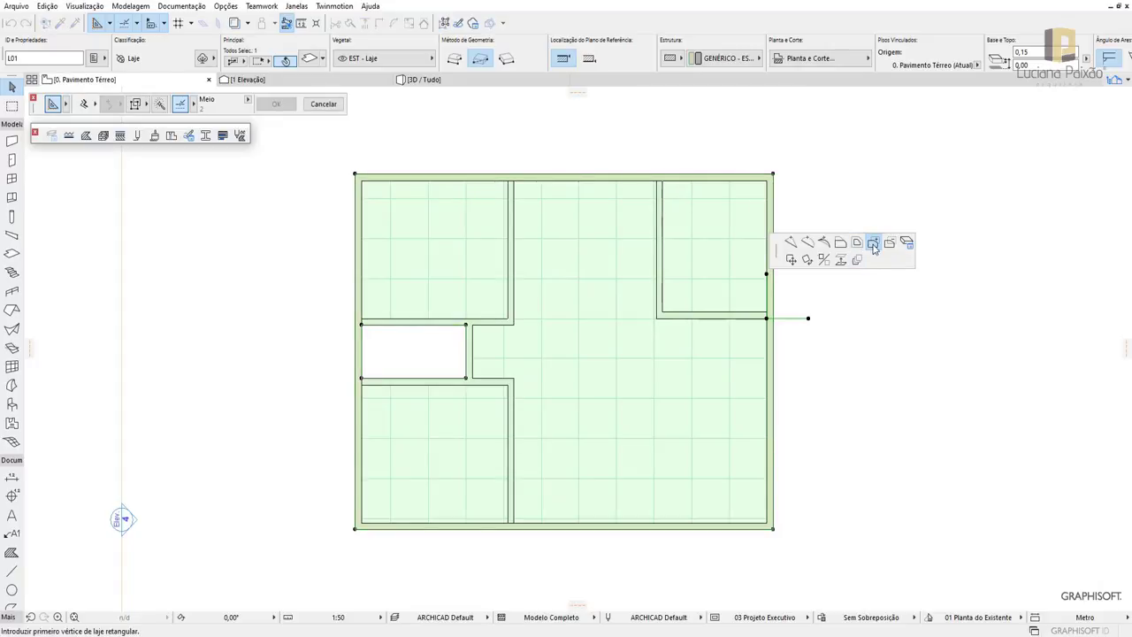
left_click(363, 381)
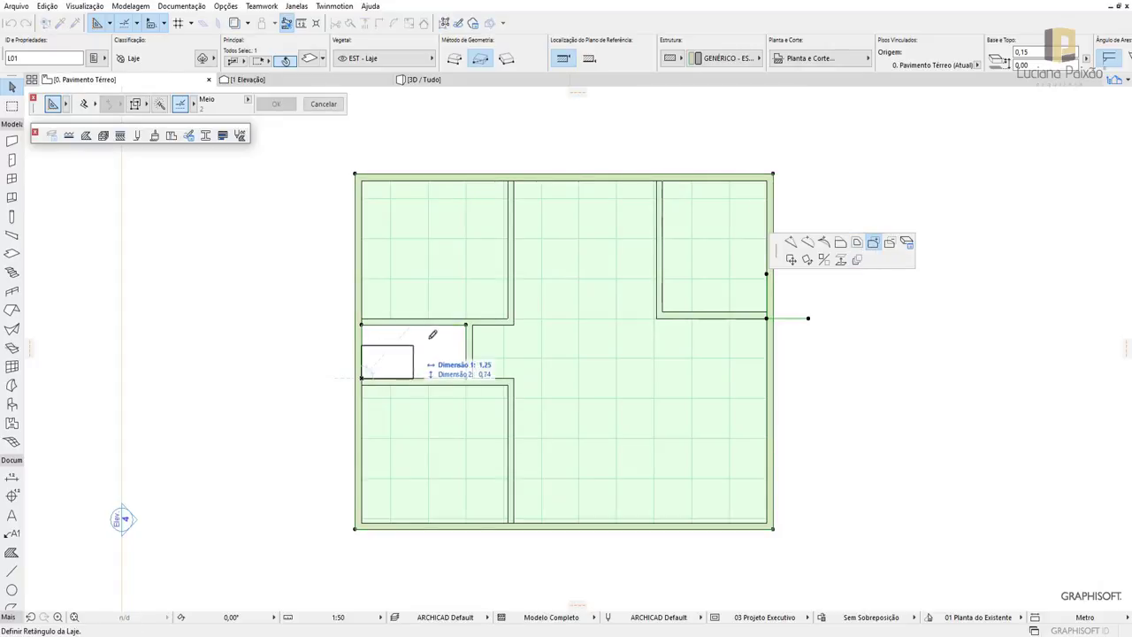
left_click(466, 324)
key("Escape")
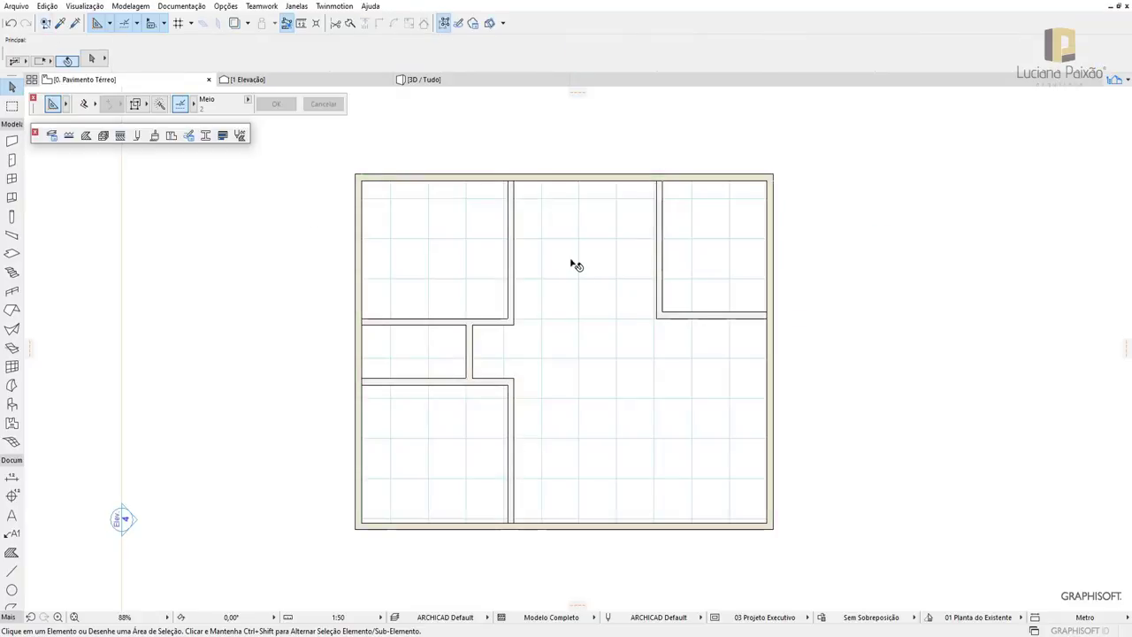
Select and deselect the large slab to check its new extent
left_click(605, 269)
left_click(962, 357)
left_click(603, 296)
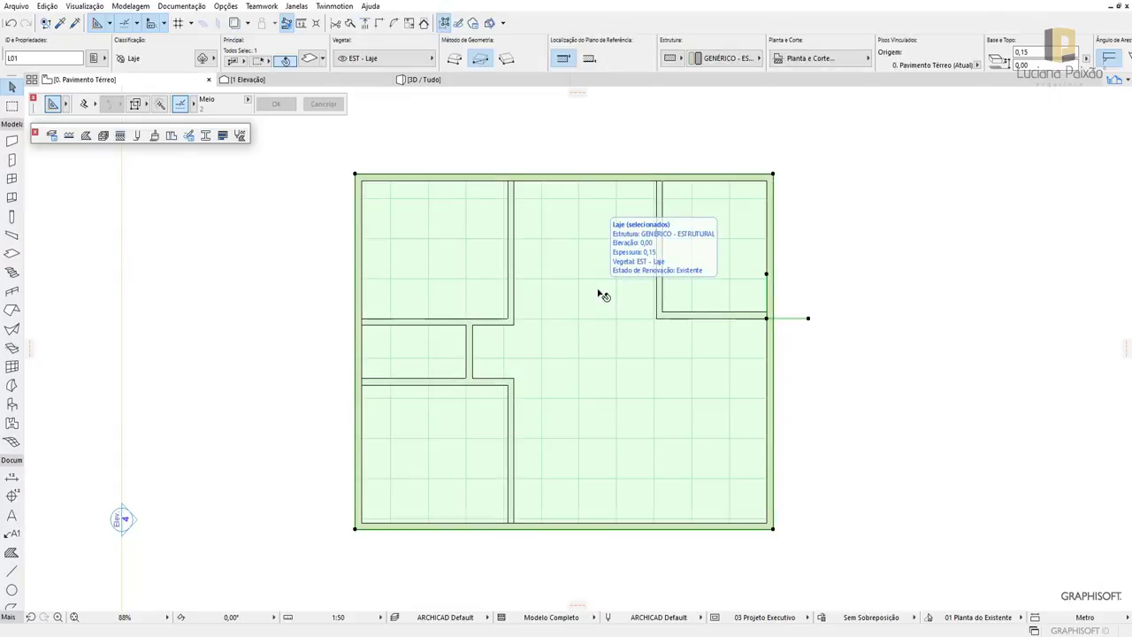
left_click(432, 132)
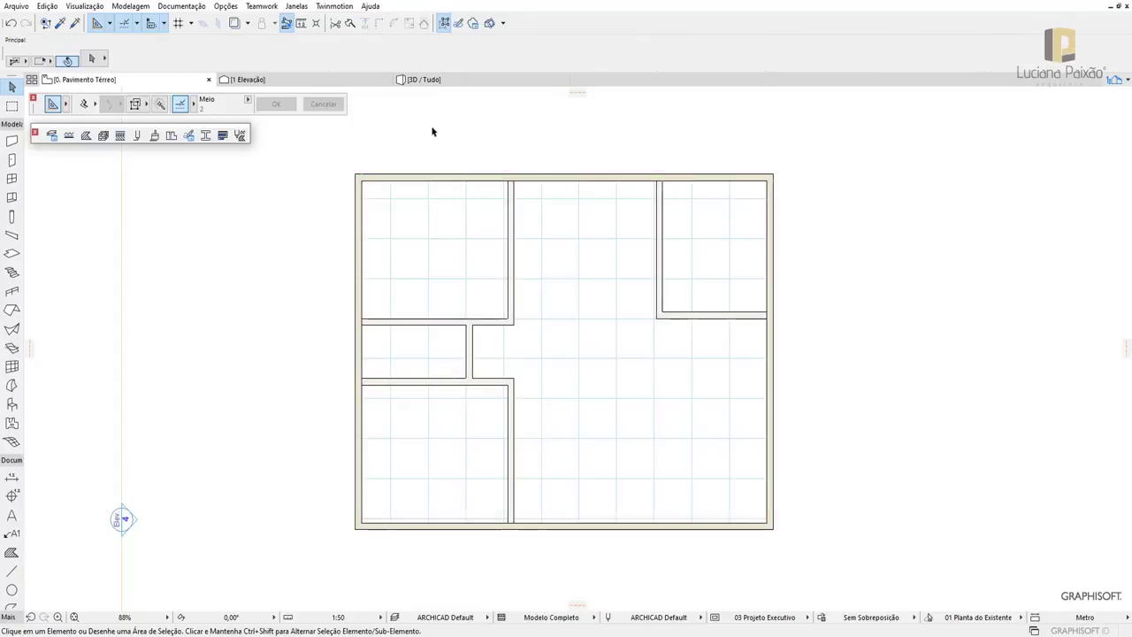